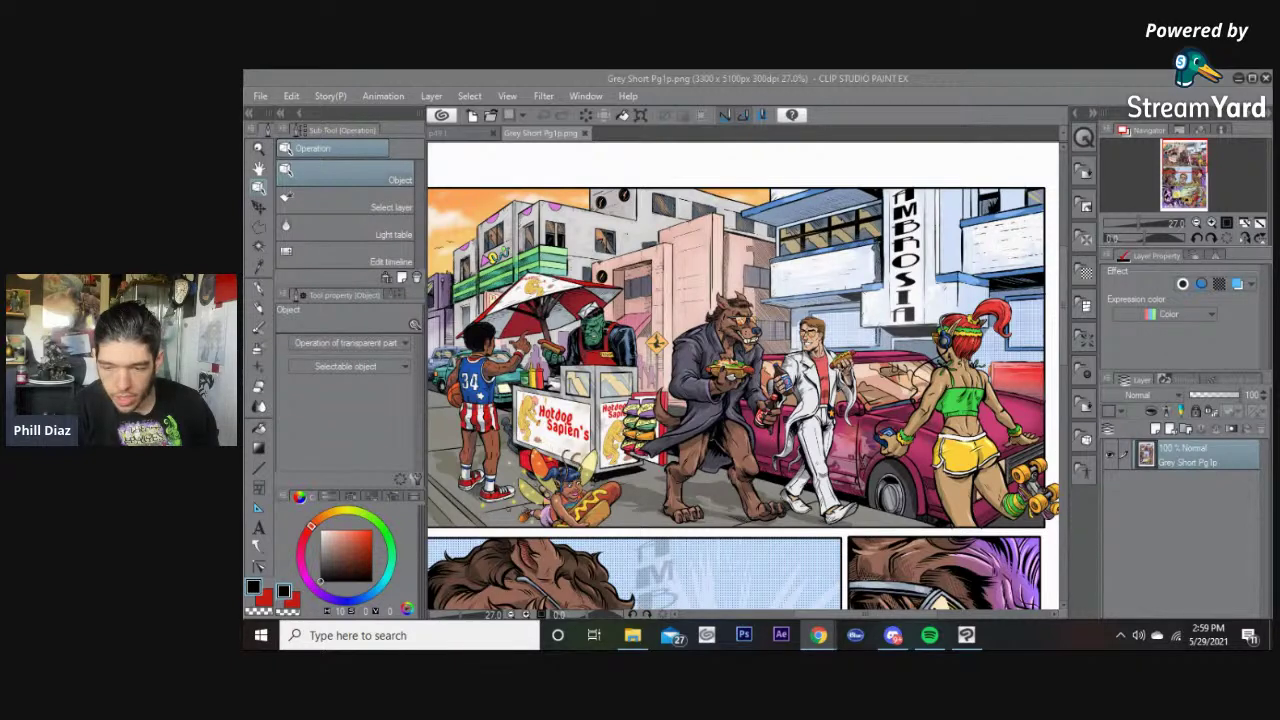
Step: Switch to Spotify, play Deathsworn from the album Comicswave, Vol. 1, raise the volume, and return to the comic page
{"action": "left_click", "coordinate": [929, 635]}
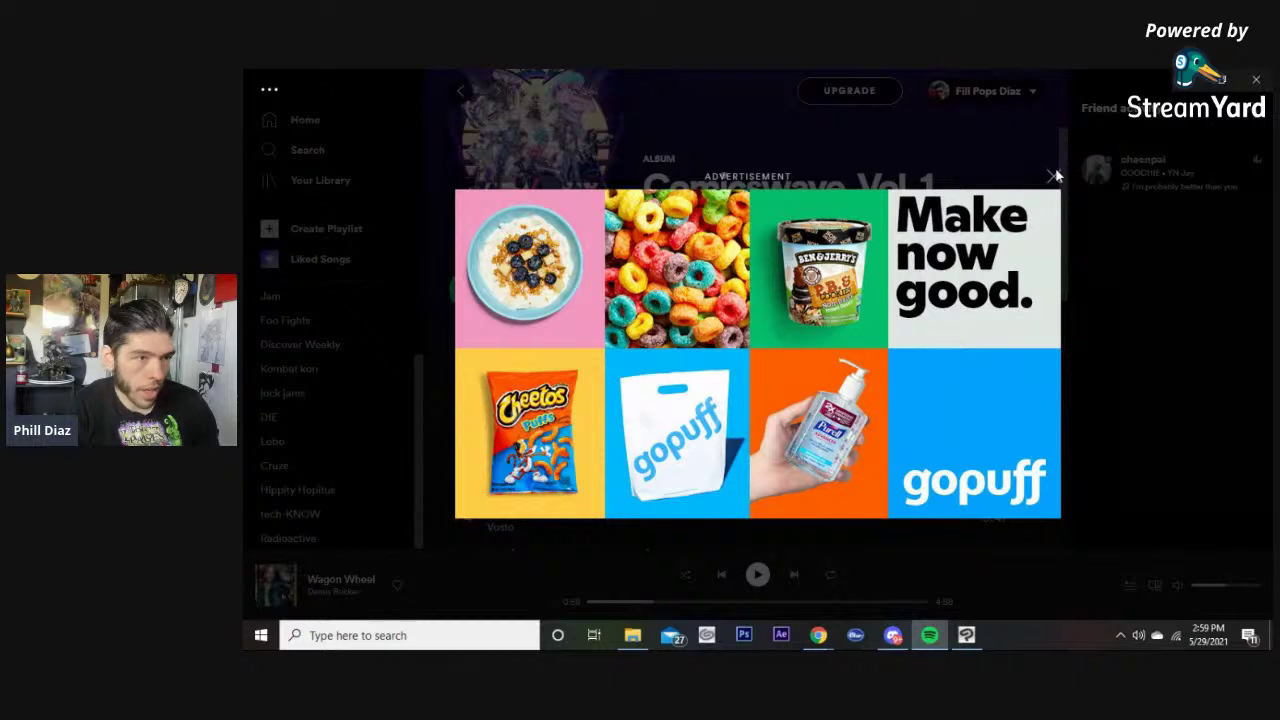
{"action": "left_click", "coordinate": [1053, 177]}
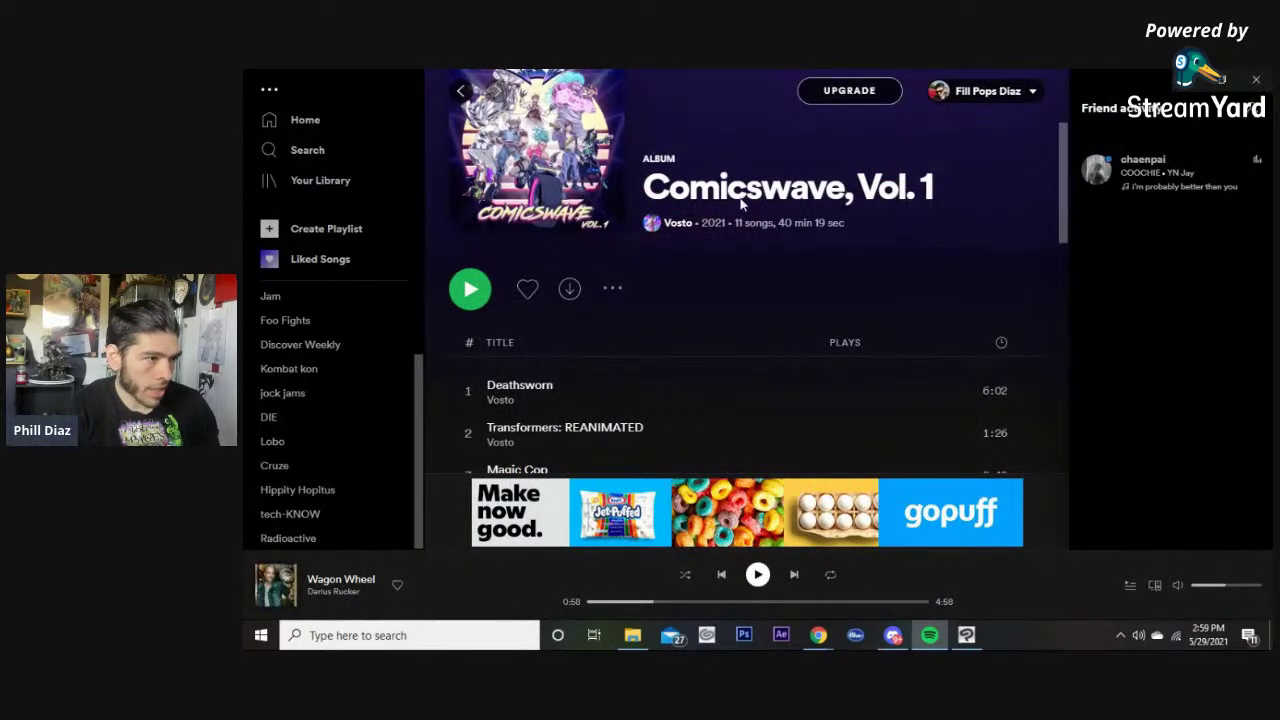
{"action": "double_click", "coordinate": [480, 388]}
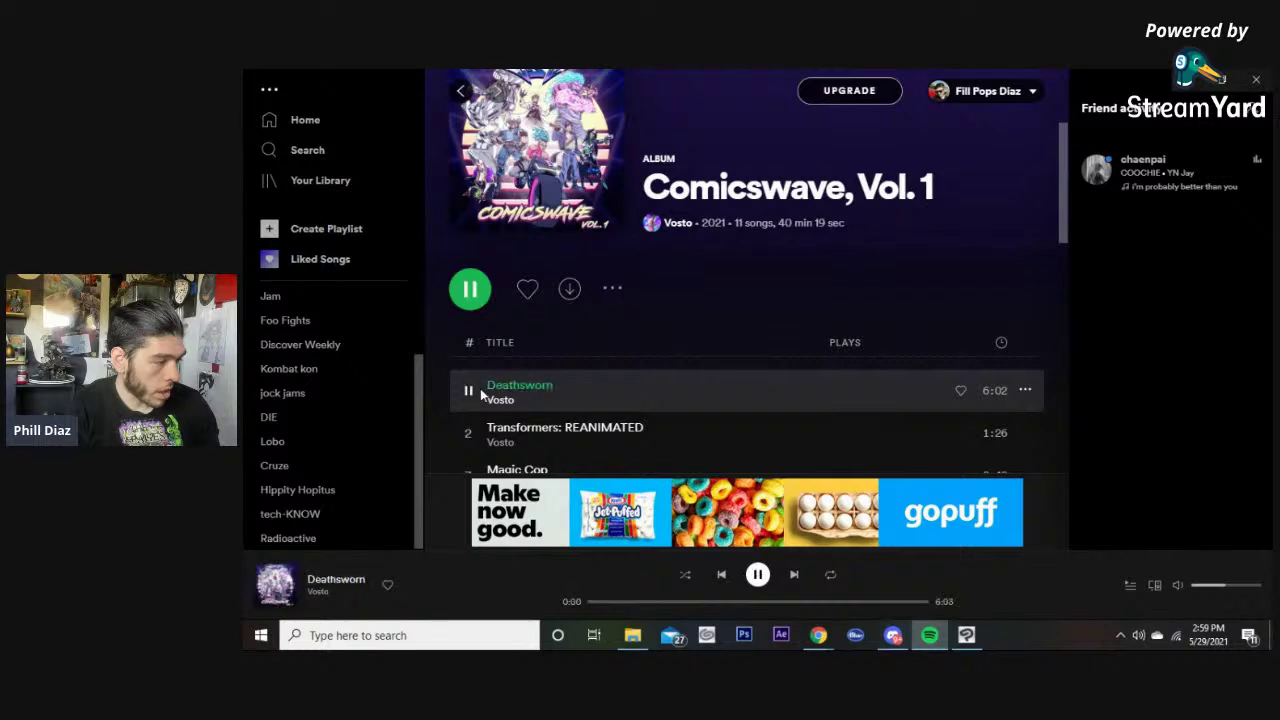
{"action": "left_click_drag", "start_coordinate": [1222, 590], "coordinate": [1248, 588]}
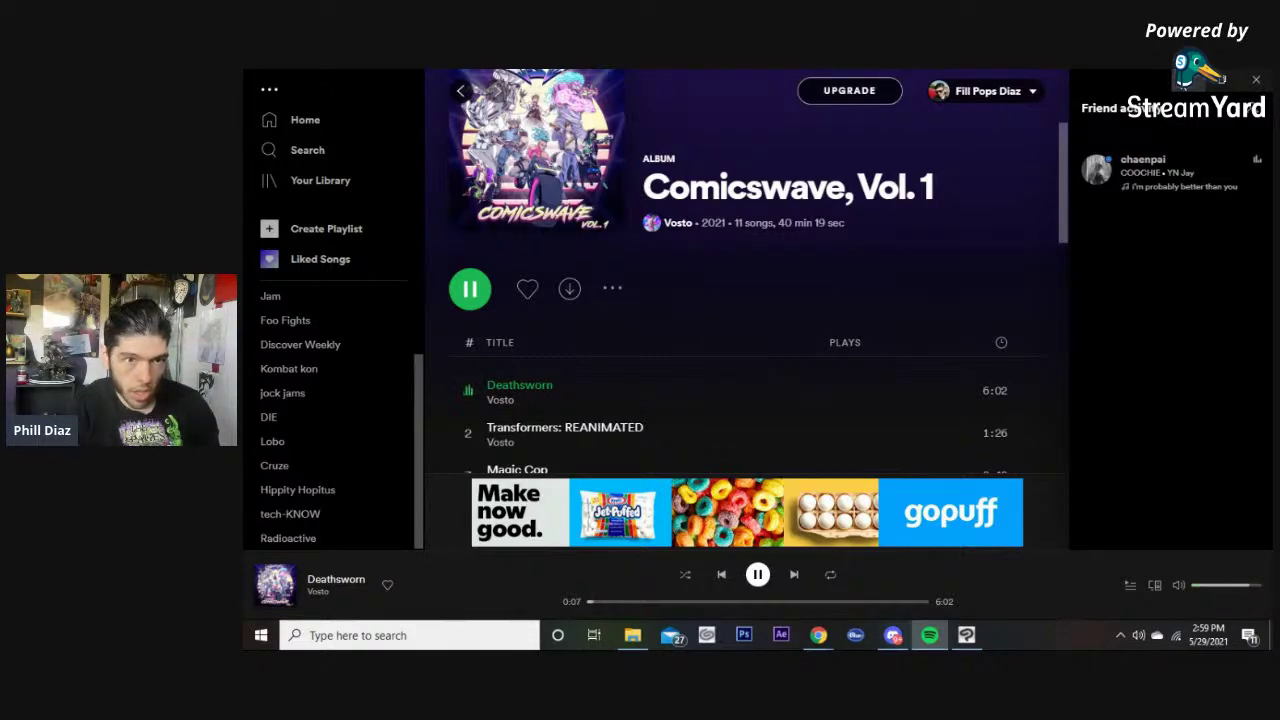
{"action": "left_click", "coordinate": [1190, 78]}
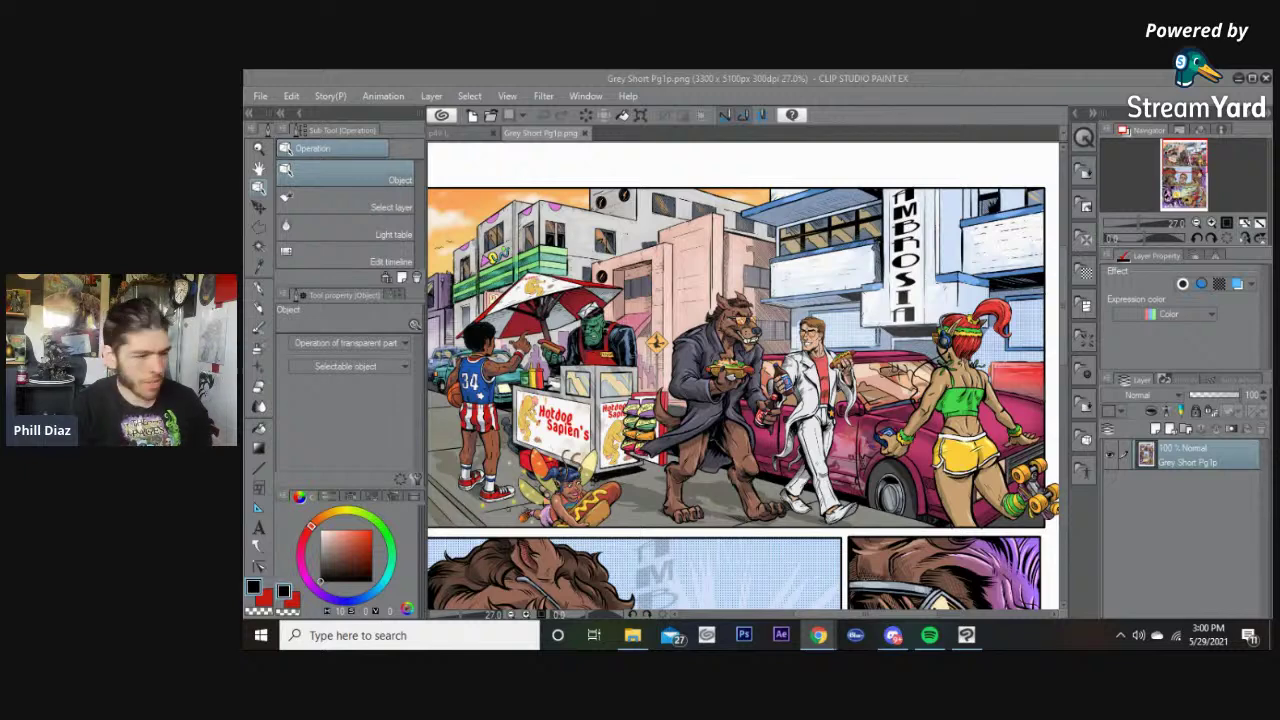
Step: Examine the street scene in the comic page's first panel, including the witch road sign and the hotdog cart
{"action": "left_click_drag", "start_coordinate": [877, 613], "coordinate": [872, 613]}
{"action": "scroll", "coordinate": [838, 489], "scroll_direction": "down", "scroll_amount": 1}
{"action": "scroll", "coordinate": [838, 489], "scroll_direction": "down", "scroll_amount": 1}
{"action": "scroll", "coordinate": [838, 489], "scroll_direction": "up", "scroll_amount": 1}
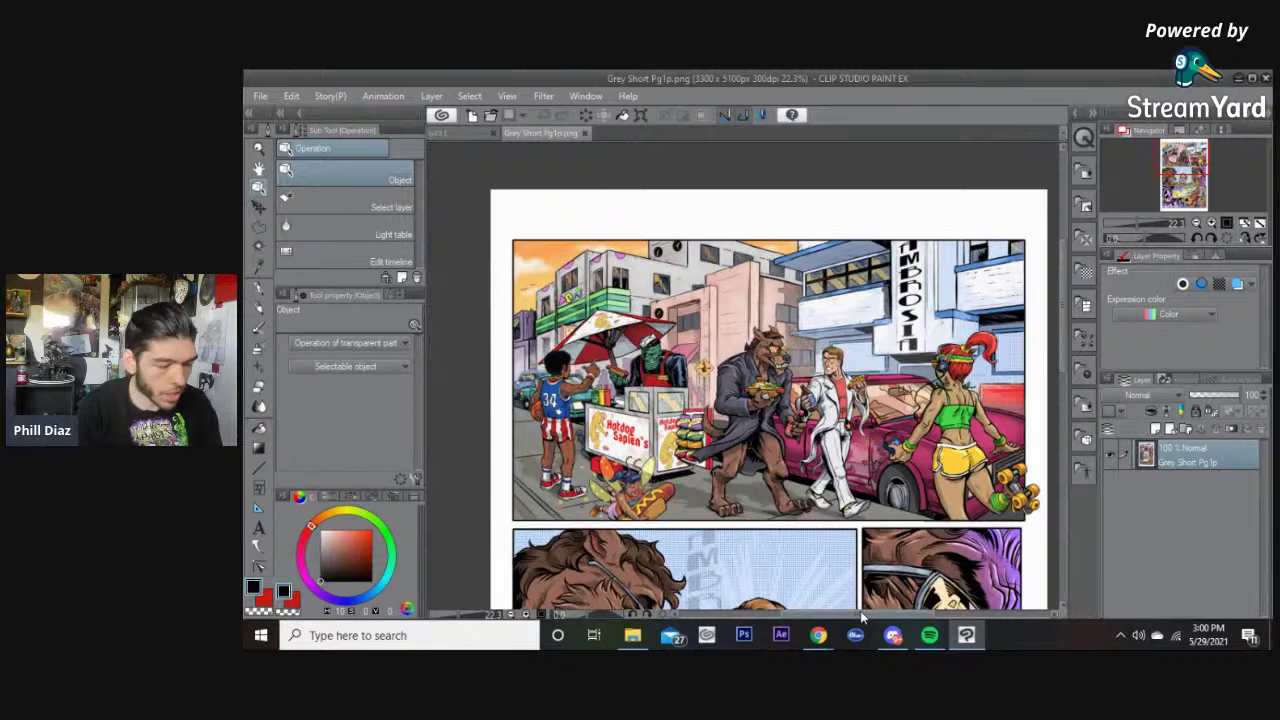
{"action": "left_click_drag", "start_coordinate": [860, 612], "coordinate": [866, 612]}
{"action": "left_click_drag", "start_coordinate": [1062, 294], "coordinate": [1052, 320]}
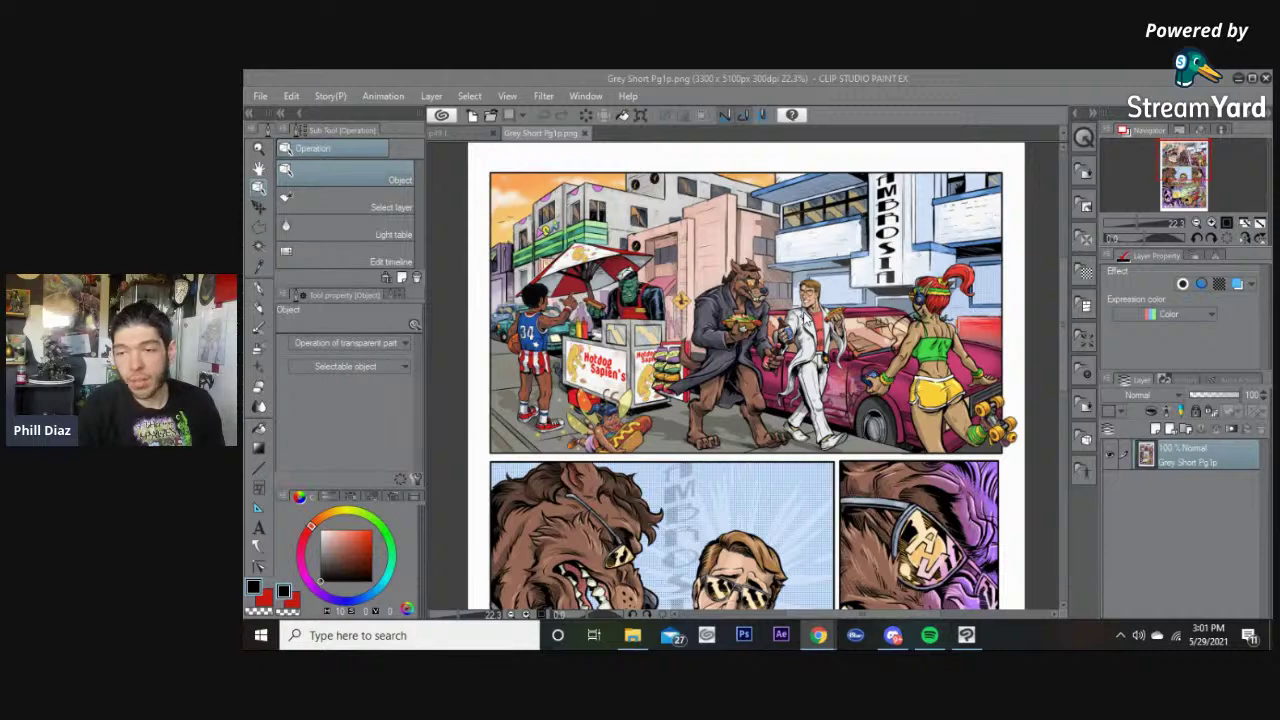
{"action": "scroll", "coordinate": [675, 306], "scroll_direction": "up", "scroll_amount": 4}
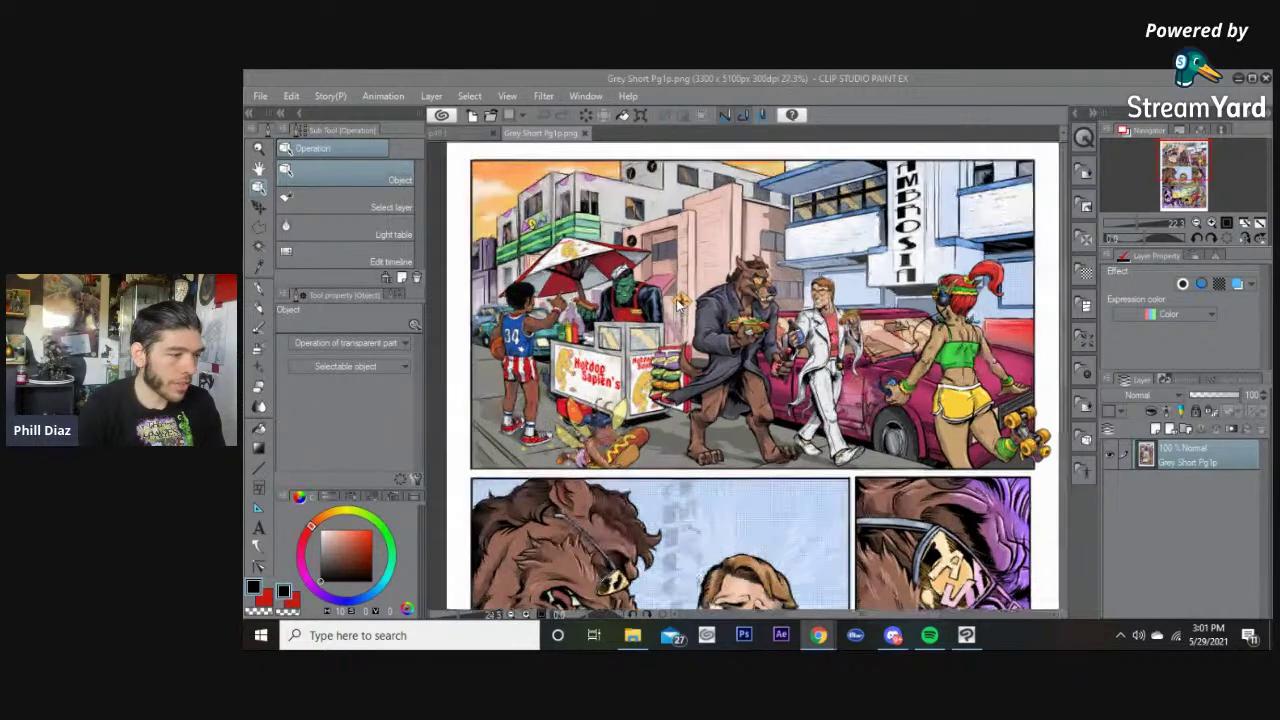
{"action": "scroll", "coordinate": [661, 318], "scroll_direction": "up", "scroll_amount": 5}
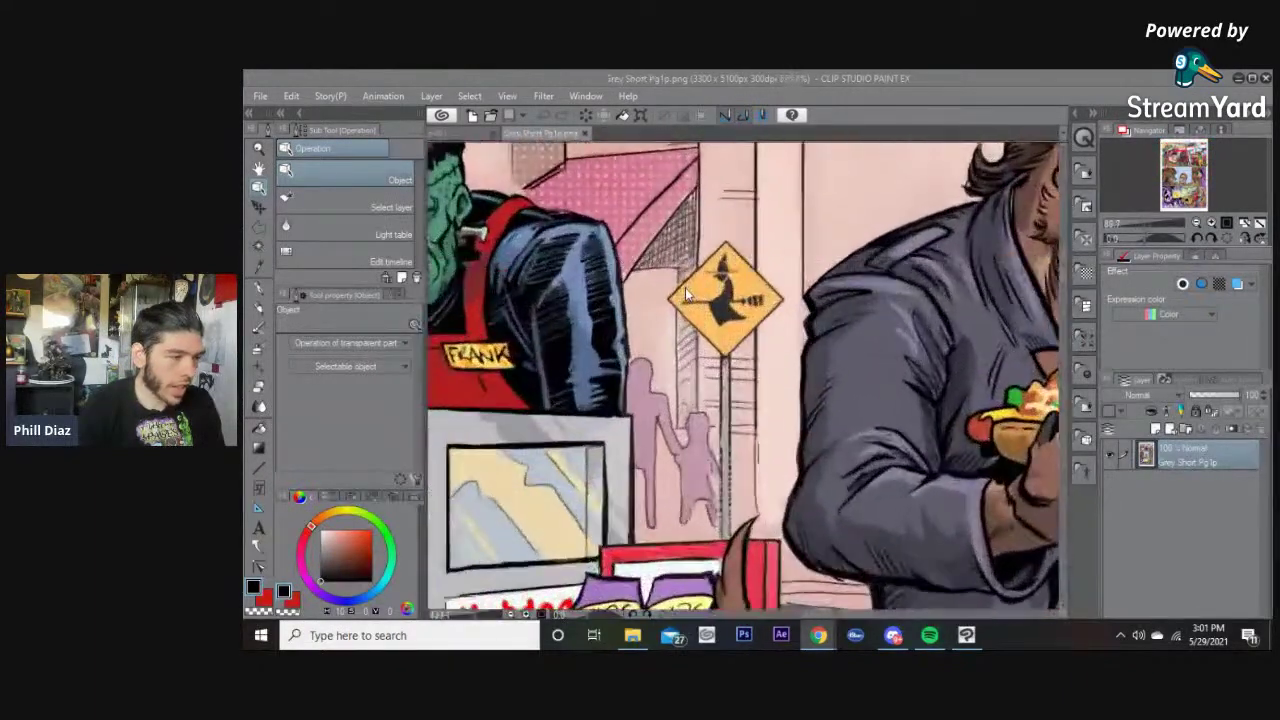
{"action": "scroll", "coordinate": [760, 270], "scroll_direction": "down", "scroll_amount": 7}
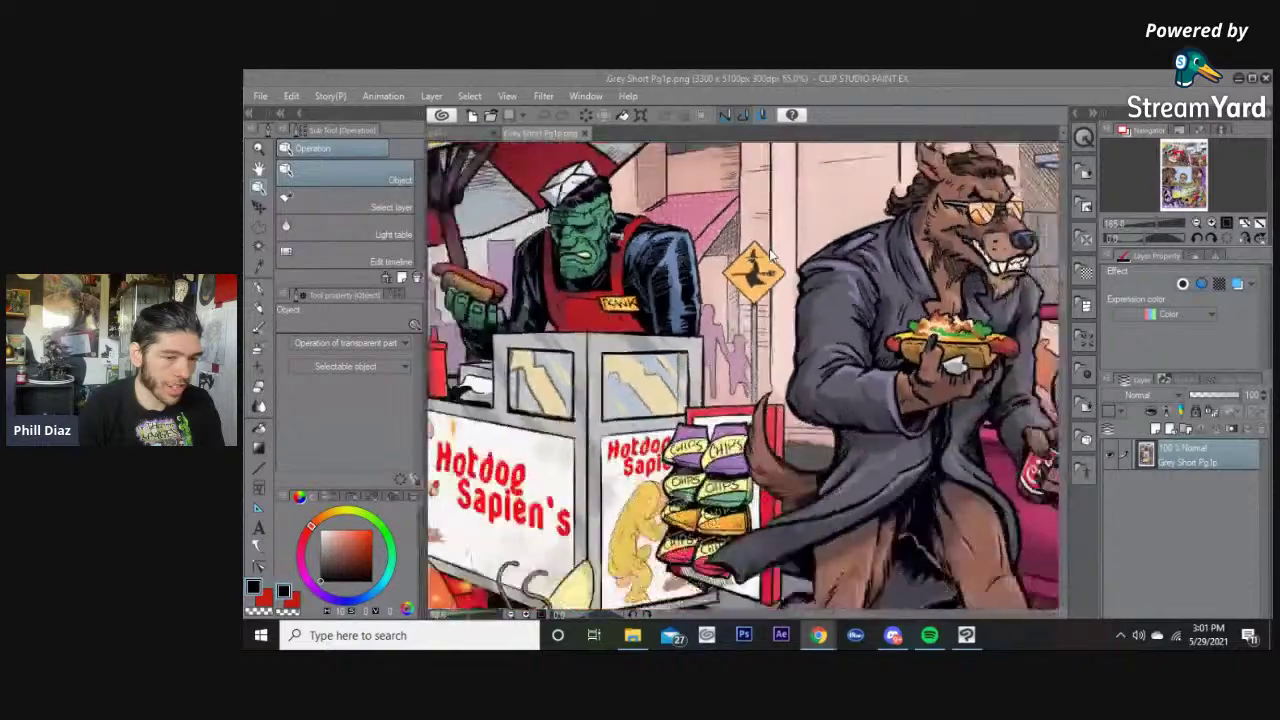
{"action": "scroll", "coordinate": [771, 257], "scroll_direction": "down", "scroll_amount": 3}
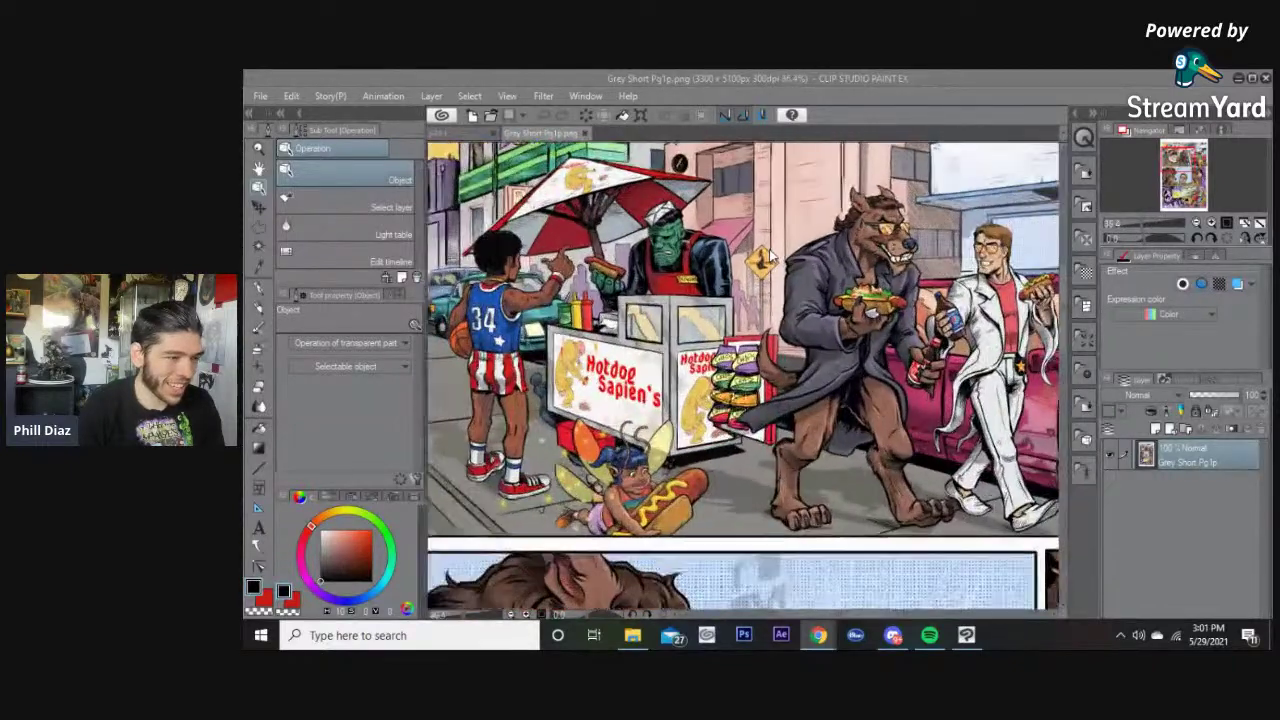
{"action": "left_click", "coordinate": [851, 77]}
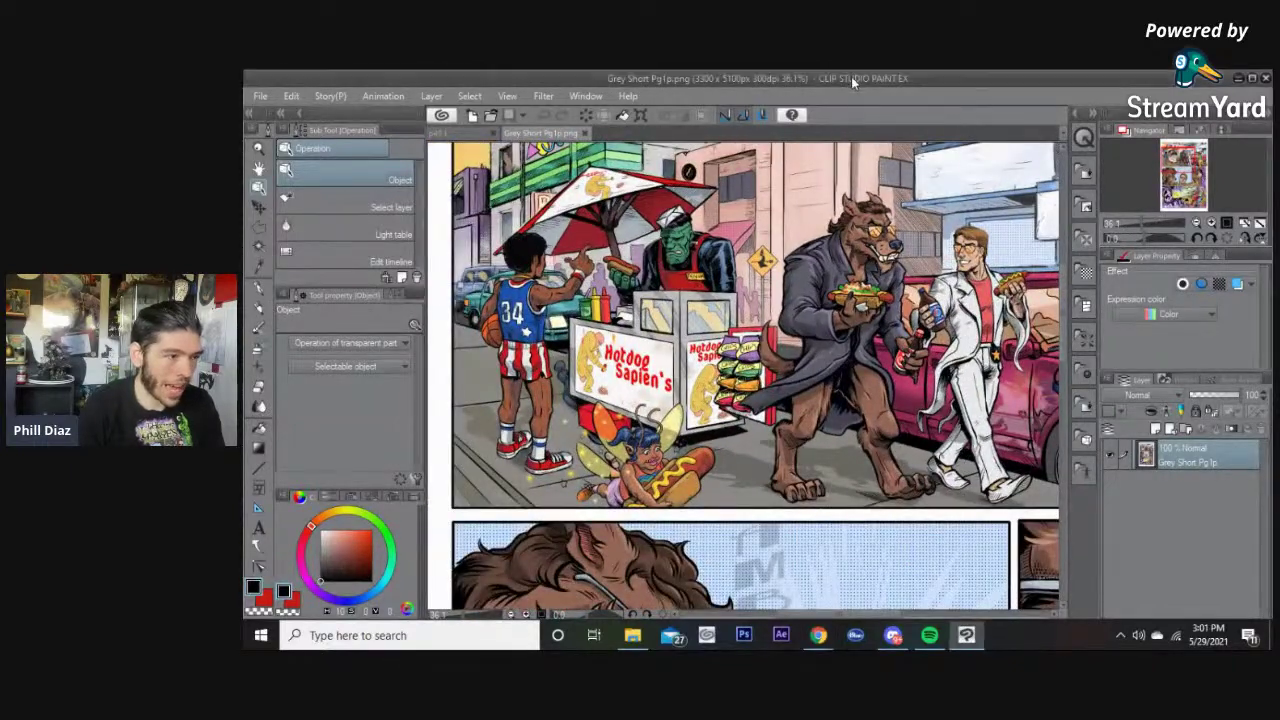
{"action": "left_click_drag", "start_coordinate": [854, 230], "coordinate": [797, 276]}
{"action": "scroll", "coordinate": [573, 412], "scroll_direction": "up", "scroll_amount": 3}
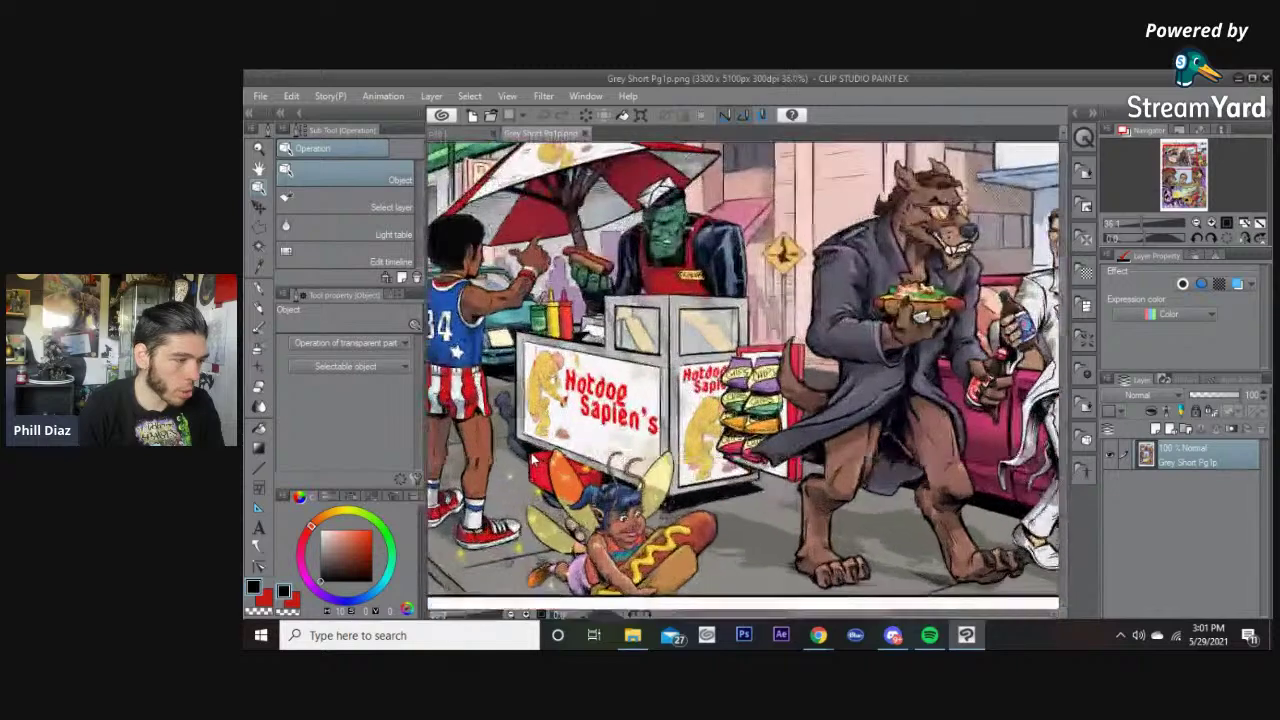
{"action": "scroll", "coordinate": [569, 411], "scroll_direction": "up", "scroll_amount": 2}
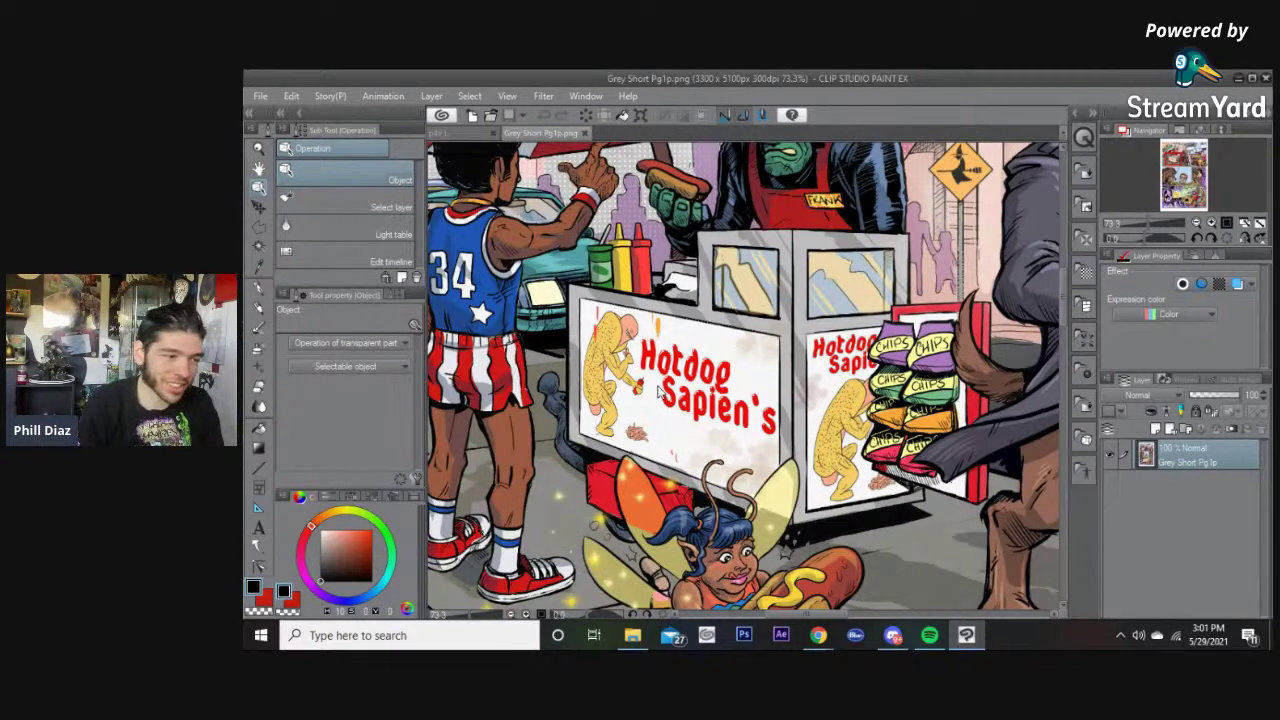
{"action": "scroll", "coordinate": [660, 392], "scroll_direction": "down", "scroll_amount": 3}
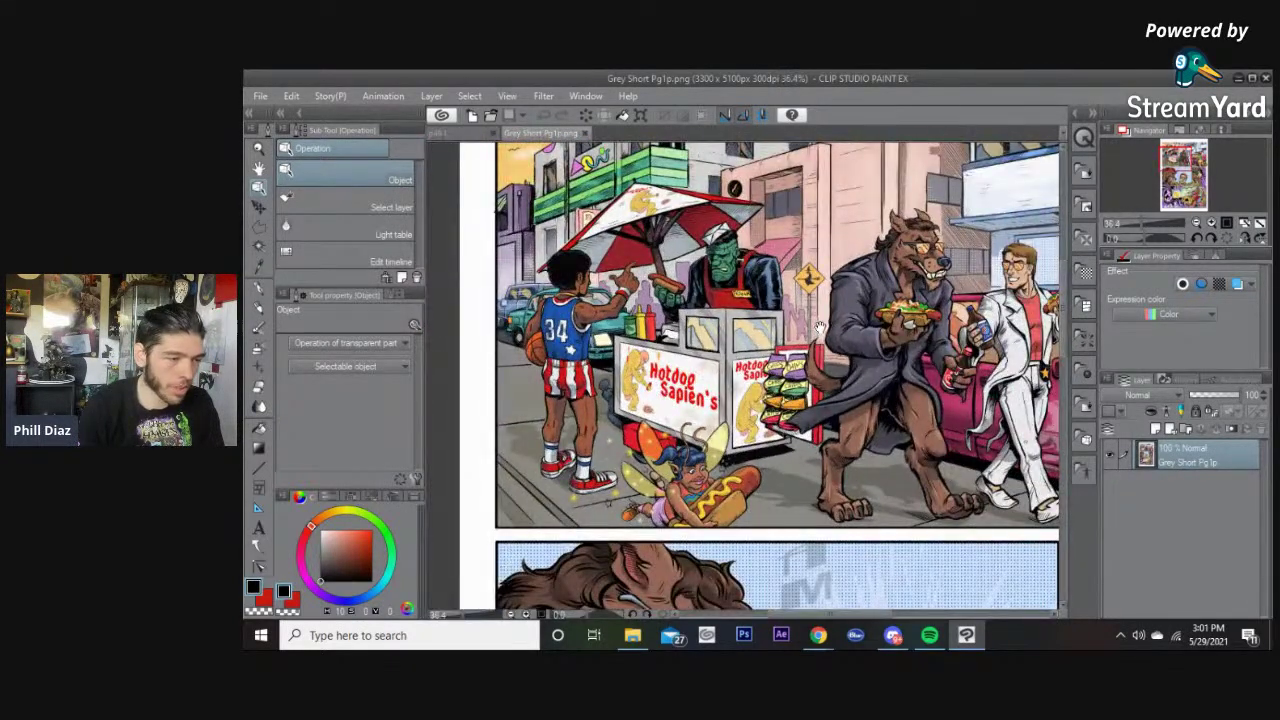
{"action": "scroll", "coordinate": [819, 329], "scroll_direction": "down", "scroll_amount": 1}
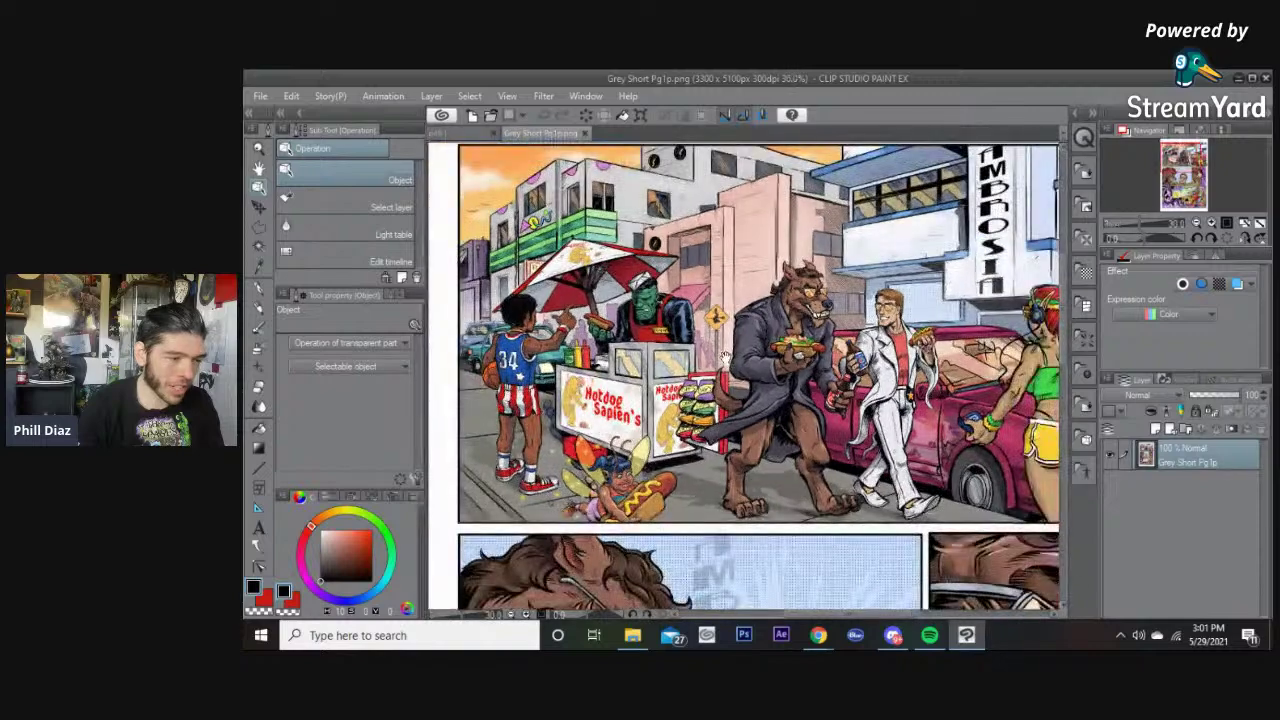
{"action": "scroll", "coordinate": [723, 358], "scroll_direction": "down", "scroll_amount": 2}
{"action": "left_click_drag", "start_coordinate": [676, 354], "coordinate": [667, 354]}
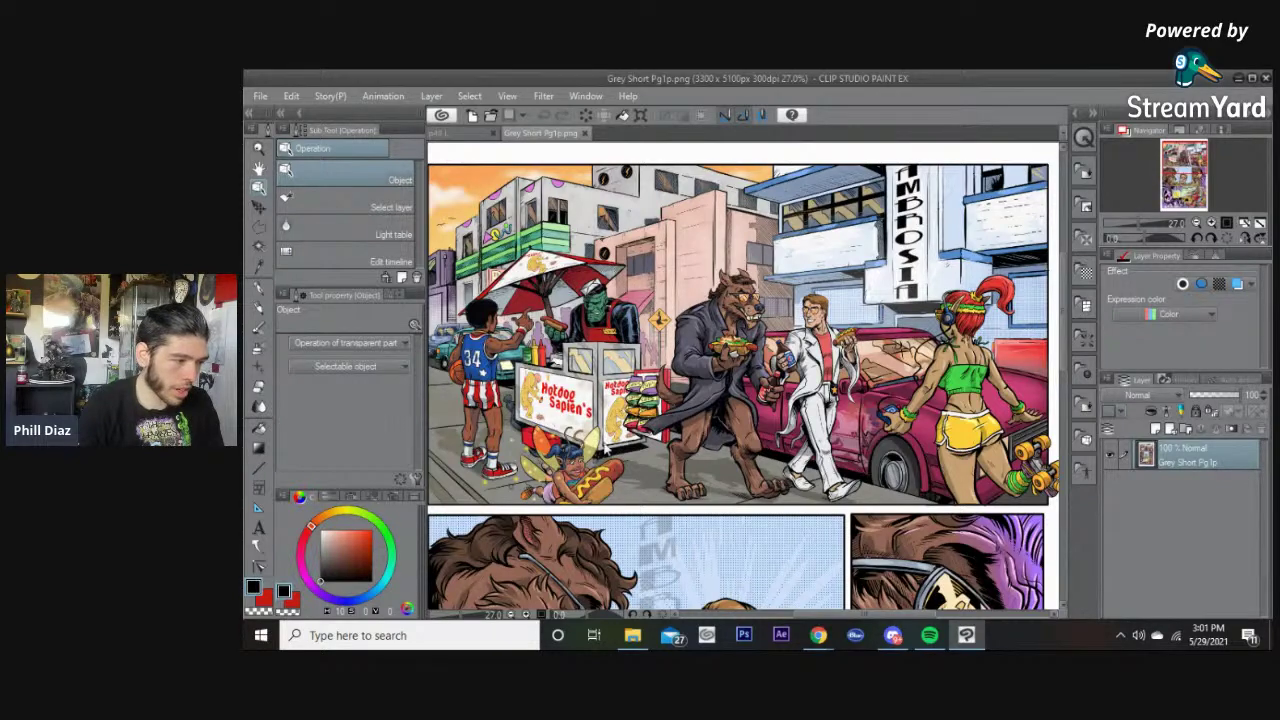
{"action": "left_click_drag", "start_coordinate": [792, 382], "coordinate": [792, 366]}
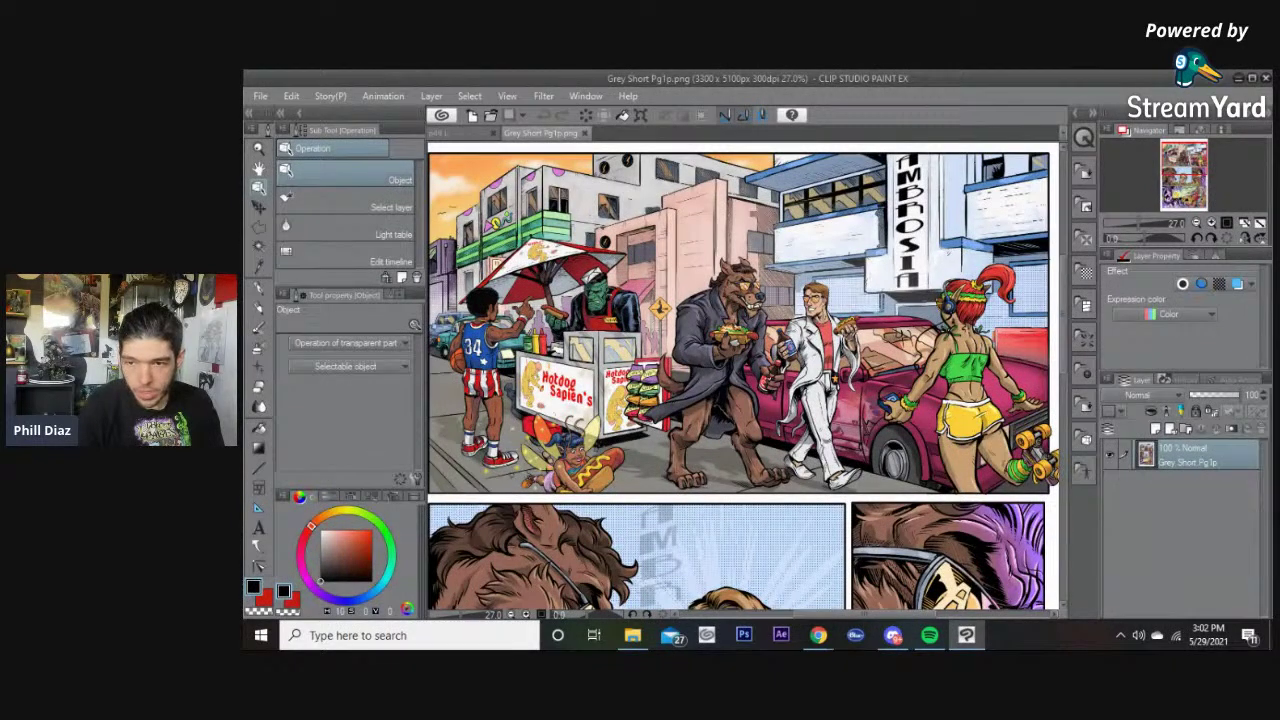
Step: Hide the streamyard.com screen-sharing notice and return to the comic page
{"action": "key", "text": "alt+Tab"}
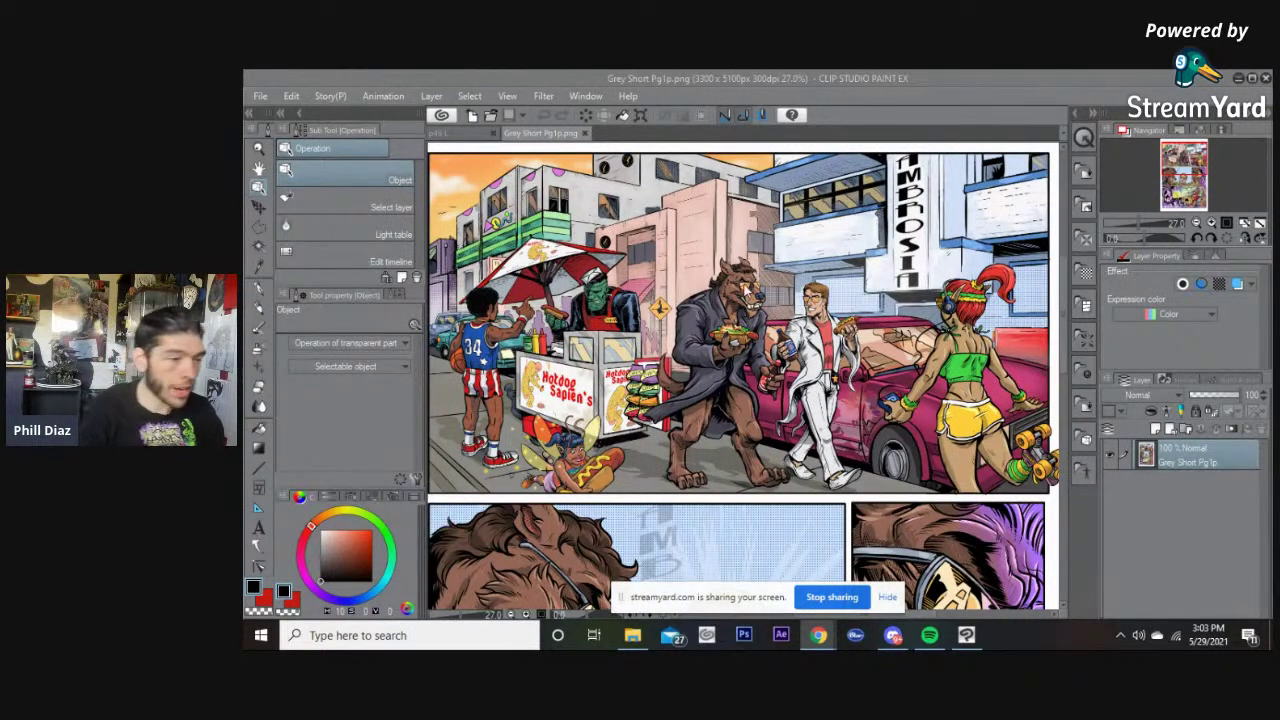
{"action": "left_click", "coordinate": [975, 77]}
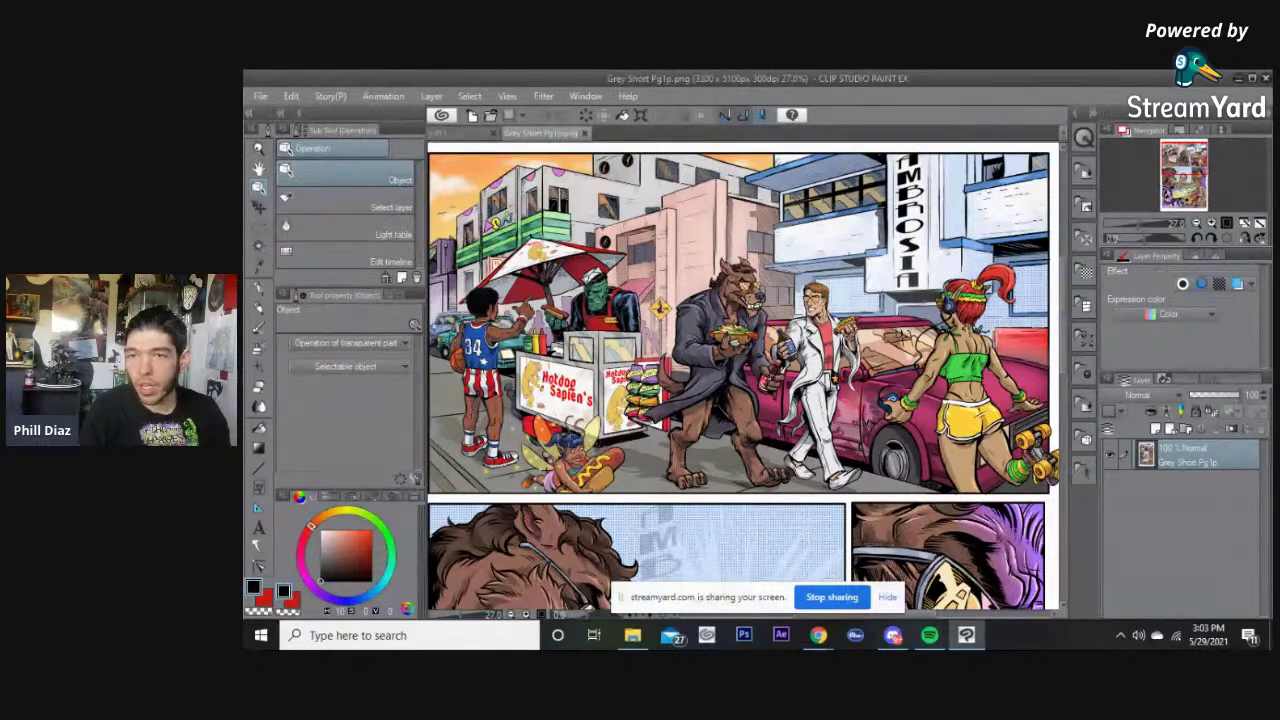
{"action": "key", "text": "alt+Tab"}
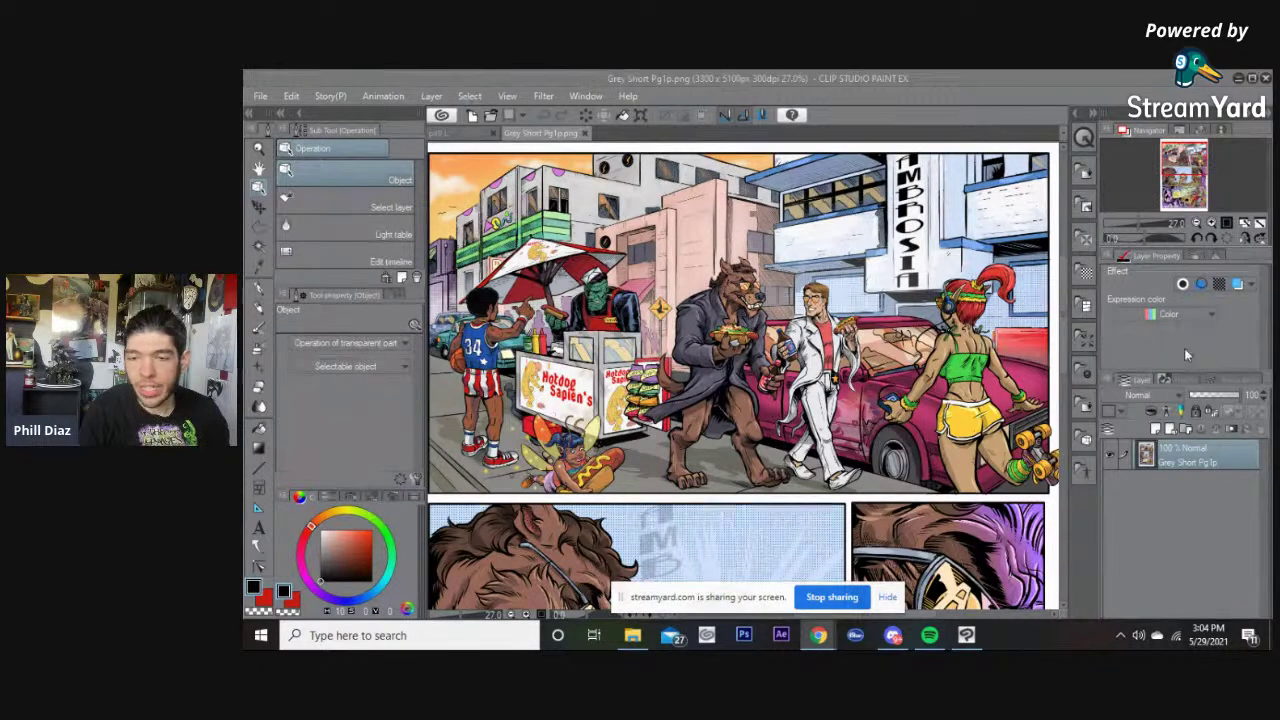
{"action": "left_click", "coordinate": [893, 603]}
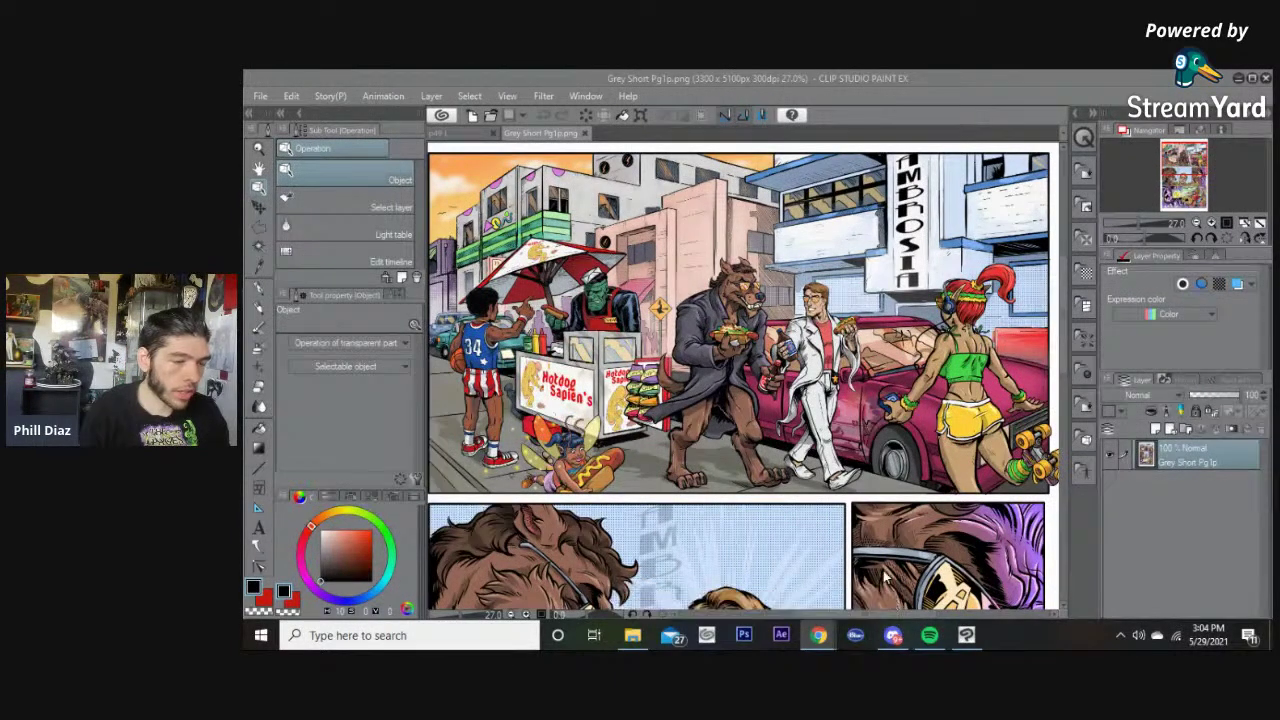
{"action": "left_click", "coordinate": [820, 72]}
Step: Paste the dialogue "How can you eat a hotdog with eye of newt on it?!" as a text object over the first panel and shift it left
{"action": "scroll", "coordinate": [752, 243], "scroll_direction": "down", "scroll_amount": 1}
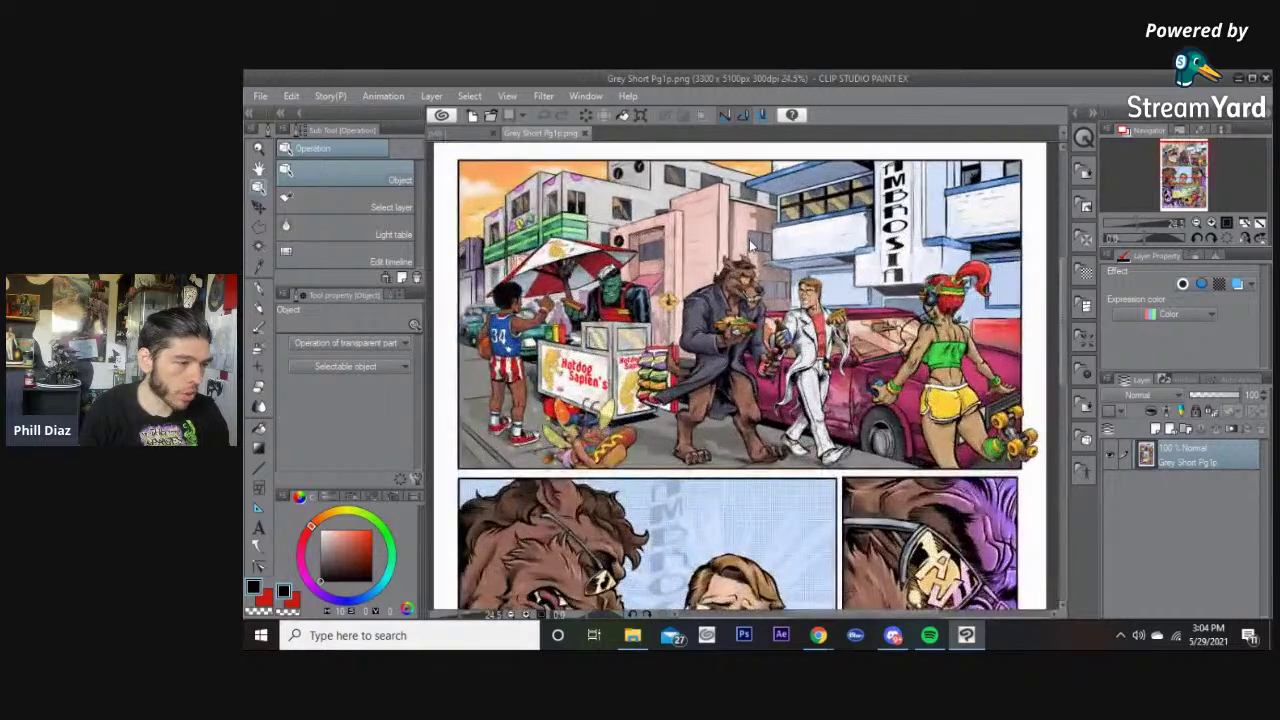
{"action": "scroll", "coordinate": [720, 272], "scroll_direction": "up", "scroll_amount": 1}
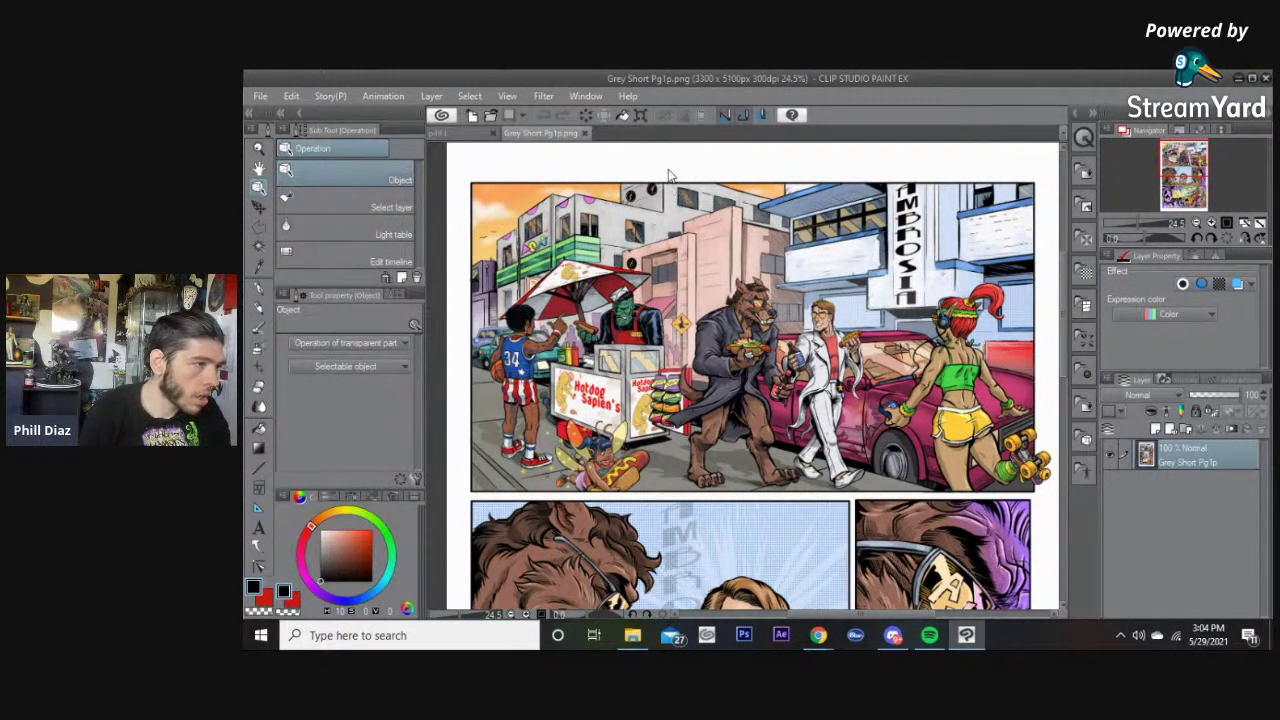
{"action": "key", "text": "t"}
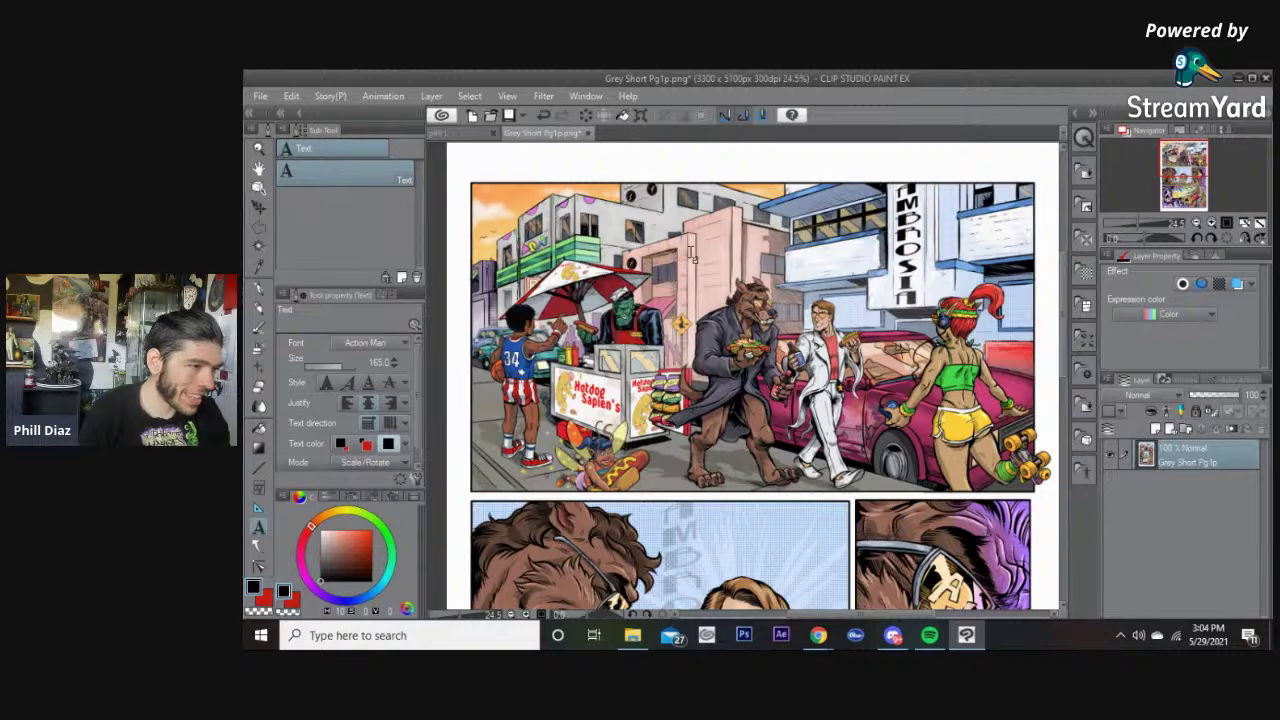
{"action": "left_click", "coordinate": [682, 256]}
{"action": "key", "text": "ctrl+v"}
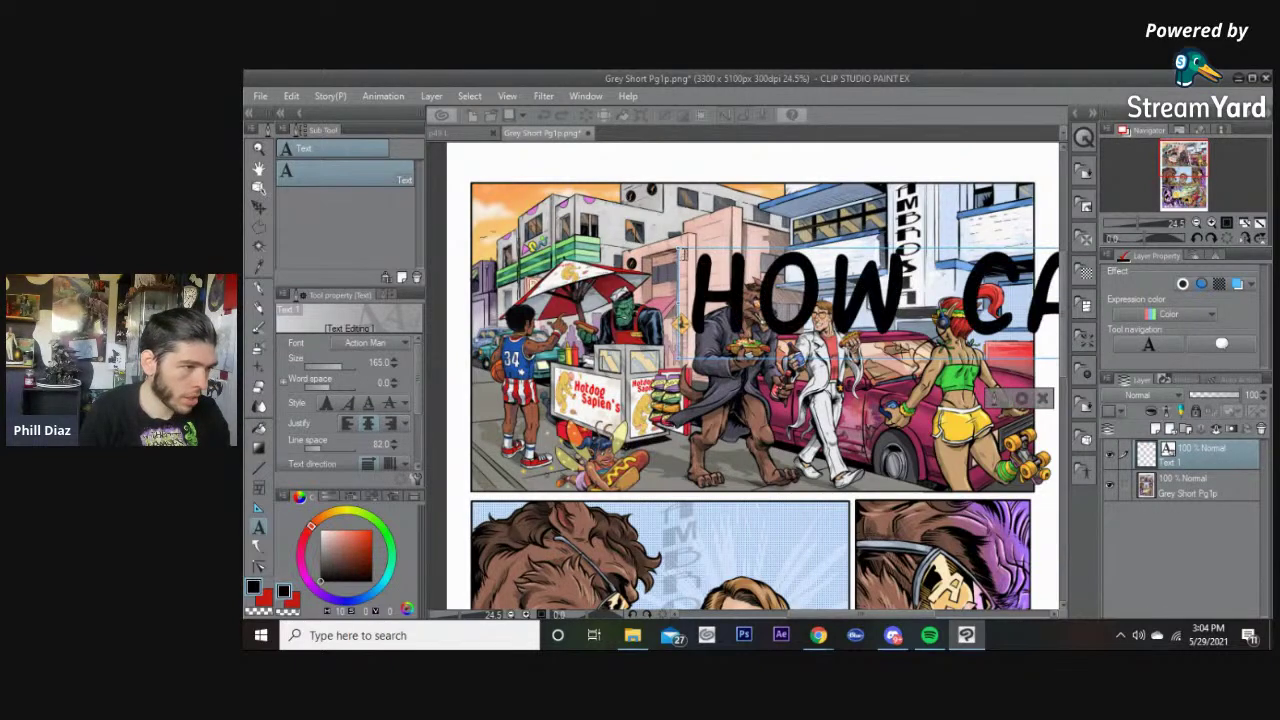
{"action": "scroll", "coordinate": [830, 314], "scroll_direction": "down", "scroll_amount": 3}
{"action": "scroll", "coordinate": [830, 314], "scroll_direction": "up", "scroll_amount": 2}
{"action": "scroll", "coordinate": [830, 314], "scroll_direction": "down", "scroll_amount": 2}
{"action": "scroll", "coordinate": [830, 314], "scroll_direction": "up", "scroll_amount": 1}
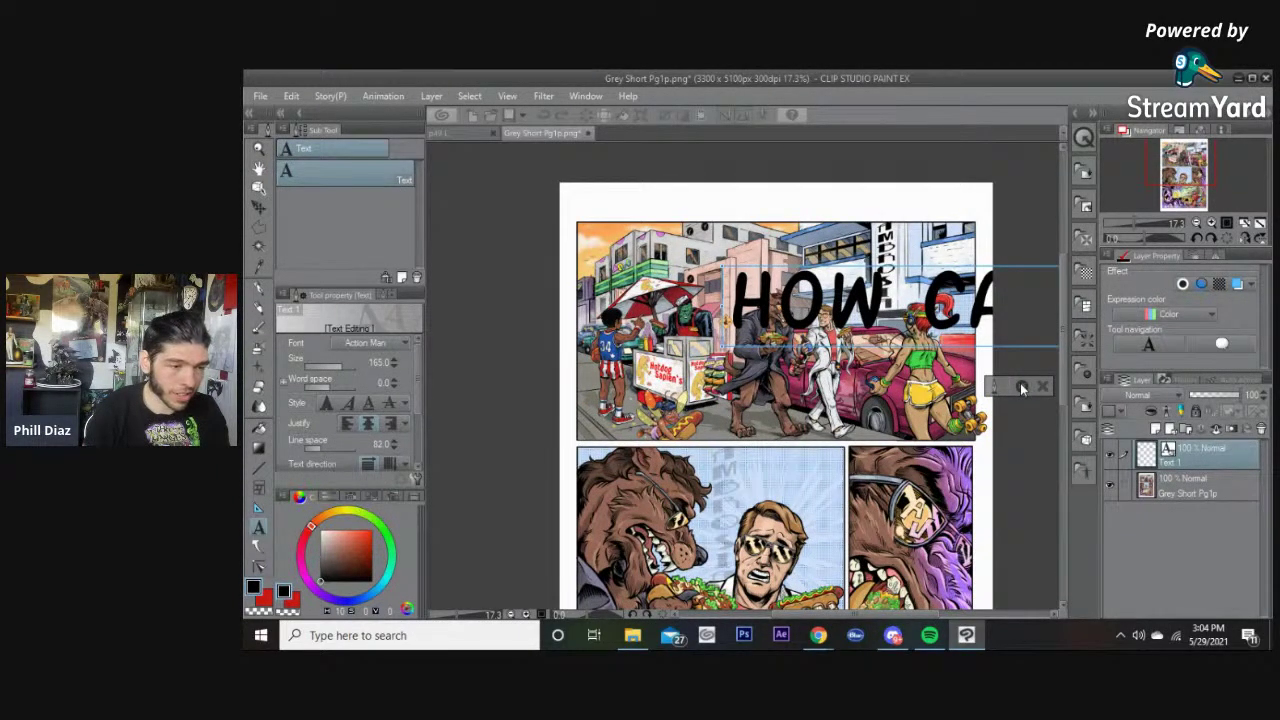
{"action": "left_click", "coordinate": [1021, 388]}
{"action": "left_click_drag", "start_coordinate": [950, 307], "coordinate": [832, 297]}
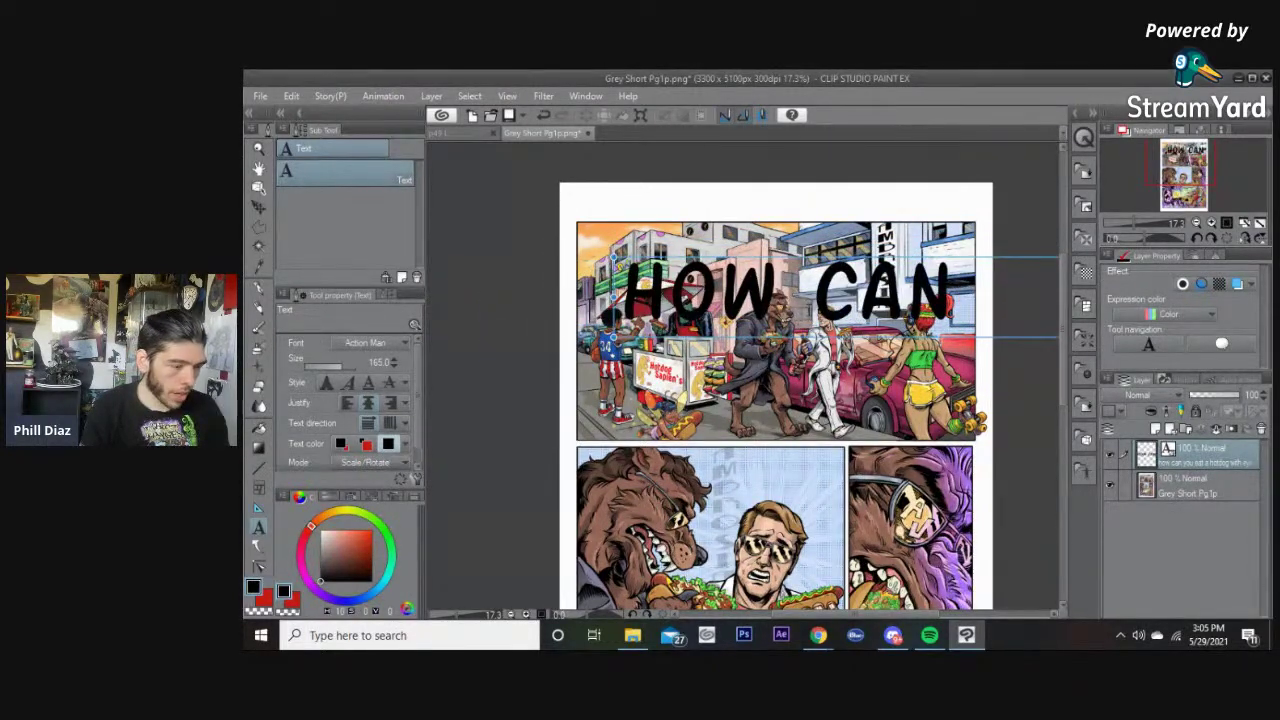
Step: Reduce the dialogue's font size to 17.2 and move the text right, above the werewolf in the first panel
{"action": "left_click", "coordinate": [807, 312]}
{"action": "left_click", "coordinate": [335, 368]}
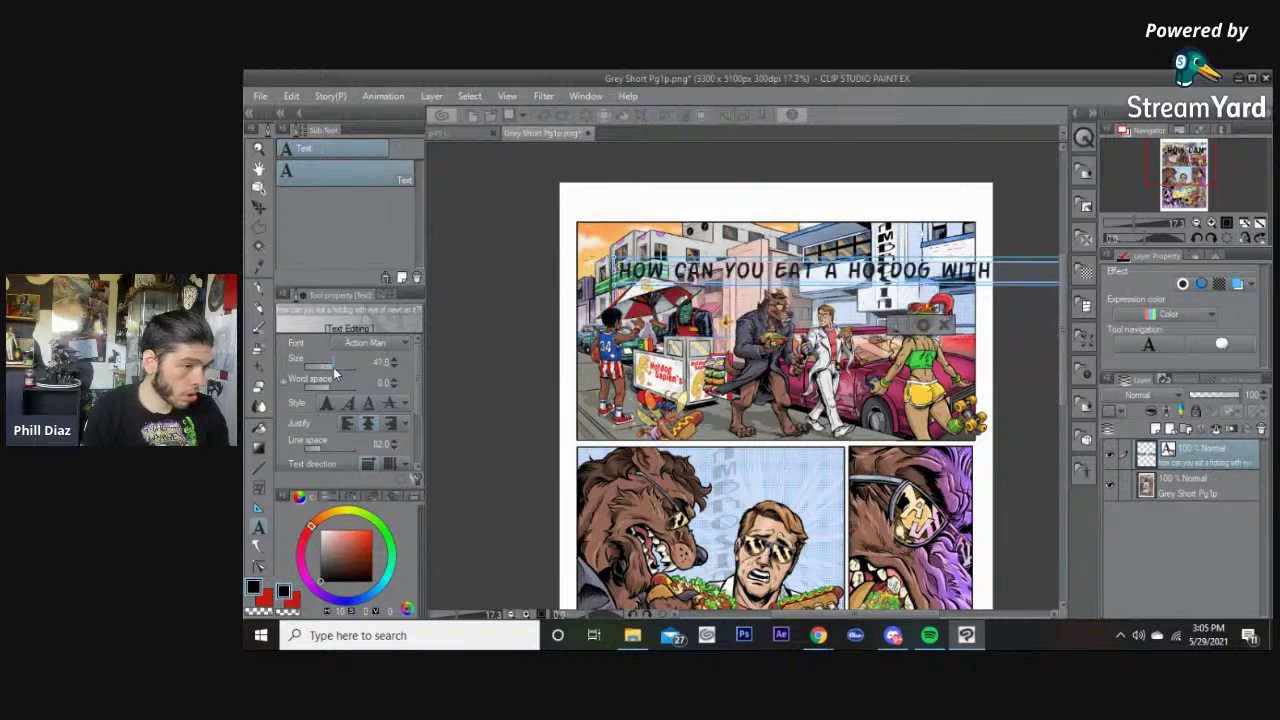
{"action": "left_click_drag", "start_coordinate": [334, 369], "coordinate": [326, 370]}
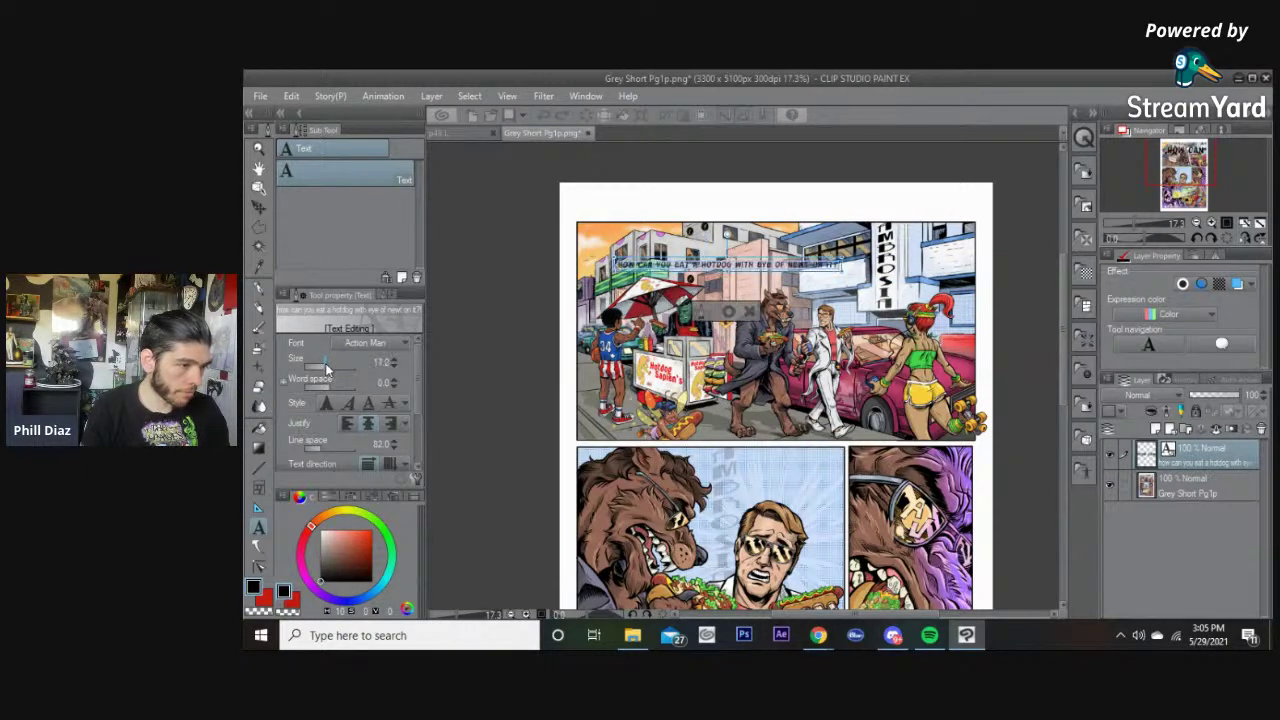
{"action": "left_click", "coordinate": [728, 312]}
{"action": "left_click_drag", "start_coordinate": [741, 267], "coordinate": [812, 271]}
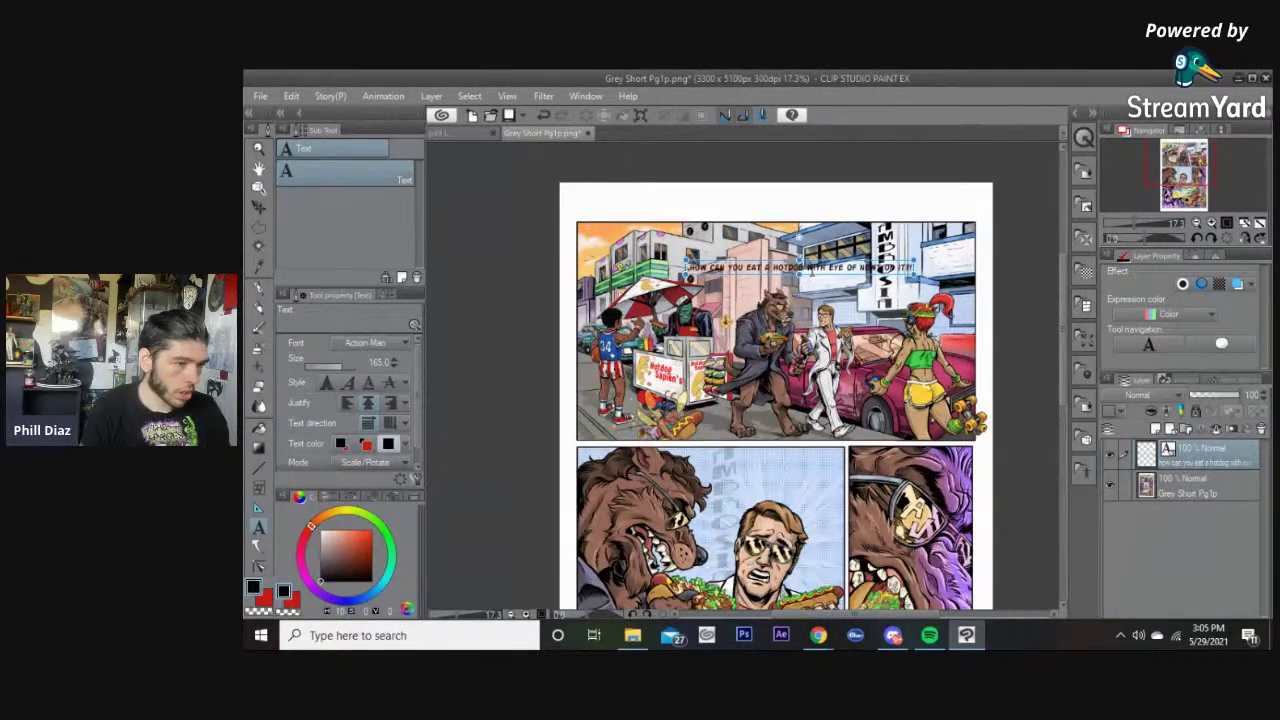
Step: Break the dialogue into three lines: "How can you", "eat a hotdog with" and "eye of newt on it?!"
{"action": "left_click", "coordinate": [772, 267]}
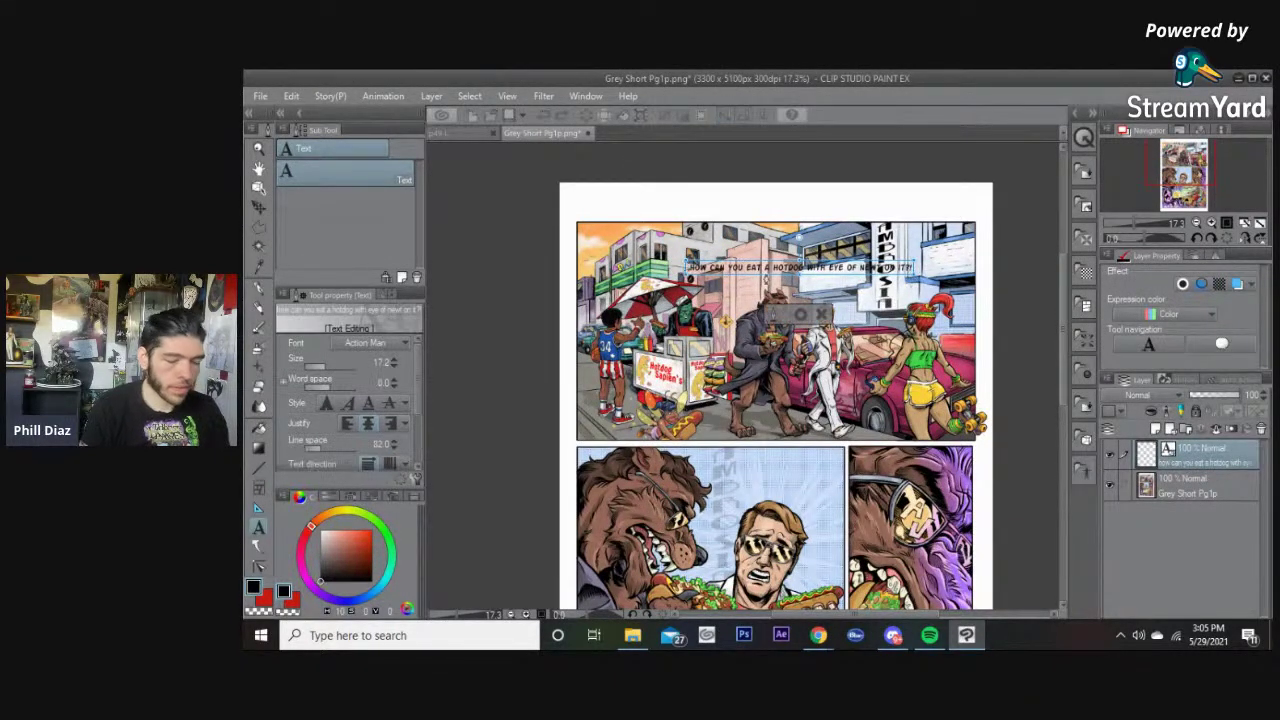
{"action": "key", "text": "Return"}
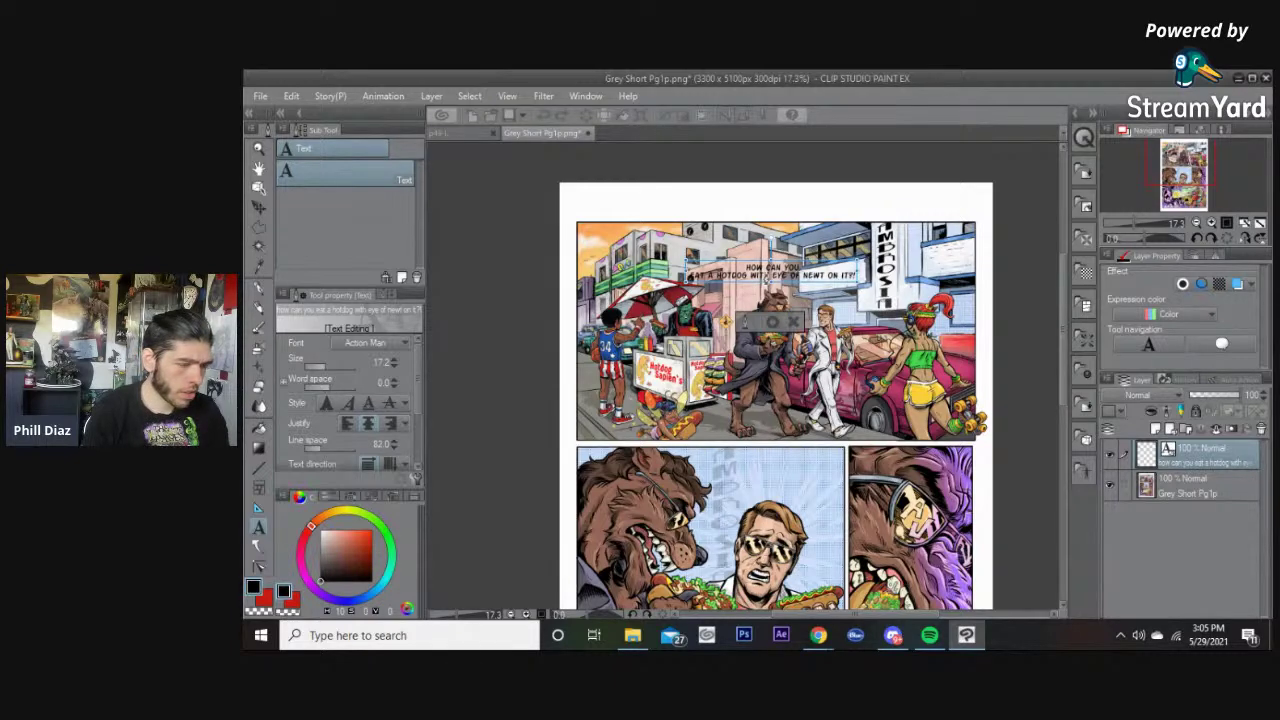
{"action": "key", "text": "Return"}
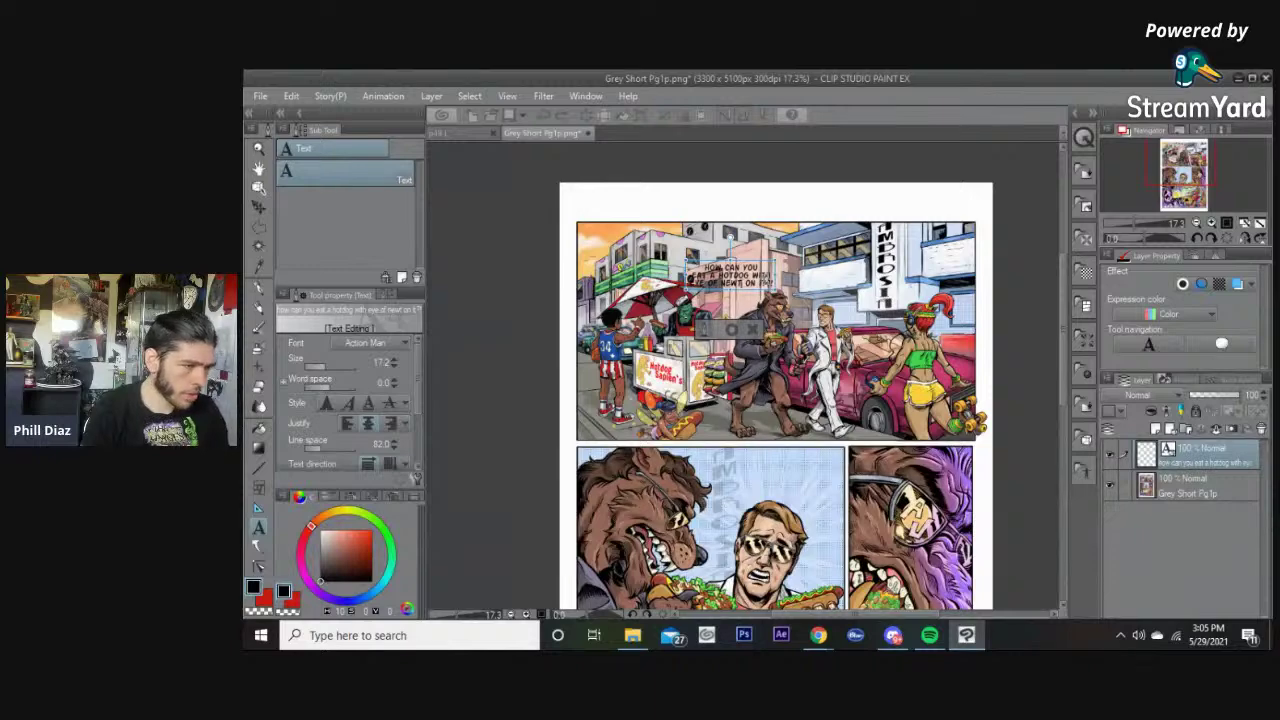
{"action": "key", "text": "Delete"}
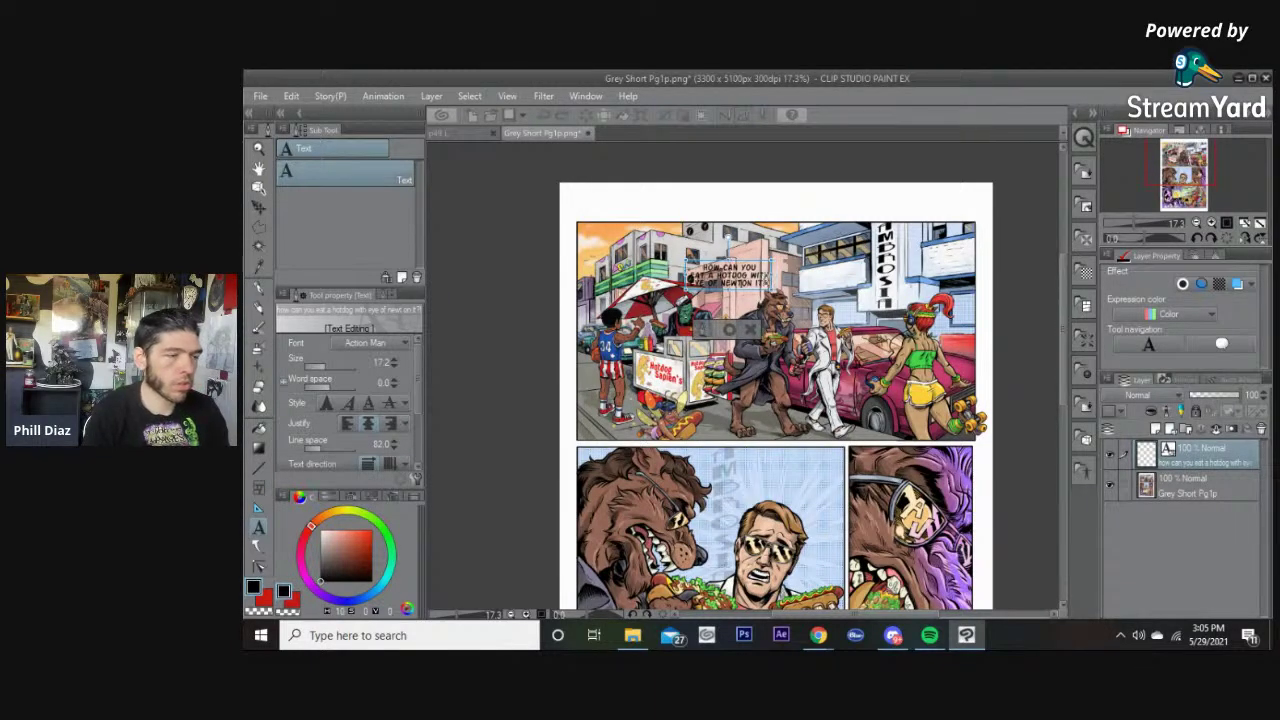
Step: Break the dialogue before "on it?!" to make a fourth line and move the text into the white margin above the first panel
{"action": "key", "text": "Return"}
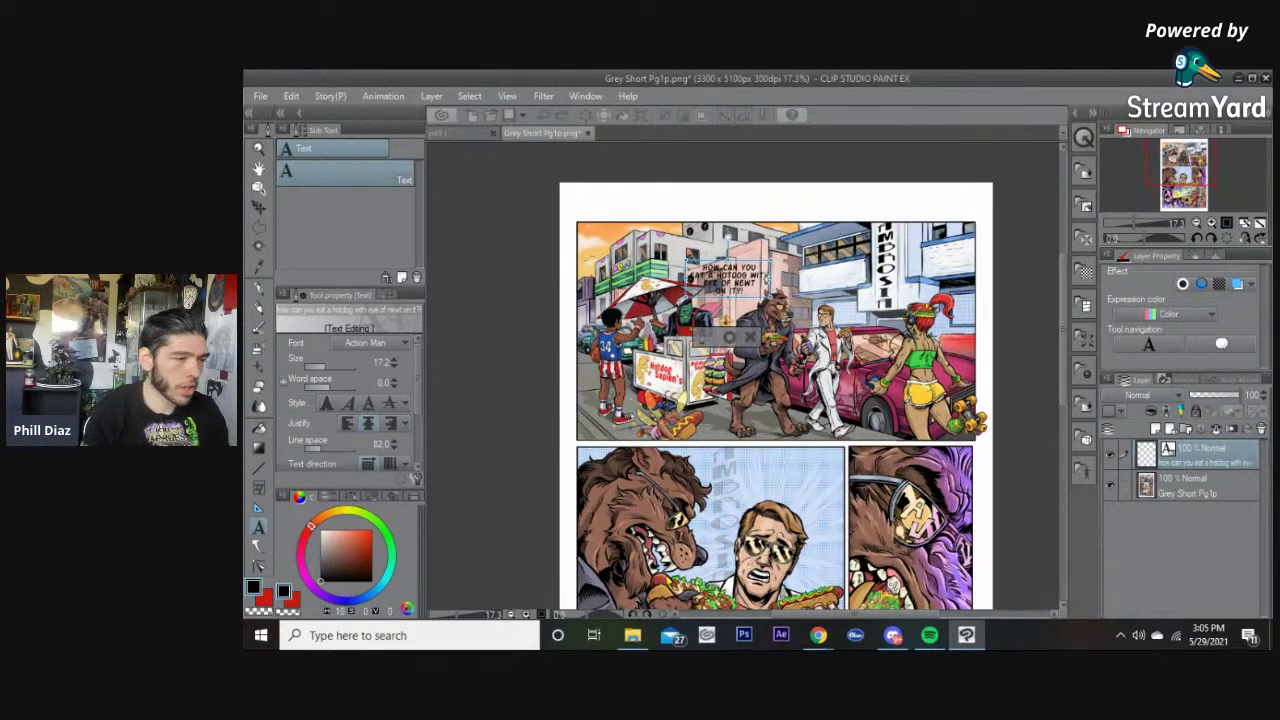
{"action": "left_click", "coordinate": [729, 336]}
{"action": "left_click_drag", "start_coordinate": [728, 279], "coordinate": [771, 203]}
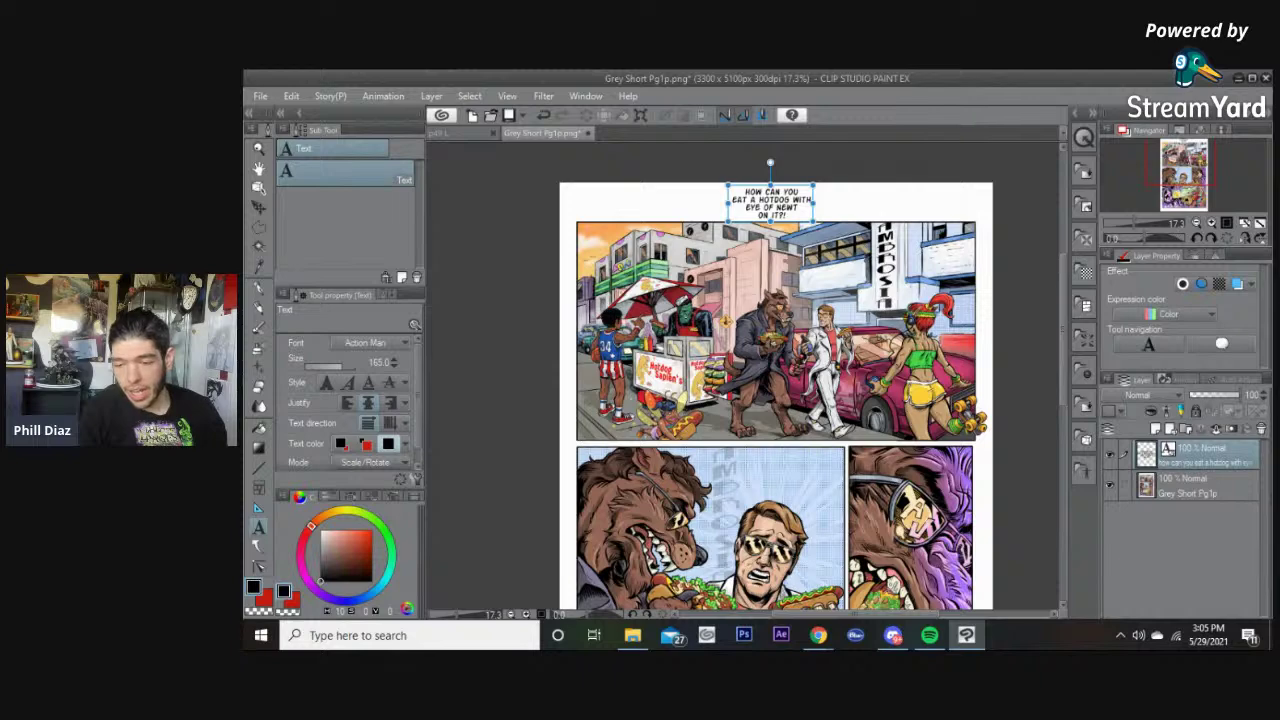
Step: Check the album playback in Spotify and return to the comic page in Clip Studio Paint
{"action": "left_click", "coordinate": [929, 635]}
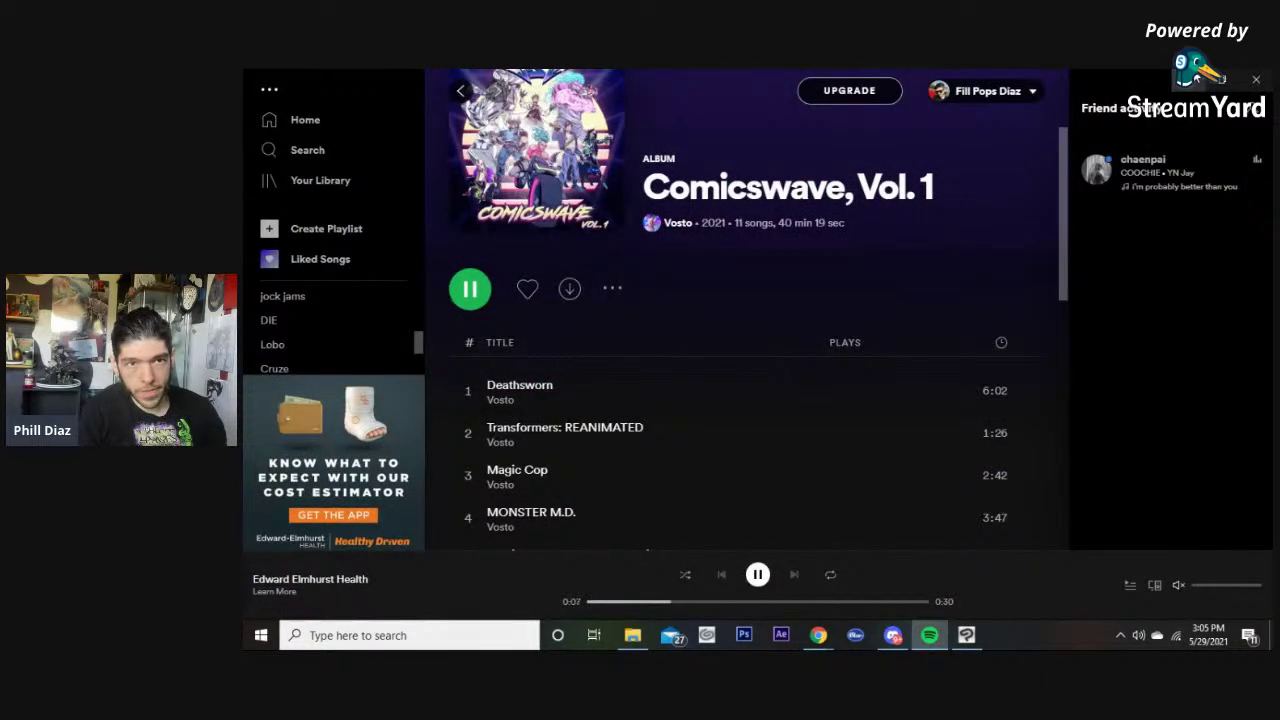
{"action": "key", "text": "alt+Tab"}
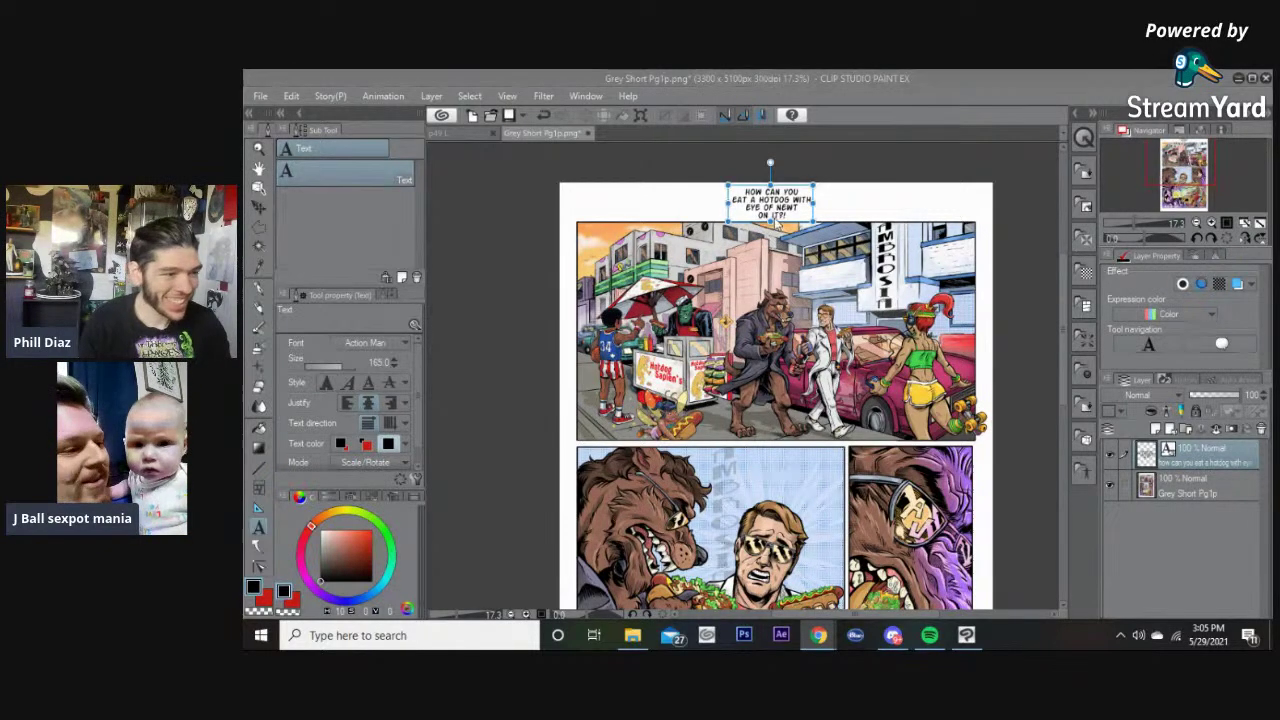
Step: Shrink the dialogue text to size 13.9 and fine-tune its position in the white margin above the first panel
{"action": "scroll", "coordinate": [770, 235], "scroll_direction": "up", "scroll_amount": 2}
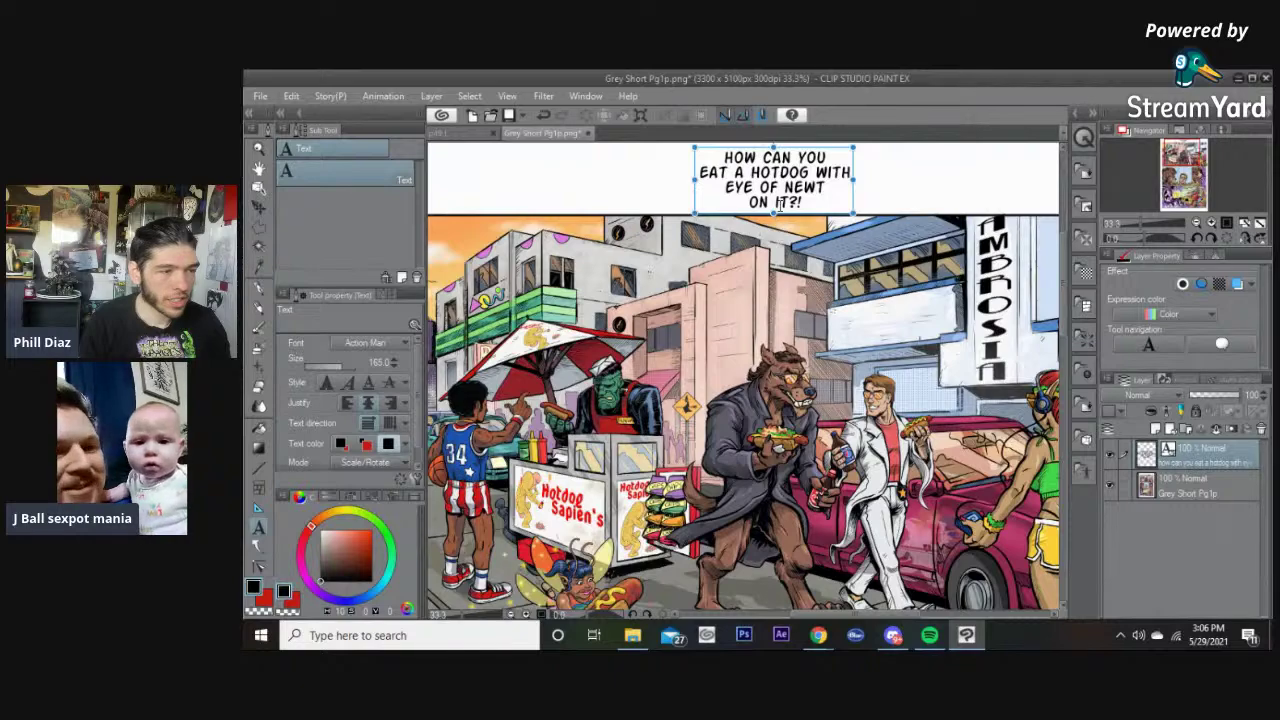
{"action": "scroll", "coordinate": [776, 214], "scroll_direction": "down", "scroll_amount": 2}
{"action": "left_click_drag", "start_coordinate": [775, 210], "coordinate": [781, 185]}
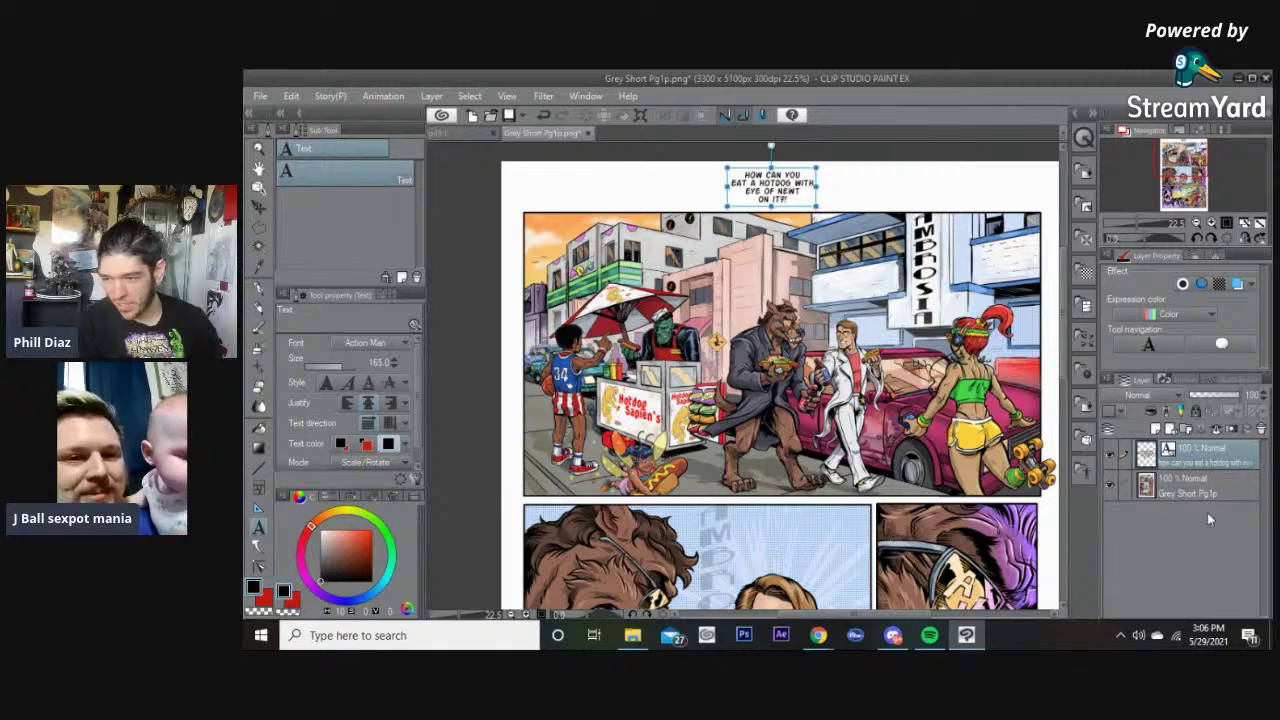
{"action": "left_click_drag", "start_coordinate": [771, 186], "coordinate": [764, 188]}
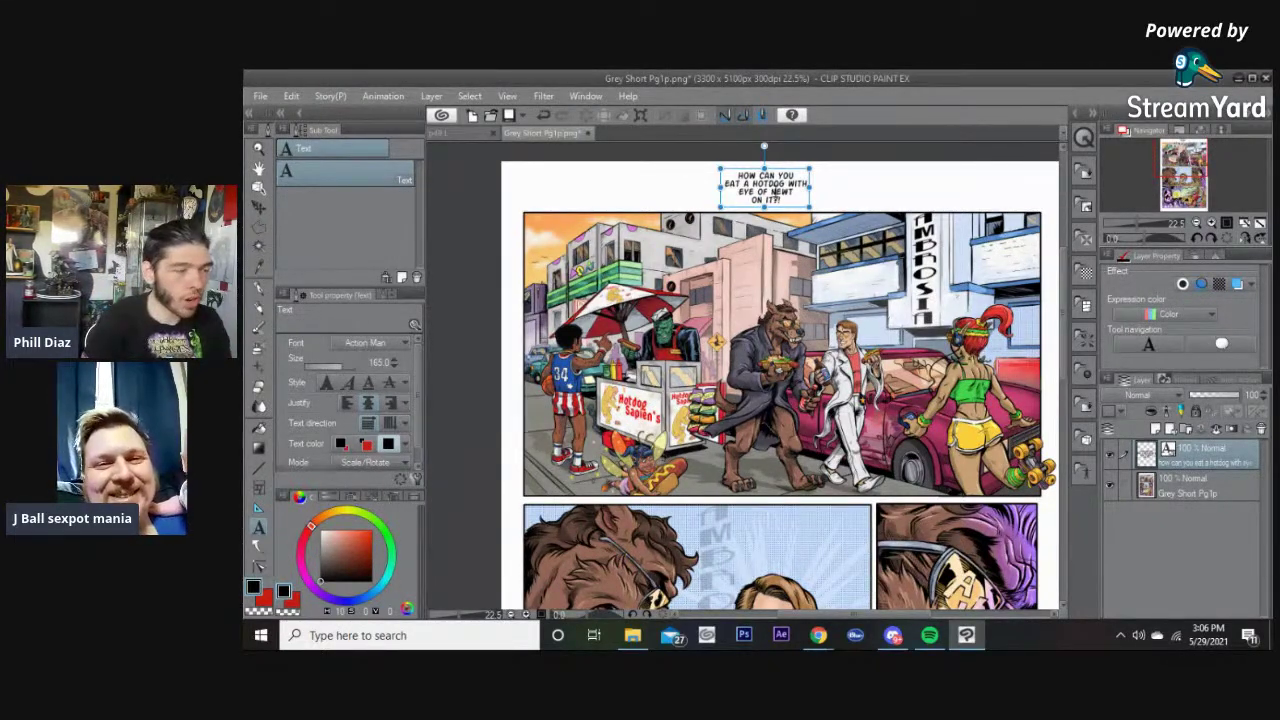
{"action": "left_click_drag", "start_coordinate": [775, 193], "coordinate": [772, 195]}
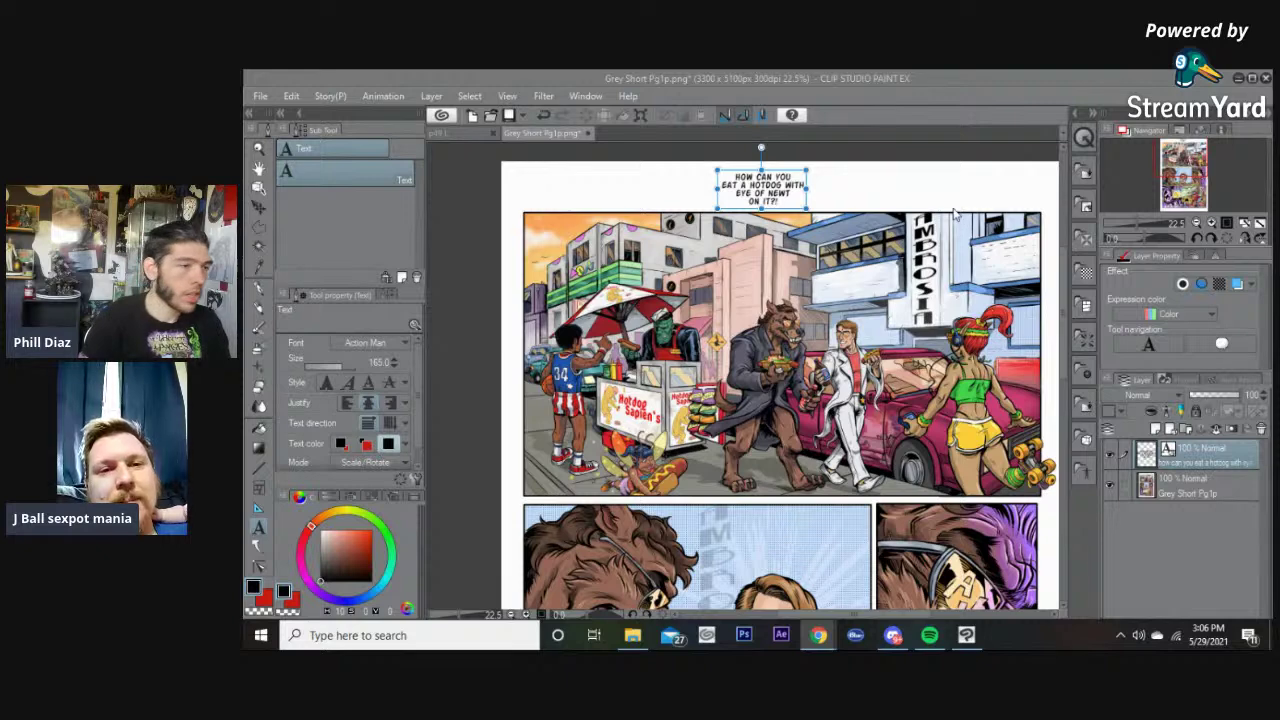
{"action": "mouse_move", "coordinate": [764, 186]}
{"action": "left_mouse_down"}
{"action": "mouse_move", "coordinate": [771, 197]}
{"action": "mouse_move", "coordinate": [767, 187]}
{"action": "left_mouse_up"}
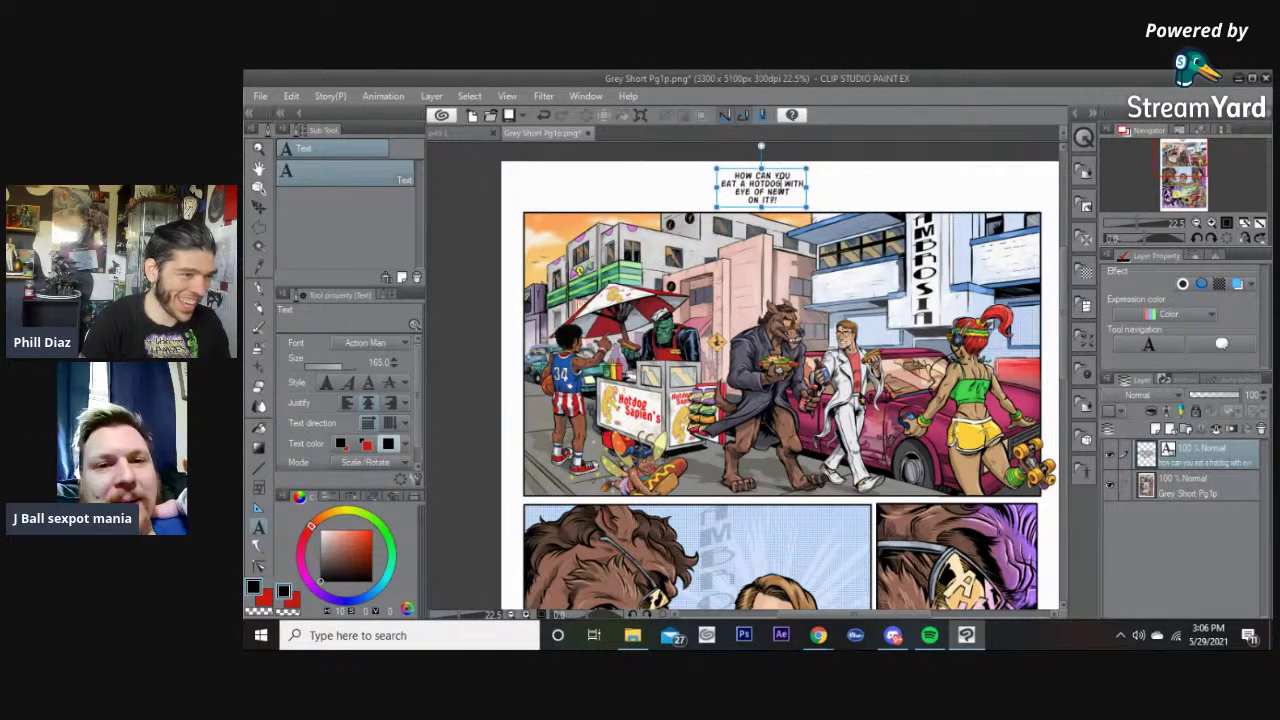
Step: Rearrange the dialogue's line breaks to read "How can you", "eat a hotdog", "with eye of" and "newt on it?!"
{"action": "left_click", "coordinate": [778, 185]}
{"action": "key", "text": "Return"}
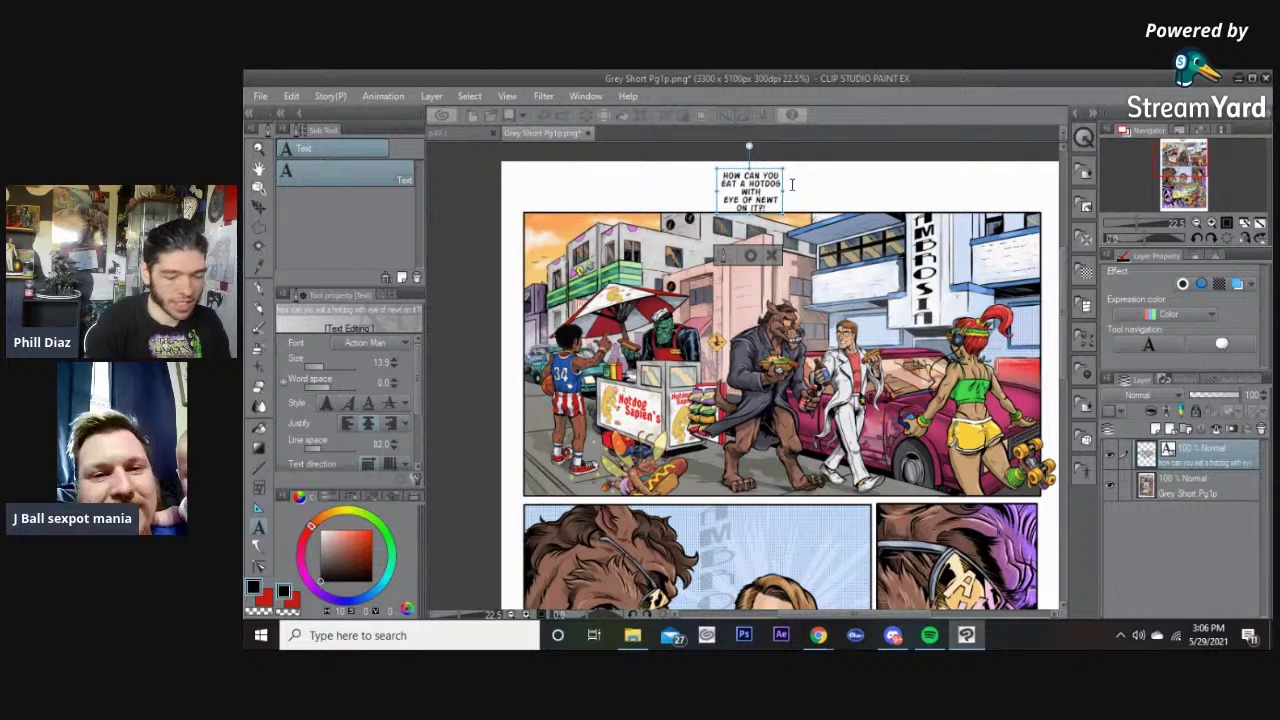
{"action": "key", "text": "BackSpace"}
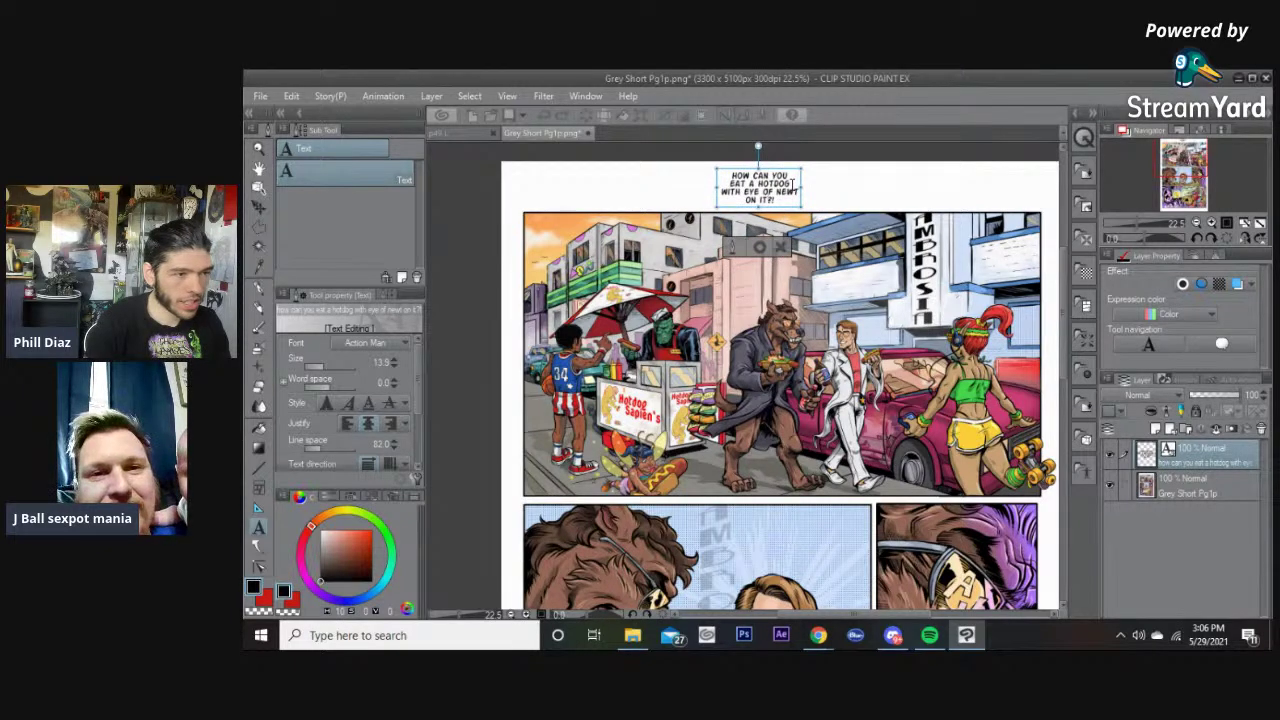
{"action": "key", "text": "Return"}
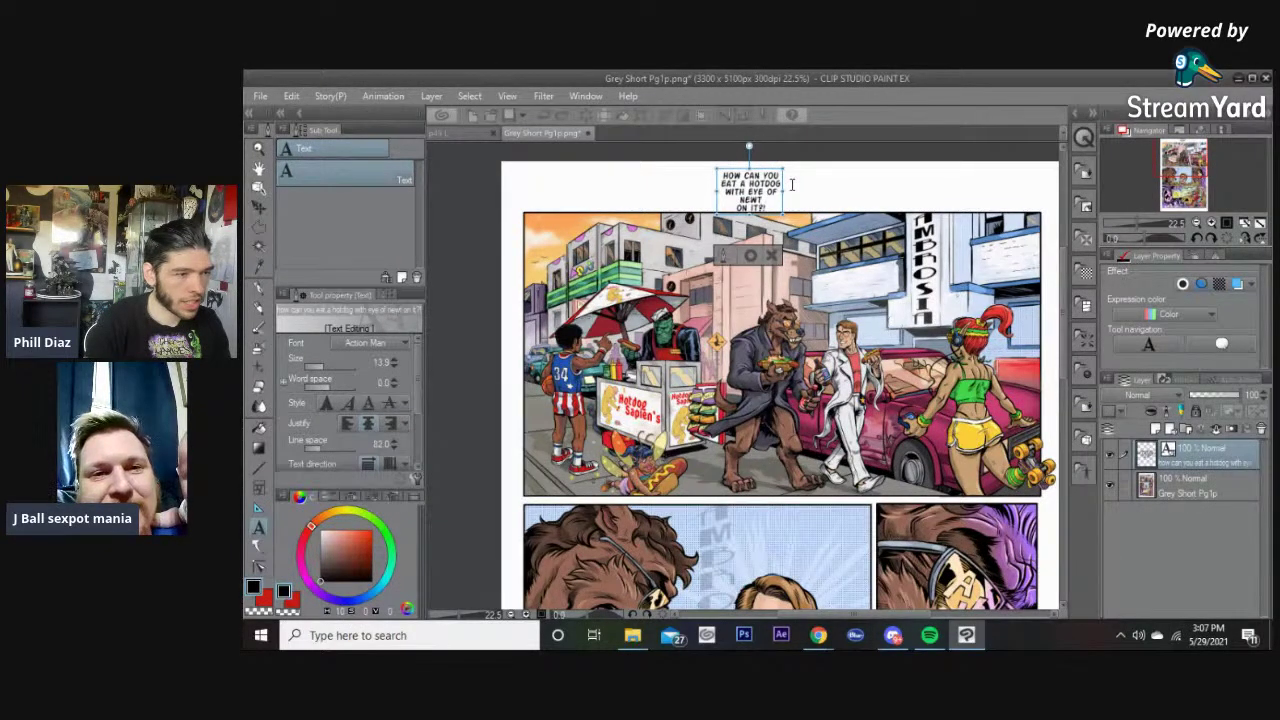
{"action": "key", "text": "BackSpace"}
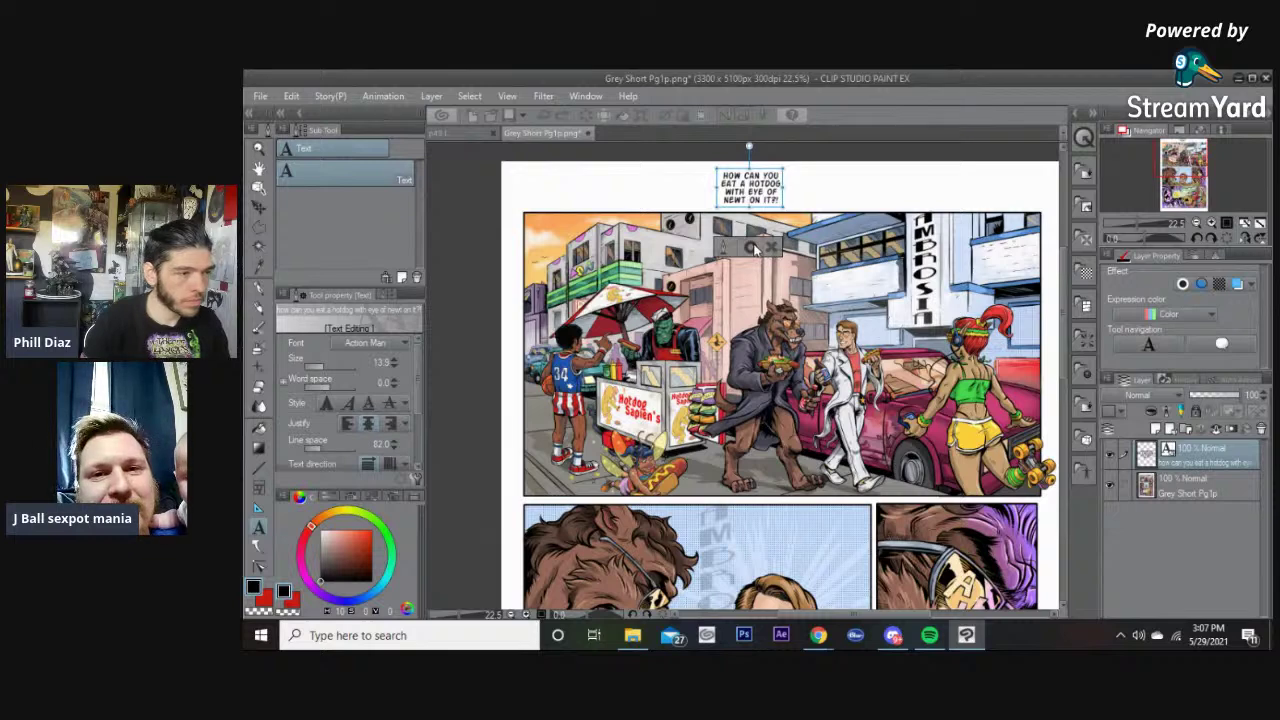
{"action": "left_click", "coordinate": [750, 247]}
Step: Move the dialogue from the margin into the first panel, over the pink building above the werewolf's head
{"action": "left_click_drag", "start_coordinate": [755, 196], "coordinate": [744, 254]}
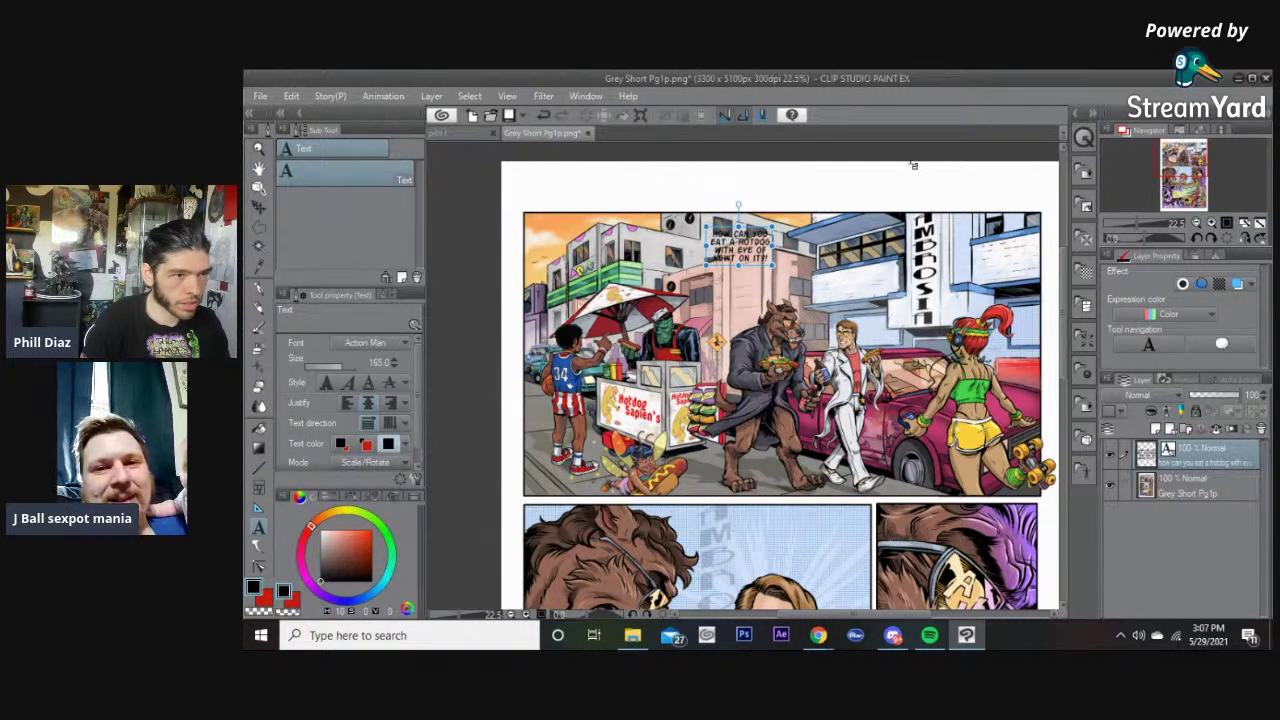
{"action": "scroll", "coordinate": [838, 202], "scroll_direction": "down", "scroll_amount": 5}
{"action": "scroll", "coordinate": [838, 202], "scroll_direction": "down", "scroll_amount": 2}
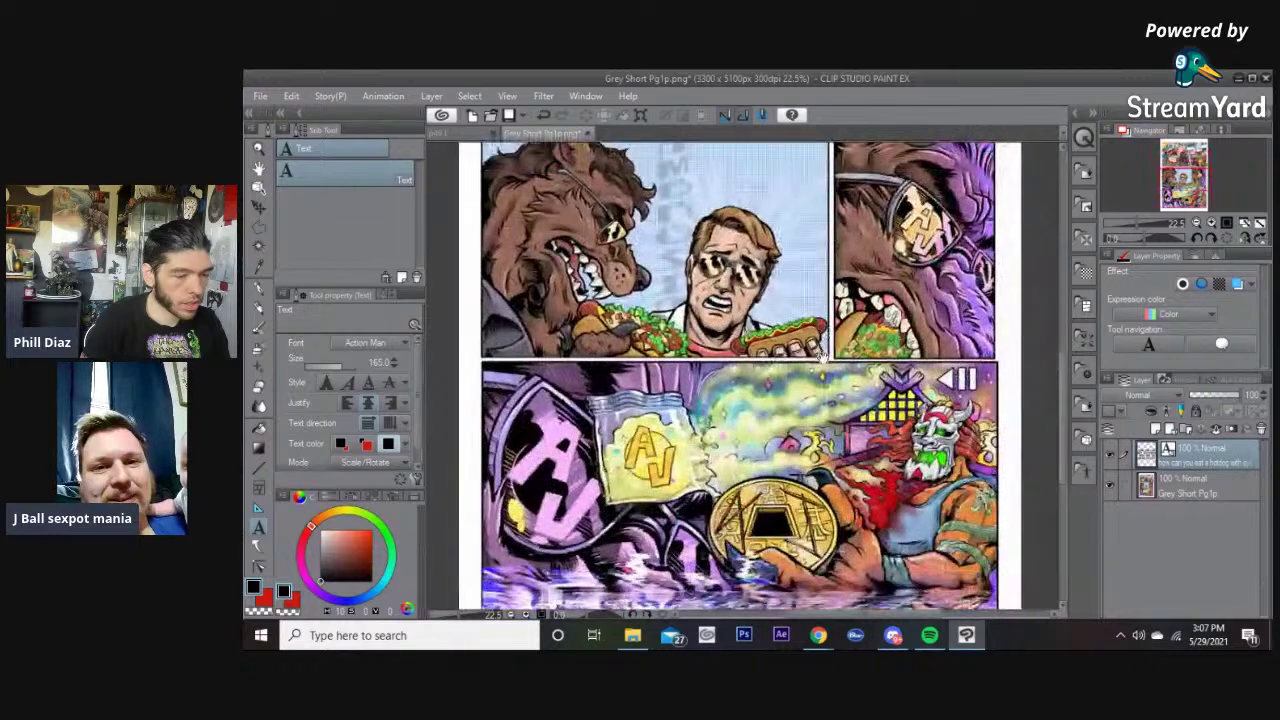
{"action": "scroll", "coordinate": [828, 261], "scroll_direction": "up", "scroll_amount": 4}
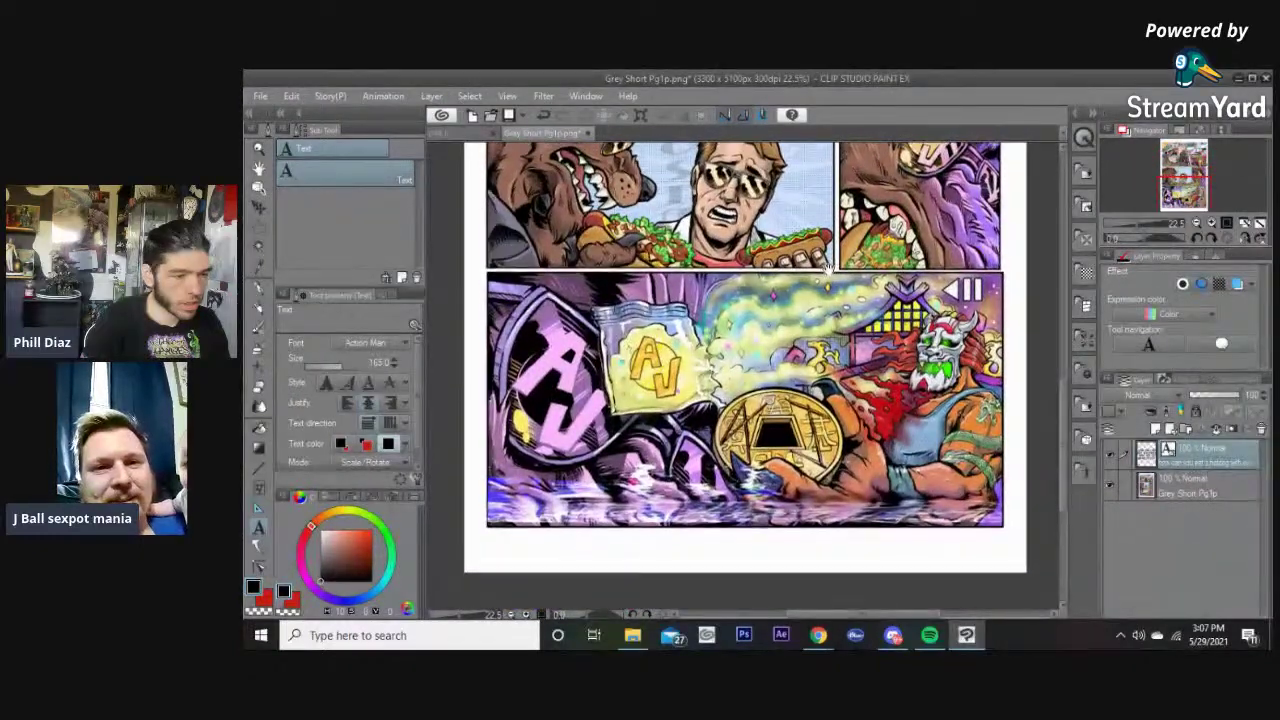
{"action": "scroll", "coordinate": [818, 379], "scroll_direction": "up", "scroll_amount": 3}
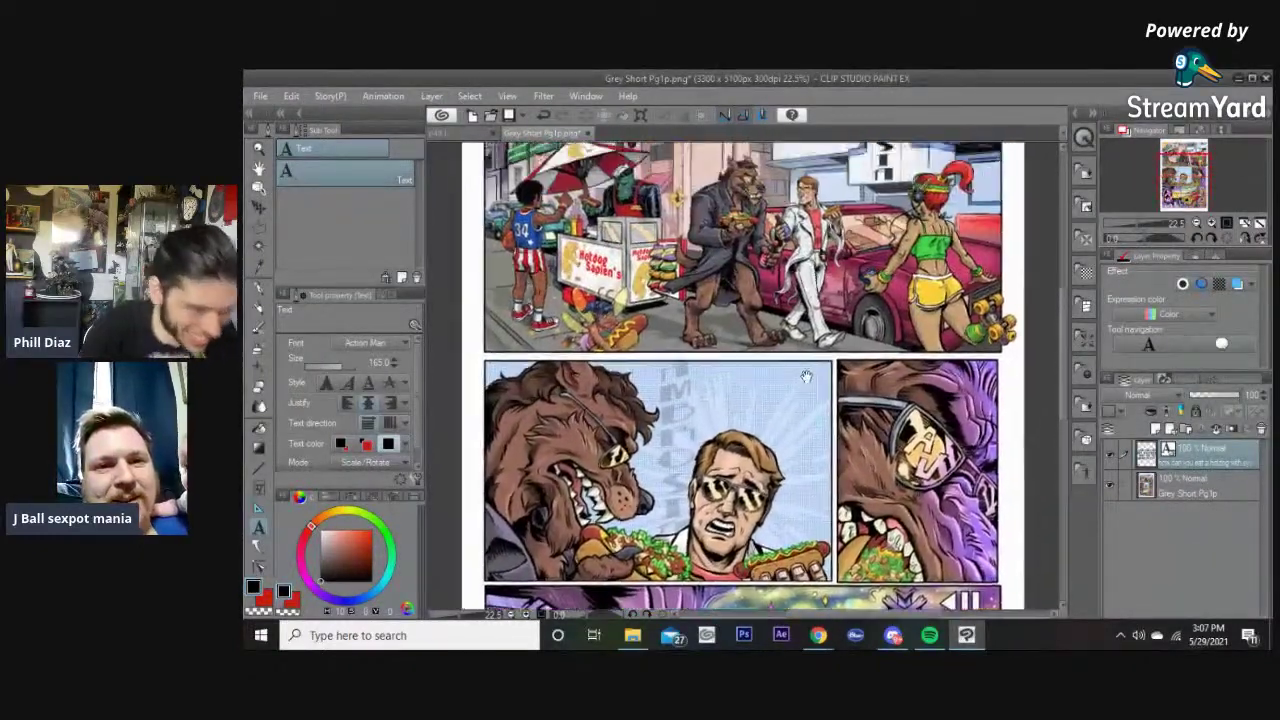
{"action": "mouse_move", "coordinate": [735, 215]}
{"action": "left_mouse_down"}
{"action": "mouse_move", "coordinate": [756, 238]}
{"action": "mouse_move", "coordinate": [737, 225]}
{"action": "left_mouse_up"}
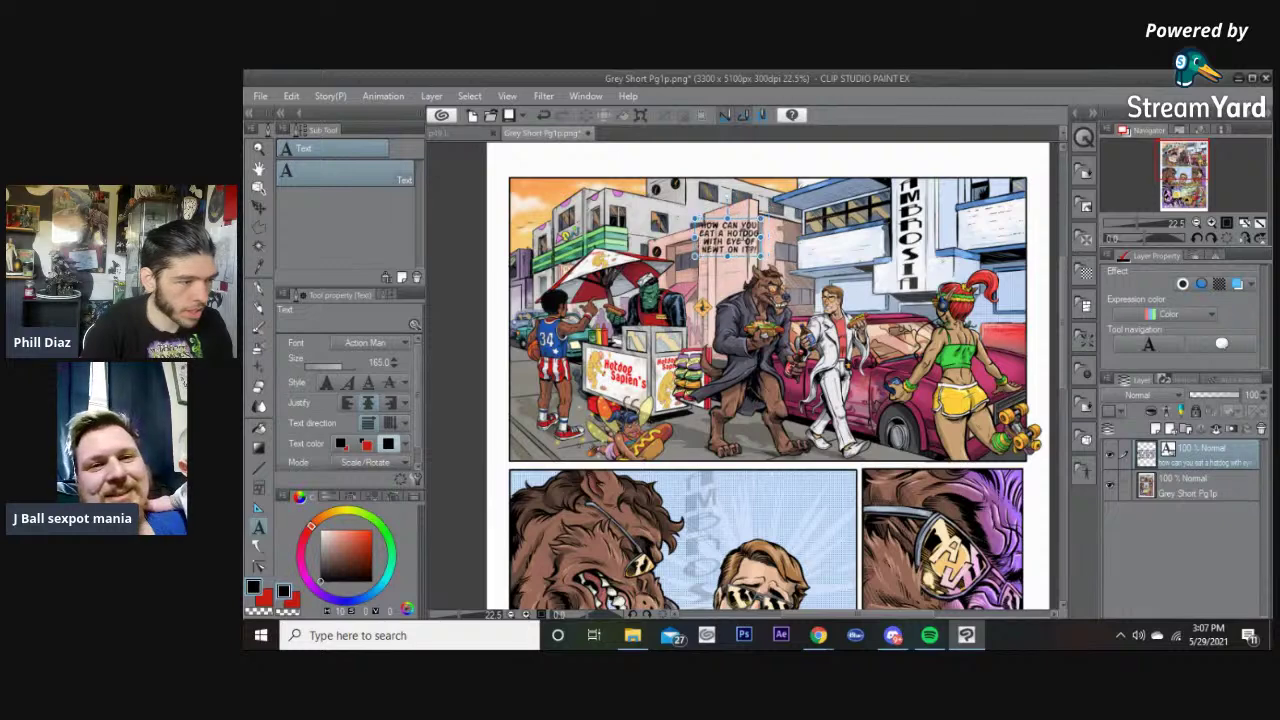
{"action": "left_click_drag", "start_coordinate": [712, 186], "coordinate": [797, 200]}
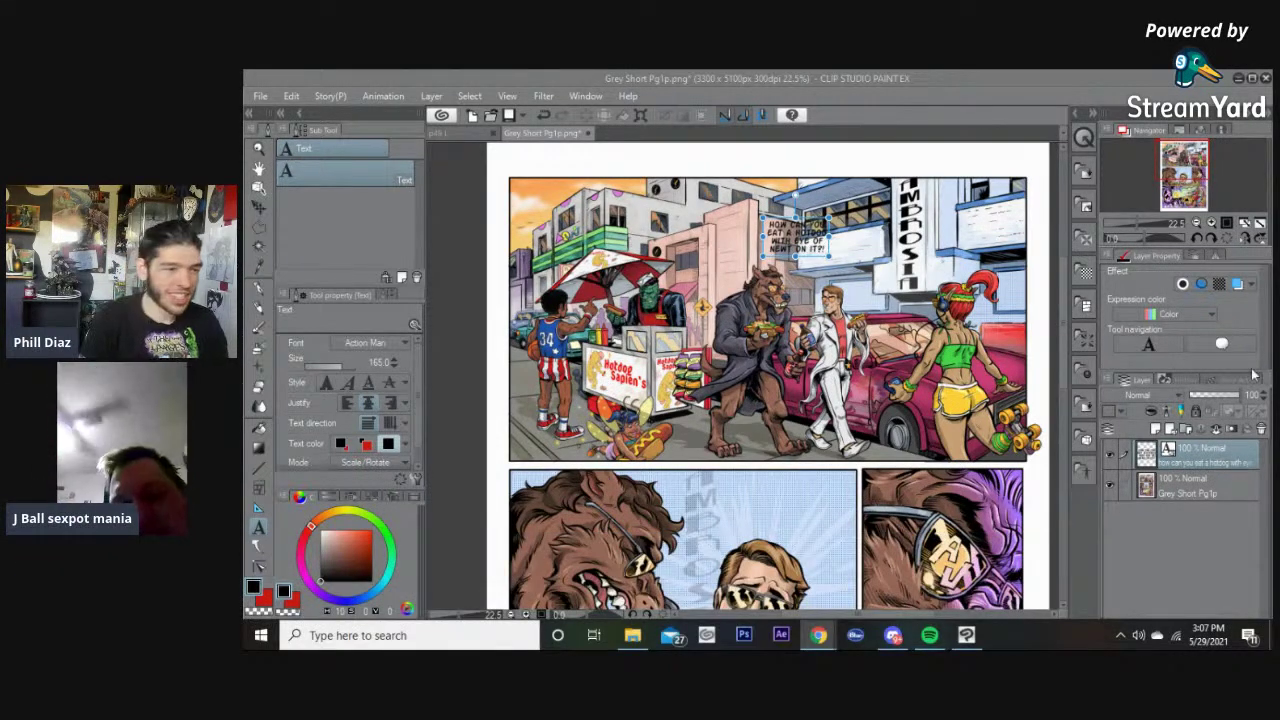
{"action": "left_click_drag", "start_coordinate": [800, 240], "coordinate": [741, 235]}
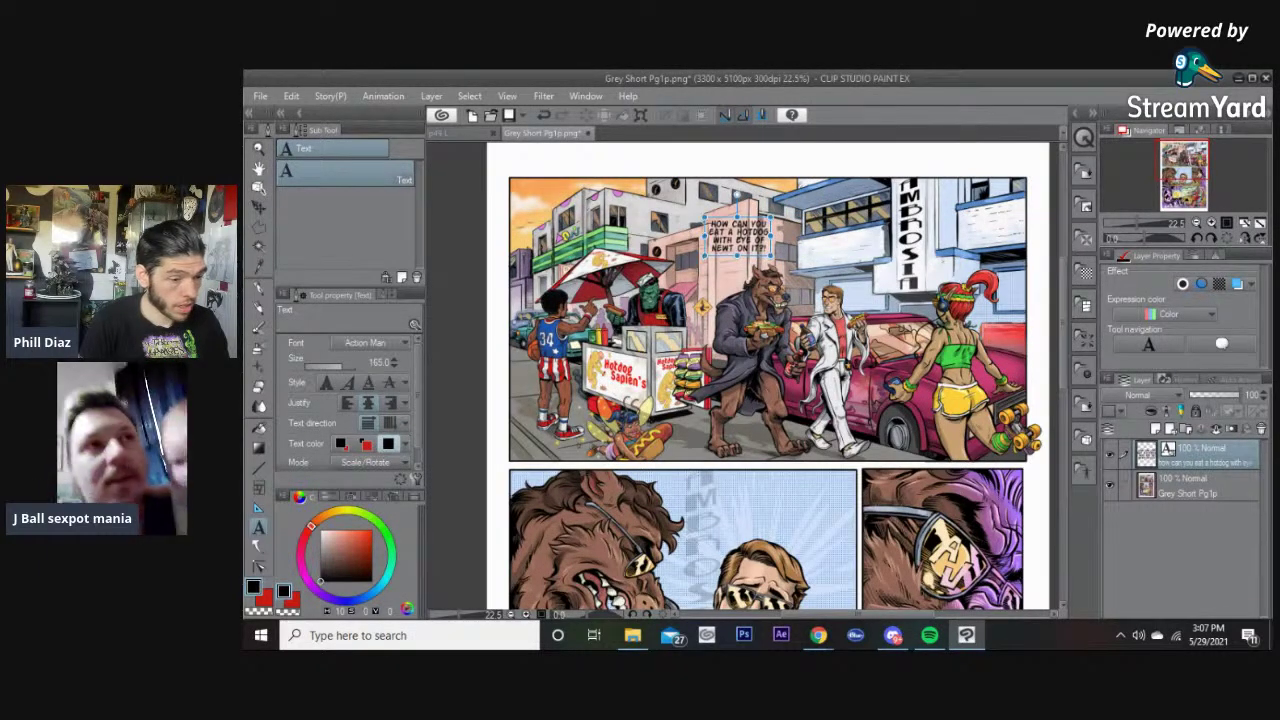
{"action": "mouse_move", "coordinate": [925, 636]}
{"action": "left_click", "coordinate": [930, 602]}
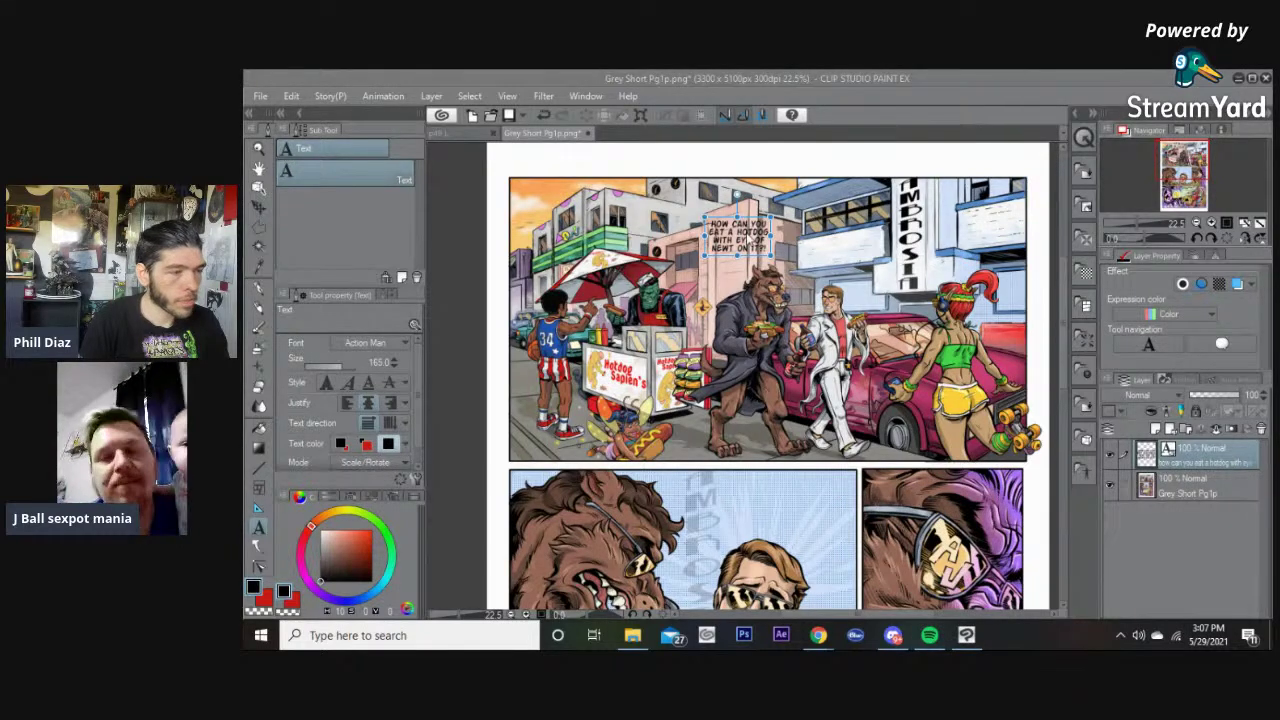
{"action": "left_click", "coordinate": [570, 75]}
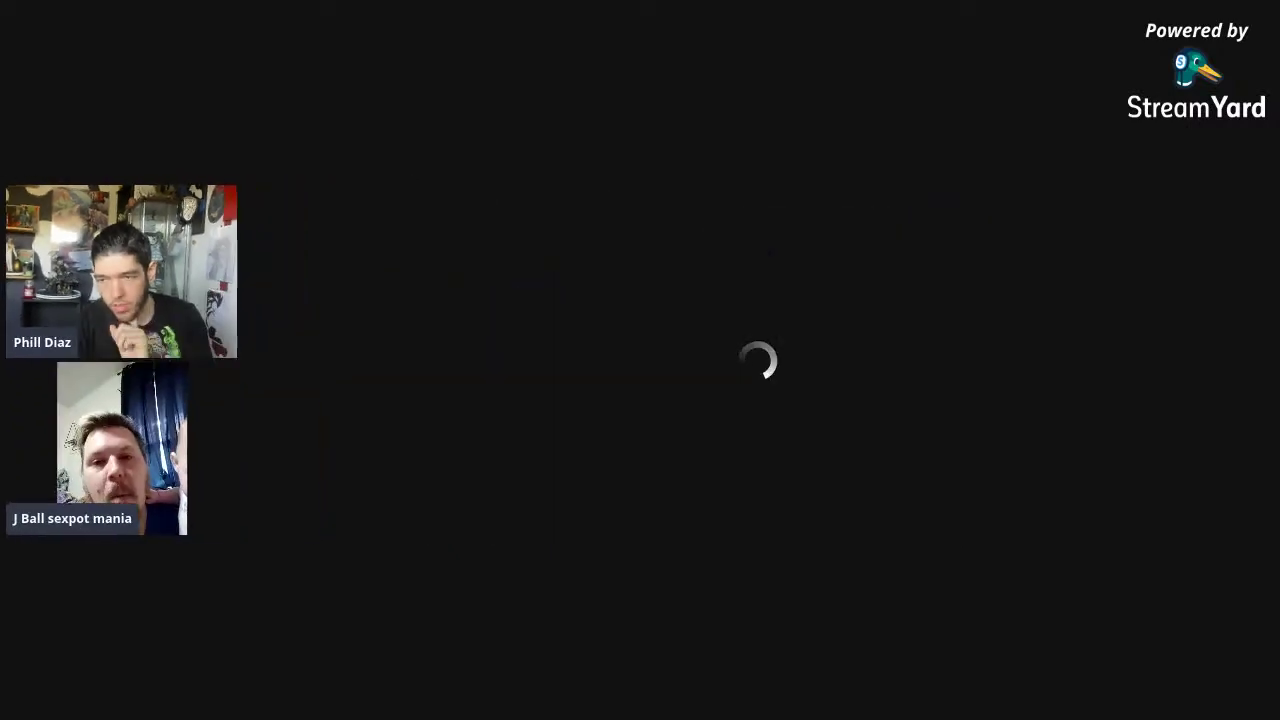
Step: Scale the p28 L reference page image down to 46% and position it to cover the comic page
{"action": "scroll", "coordinate": [840, 386], "scroll_direction": "down", "scroll_amount": 5}
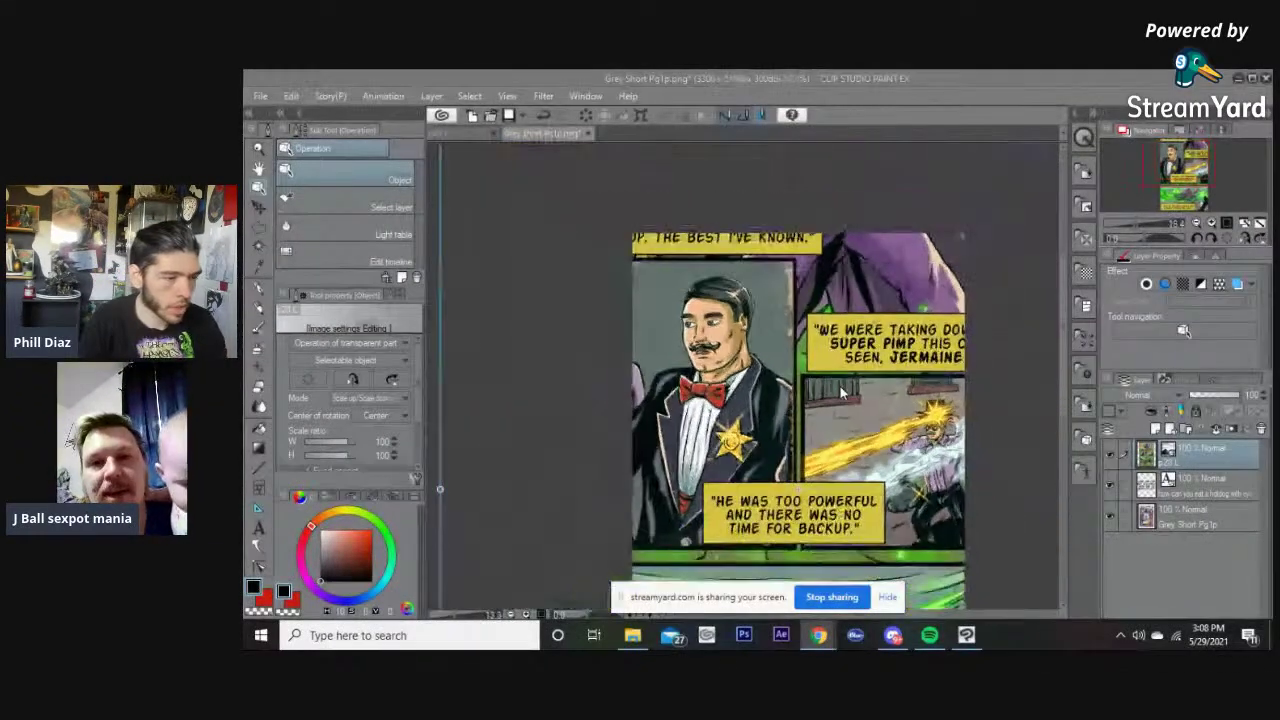
{"action": "scroll", "coordinate": [840, 386], "scroll_direction": "down", "scroll_amount": 3}
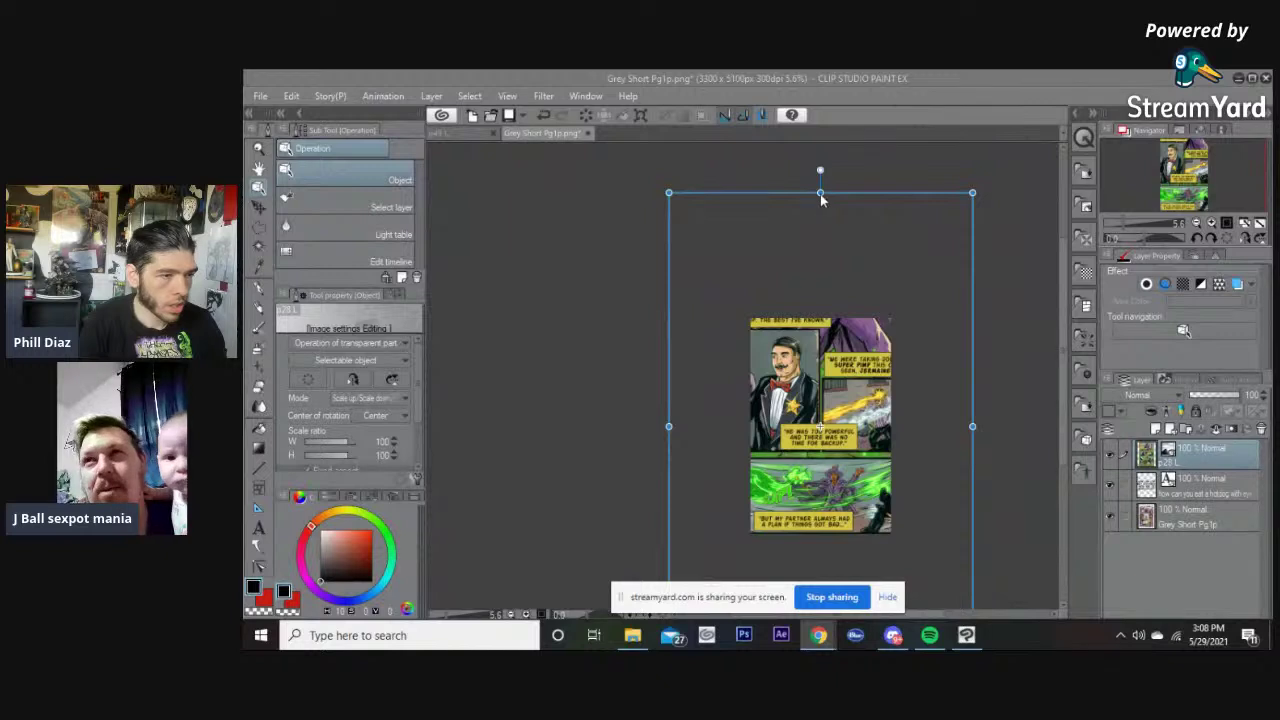
{"action": "left_click_drag", "start_coordinate": [820, 196], "coordinate": [820, 562]}
{"action": "left_click_drag", "start_coordinate": [807, 464], "coordinate": [804, 352]}
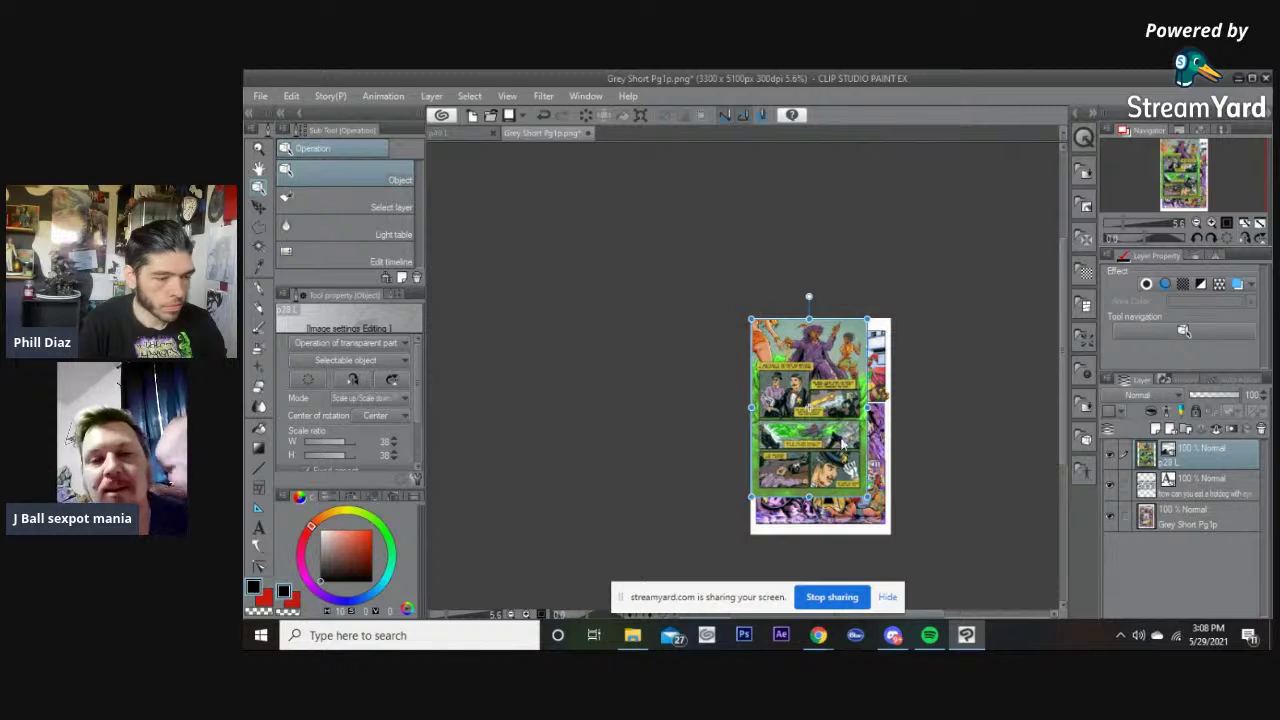
{"action": "left_click", "coordinate": [891, 598]}
{"action": "left_click_drag", "start_coordinate": [811, 497], "coordinate": [823, 533]}
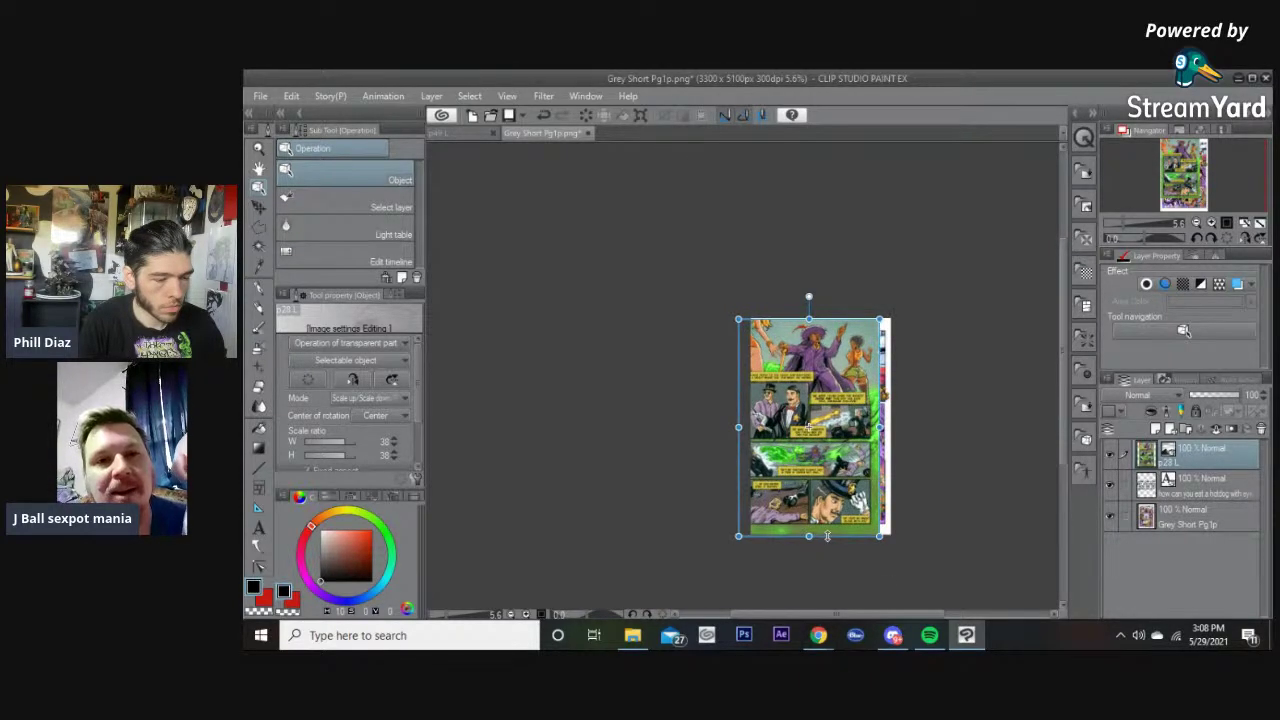
{"action": "left_click_drag", "start_coordinate": [841, 455], "coordinate": [842, 456]}
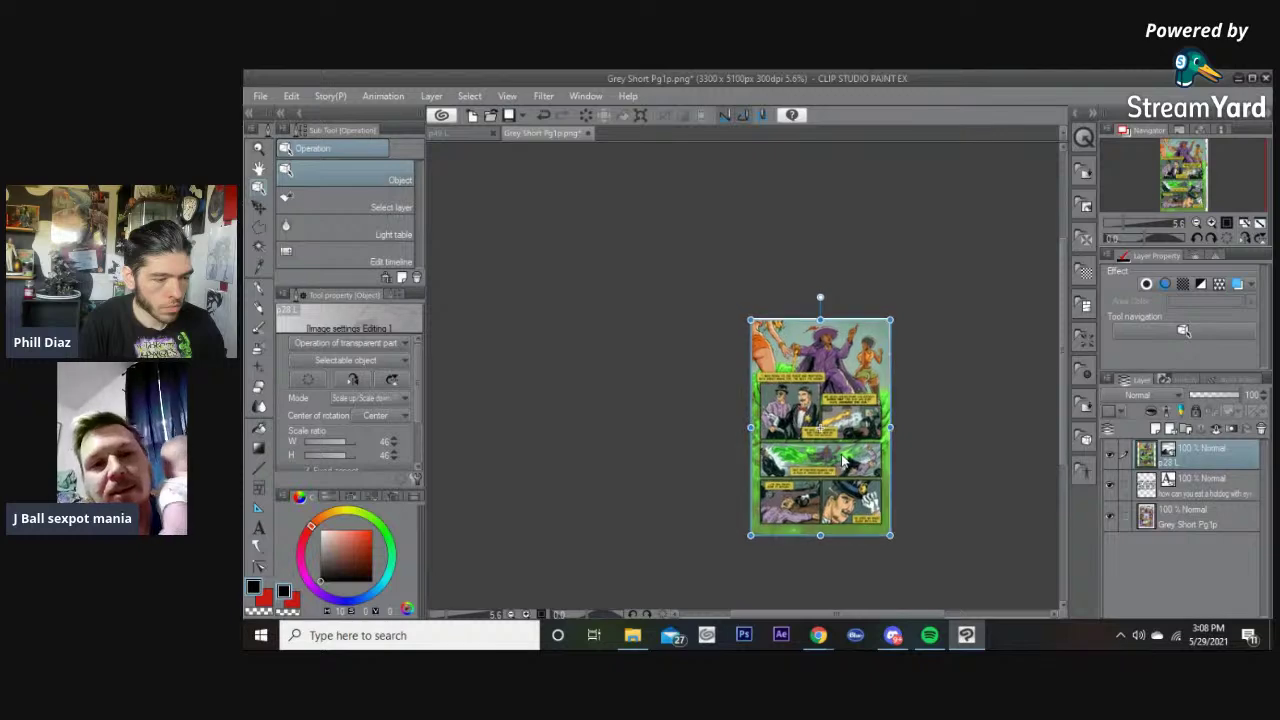
Step: Lower the p28 L reference layer's opacity to 46%
{"action": "left_click", "coordinate": [1213, 395]}
{"action": "scroll", "coordinate": [840, 366], "scroll_direction": "up", "scroll_amount": 4}
{"action": "scroll", "coordinate": [838, 370], "scroll_direction": "up", "scroll_amount": 1}
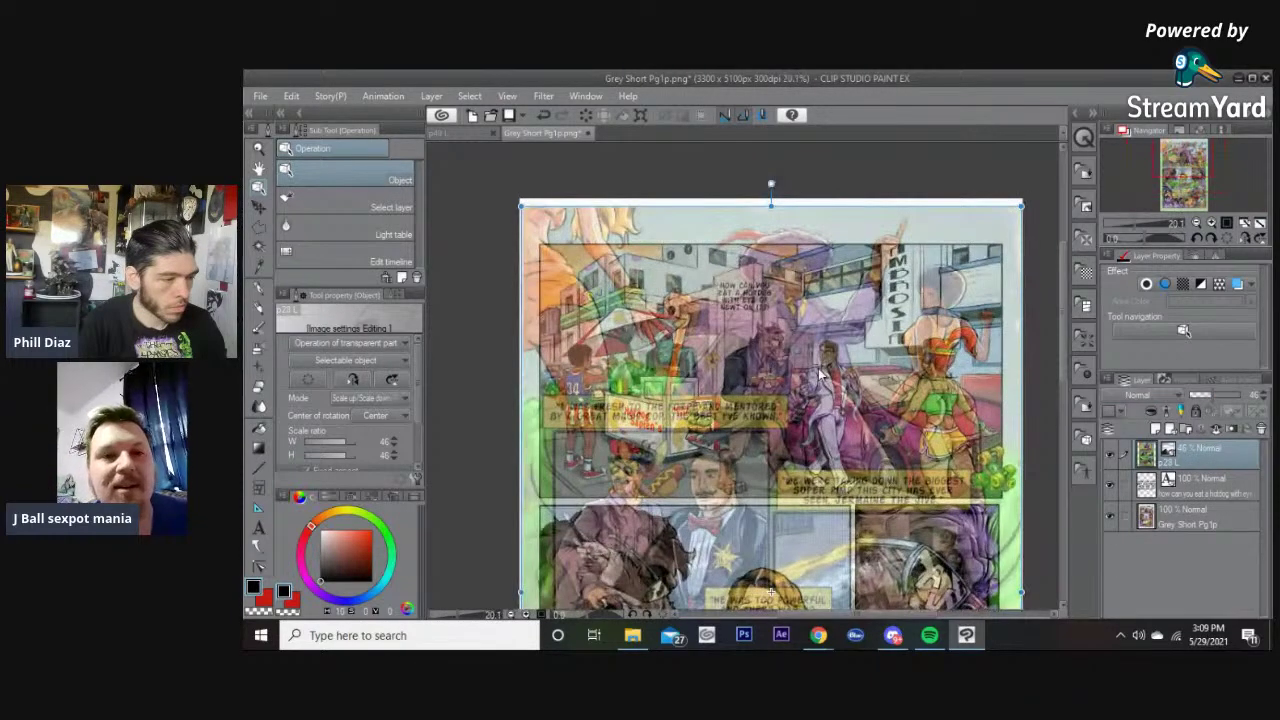
{"action": "scroll", "coordinate": [820, 375], "scroll_direction": "up", "scroll_amount": 1}
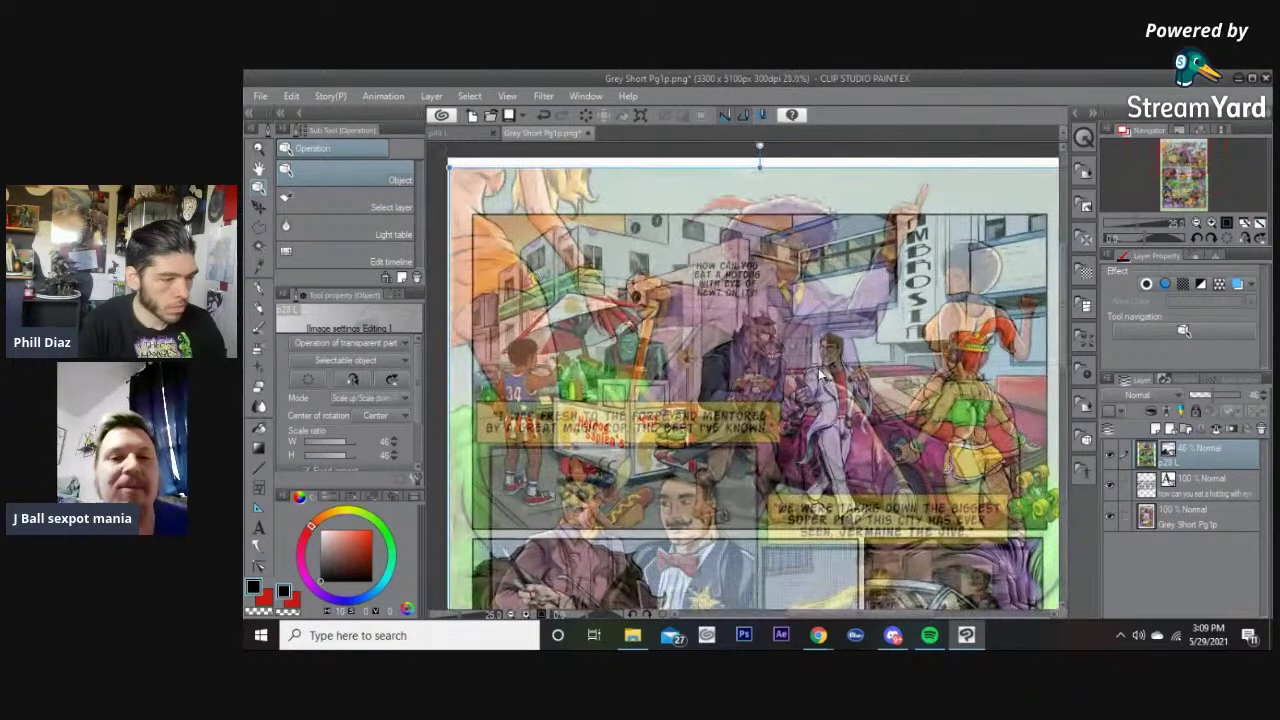
Step: Enlarge the hotdog dialogue text and place it beside the reference page's "The best I've known" caption to match the lettering size
{"action": "left_click", "coordinate": [1186, 490]}
{"action": "left_click_drag", "start_coordinate": [740, 284], "coordinate": [703, 404]}
{"action": "scroll", "coordinate": [701, 405], "scroll_direction": "up", "scroll_amount": 2}
{"action": "left_click_drag", "start_coordinate": [699, 340], "coordinate": [843, 351]}
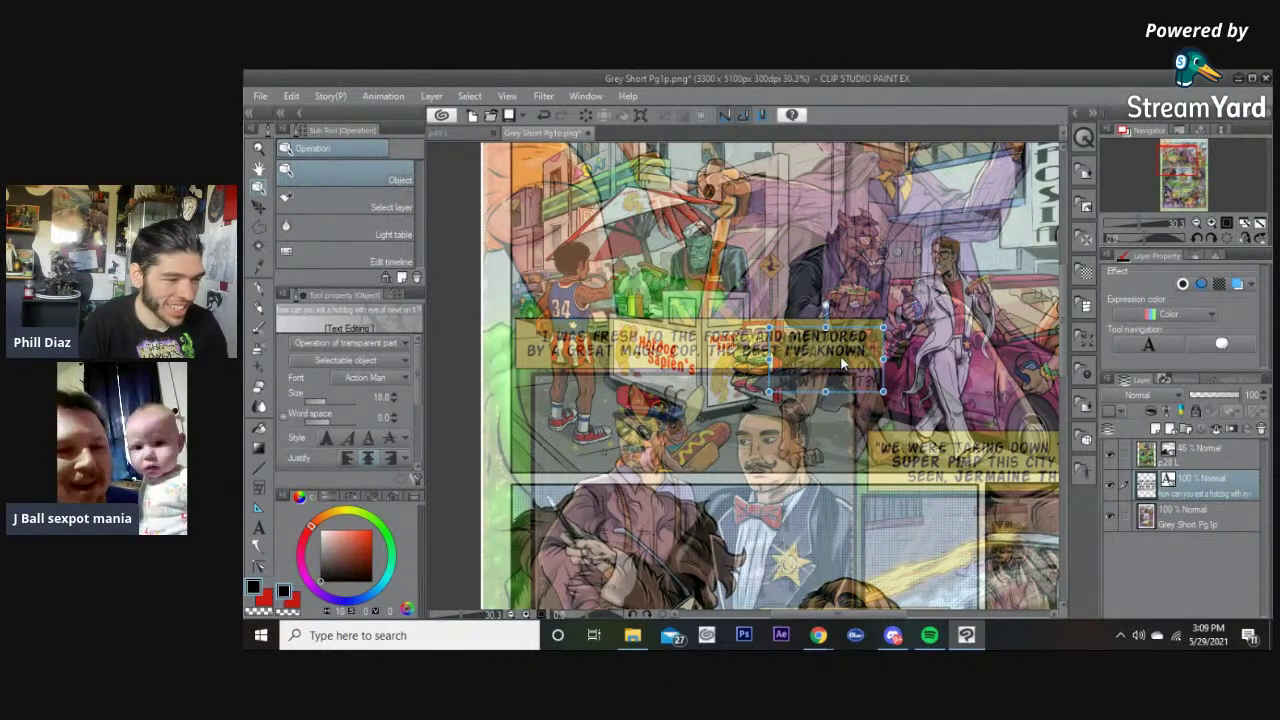
{"action": "scroll", "coordinate": [842, 345], "scroll_direction": "up", "scroll_amount": 3}
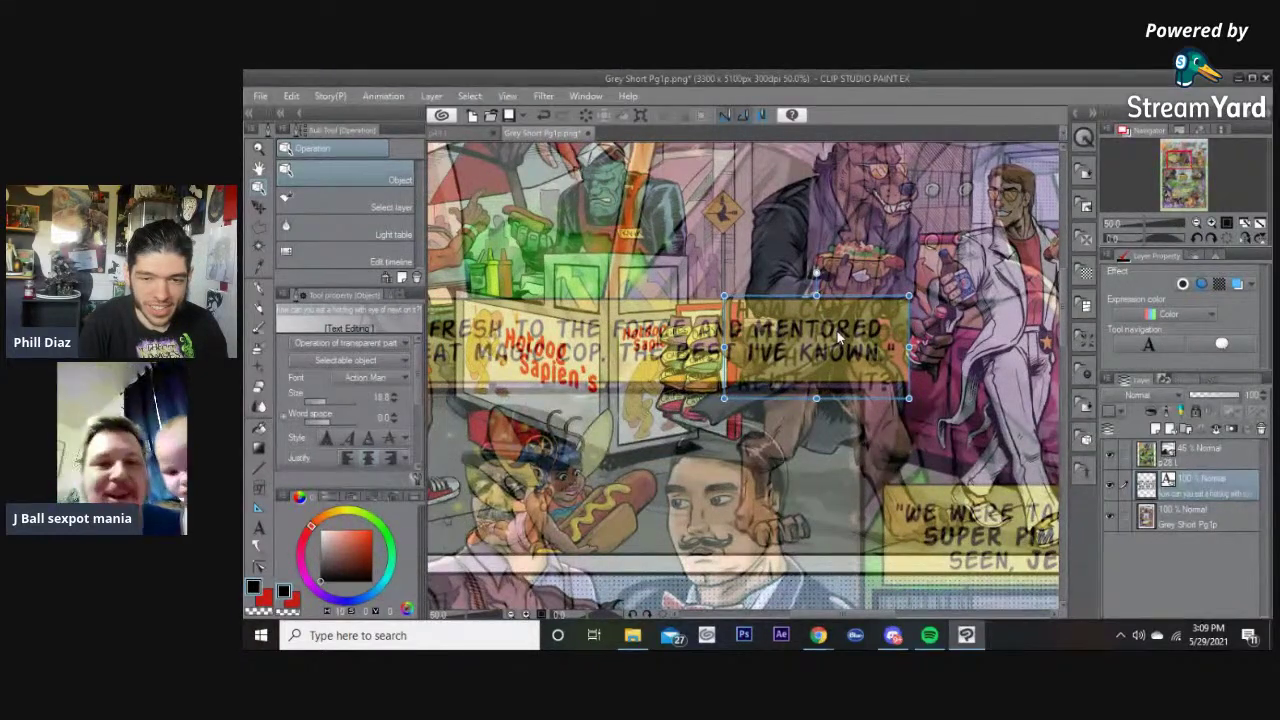
{"action": "left_click_drag", "start_coordinate": [838, 337], "coordinate": [835, 270]}
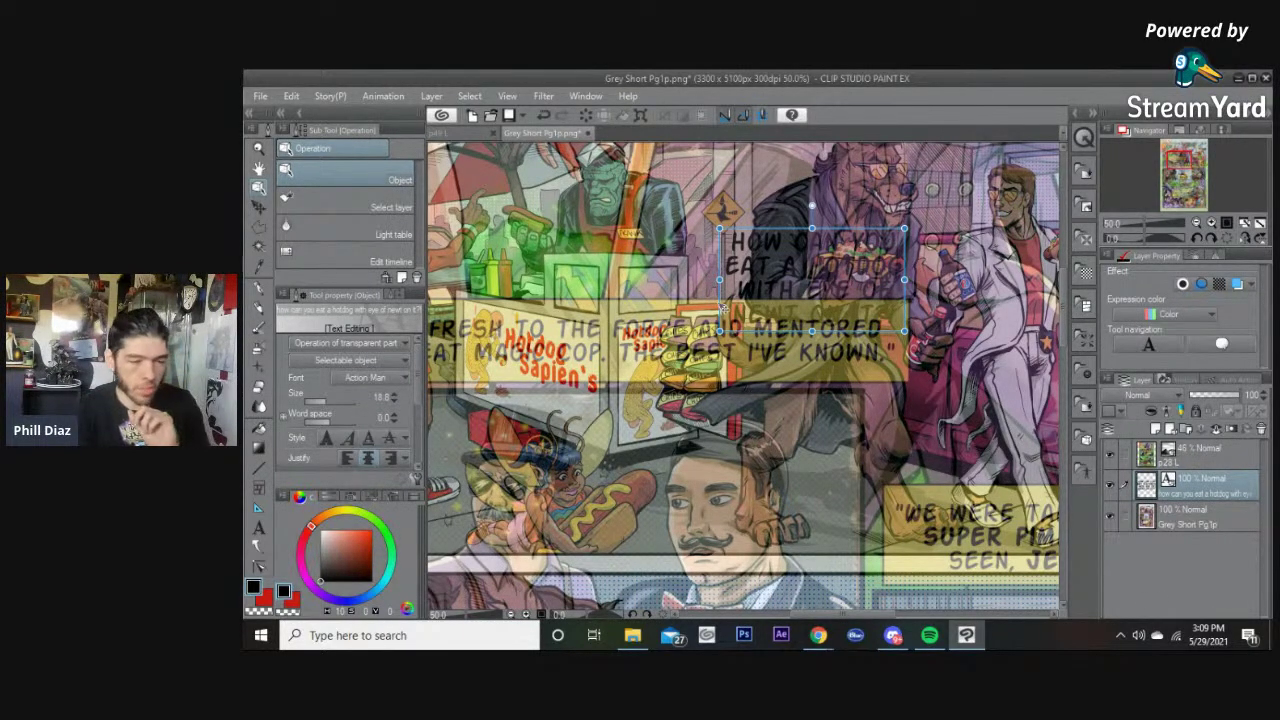
{"action": "scroll", "coordinate": [831, 409], "scroll_direction": "down", "scroll_amount": 4}
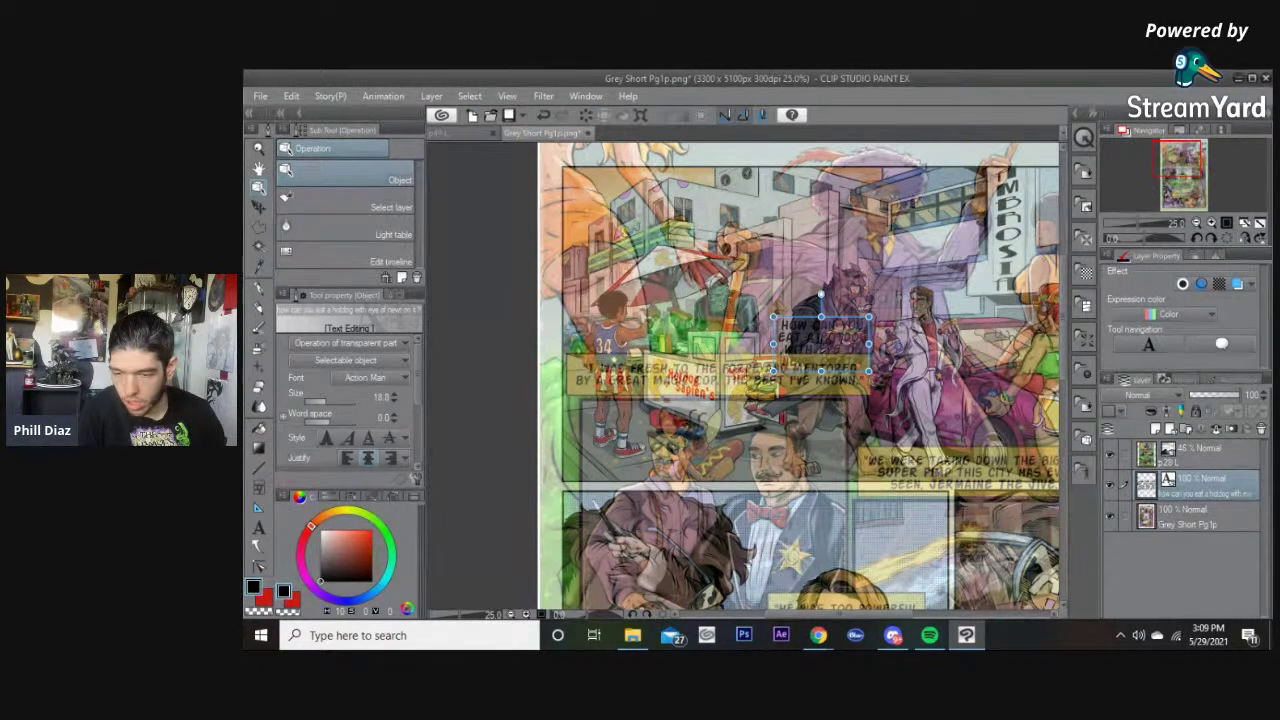
Step: Switch to Spotify, play Transformers: REANIMATED from near its start with the volume raised, and return to Clip Studio Paint
{"action": "key", "text": "alt+Tab"}
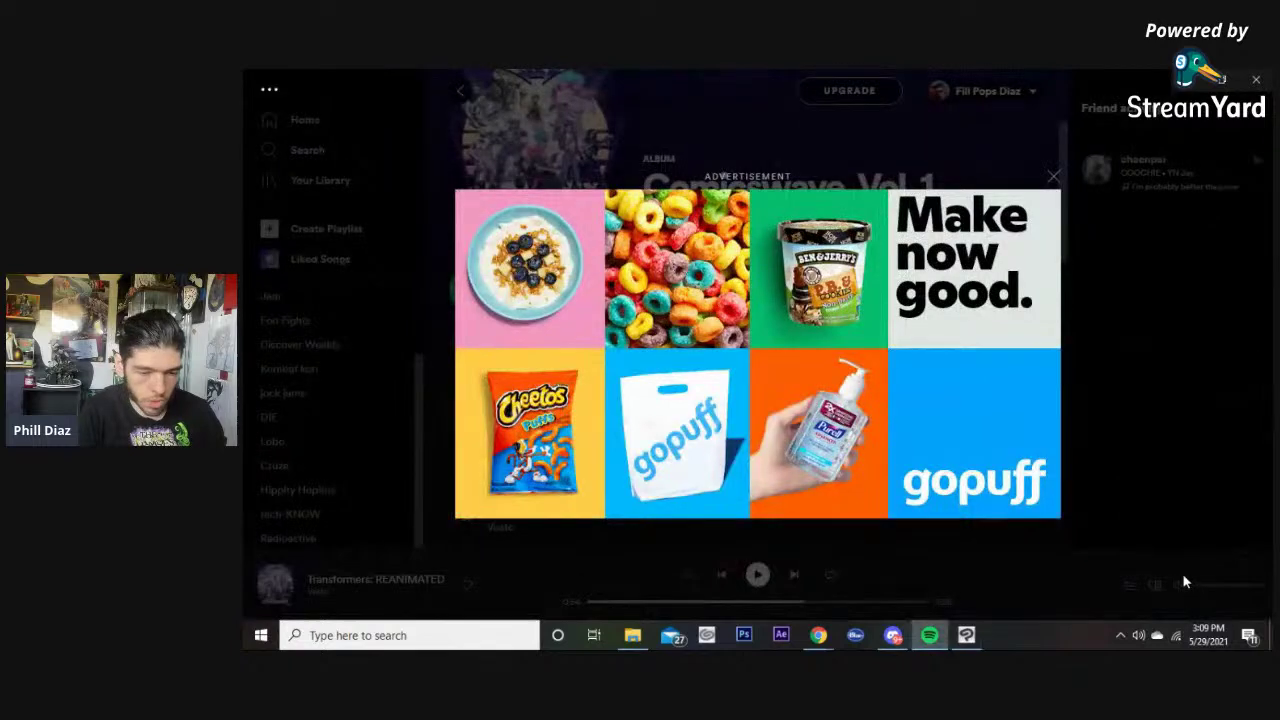
{"action": "left_click", "coordinate": [762, 577]}
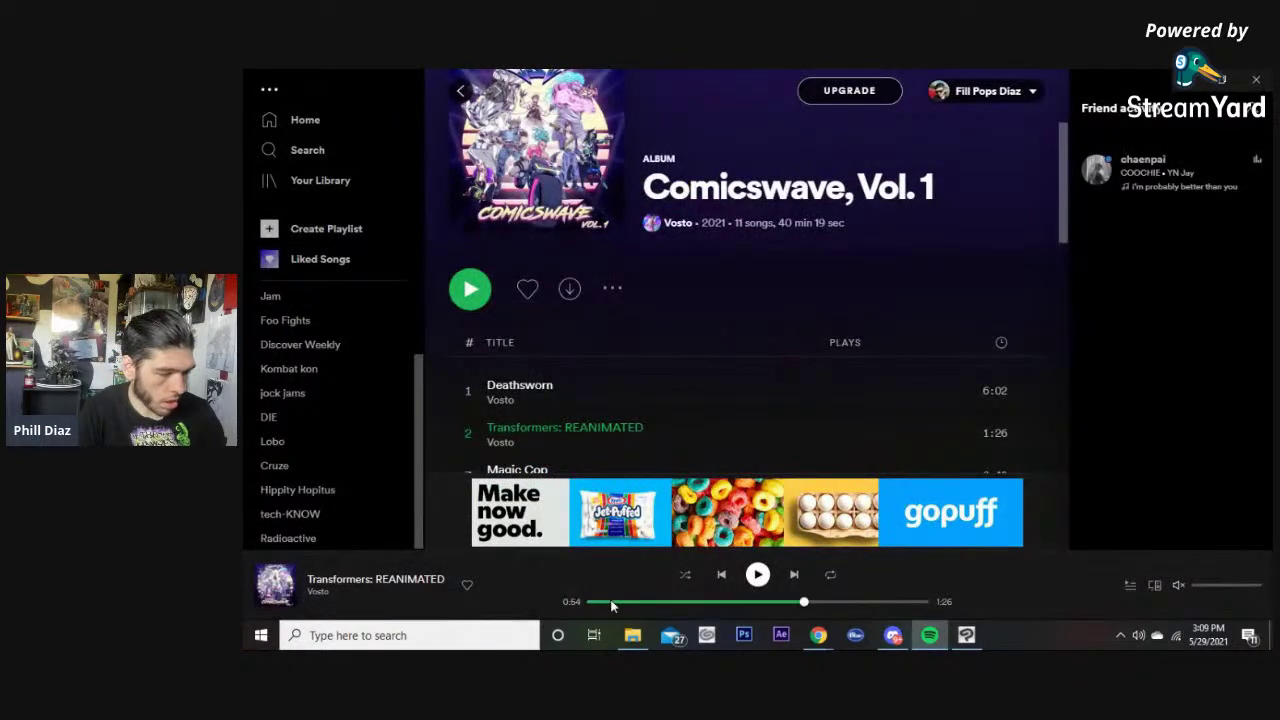
{"action": "left_click", "coordinate": [607, 603]}
{"action": "left_click", "coordinate": [757, 574]}
{"action": "left_click", "coordinate": [1214, 585]}
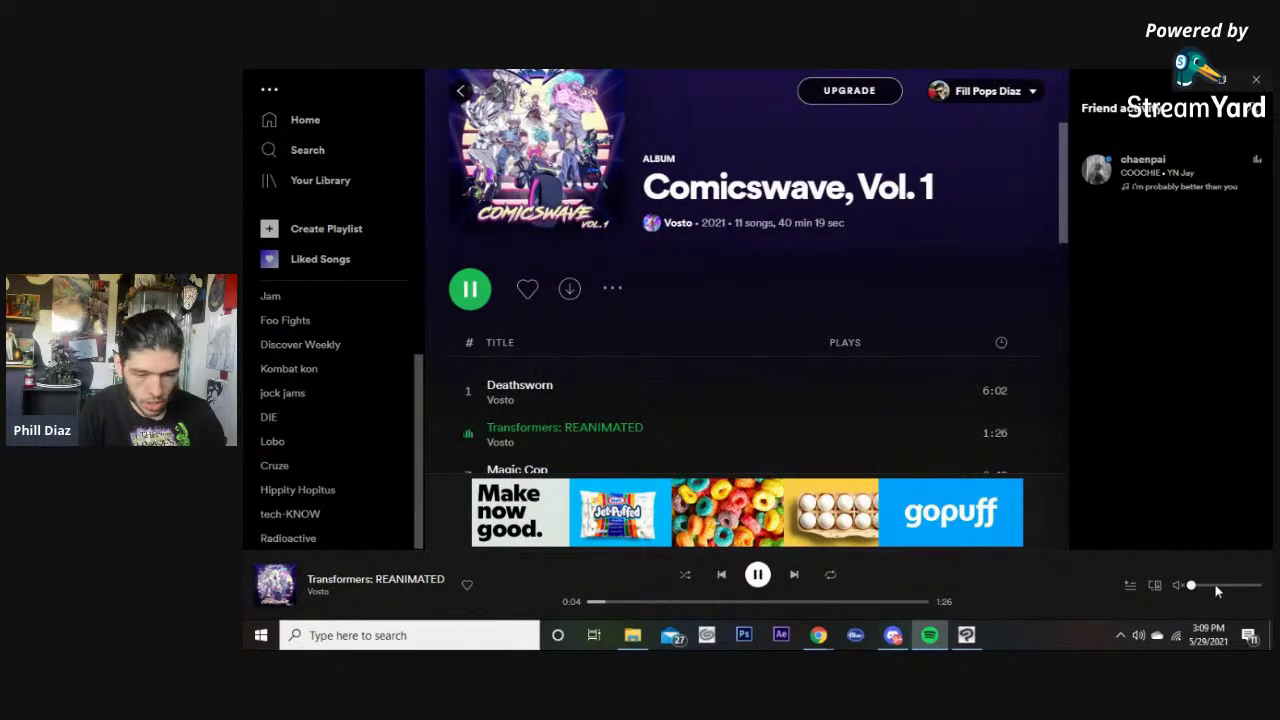
{"action": "left_click_drag", "start_coordinate": [1216, 588], "coordinate": [1246, 586]}
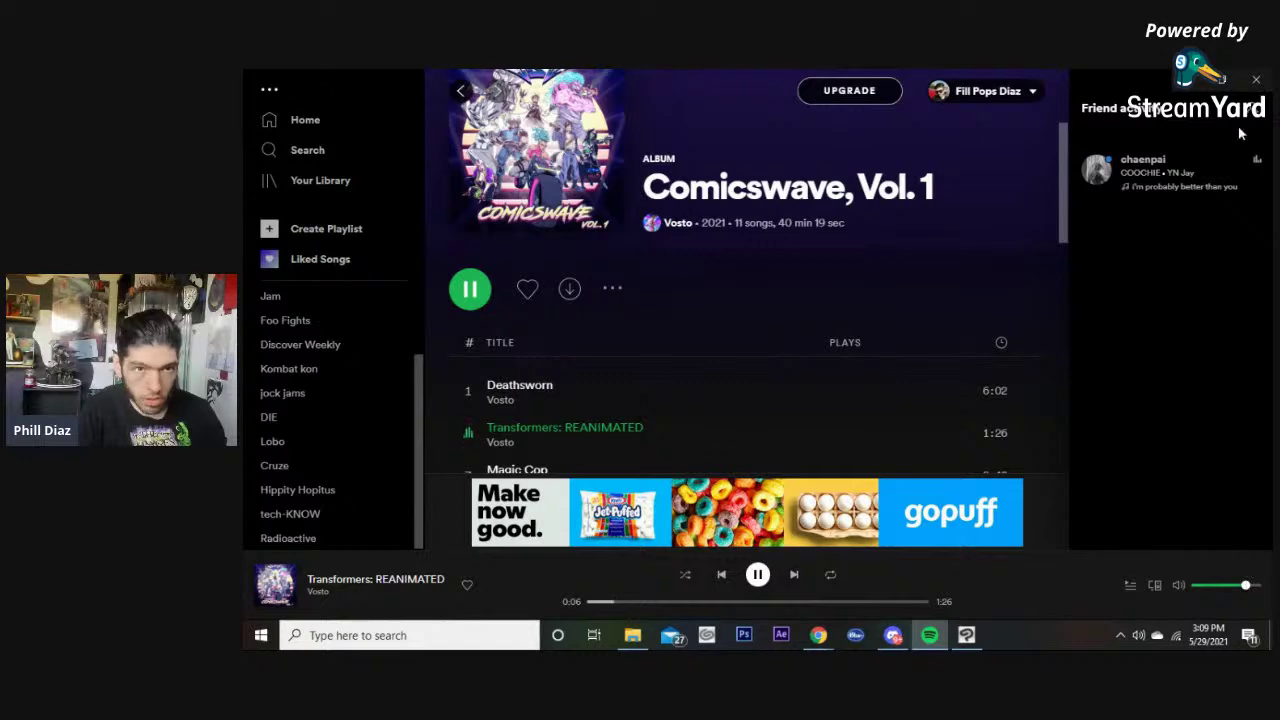
{"action": "left_click", "coordinate": [966, 635]}
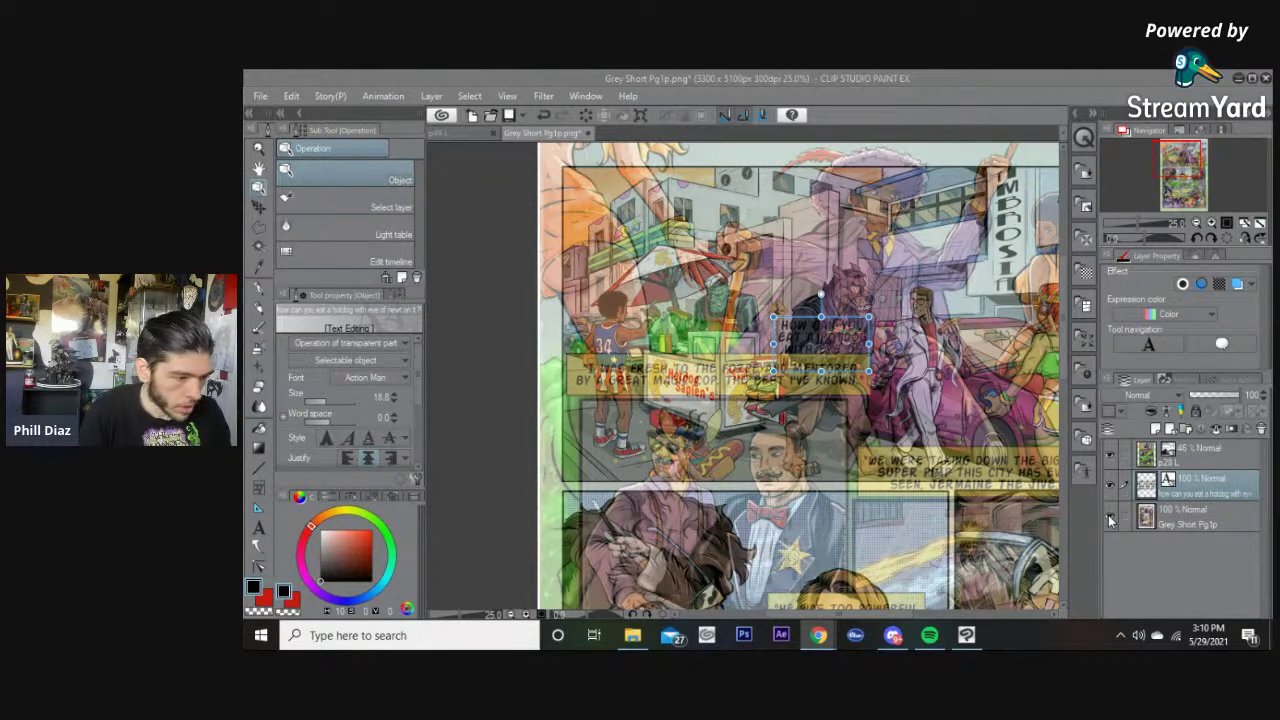
Step: Move the hotdog dialogue above the werewolf's head in the first panel and hide the p28 L reference layer
{"action": "scroll", "coordinate": [804, 333], "scroll_direction": "up", "scroll_amount": 3}
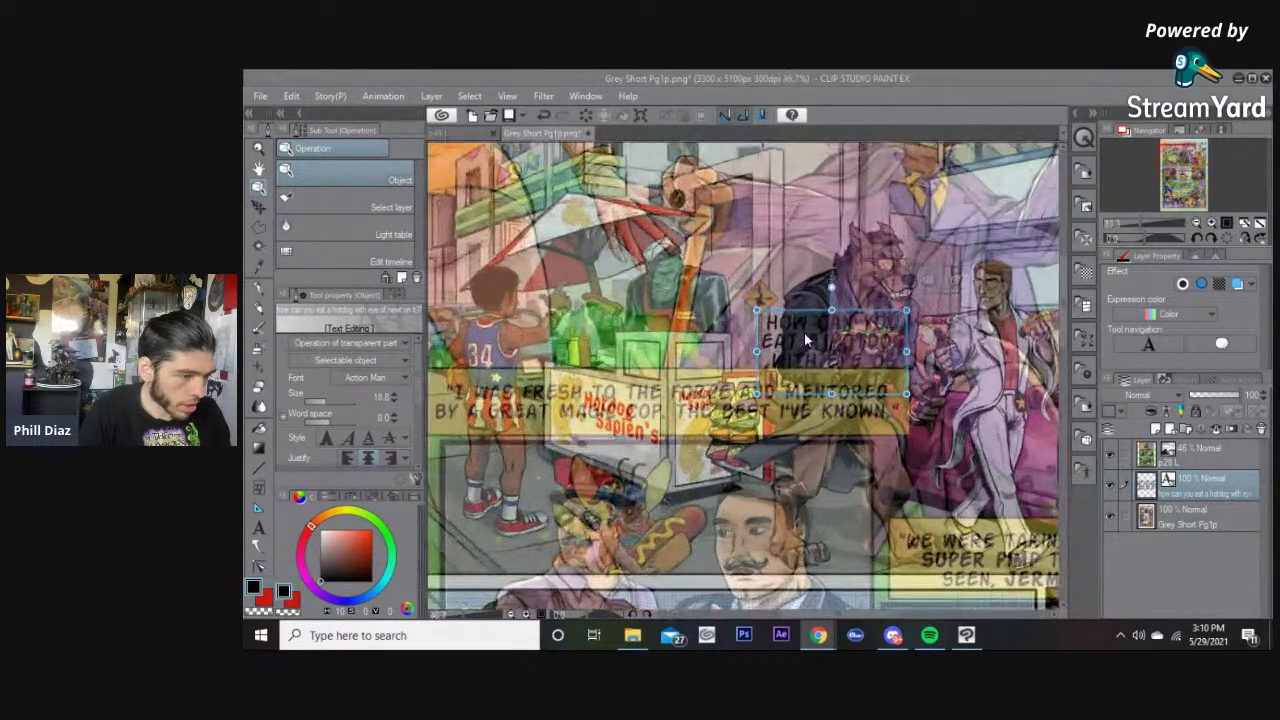
{"action": "left_click_drag", "start_coordinate": [791, 372], "coordinate": [769, 170]}
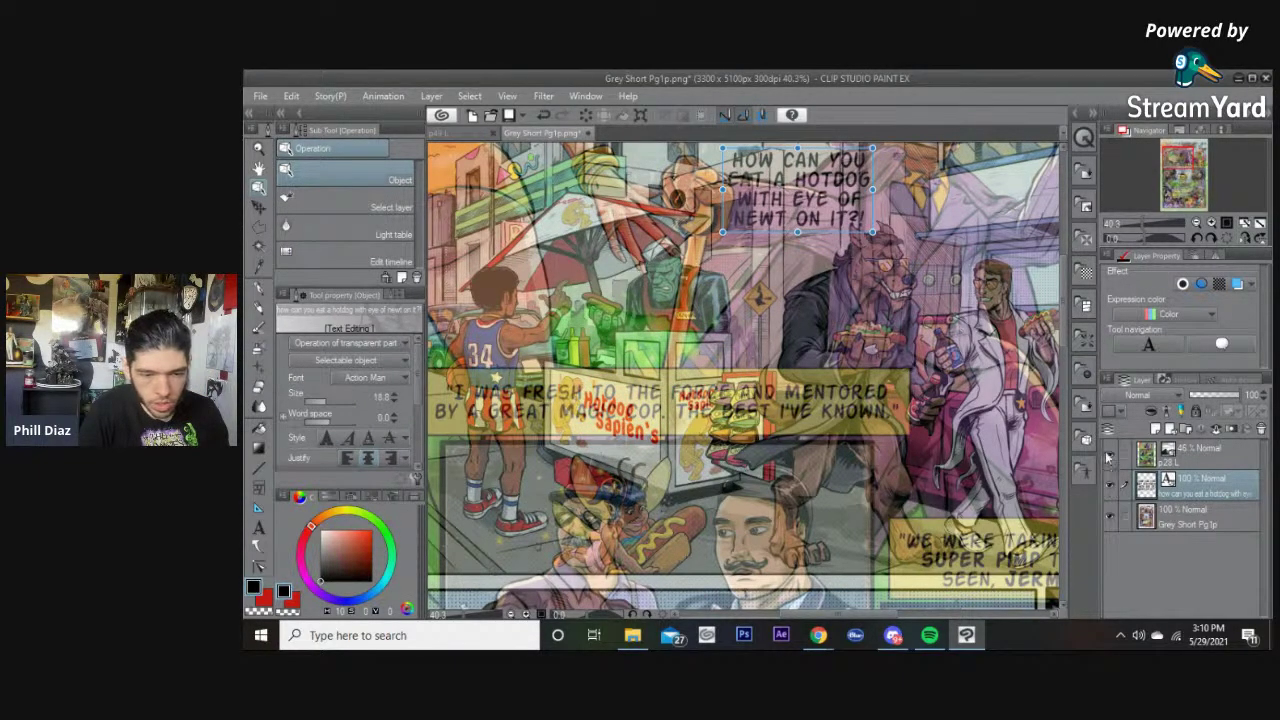
{"action": "left_click", "coordinate": [1109, 452]}
{"action": "scroll", "coordinate": [873, 225], "scroll_direction": "down", "scroll_amount": 1}
{"action": "left_click_drag", "start_coordinate": [873, 225], "coordinate": [855, 327]}
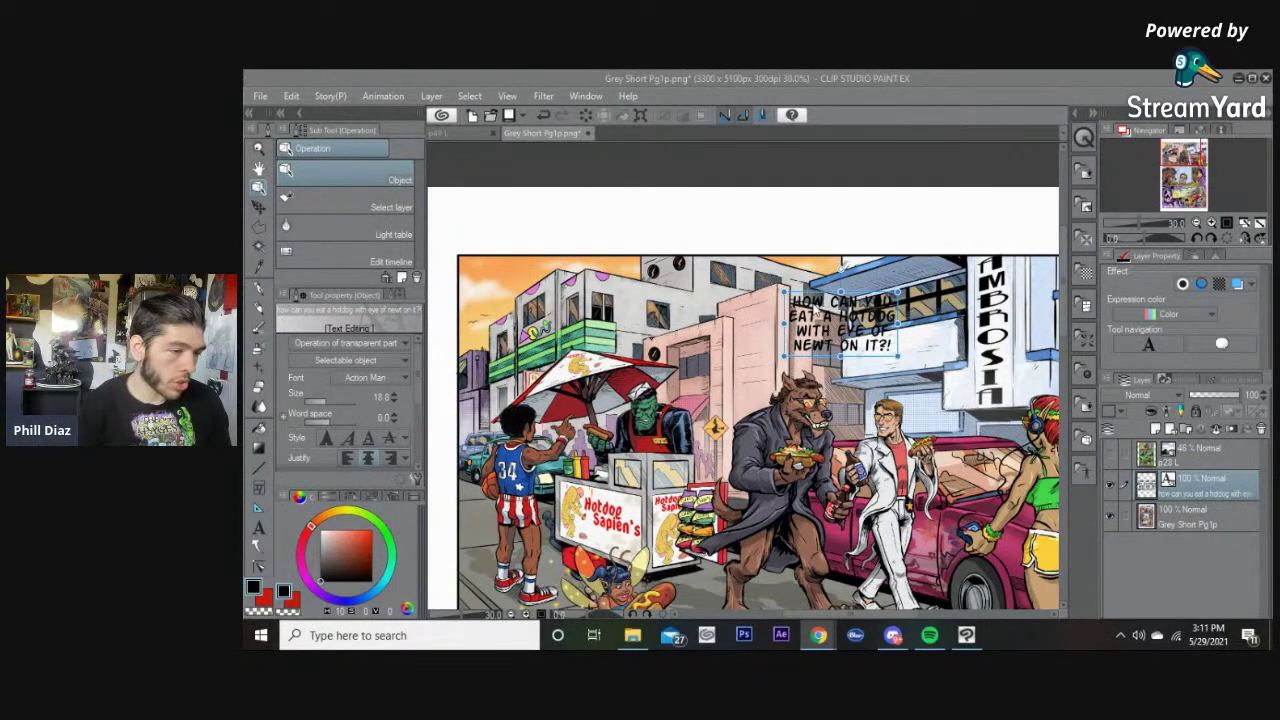
Step: Draw a rounded balloon with black outline and white fill around the hotdog dialogue in the first panel
{"action": "left_click", "coordinate": [924, 77]}
{"action": "scroll", "coordinate": [890, 268], "scroll_direction": "down", "scroll_amount": 3}
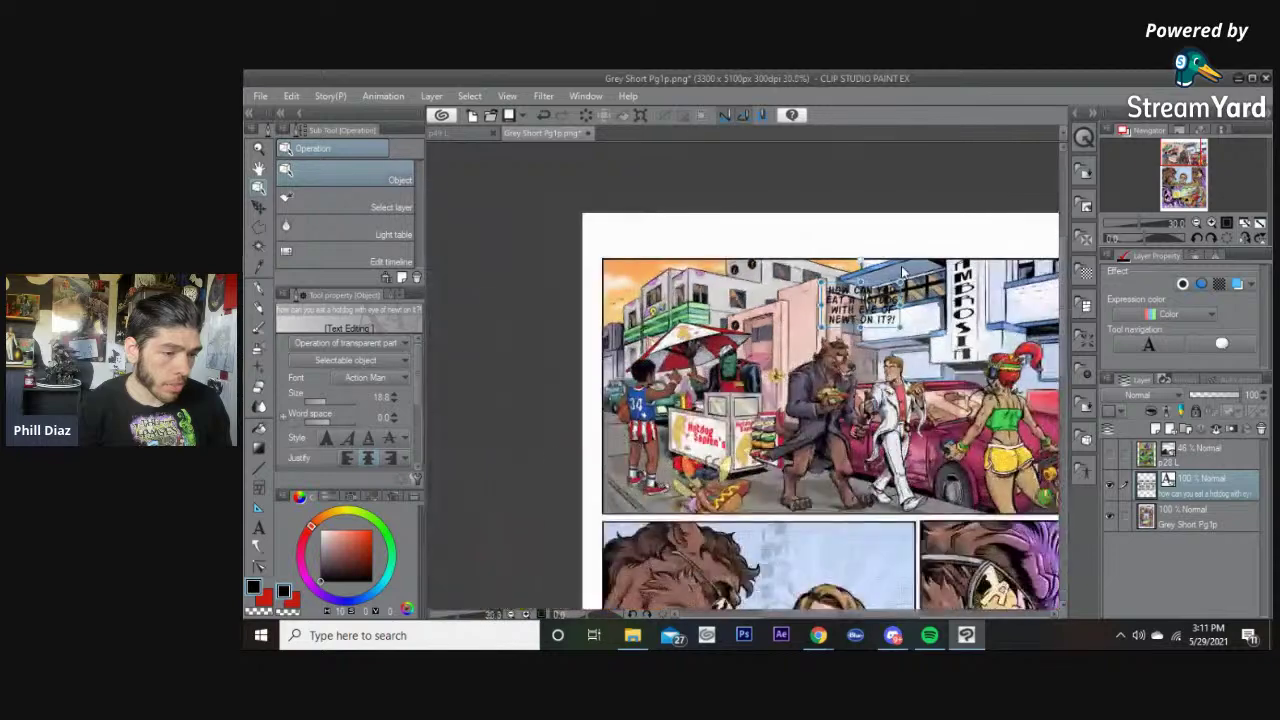
{"action": "left_click_drag", "start_coordinate": [888, 268], "coordinate": [831, 172]}
{"action": "scroll", "coordinate": [830, 172], "scroll_direction": "up", "scroll_amount": 2}
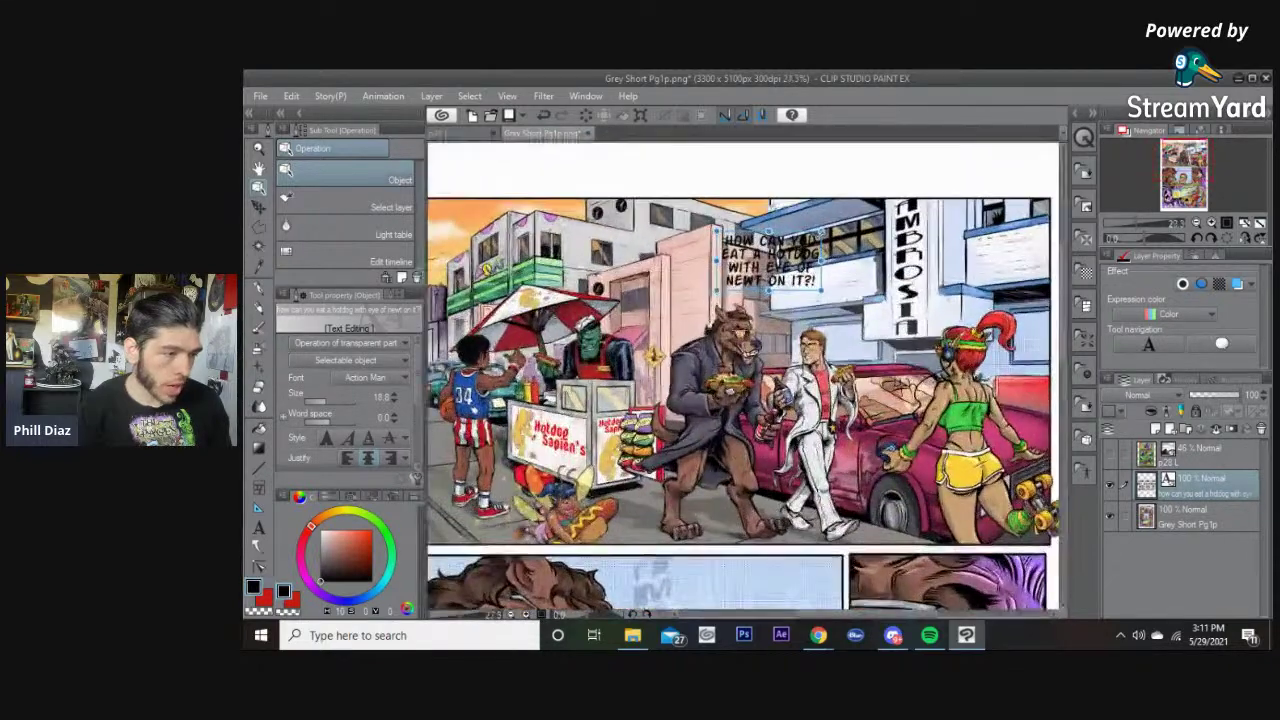
{"action": "left_click_drag", "start_coordinate": [768, 274], "coordinate": [788, 289]}
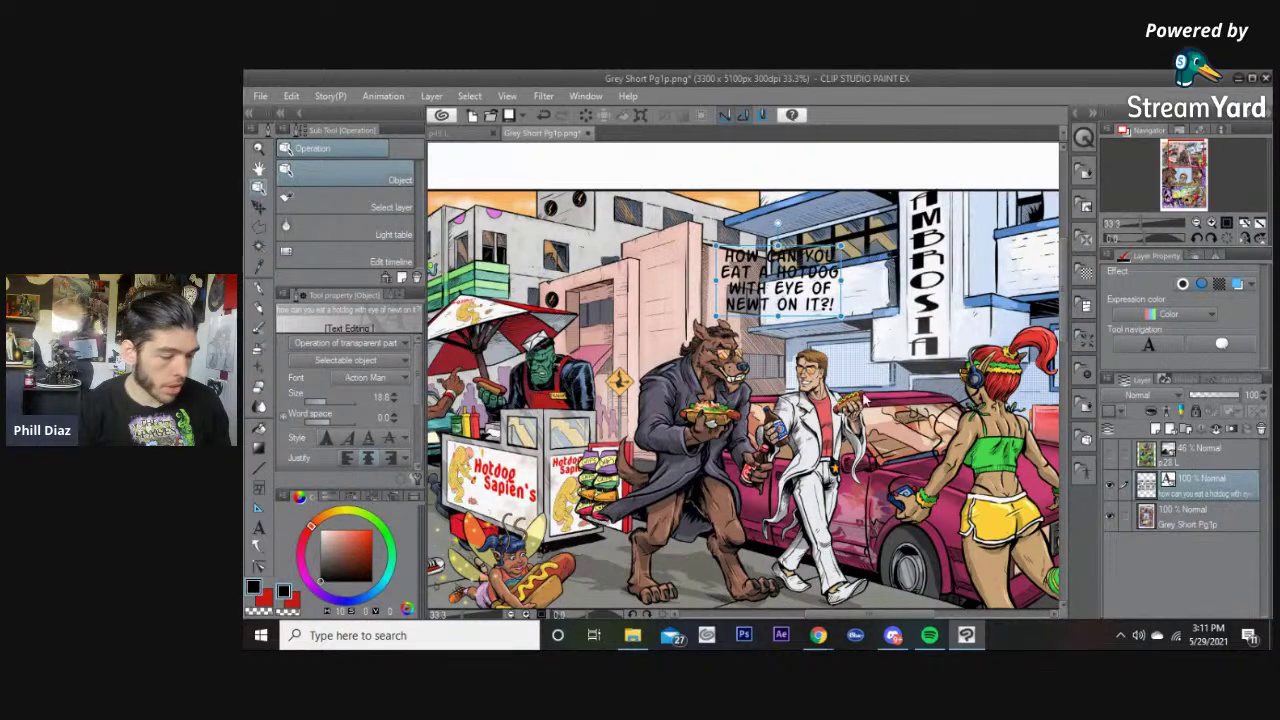
{"action": "scroll", "coordinate": [878, 409], "scroll_direction": "up", "scroll_amount": 1}
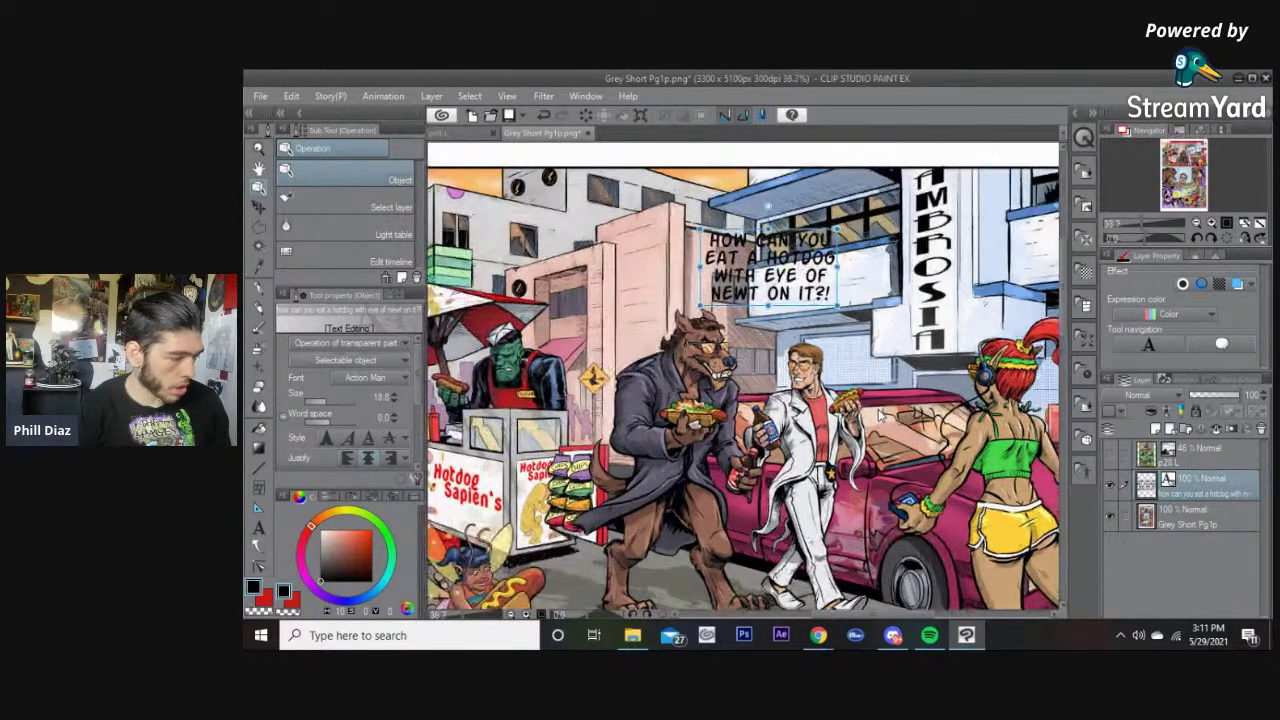
{"action": "scroll", "coordinate": [878, 409], "scroll_direction": "down", "scroll_amount": 1}
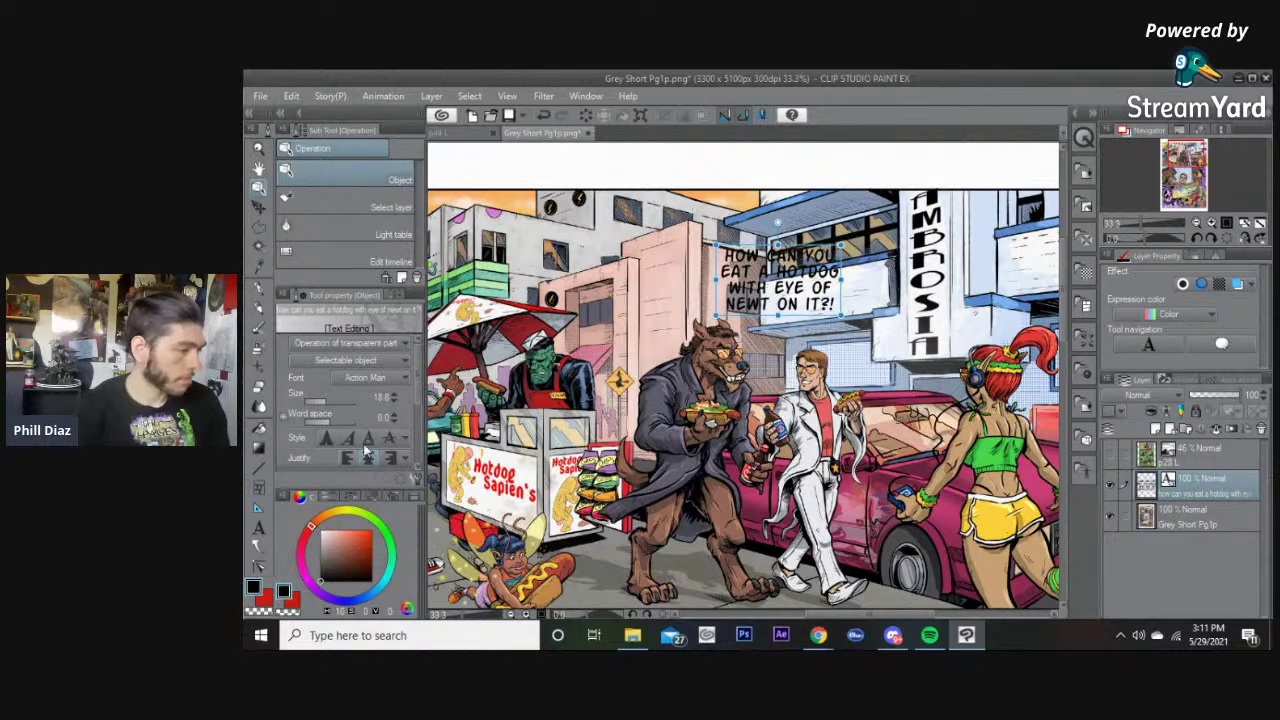
{"action": "left_click", "coordinate": [258, 545]}
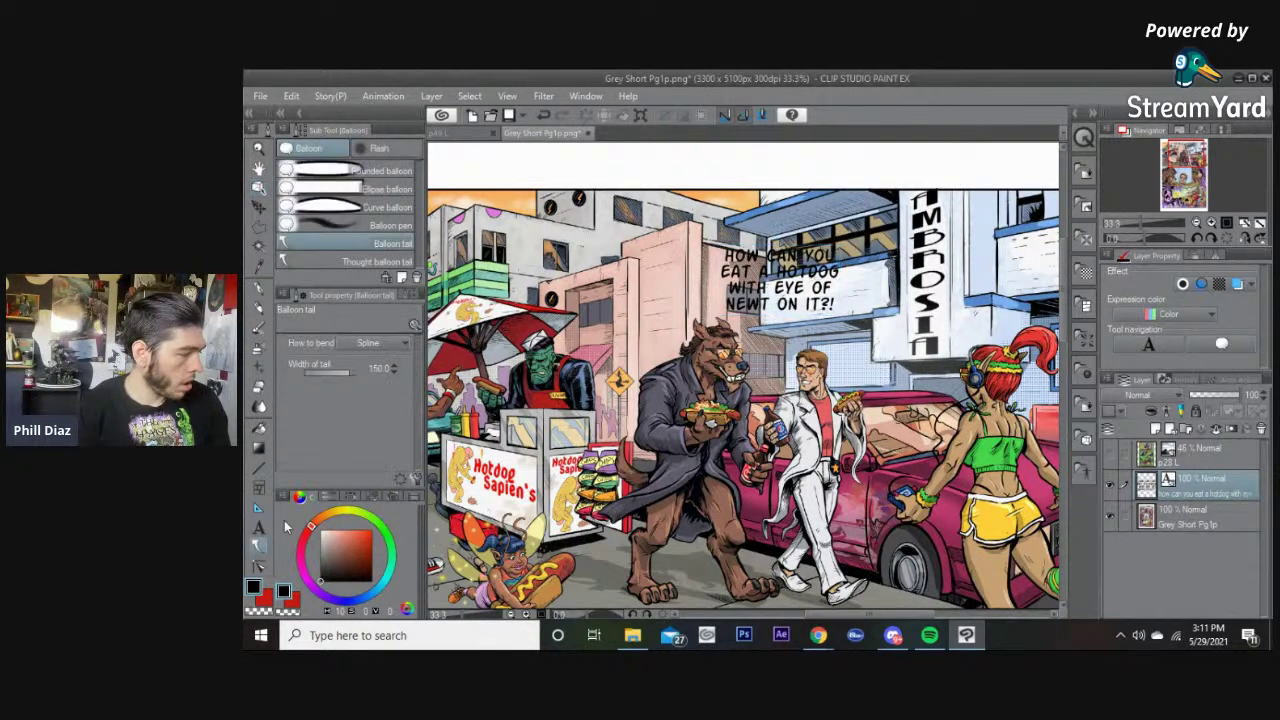
{"action": "left_click", "coordinate": [340, 171]}
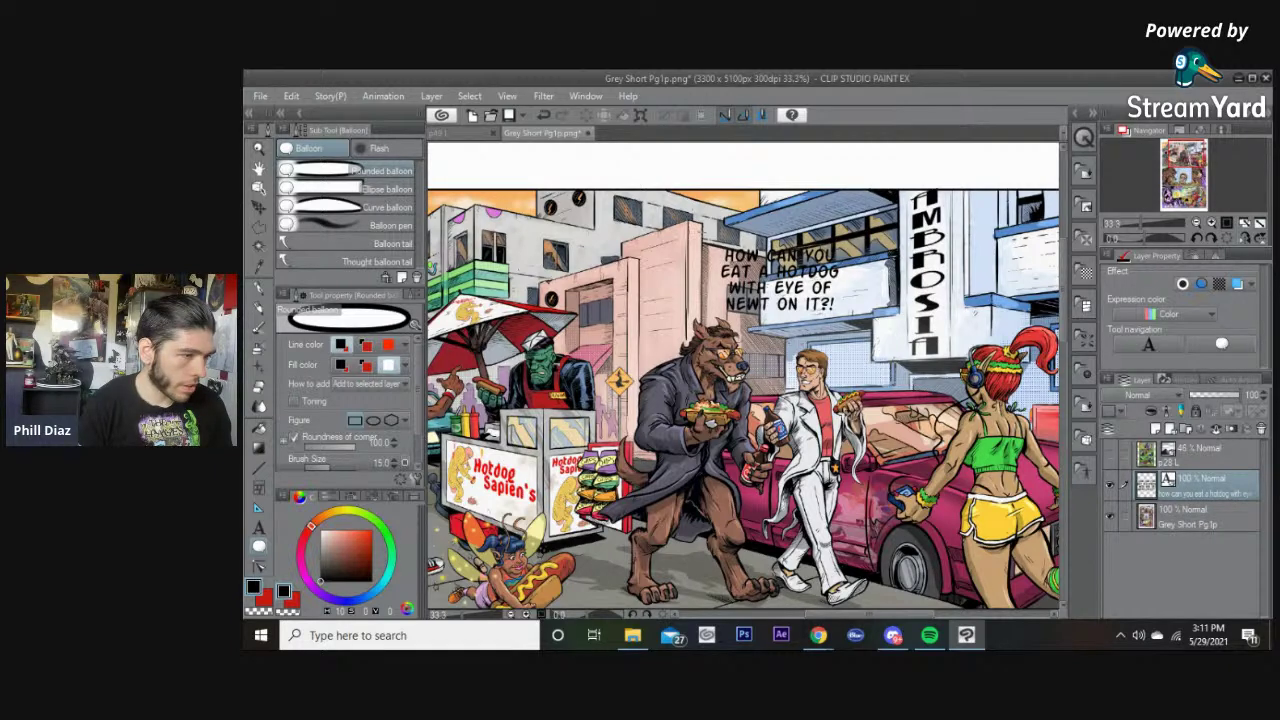
{"action": "left_click_drag", "start_coordinate": [706, 238], "coordinate": [859, 329]}
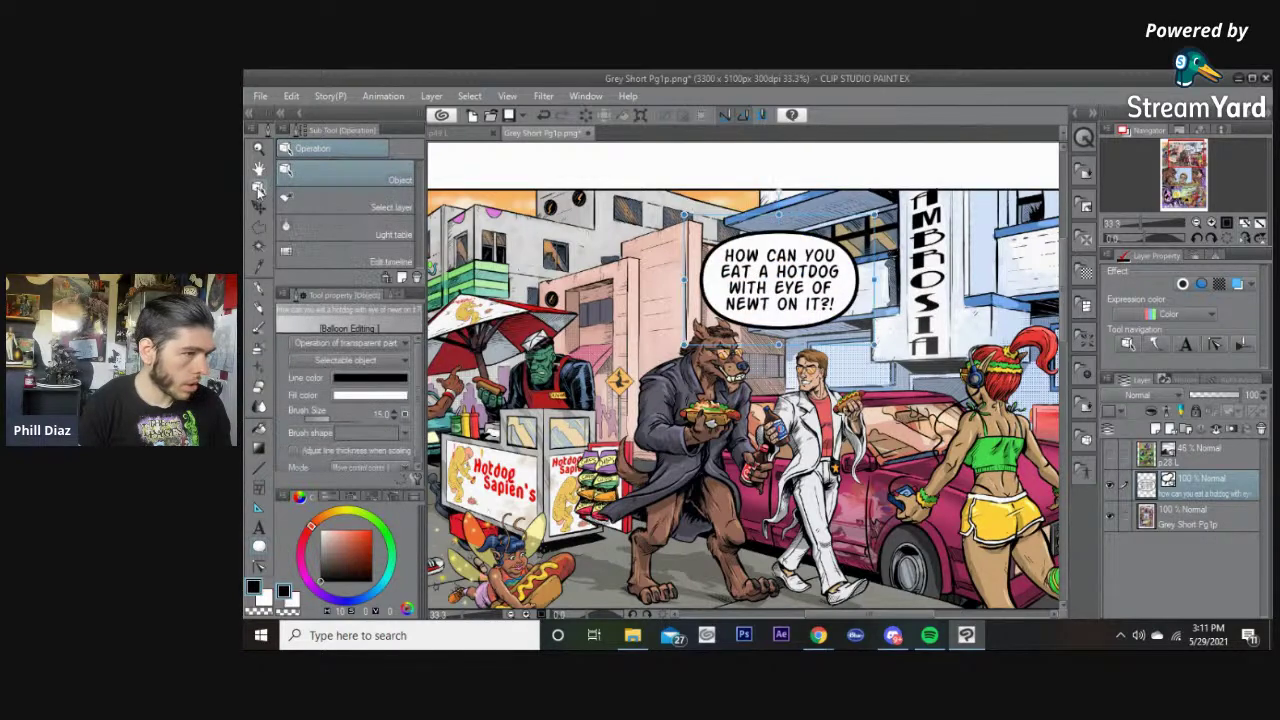
Step: Set the balloon's outline brush size to 13 and shift the balloon with its text slightly closer to the AMBROSIA sign
{"action": "left_click", "coordinate": [259, 188]}
{"action": "scroll", "coordinate": [600, 264], "scroll_direction": "down", "scroll_amount": 1}
{"action": "scroll", "coordinate": [628, 272], "scroll_direction": "up", "scroll_amount": 1}
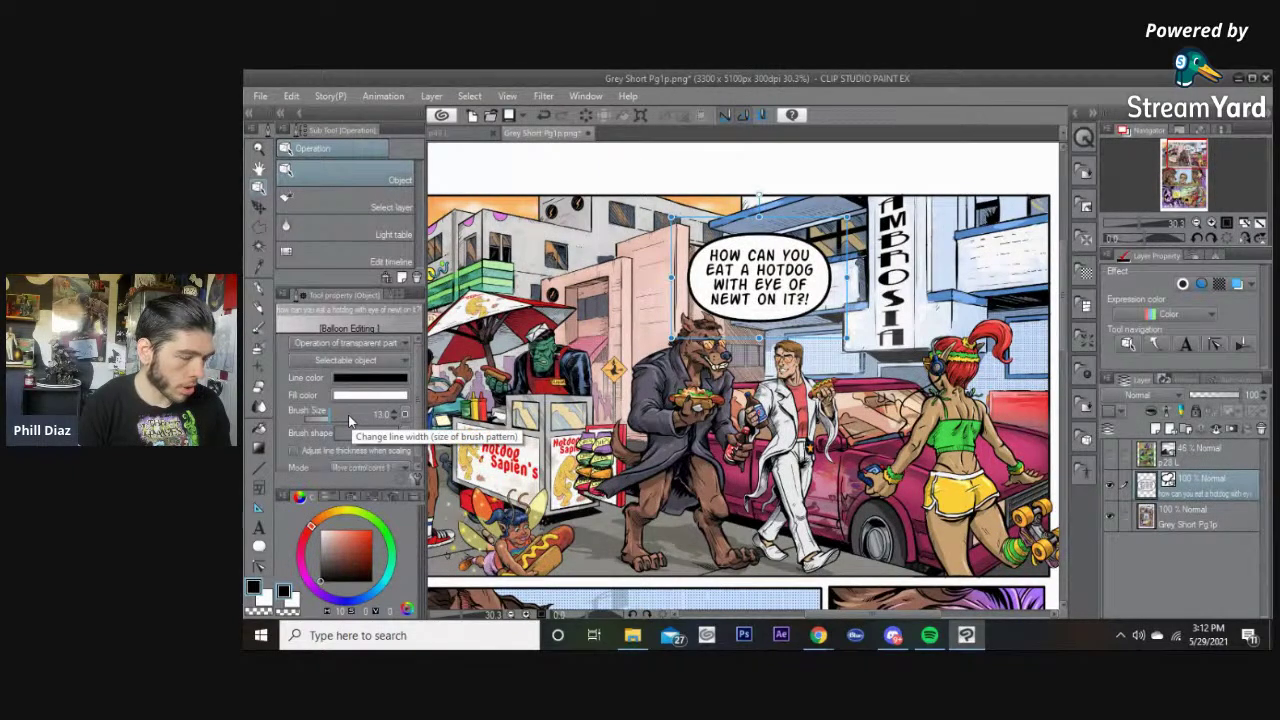
{"action": "left_click", "coordinate": [867, 292]}
{"action": "left_click", "coordinate": [829, 291]}
{"action": "left_click_drag", "start_coordinate": [828, 296], "coordinate": [848, 288]}
{"action": "left_click_drag", "start_coordinate": [712, 412], "coordinate": [793, 365]}
{"action": "scroll", "coordinate": [799, 332], "scroll_direction": "down", "scroll_amount": 3}
{"action": "left_click_drag", "start_coordinate": [778, 598], "coordinate": [722, 482]}
{"action": "left_click_drag", "start_coordinate": [704, 276], "coordinate": [743, 309]}
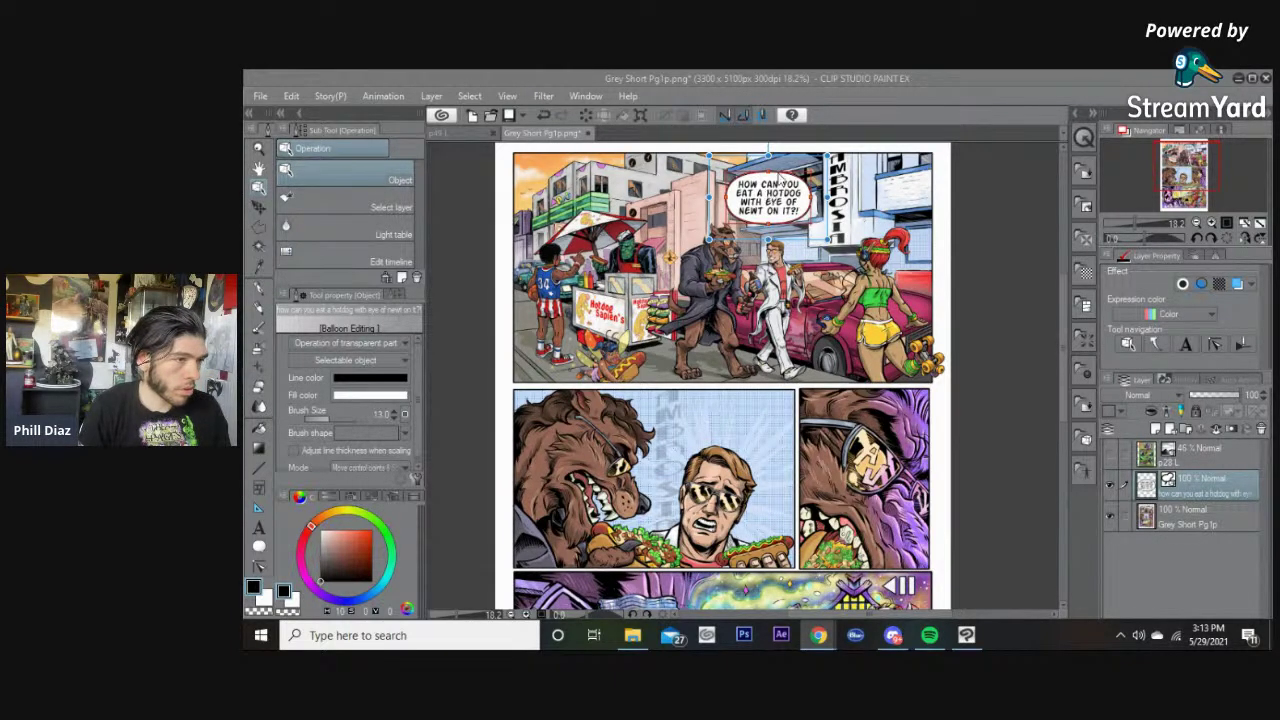
Step: Check the hotdog dialogue's text size and set the Text tool to the same size, 18.8
{"action": "left_click", "coordinate": [878, 72]}
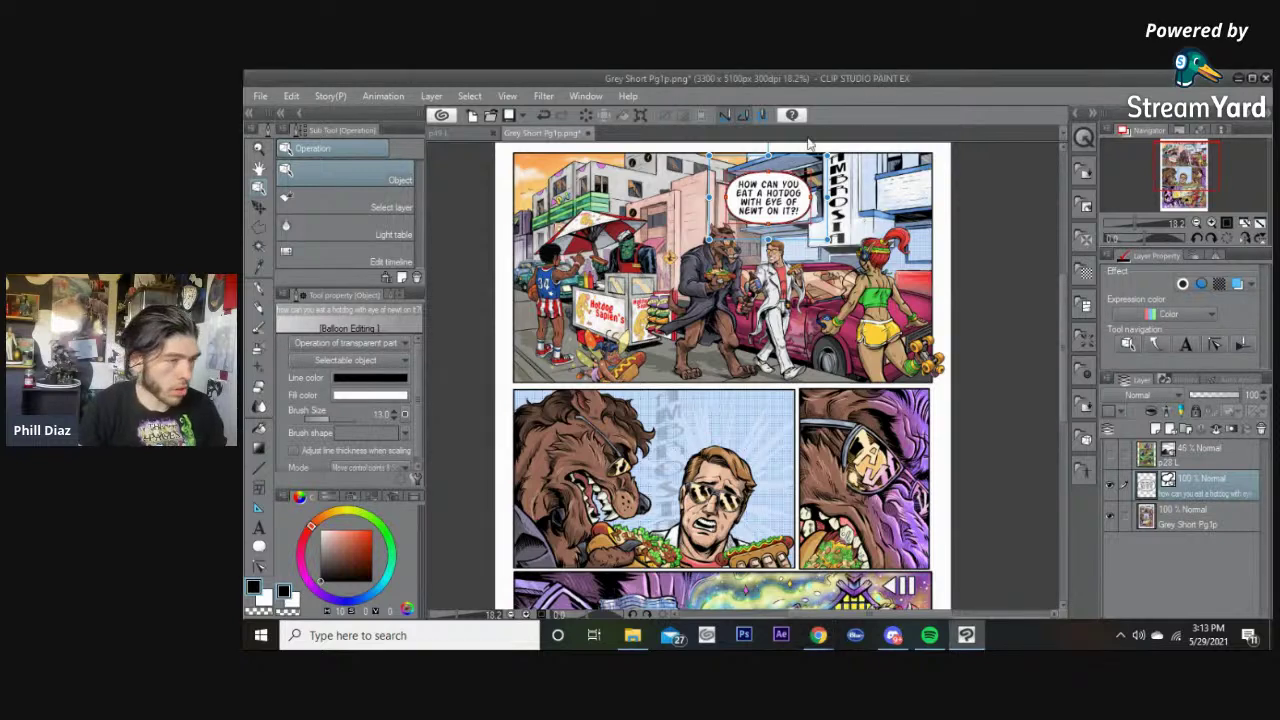
{"action": "key", "text": "t"}
{"action": "left_click", "coordinate": [762, 197]}
{"action": "key", "text": "ctrl+a"}
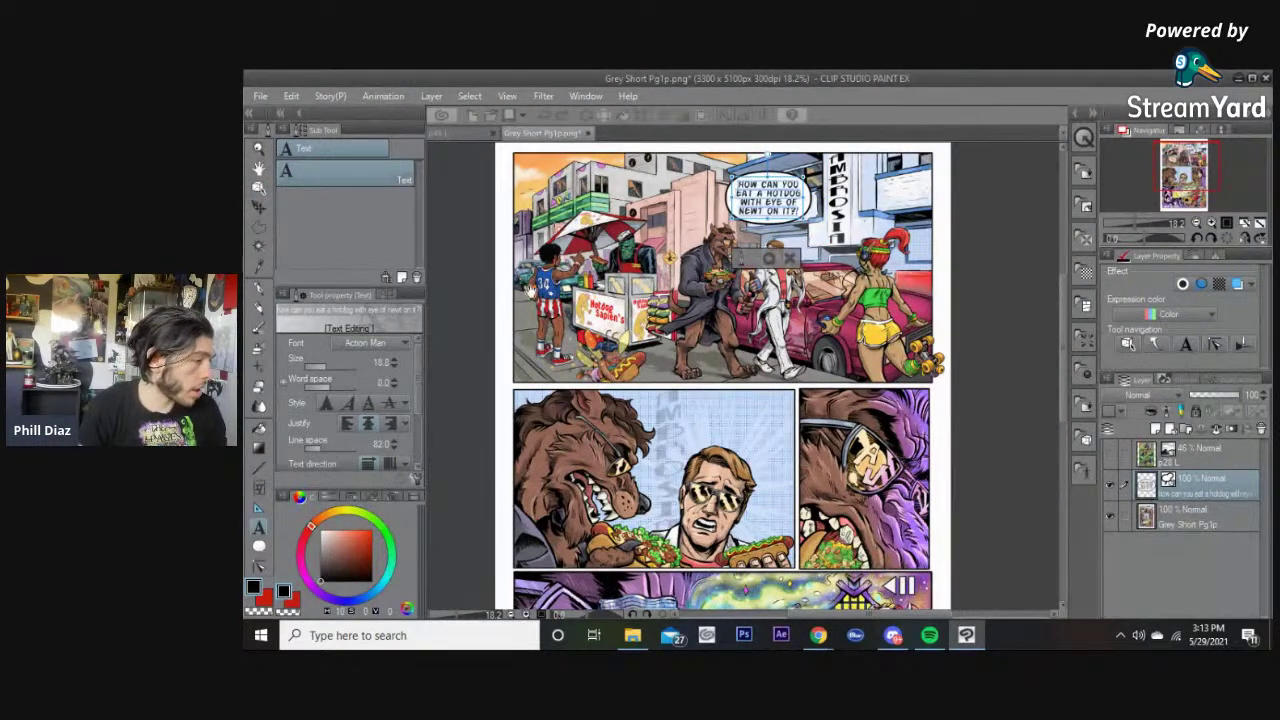
{"action": "left_click", "coordinate": [788, 261]}
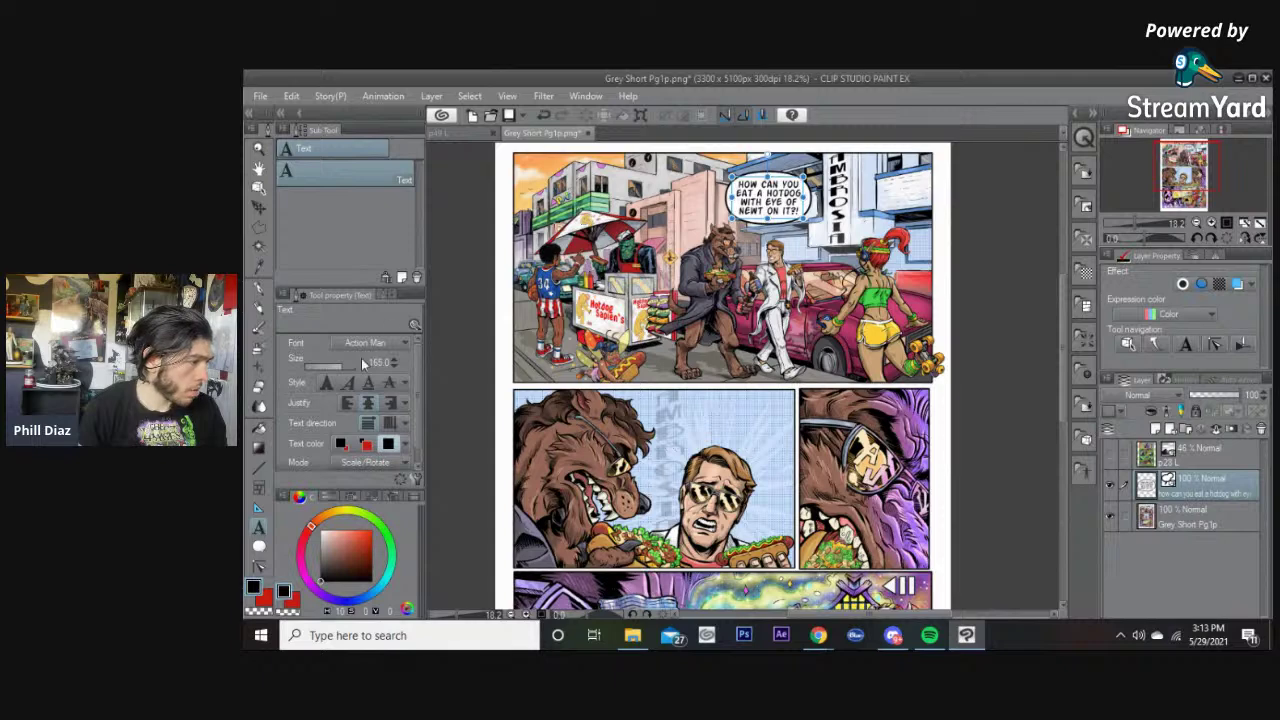
{"action": "type", "text": "1"}
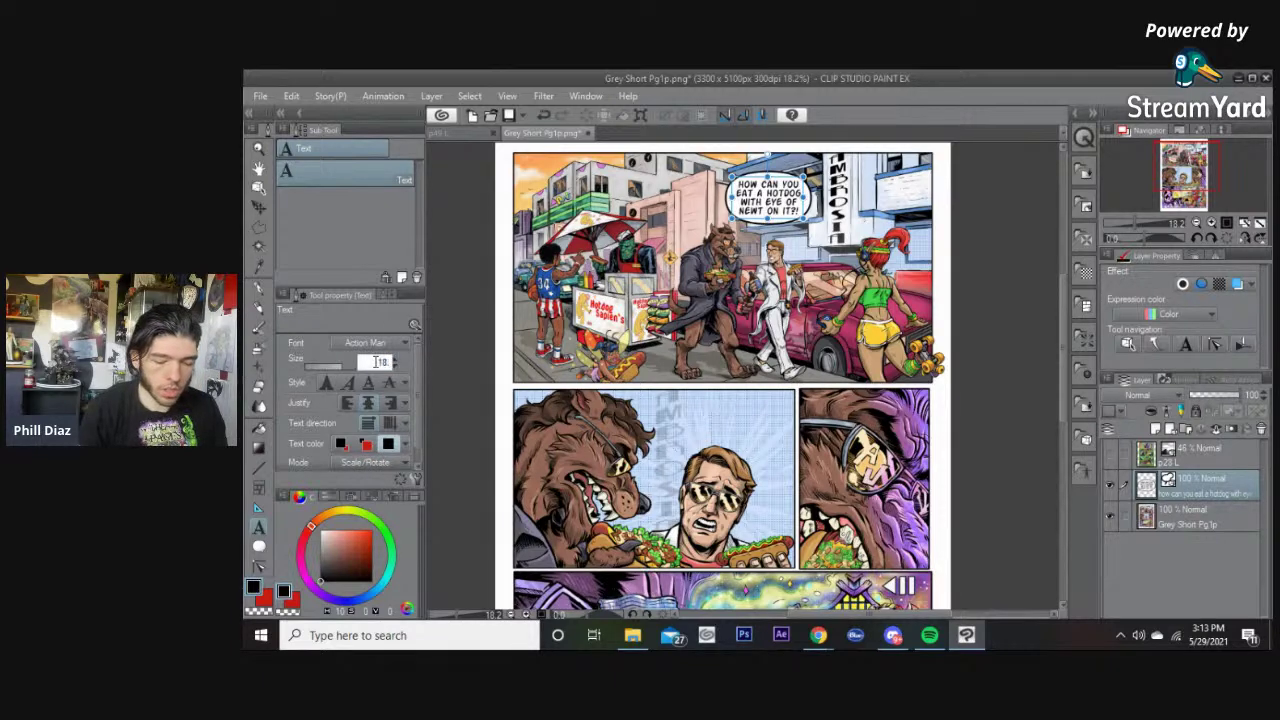
Step: Add the dialogue "Ha, well it was my daughters favorite I never stopped ordering it." as new text over the first panel
{"action": "left_click", "coordinate": [628, 178]}
{"action": "type", "text": "HA, WELL IT WAS MY DAUGHTERS FAVORITE, I NEVER STOPPED ORDERING"}
{"action": "scroll", "coordinate": [654, 208], "scroll_direction": "up", "scroll_amount": 2}
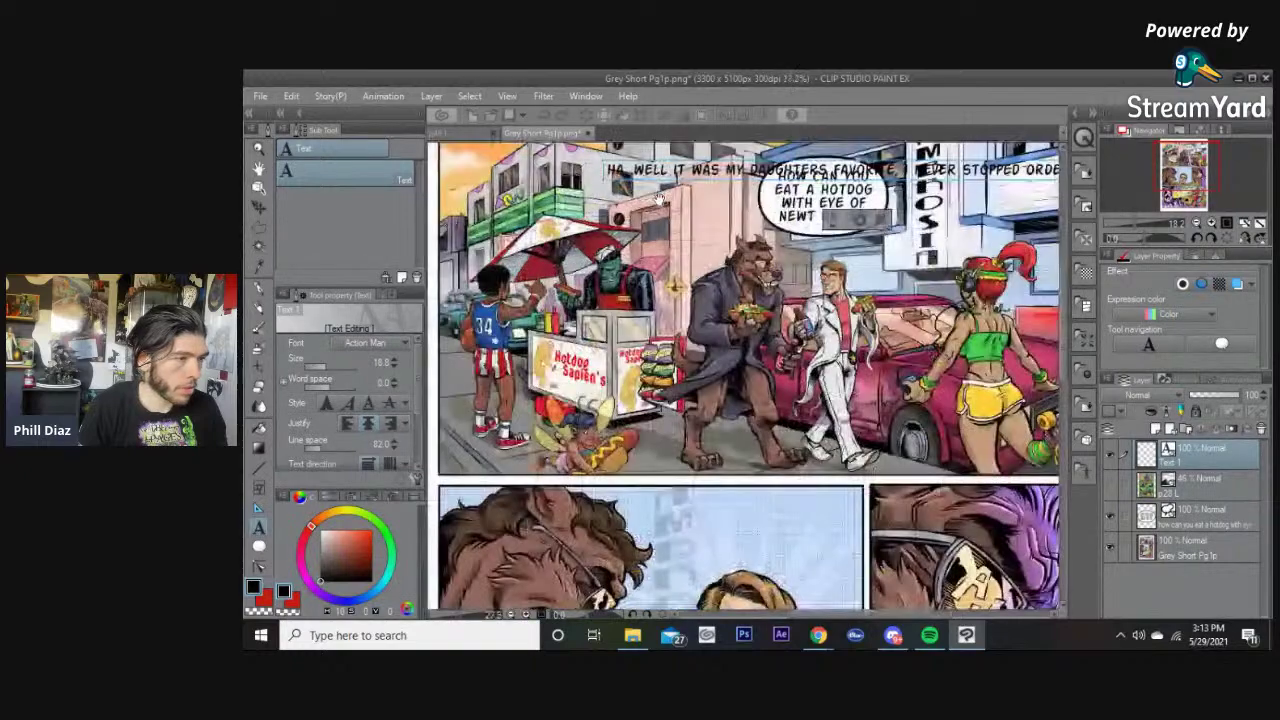
{"action": "scroll", "coordinate": [654, 208], "scroll_direction": "down", "scroll_amount": 1}
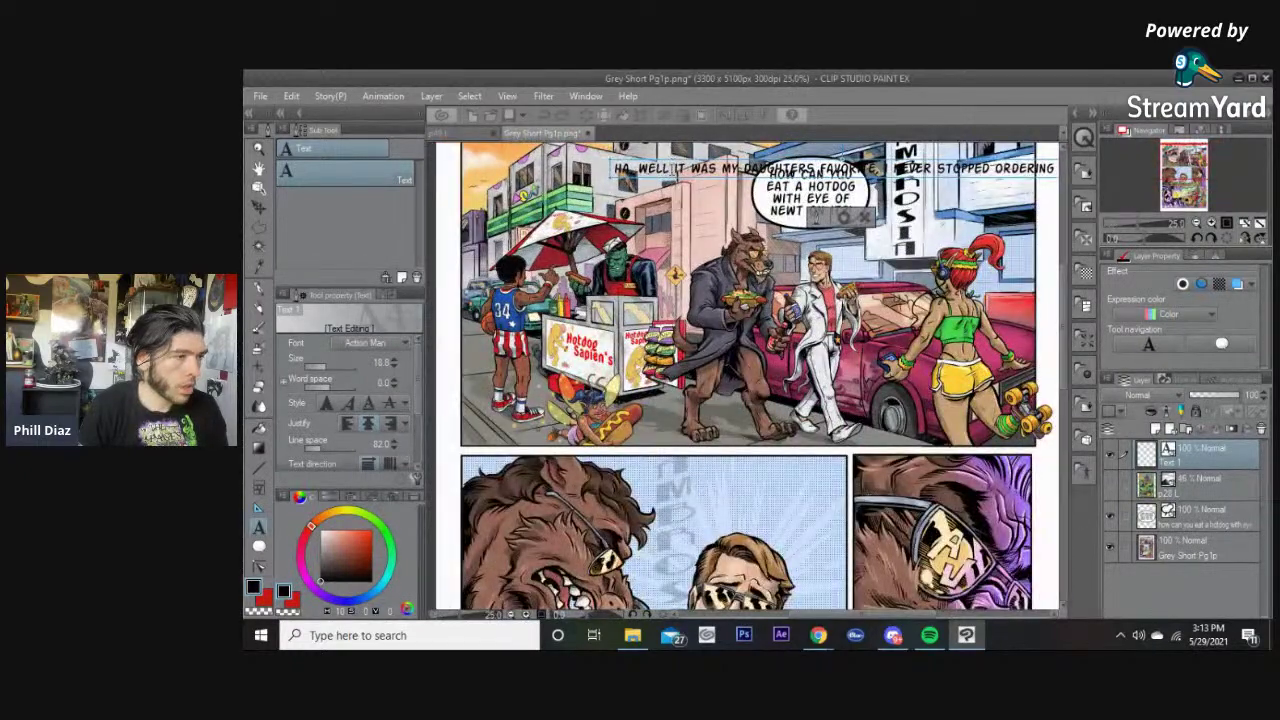
Step: Break the new dialogue into four lines after WAS, FAVORITE and STOPPED, and move it to the margin above the first panel
{"action": "left_click", "coordinate": [720, 168]}
{"action": "key", "text": "Return"}
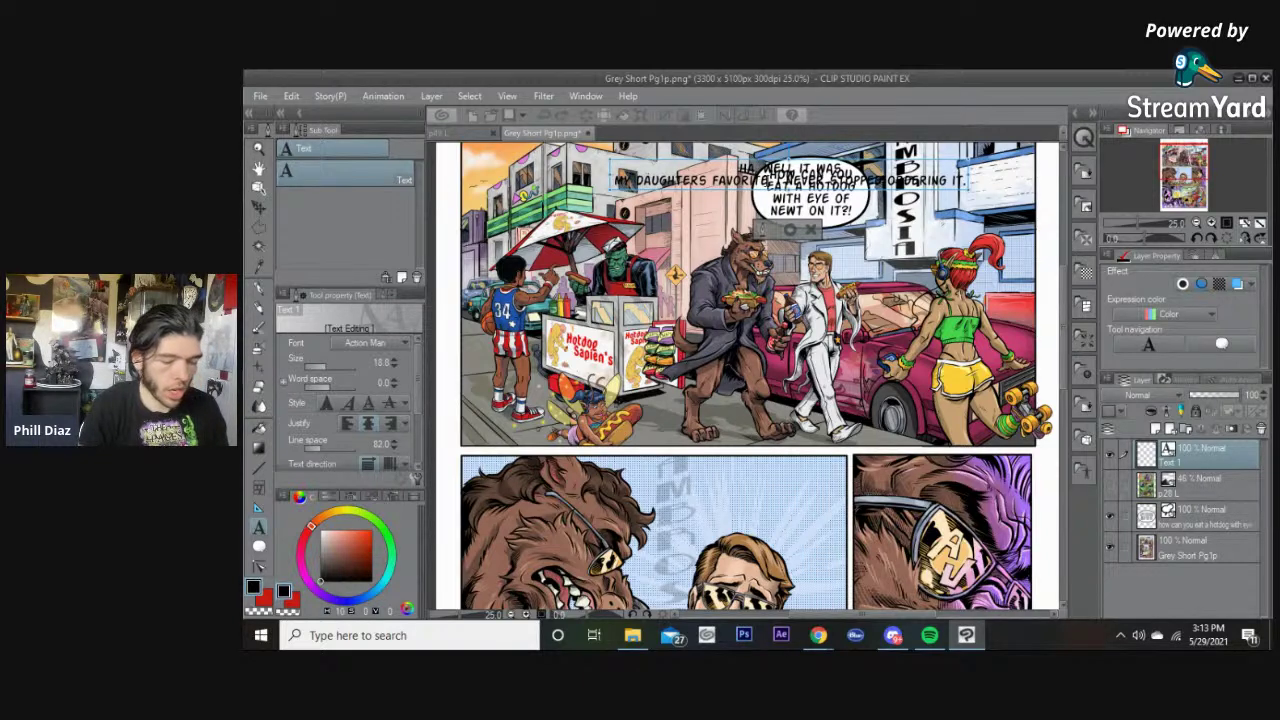
{"action": "left_click", "coordinate": [772, 180]}
{"action": "key", "text": "Return"}
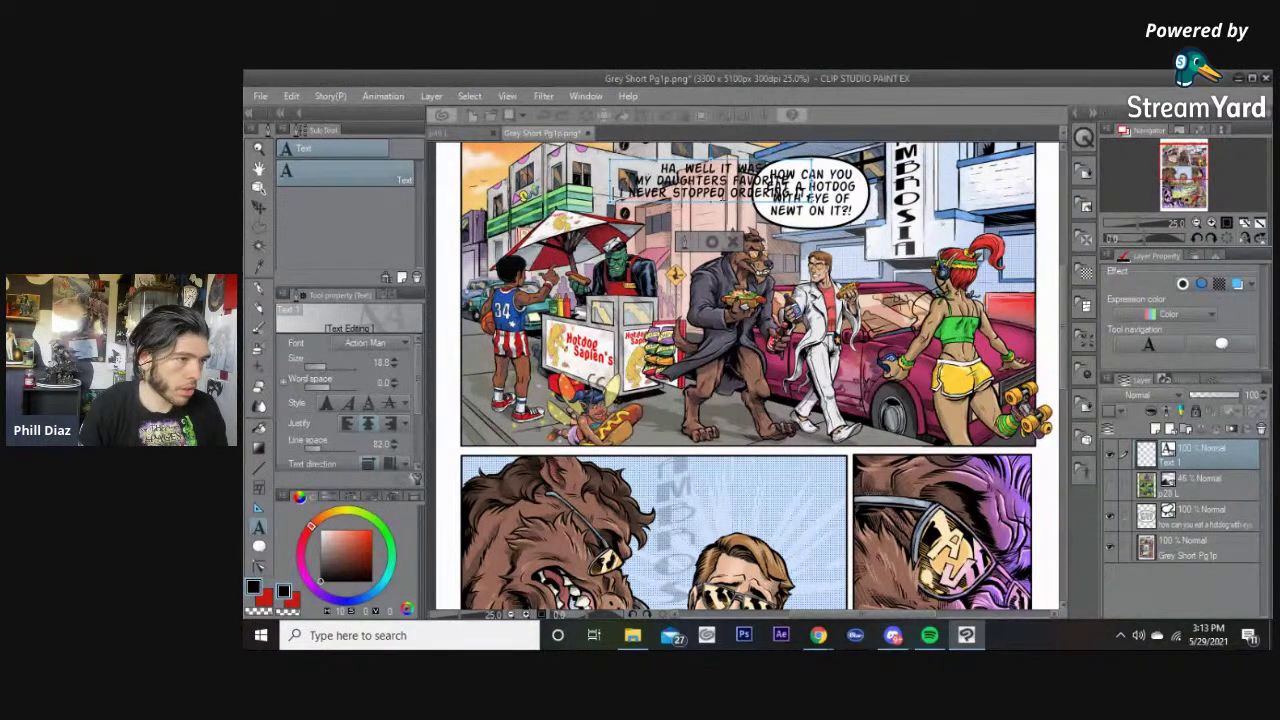
{"action": "key", "text": "Return"}
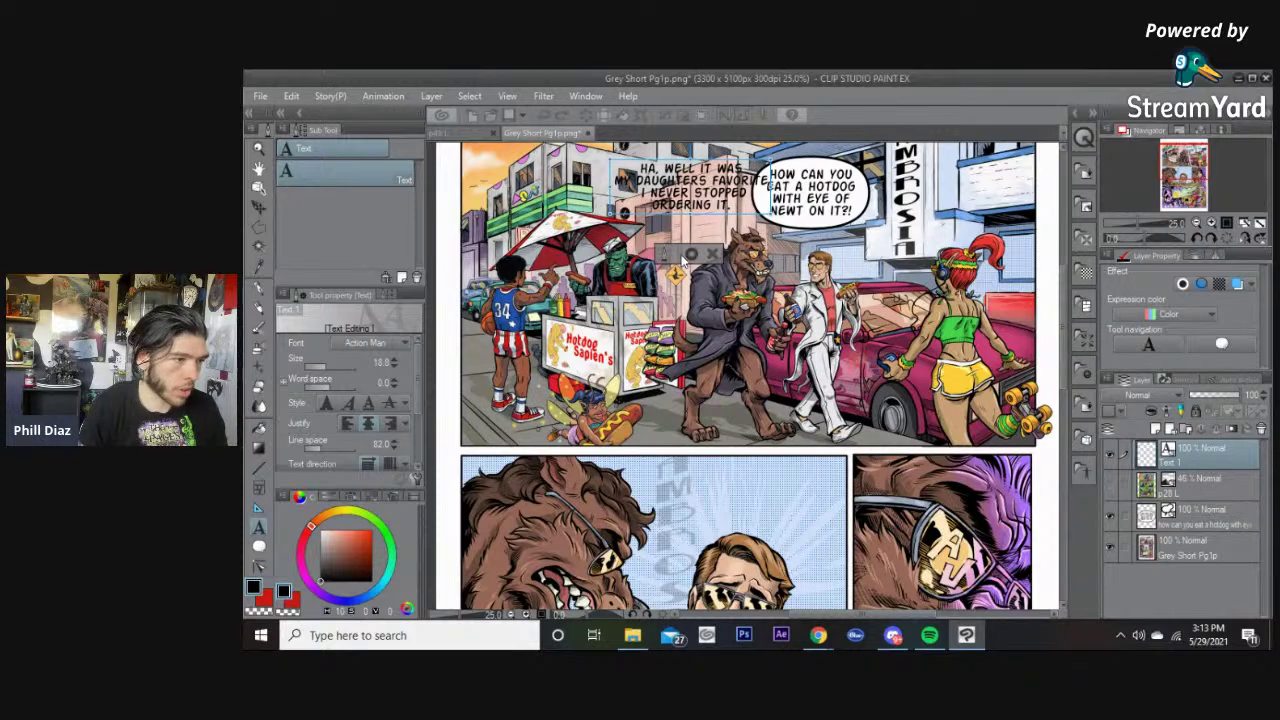
{"action": "left_click", "coordinate": [693, 255]}
{"action": "left_click_drag", "start_coordinate": [694, 190], "coordinate": [728, 240]}
Step: Rebreak the start of the new dialogue as "HA, WELL" / "IT WAS MY" / "DAUGHTERS FAVORITE"
{"action": "left_click", "coordinate": [677, 228]}
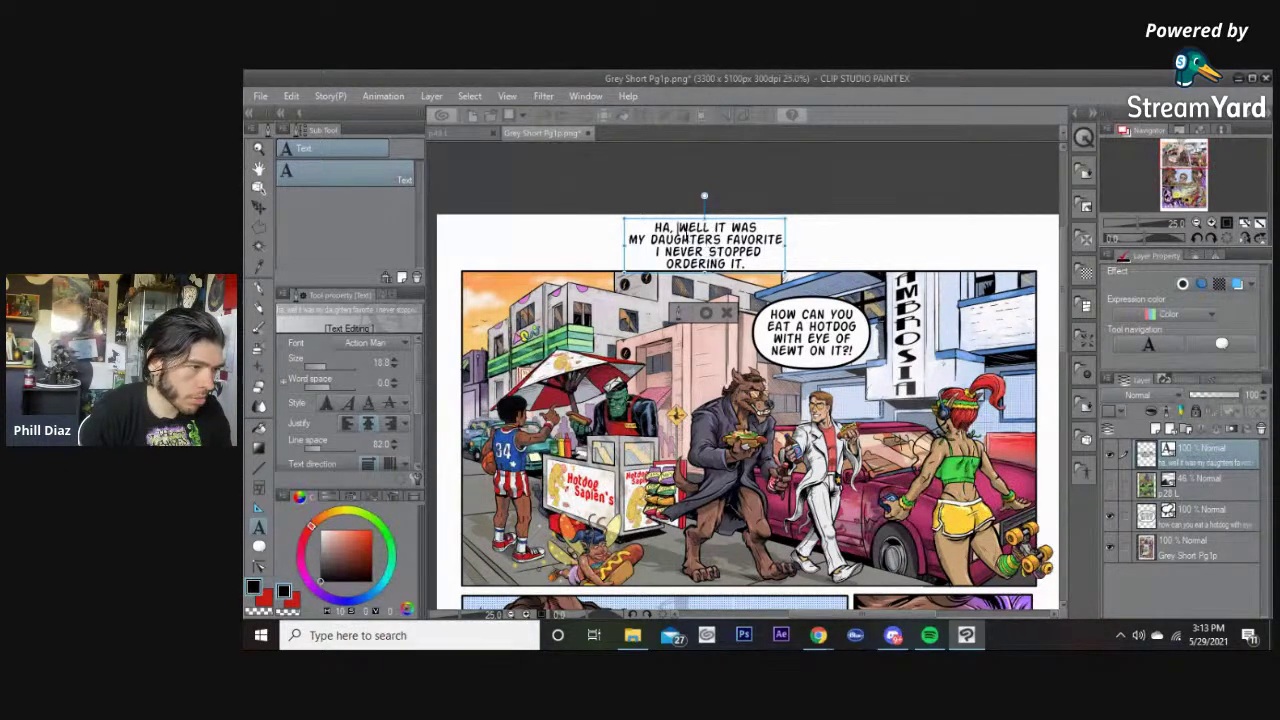
{"action": "left_click", "coordinate": [708, 228]}
{"action": "key", "text": "Return"}
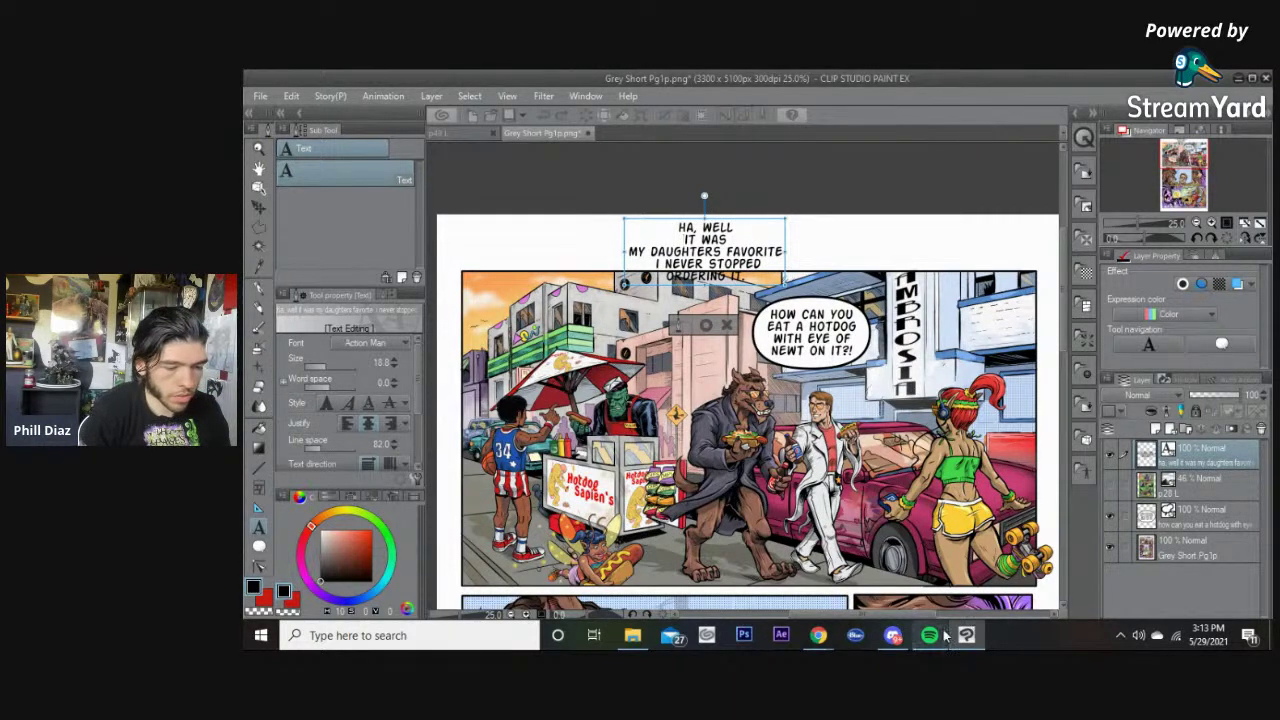
{"action": "mouse_move", "coordinate": [940, 636]}
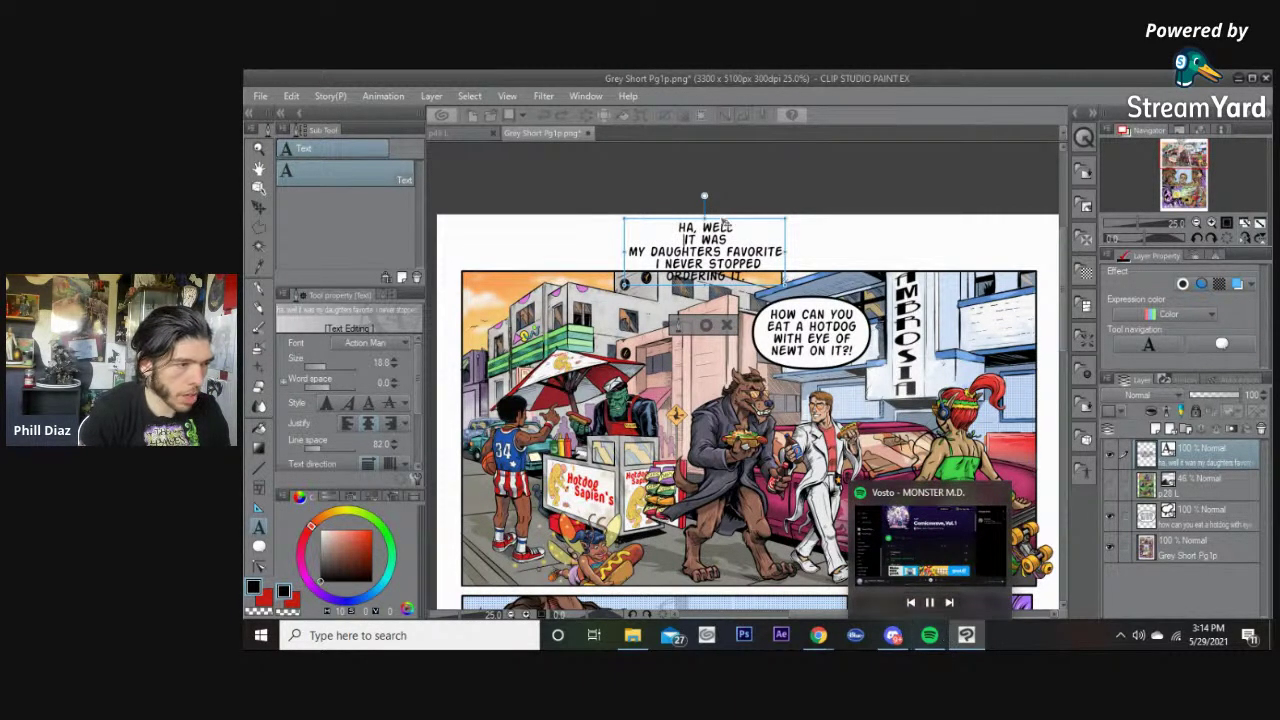
{"action": "key", "text": "Delete"}
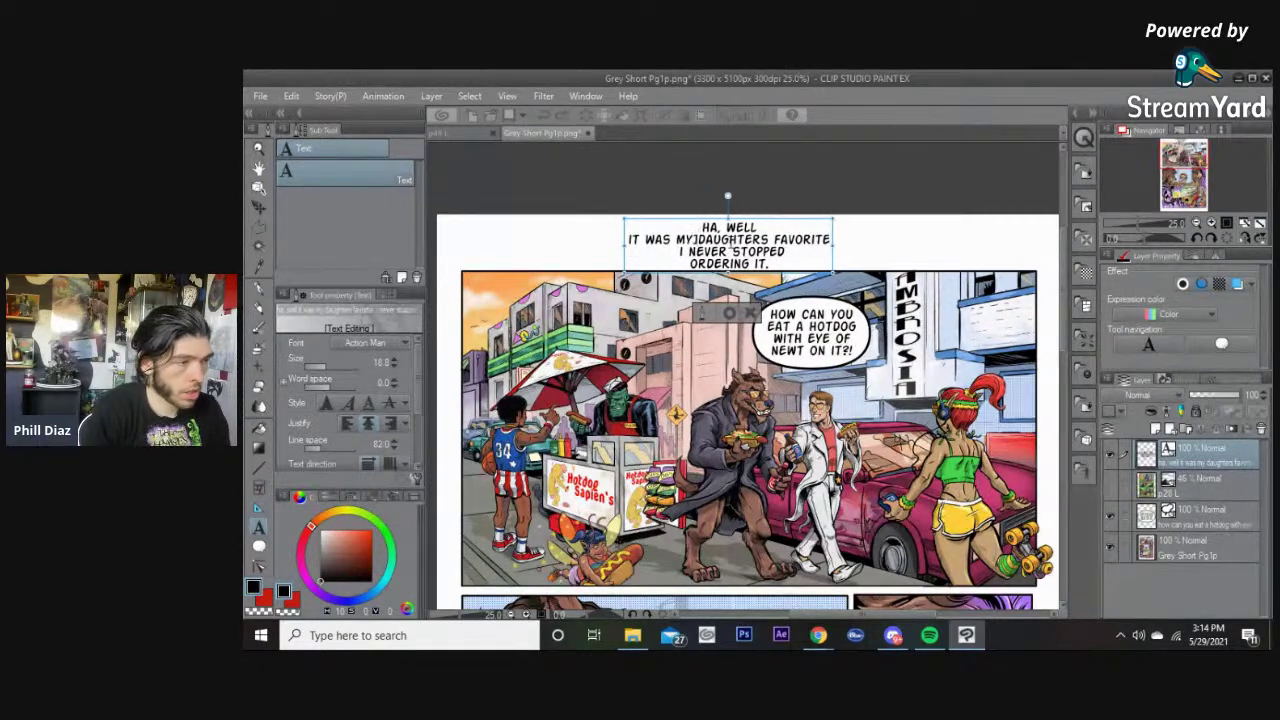
{"action": "key", "text": "Return"}
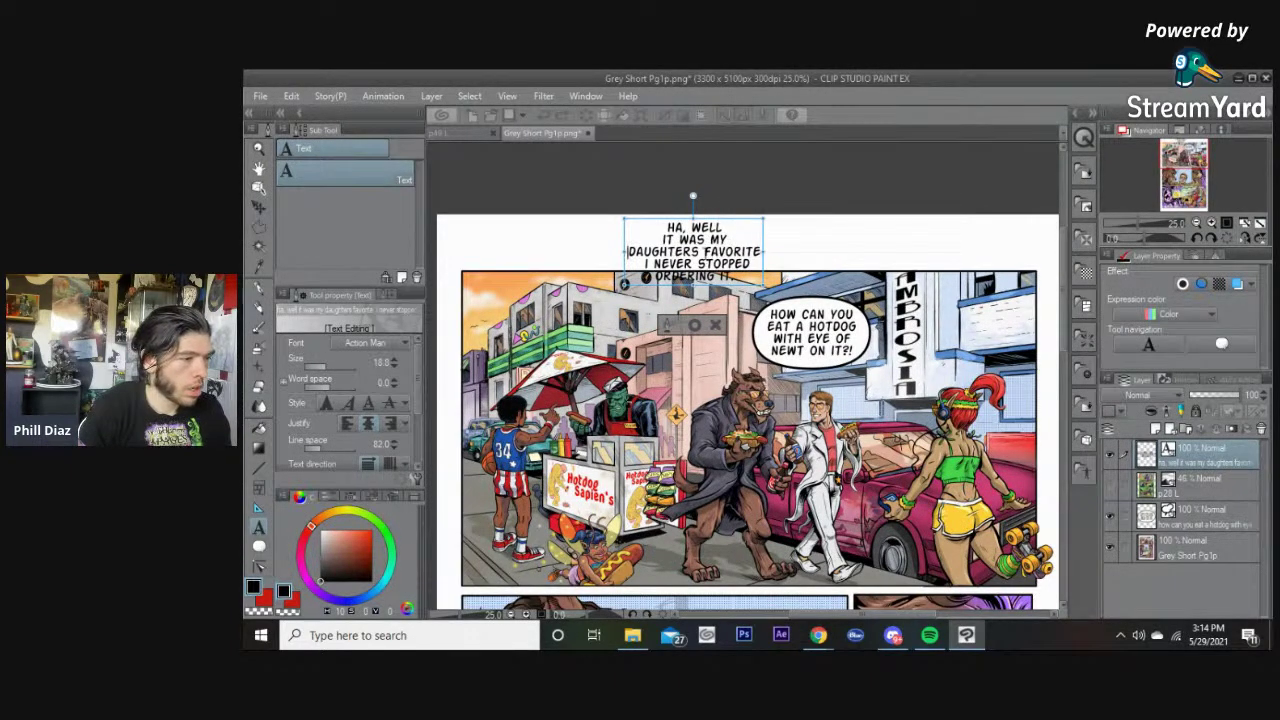
Step: Rebreak the rest of the dialogue as "DAUGHTERS" / "FAVORITE I NEVER" / "STOPPED" / "ORDERING IT." and shift the text block right above the first panel
{"action": "left_click", "coordinate": [704, 250]}
{"action": "key", "text": "Return"}
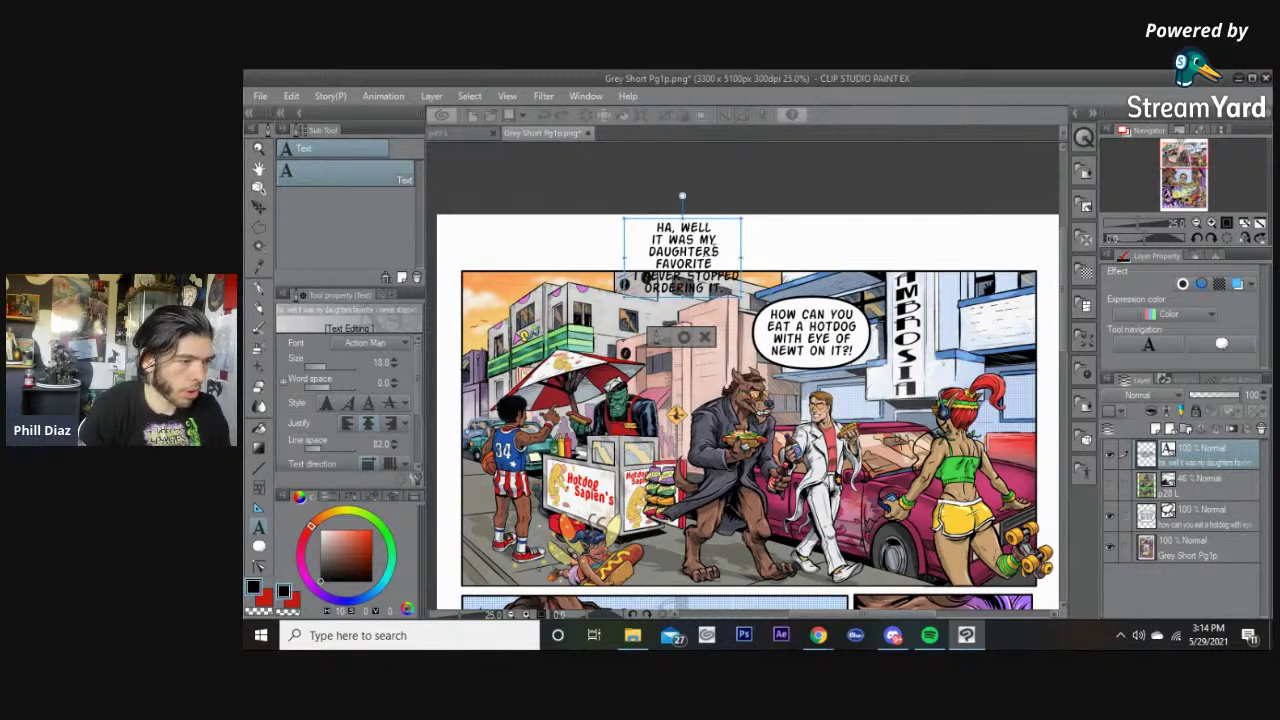
{"action": "key", "text": "Delete"}
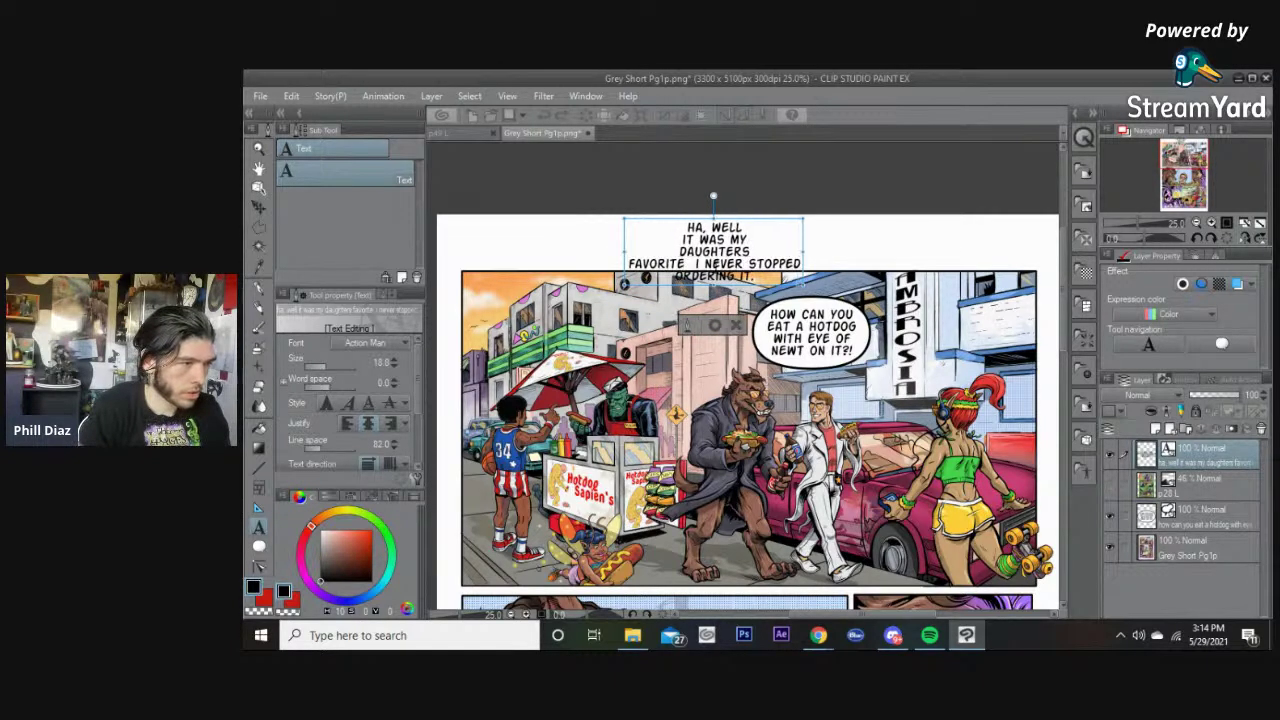
{"action": "key", "text": "Delete"}
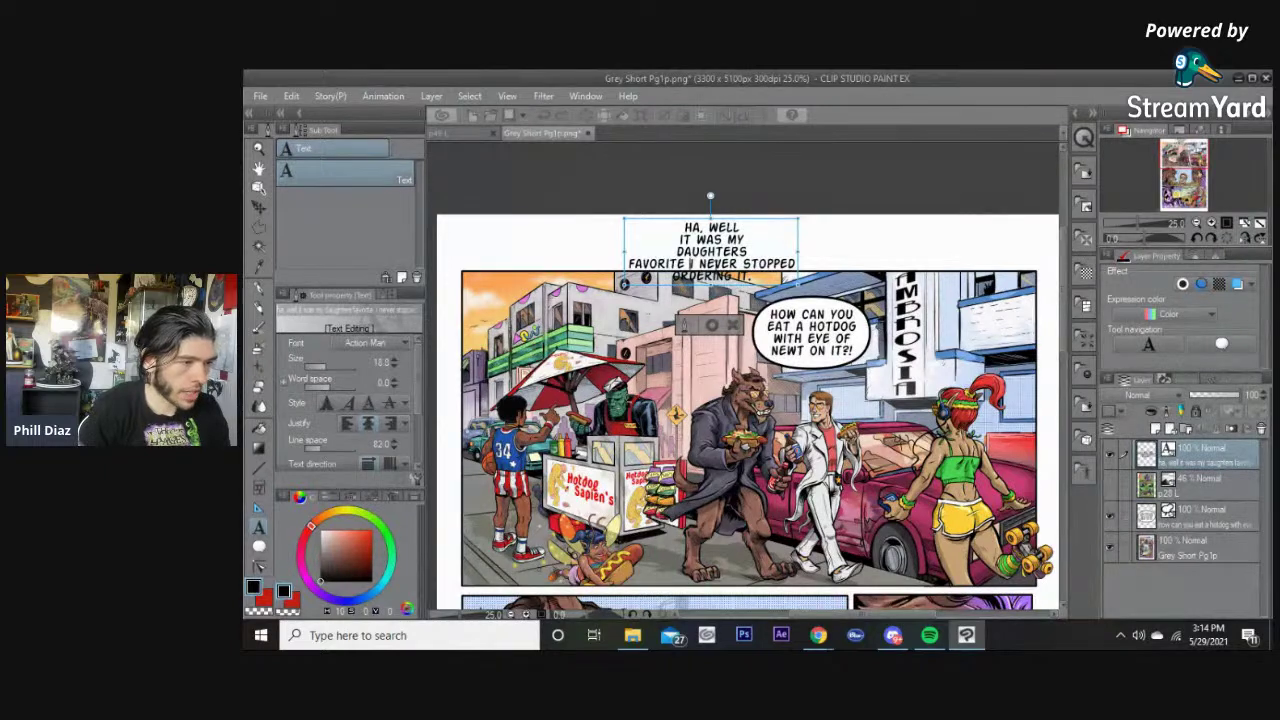
{"action": "key", "text": "Delete"}
{"action": "type", "text": "I"}
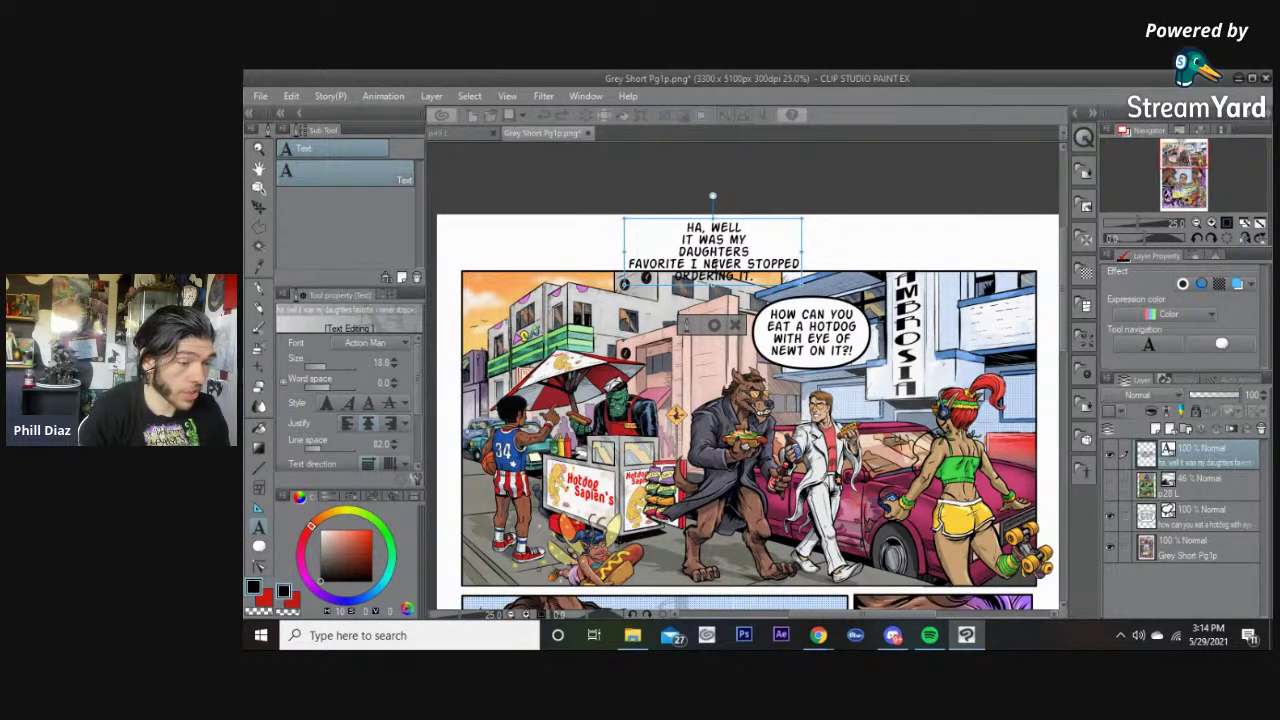
{"action": "key", "text": "Return"}
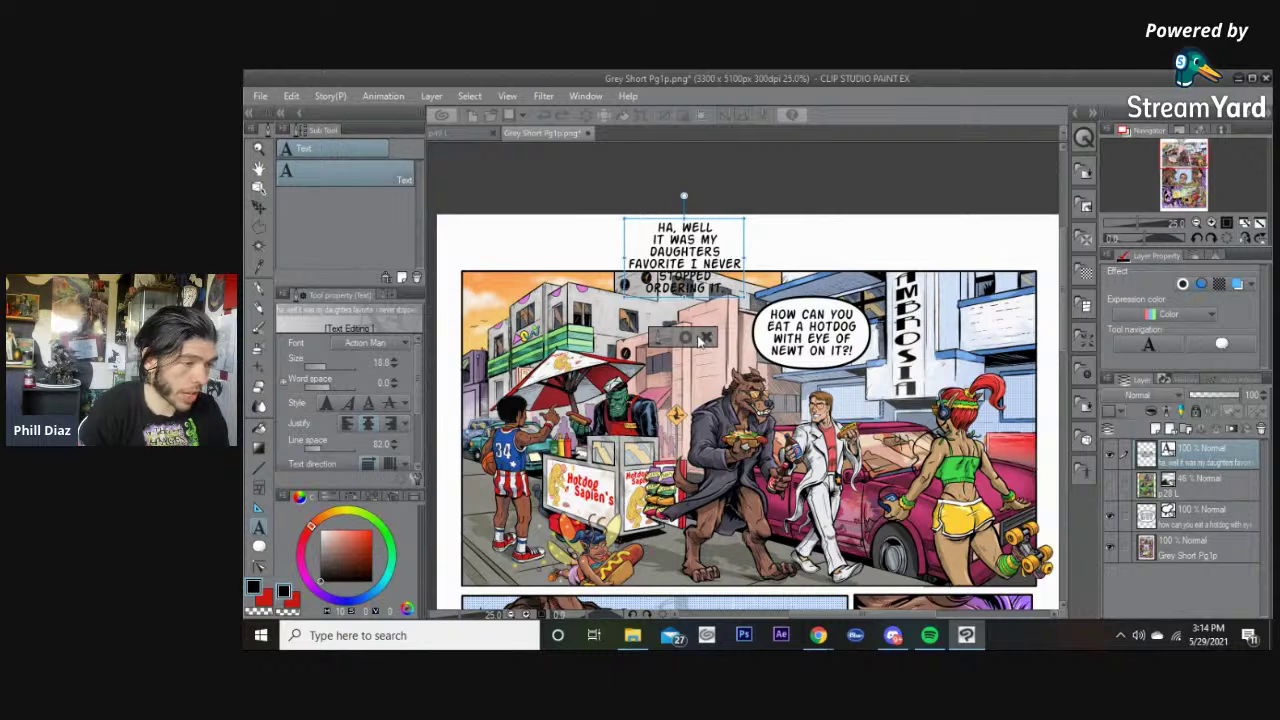
{"action": "left_click_drag", "start_coordinate": [697, 291], "coordinate": [765, 290]}
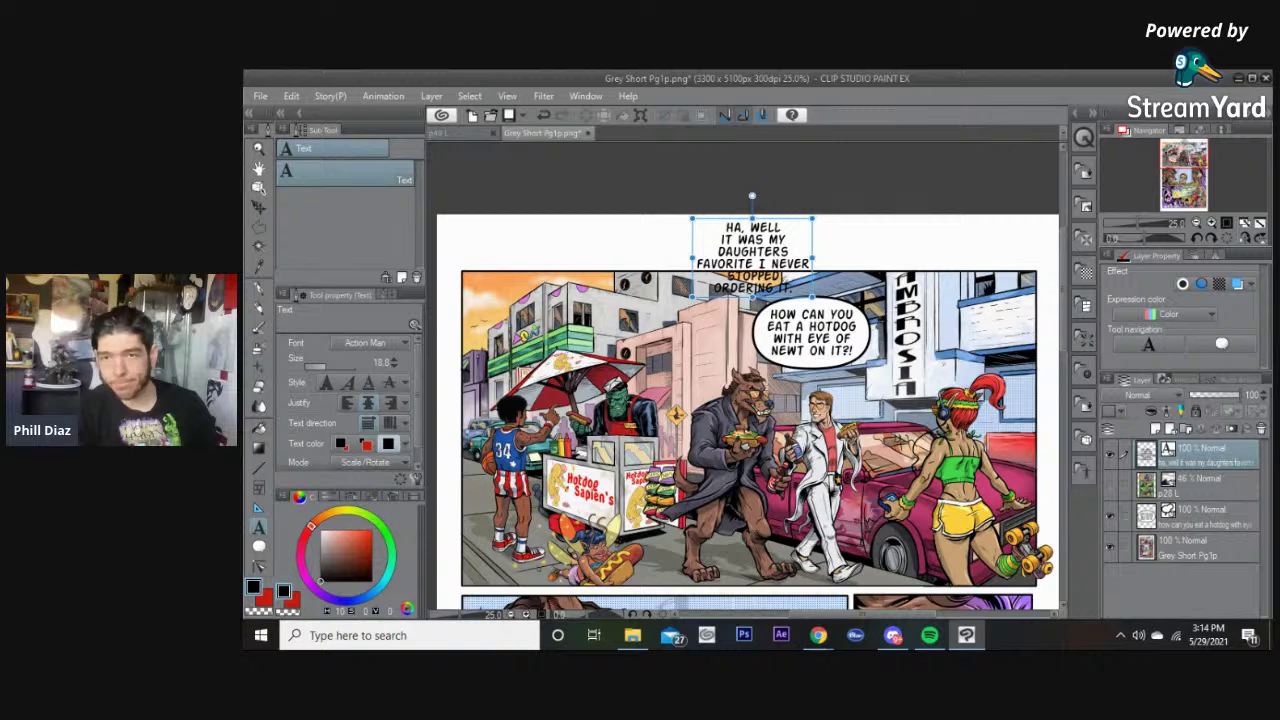
{"action": "key", "text": "alt+Tab"}
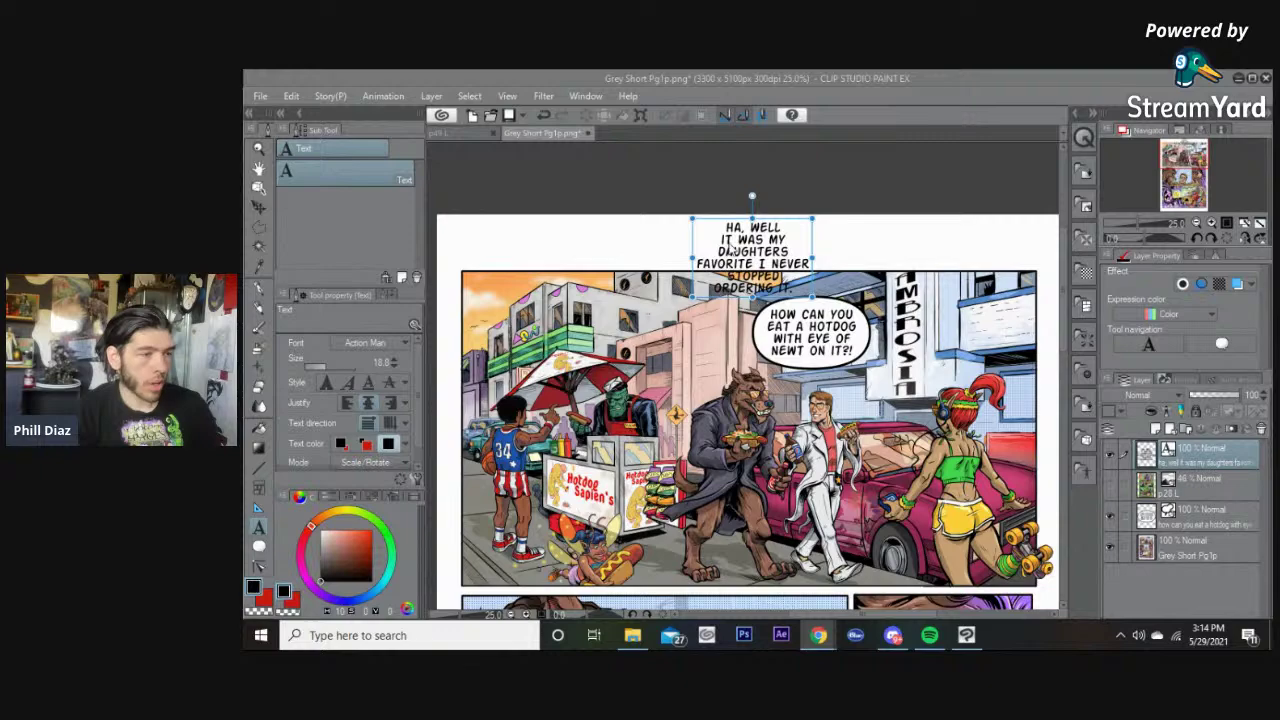
{"action": "scroll", "coordinate": [732, 247], "scroll_direction": "up", "scroll_amount": 5}
{"action": "left_click_drag", "start_coordinate": [758, 295], "coordinate": [741, 244]}
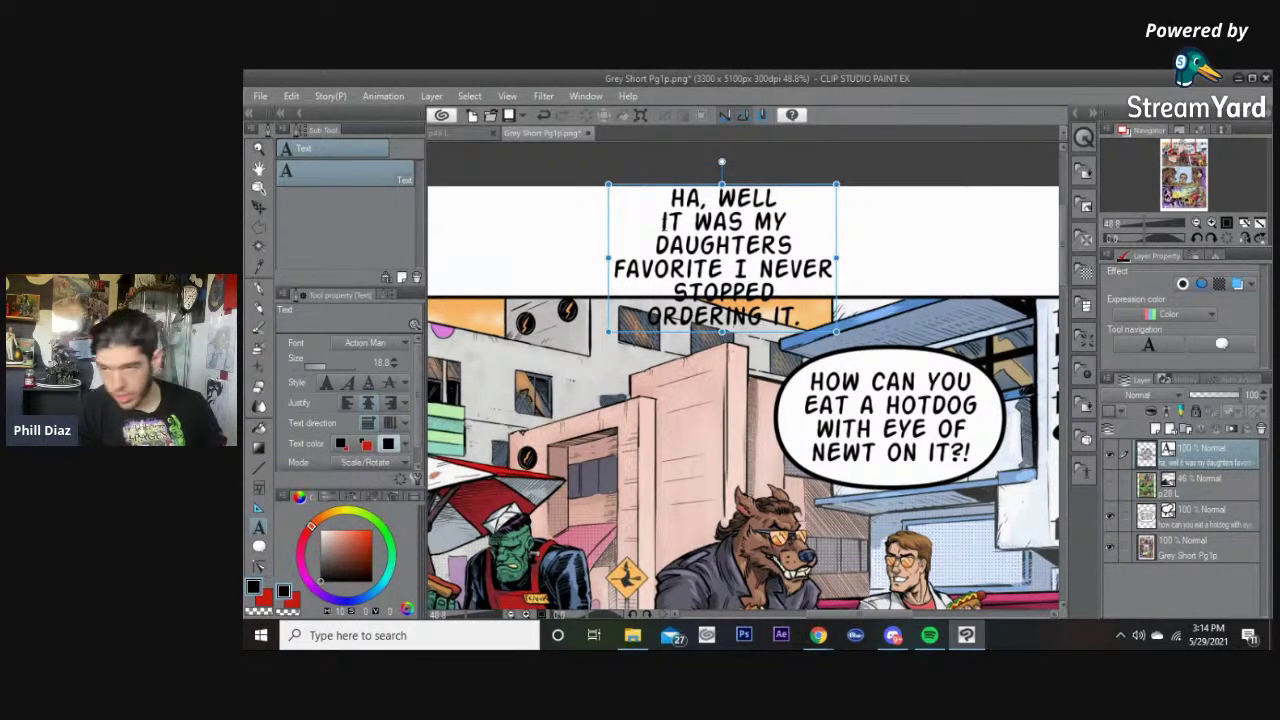
{"action": "left_click", "coordinate": [665, 222]}
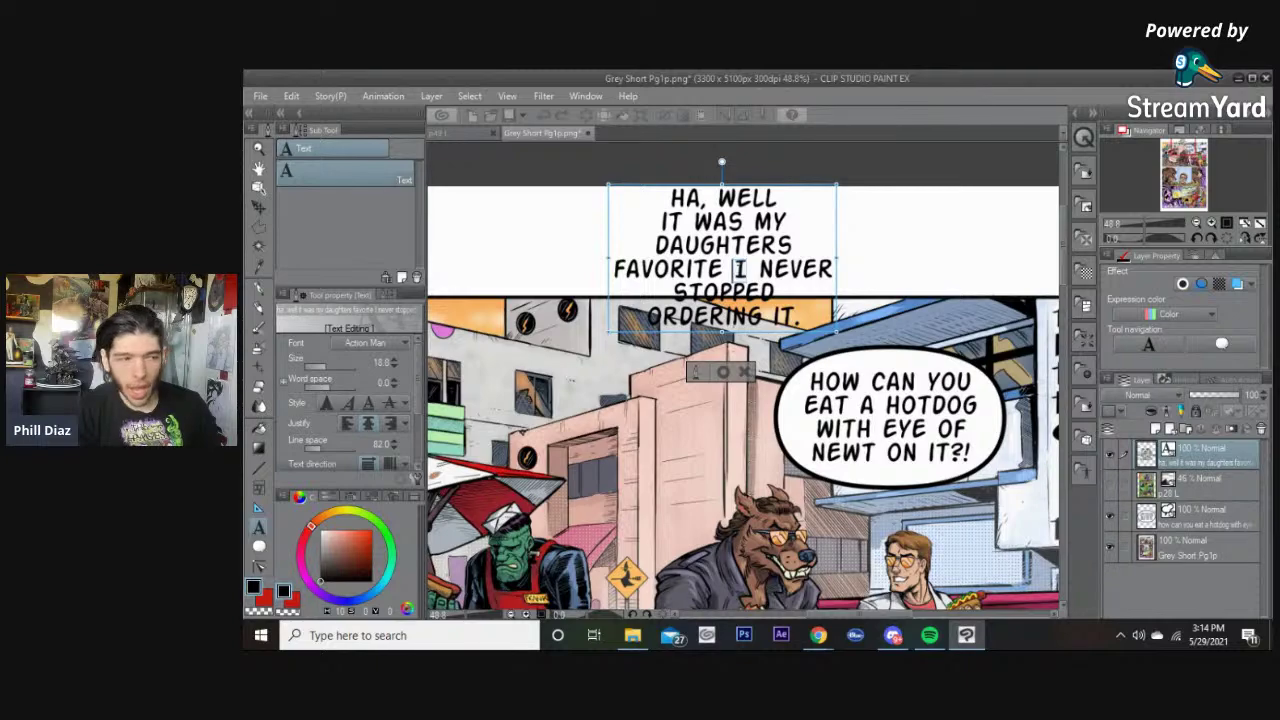
{"action": "left_click", "coordinate": [723, 371]}
{"action": "scroll", "coordinate": [721, 320], "scroll_direction": "down", "scroll_amount": 2}
{"action": "scroll", "coordinate": [721, 320], "scroll_direction": "up", "scroll_amount": 2}
{"action": "scroll", "coordinate": [721, 310], "scroll_direction": "down", "scroll_amount": 1}
{"action": "scroll", "coordinate": [733, 300], "scroll_direction": "down", "scroll_amount": 1}
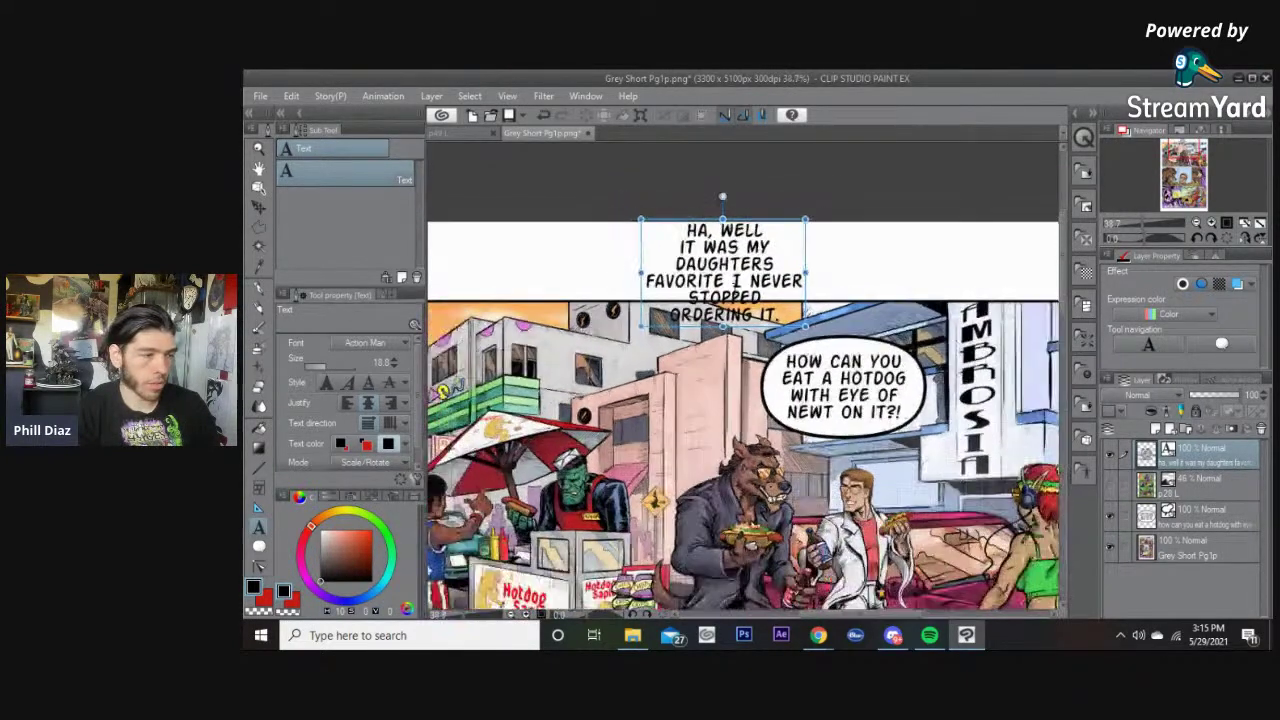
{"action": "scroll", "coordinate": [725, 330], "scroll_direction": "down", "scroll_amount": 2}
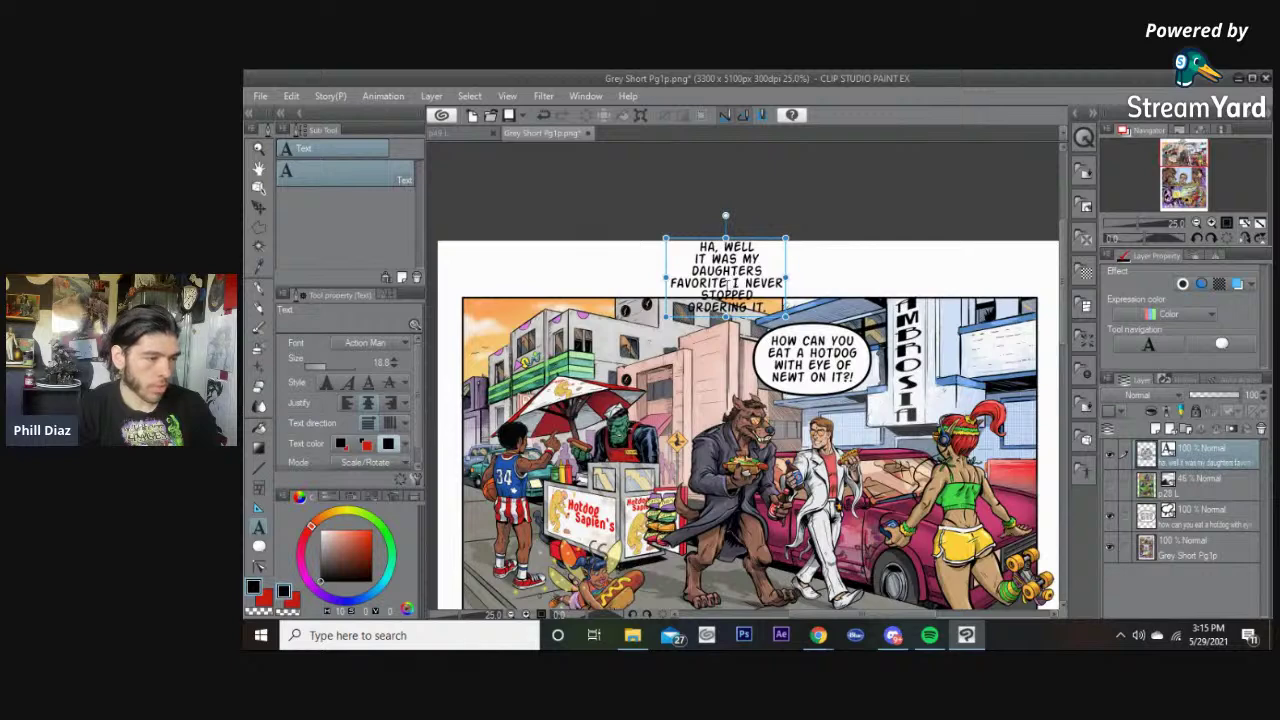
Step: Join the last two lines into "STOPPED ORDERING IT." and move the dialogue into the second panel, above the blond man's head
{"action": "left_click", "coordinate": [762, 294]}
{"action": "key", "text": "Delete"}
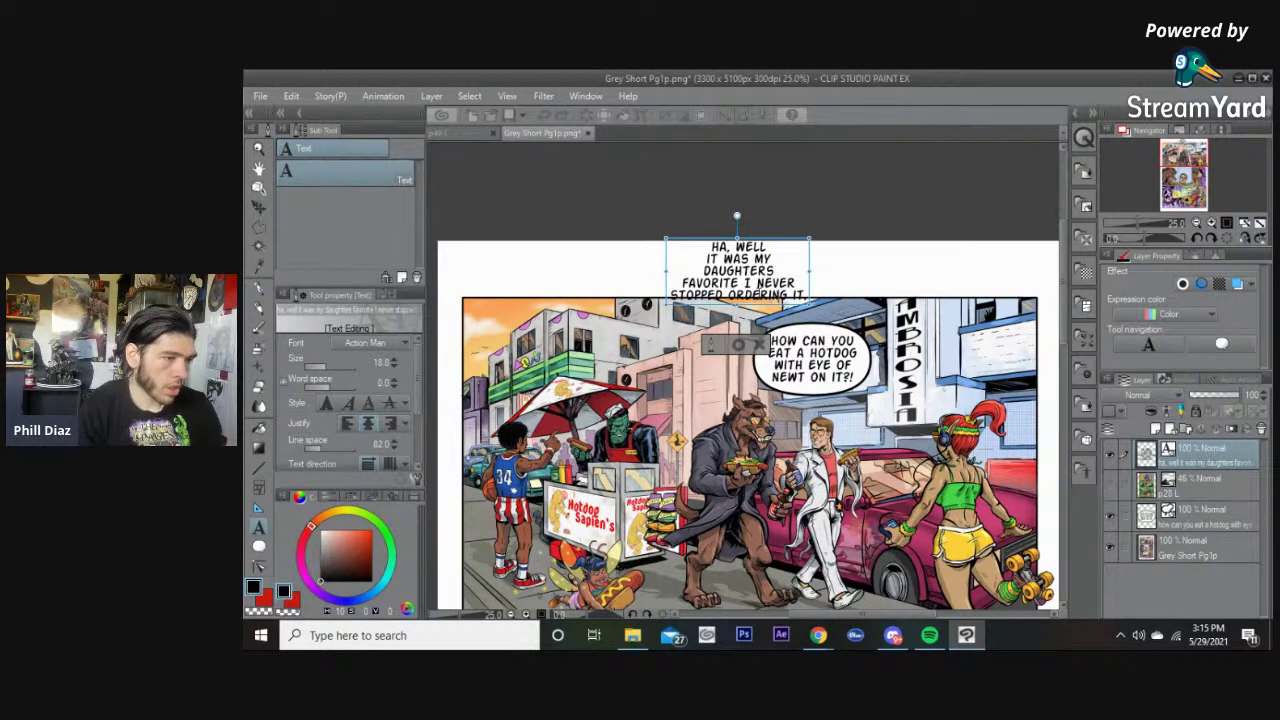
{"action": "left_click", "coordinate": [738, 344]}
{"action": "left_click_drag", "start_coordinate": [742, 302], "coordinate": [688, 434]}
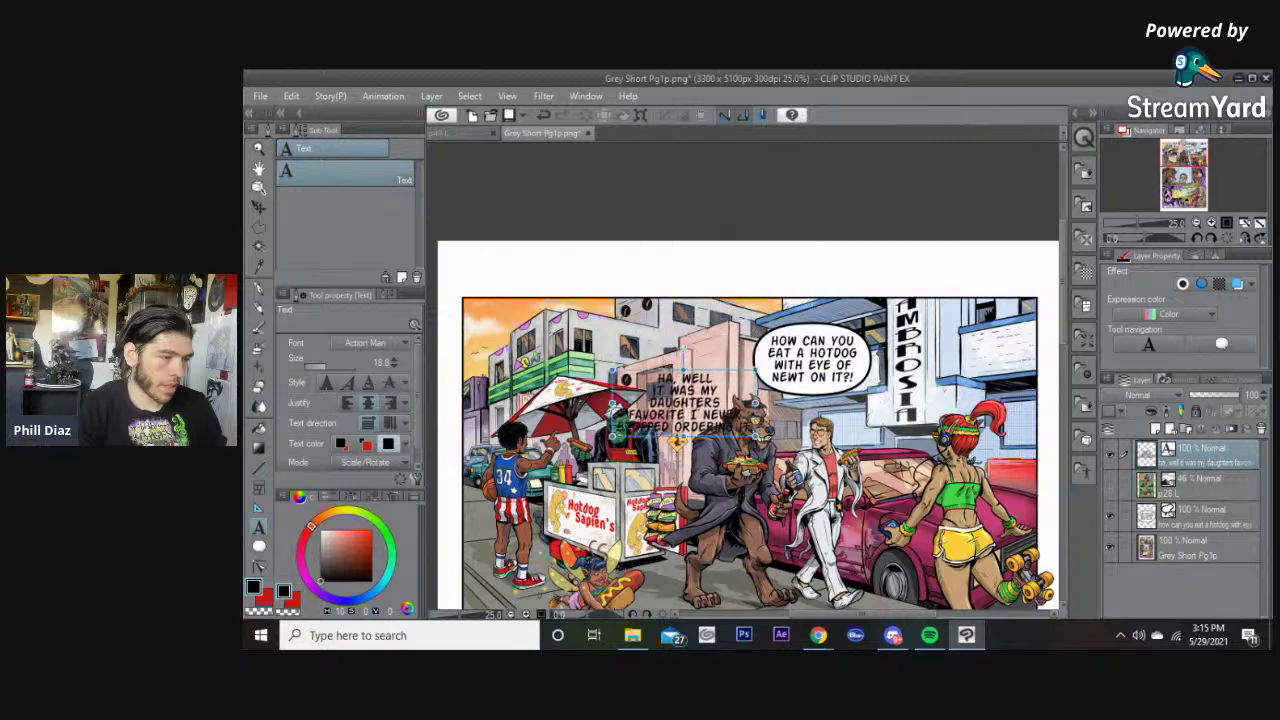
{"action": "left_click_drag", "start_coordinate": [840, 527], "coordinate": [906, 328]}
{"action": "left_click_drag", "start_coordinate": [761, 202], "coordinate": [764, 435]}
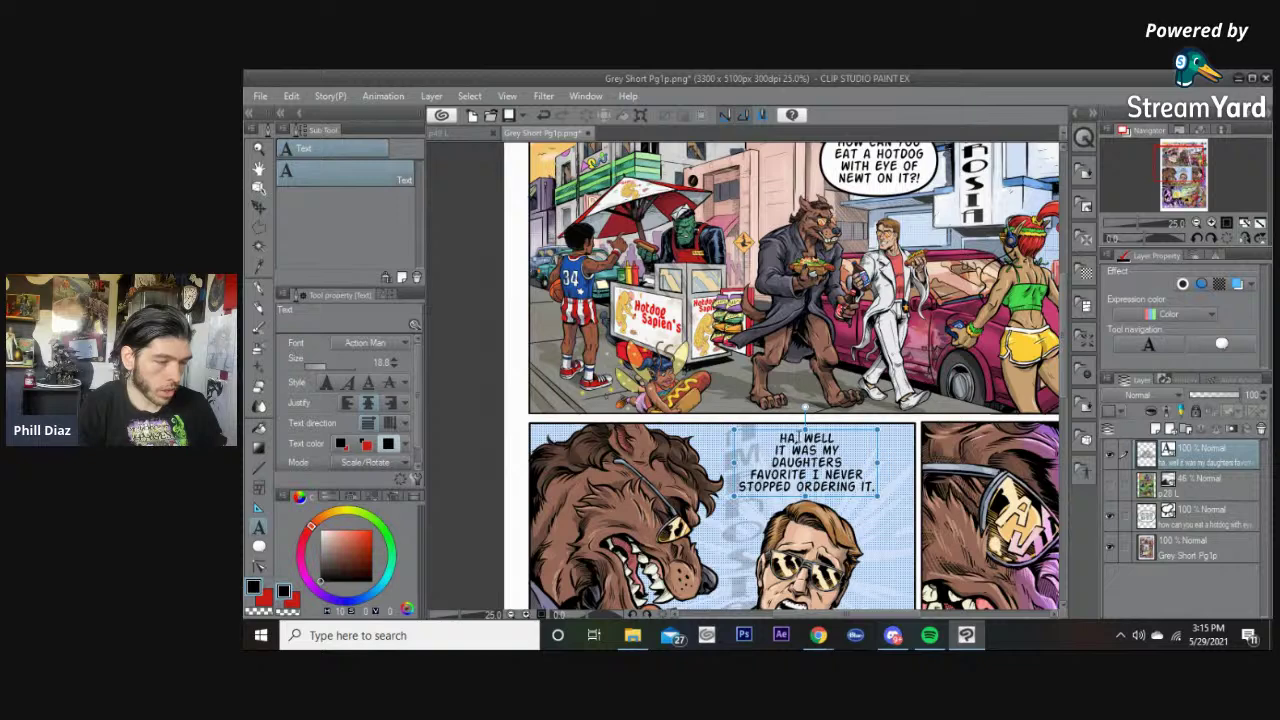
Step: Delete "HA," so that the dialogue's first line reads only "WELL"
{"action": "left_click", "coordinate": [800, 438]}
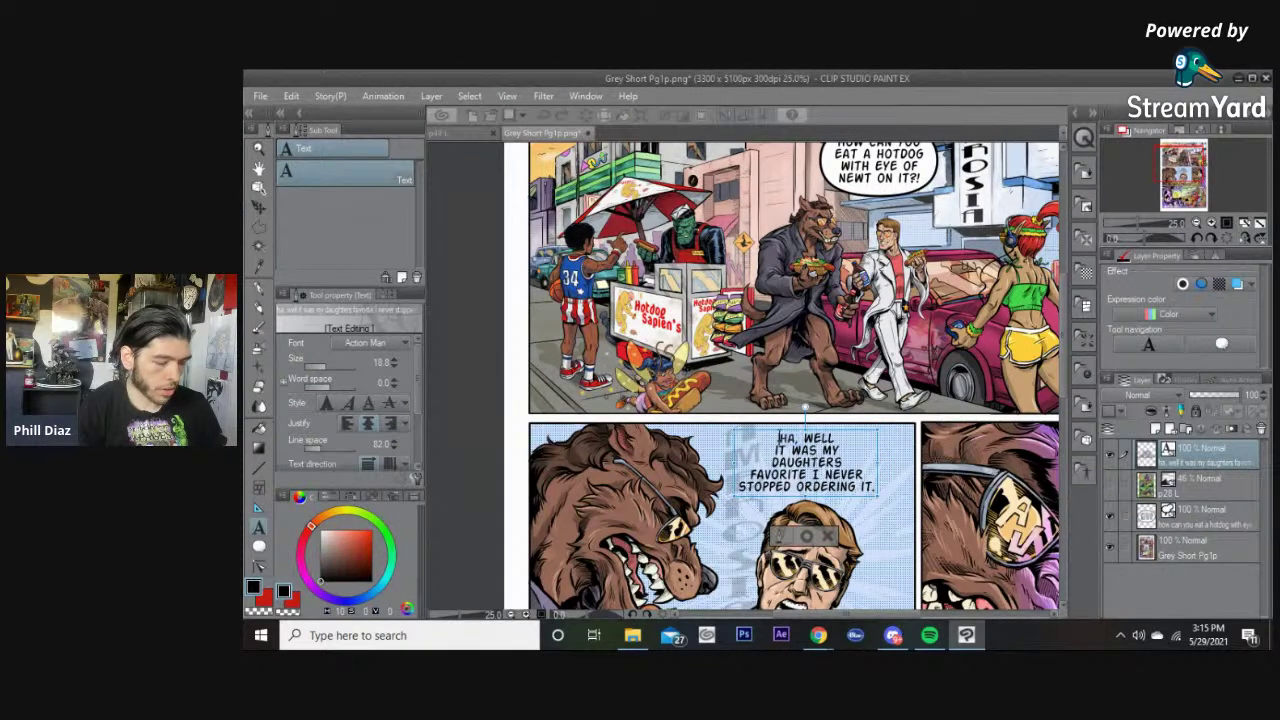
{"action": "key", "text": "BackSpace"}
{"action": "key", "text": "BackSpace"}
{"action": "key", "text": "BackSpace"}
{"action": "key", "text": "BackSpace"}
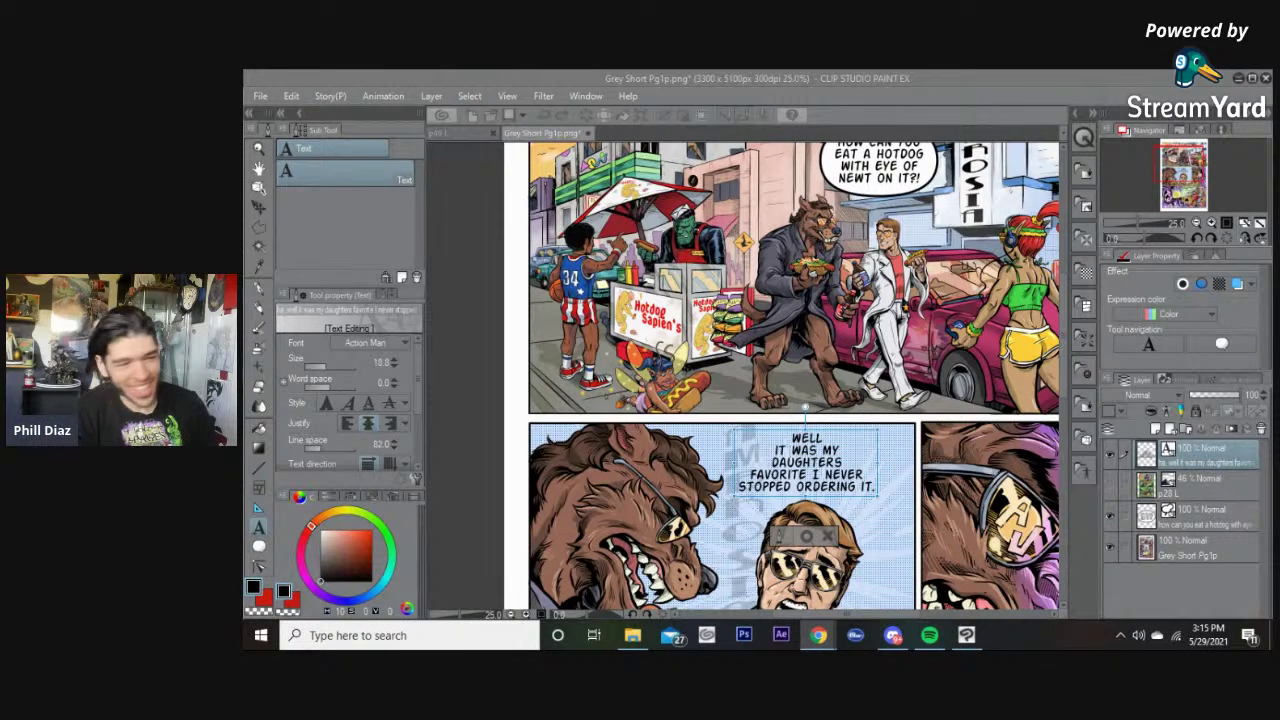
Step: Remove the stray spaces between IT and WAS in the dialogue's second line
{"action": "scroll", "coordinate": [850, 455], "scroll_direction": "up", "scroll_amount": 2}
{"action": "scroll", "coordinate": [874, 423], "scroll_direction": "down", "scroll_amount": 2}
{"action": "scroll", "coordinate": [874, 423], "scroll_direction": "up", "scroll_amount": 1}
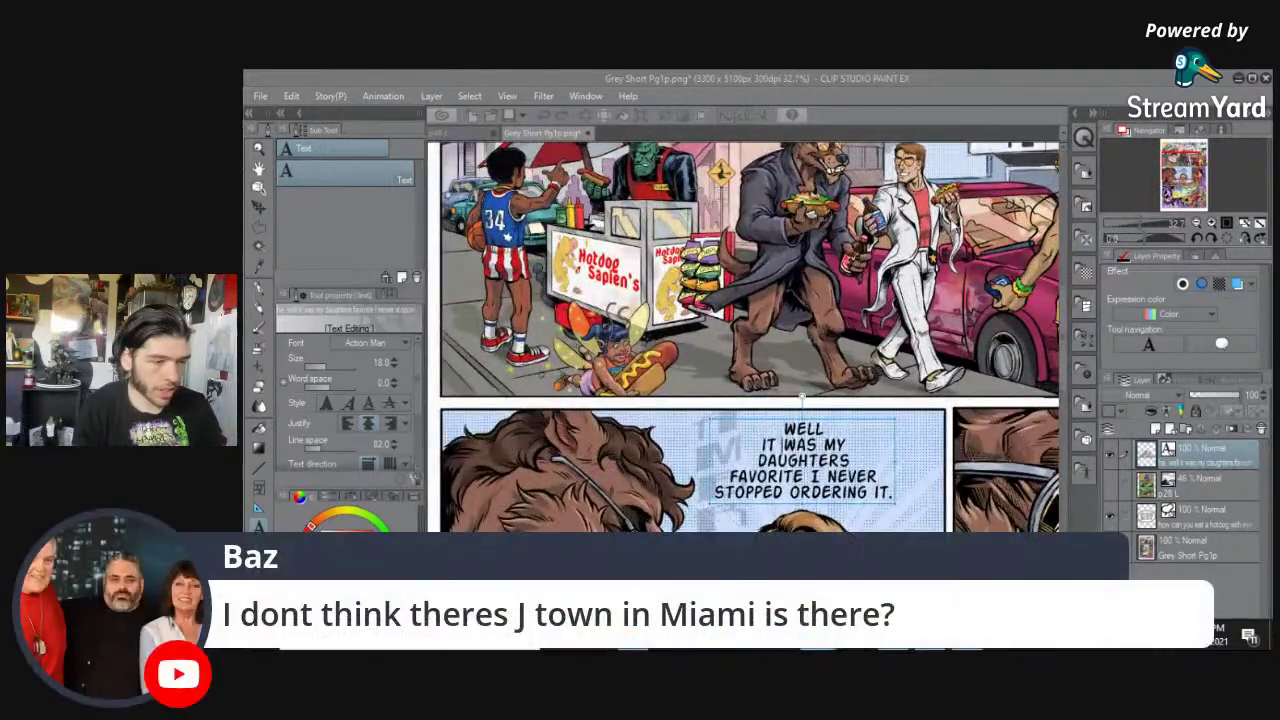
{"action": "left_click_drag", "start_coordinate": [967, 207], "coordinate": [865, 437]}
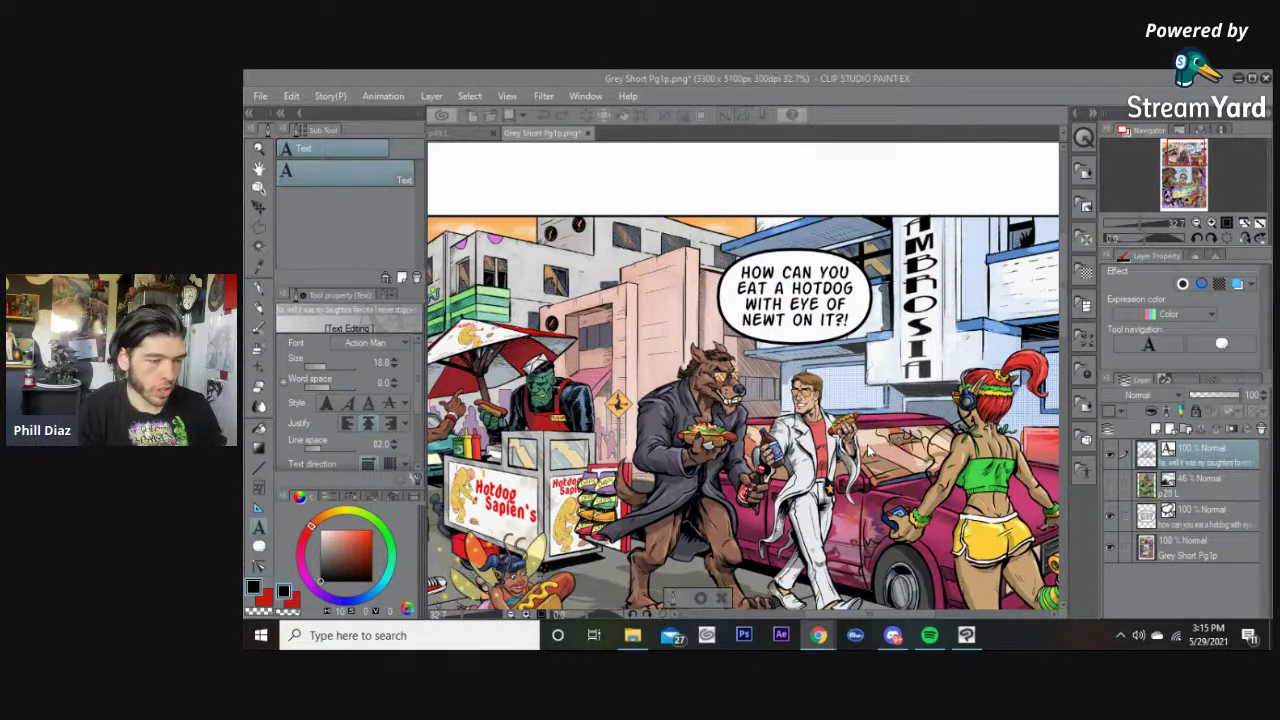
{"action": "scroll", "coordinate": [868, 452], "scroll_direction": "down", "scroll_amount": 3}
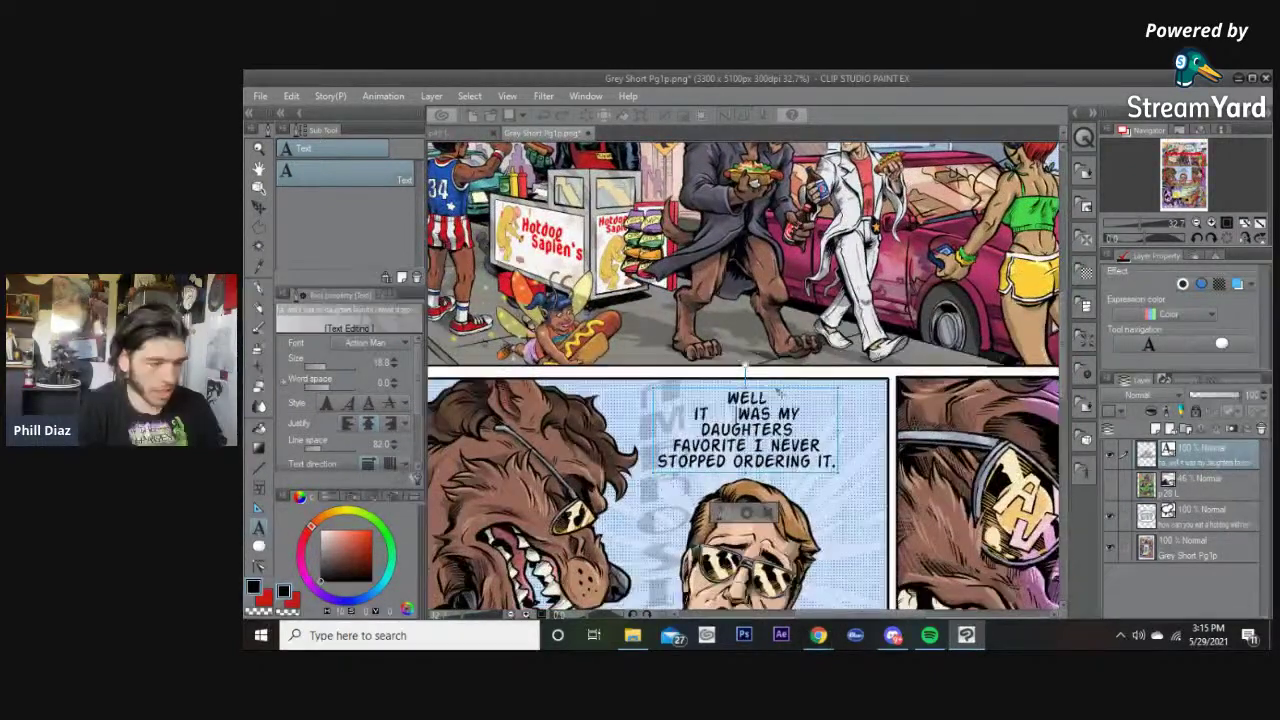
{"action": "key", "text": "BackSpace"}
{"action": "key", "text": "BackSpace"}
{"action": "key", "text": "BackSpace"}
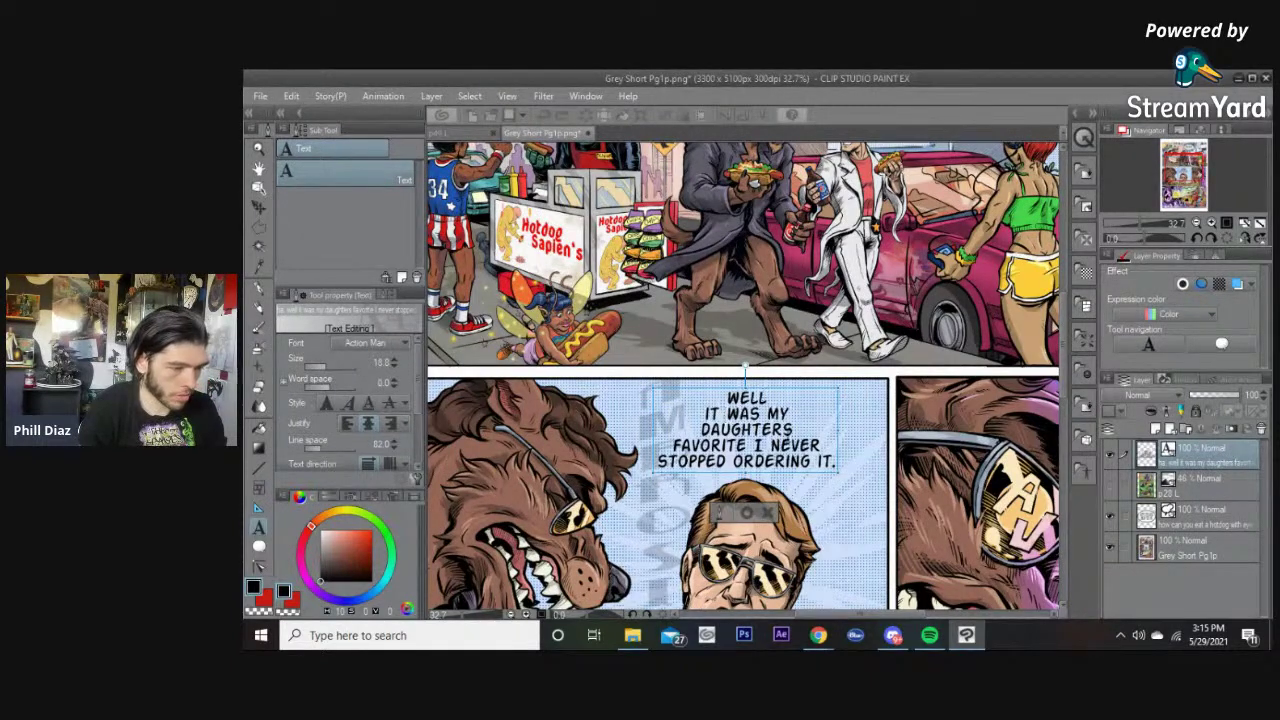
Step: Rebreak the end of the dialogue as "FAVORITE I" / "NEVER STOPPED" / "ORDERING IT."
{"action": "left_click", "coordinate": [754, 445]}
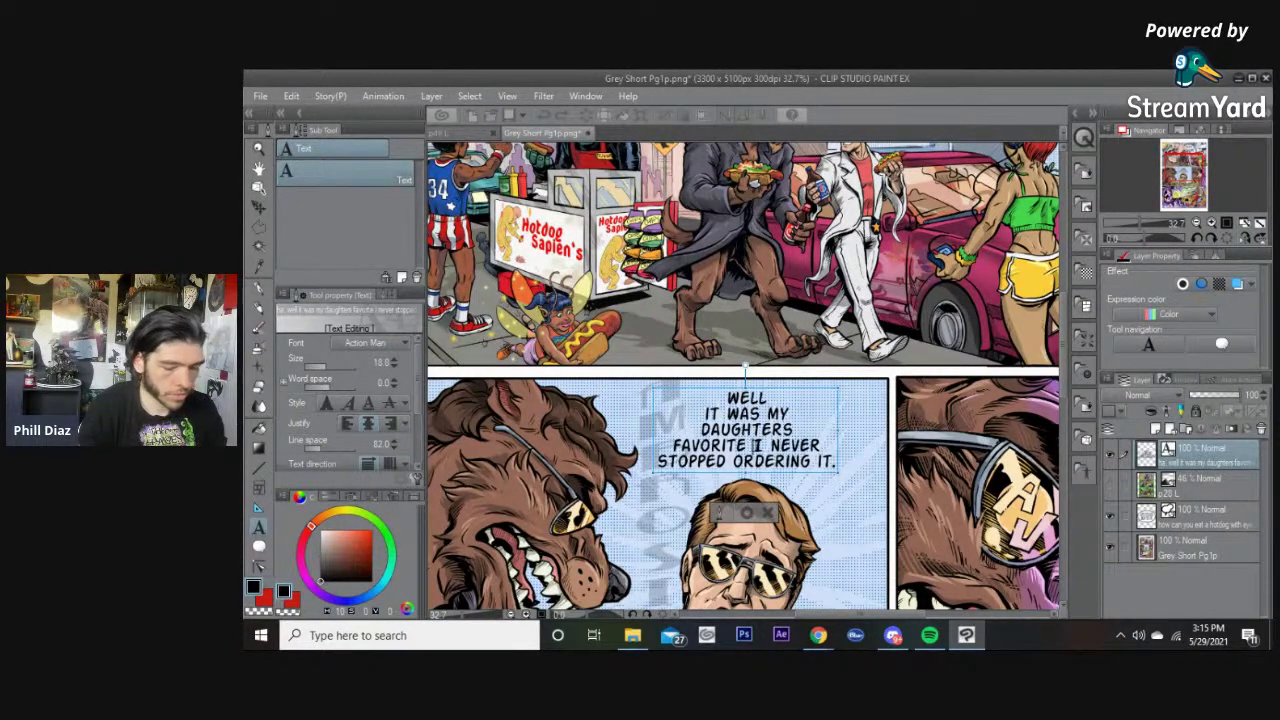
{"action": "key", "text": "BackSpace"}
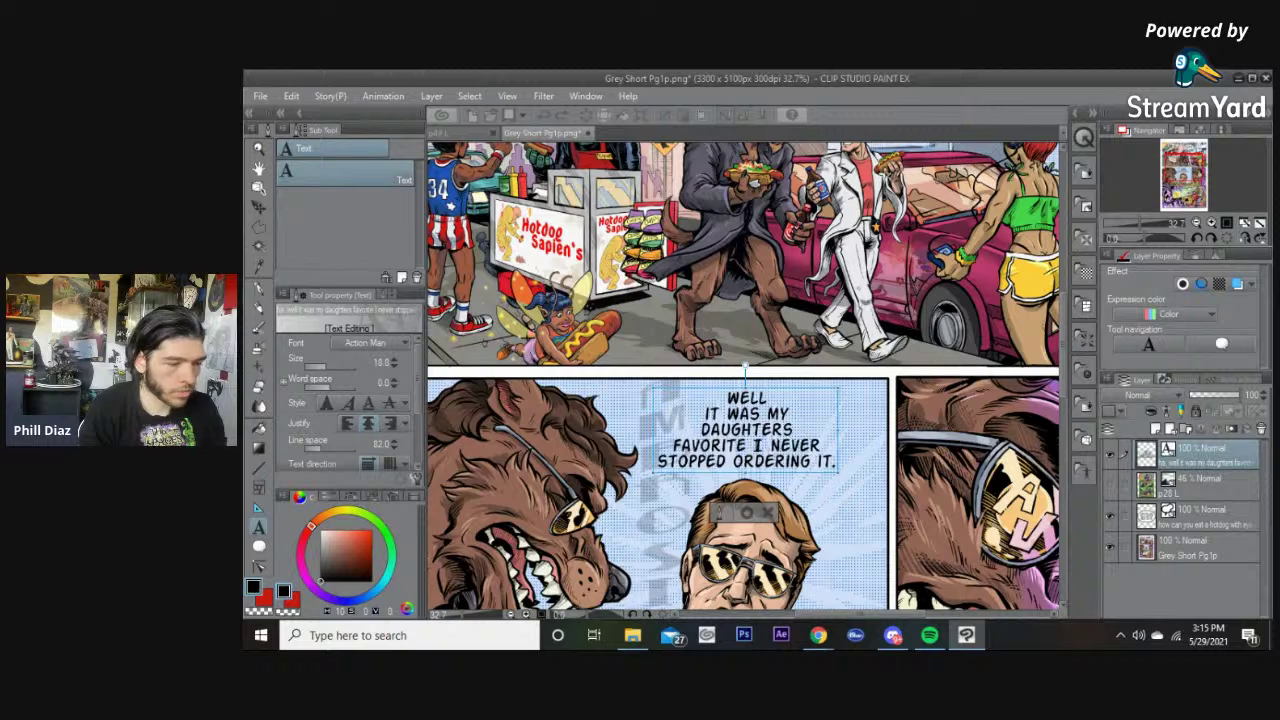
{"action": "key", "text": "BackSpace"}
{"action": "key", "text": "Return"}
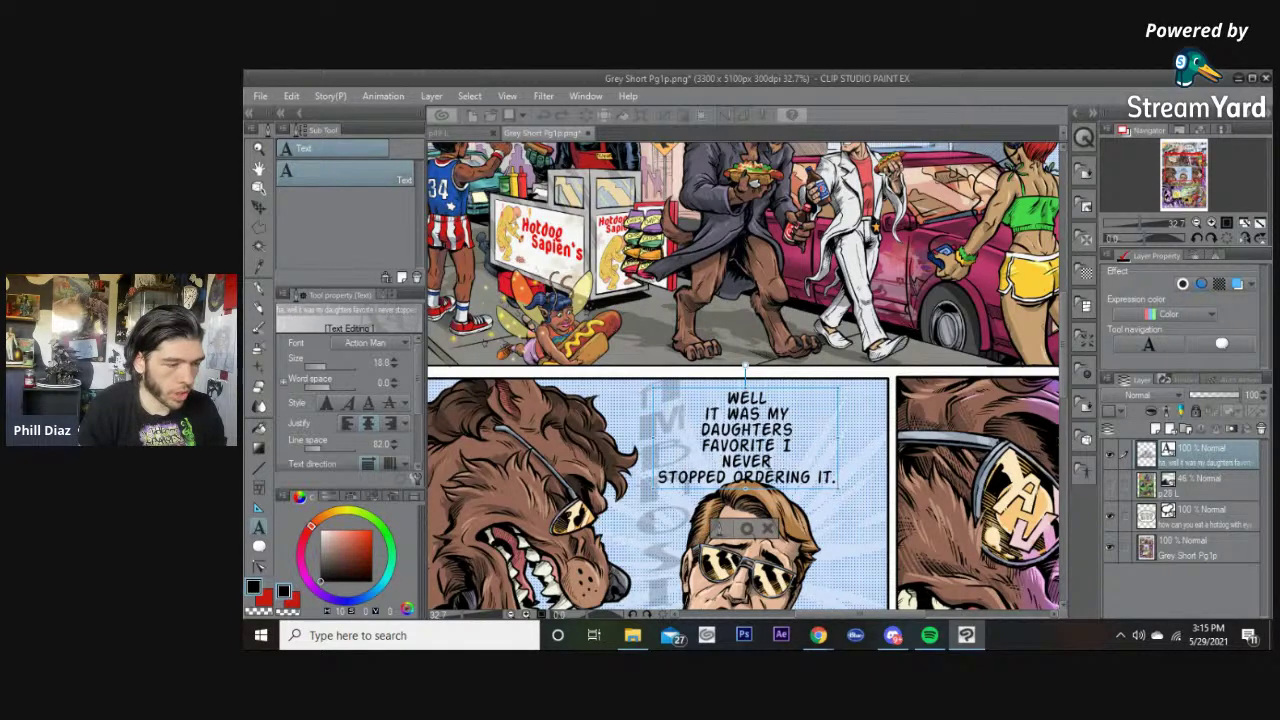
{"action": "key", "text": "Delete"}
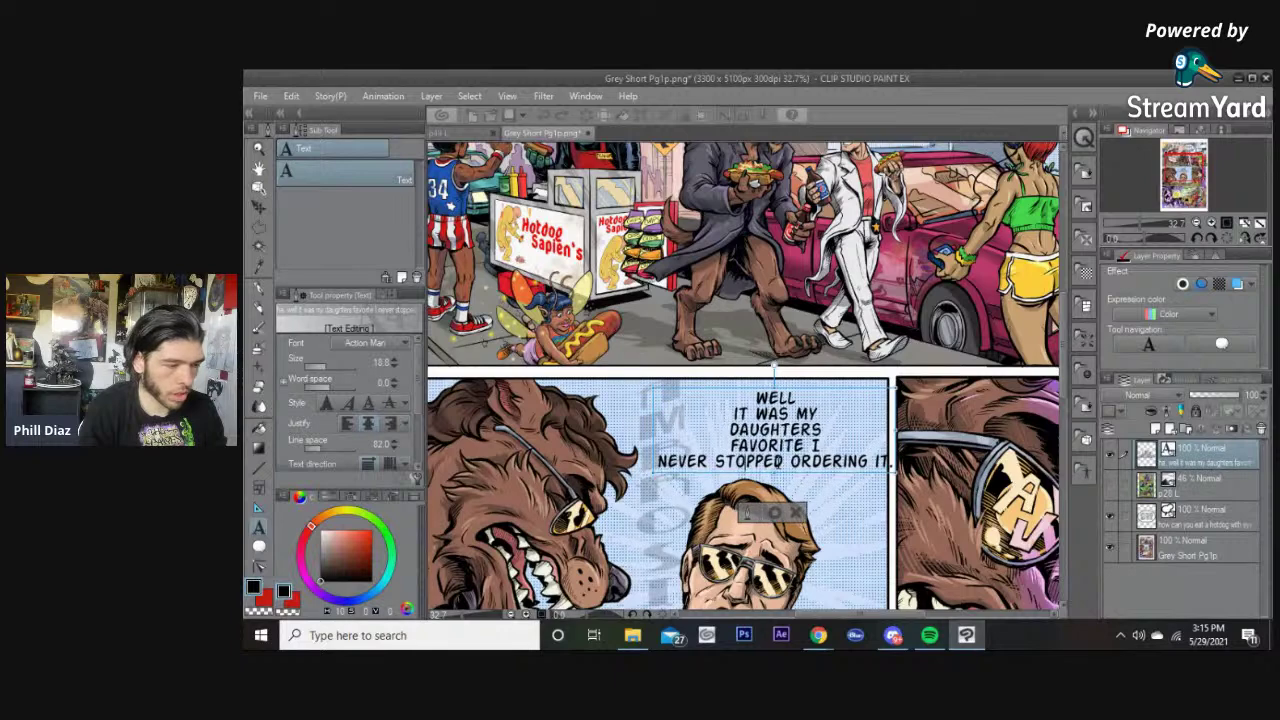
{"action": "key", "text": "Return"}
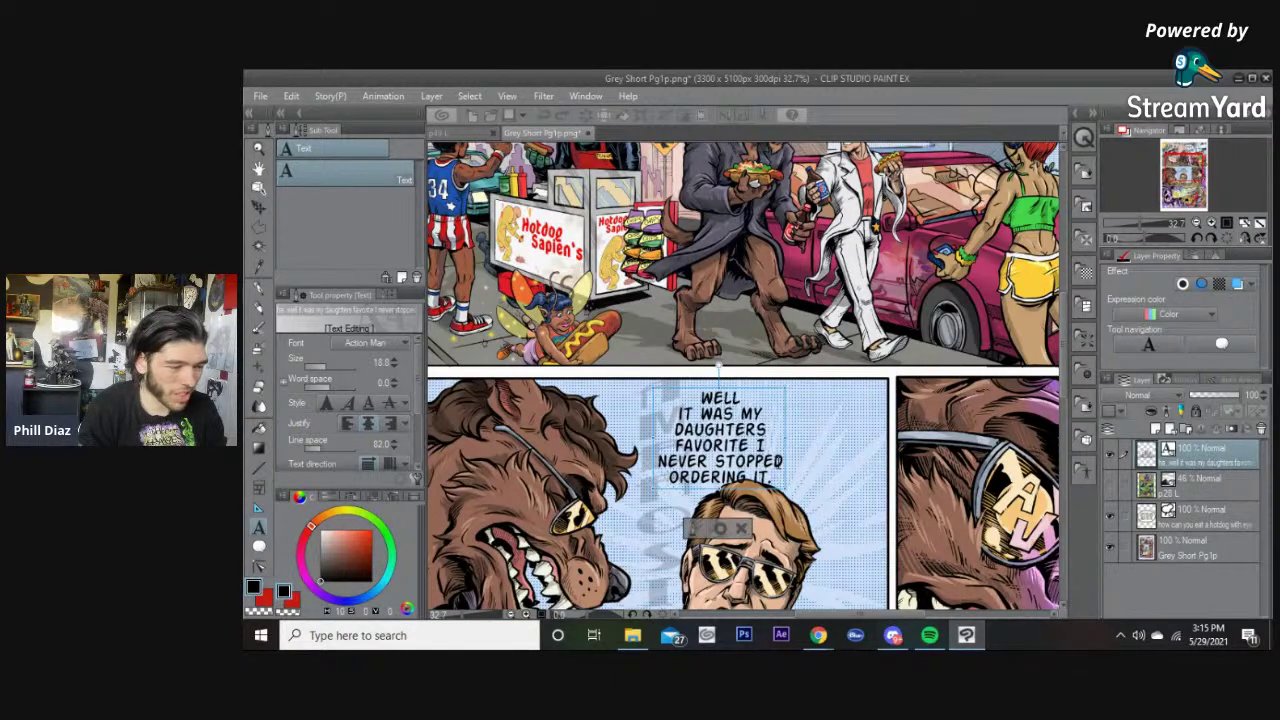
{"action": "left_click", "coordinate": [720, 530]}
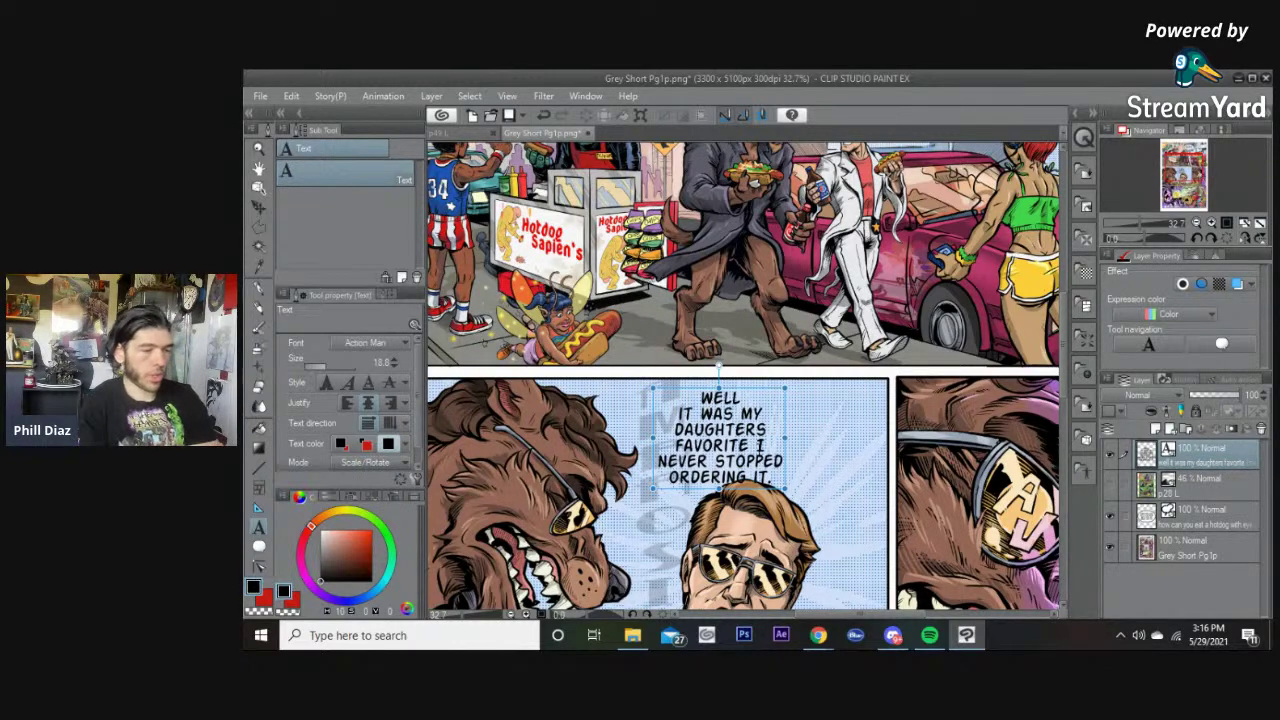
Step: Cut "I never stopped ordering it." from the dialogue and end it with a period after FAVORITE
{"action": "left_click", "coordinate": [750, 445]}
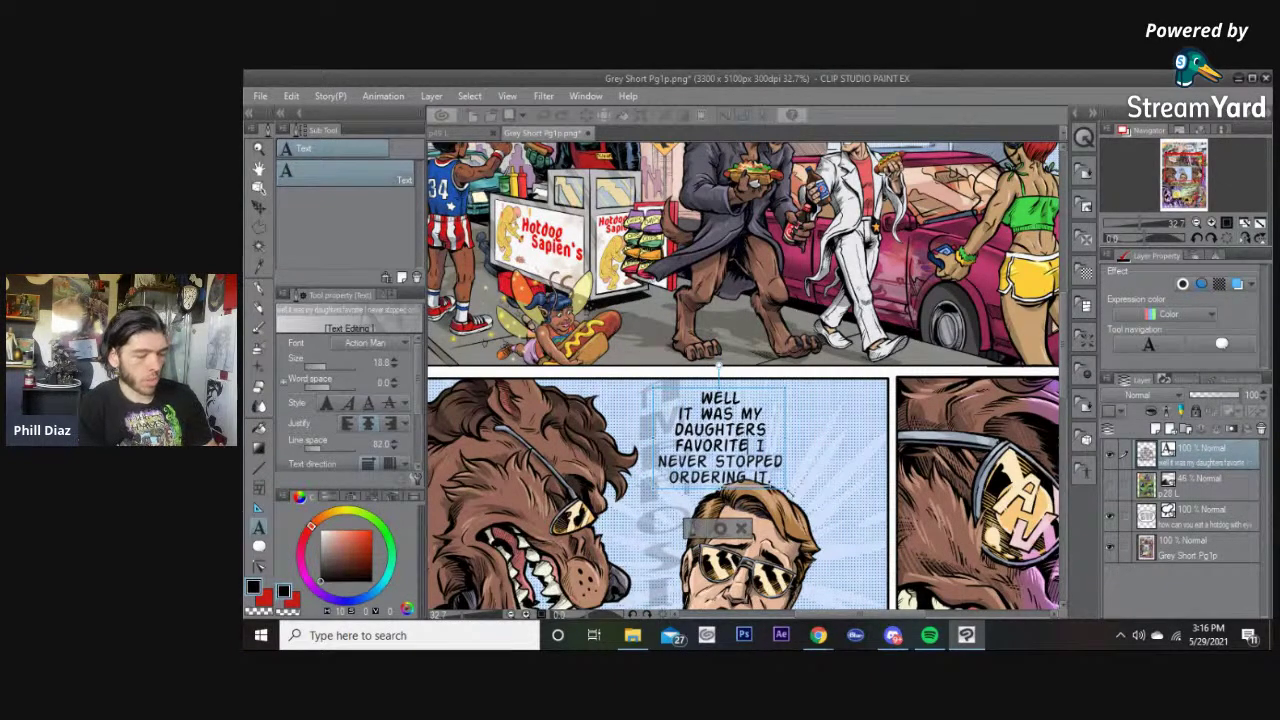
{"action": "key", "text": "ctrl+shift+End"}
{"action": "key", "text": "BackSpace"}
{"action": "type", "text": "."}
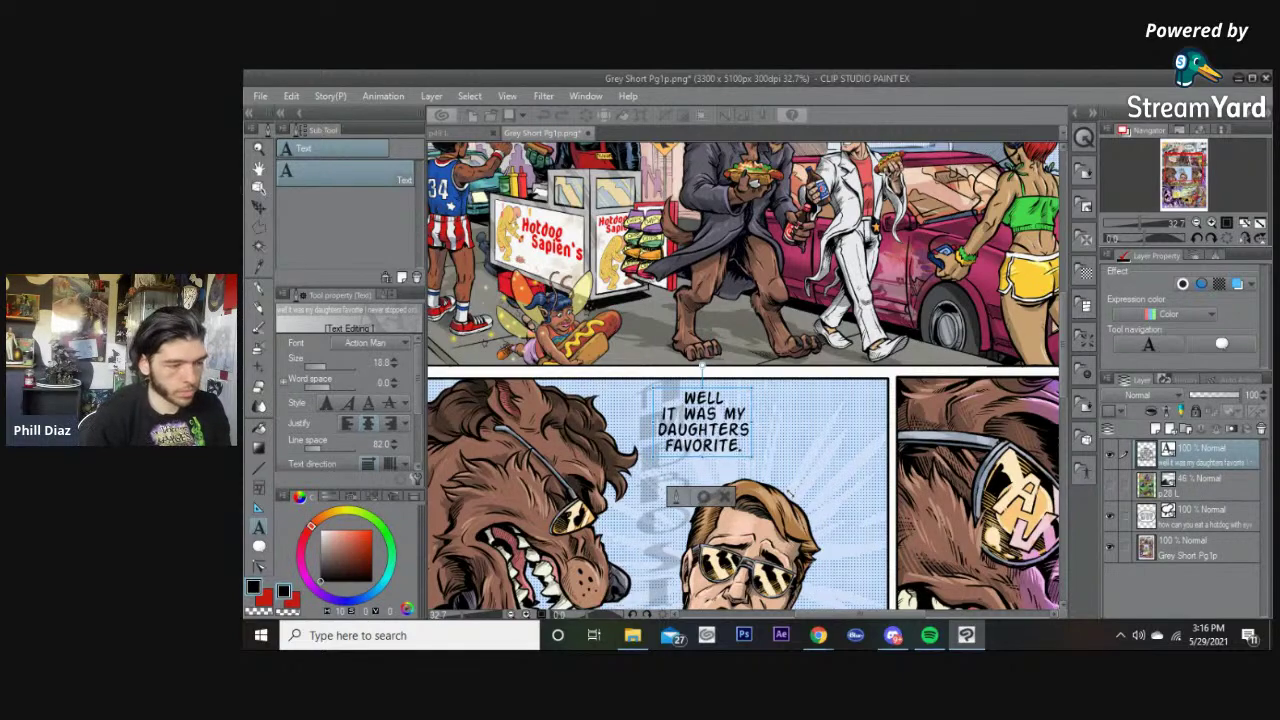
{"action": "left_click", "coordinate": [704, 497]}
Step: Nudge the hotdog balloon slightly up and left, and move the shortened dialogue into the first panel, just below and right of that balloon
{"action": "scroll", "coordinate": [807, 326], "scroll_direction": "up", "scroll_amount": 3}
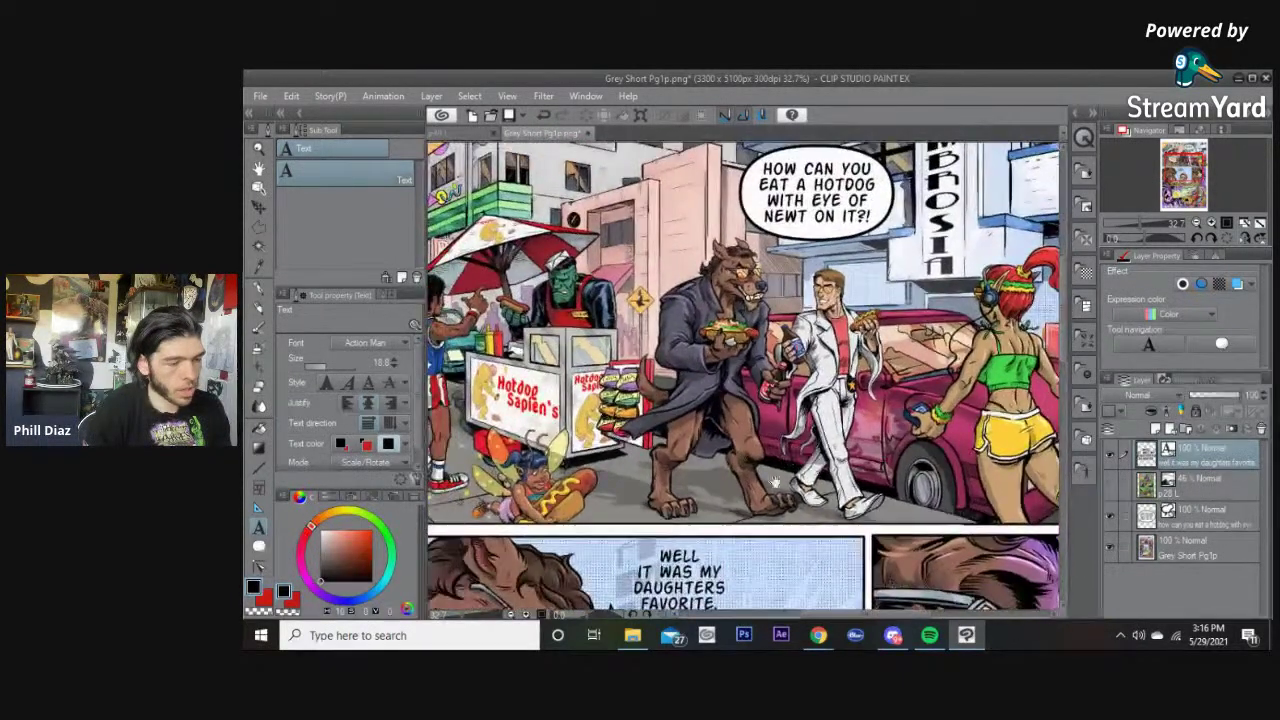
{"action": "left_click_drag", "start_coordinate": [710, 507], "coordinate": [901, 273]}
{"action": "left_click_drag", "start_coordinate": [842, 321], "coordinate": [853, 396]}
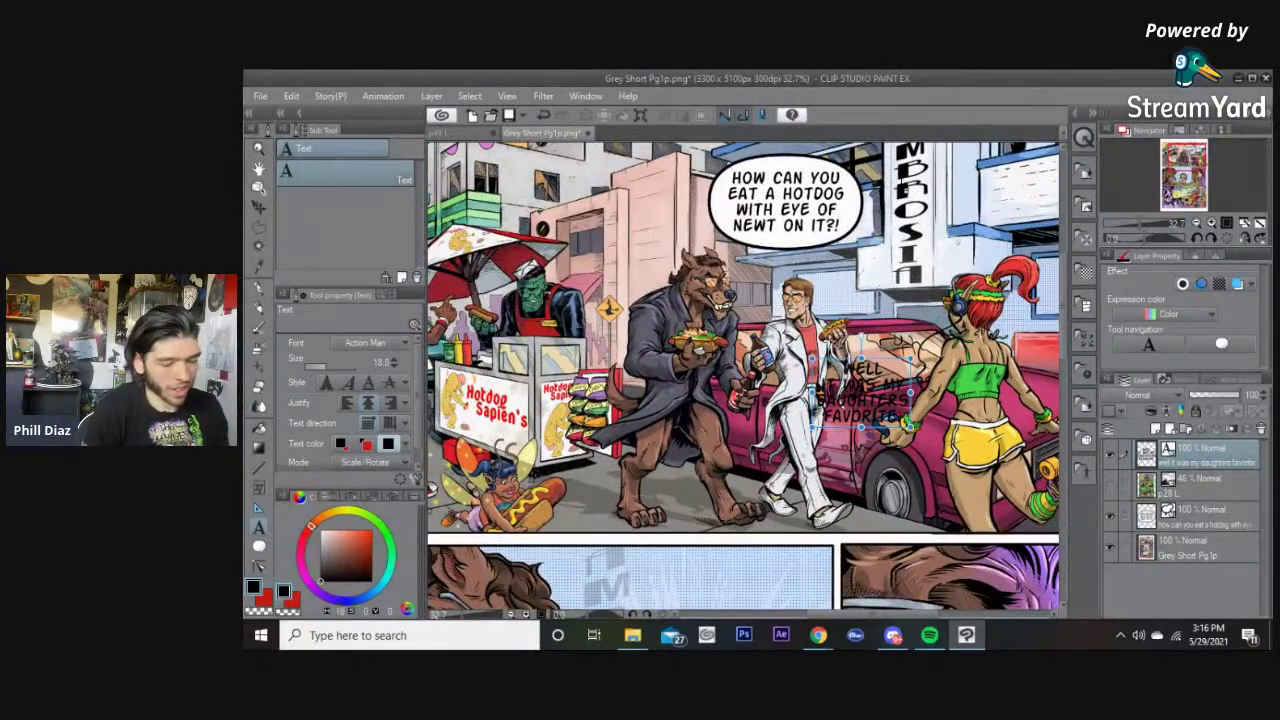
{"action": "key", "text": "o"}
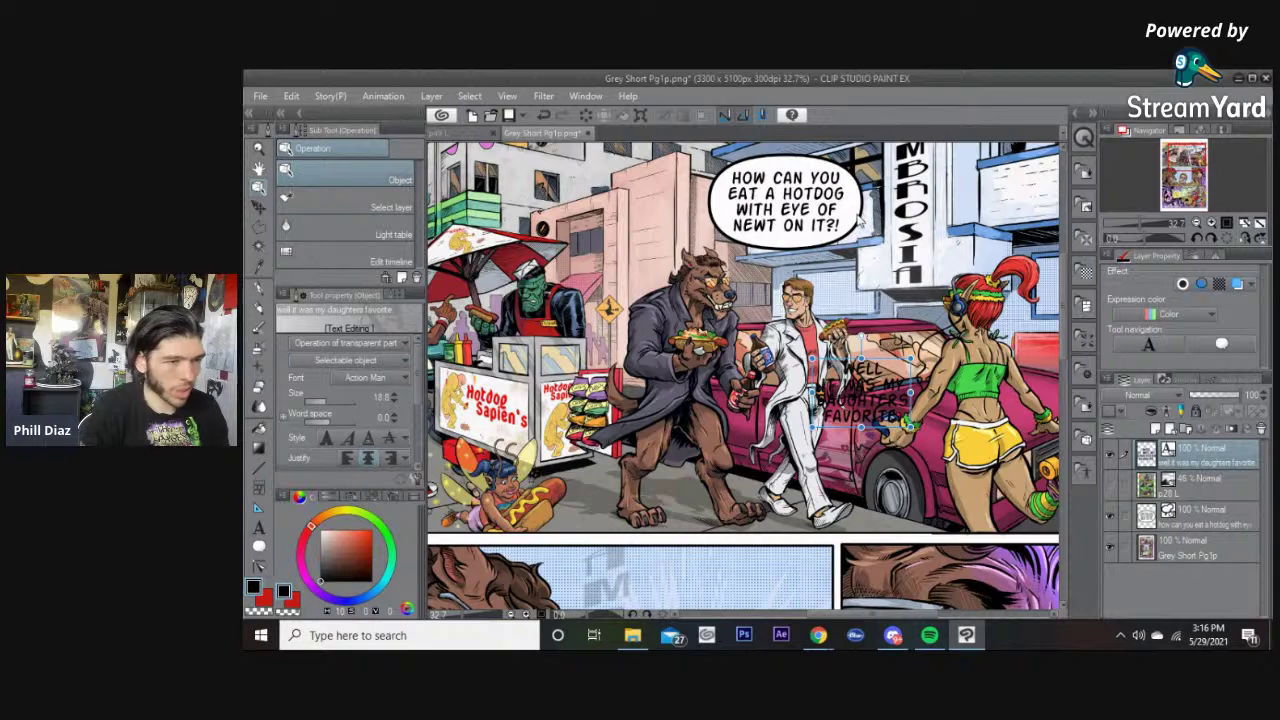
{"action": "left_click", "coordinate": [858, 222]}
{"action": "left_click_drag", "start_coordinate": [857, 216], "coordinate": [849, 208]}
{"action": "left_click_drag", "start_coordinate": [866, 383], "coordinate": [891, 278]}
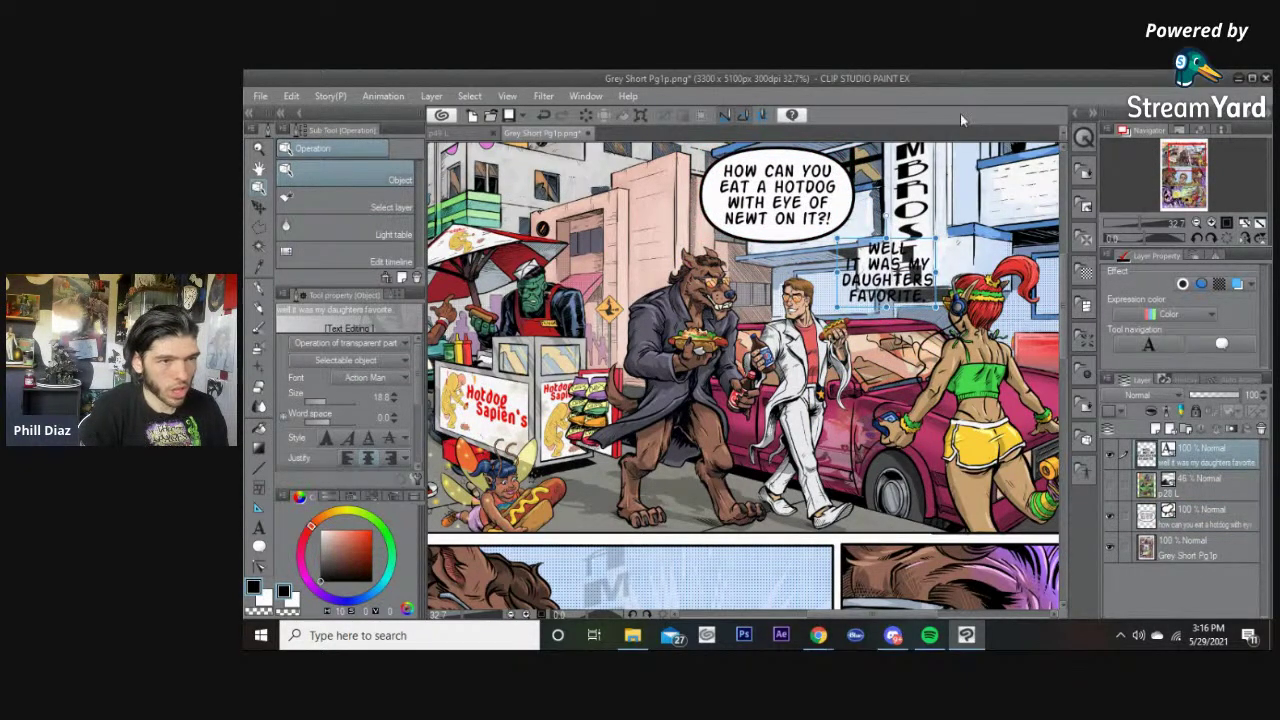
Step: Add the dialogue "I never stopped ordering it." as a separate text in the first panel, above the DAUGHTERS FAVORITE dialogue
{"action": "left_click_drag", "start_coordinate": [949, 172], "coordinate": [878, 272]}
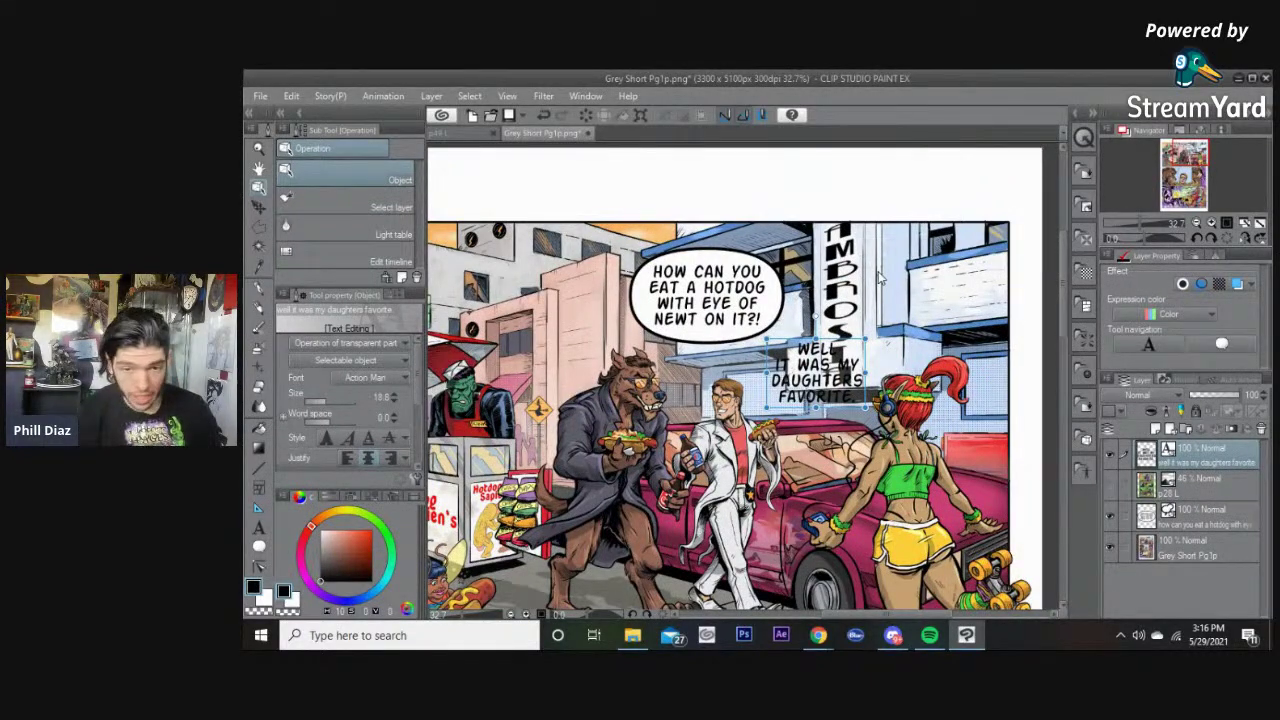
{"action": "left_click_drag", "start_coordinate": [828, 436], "coordinate": [853, 347]}
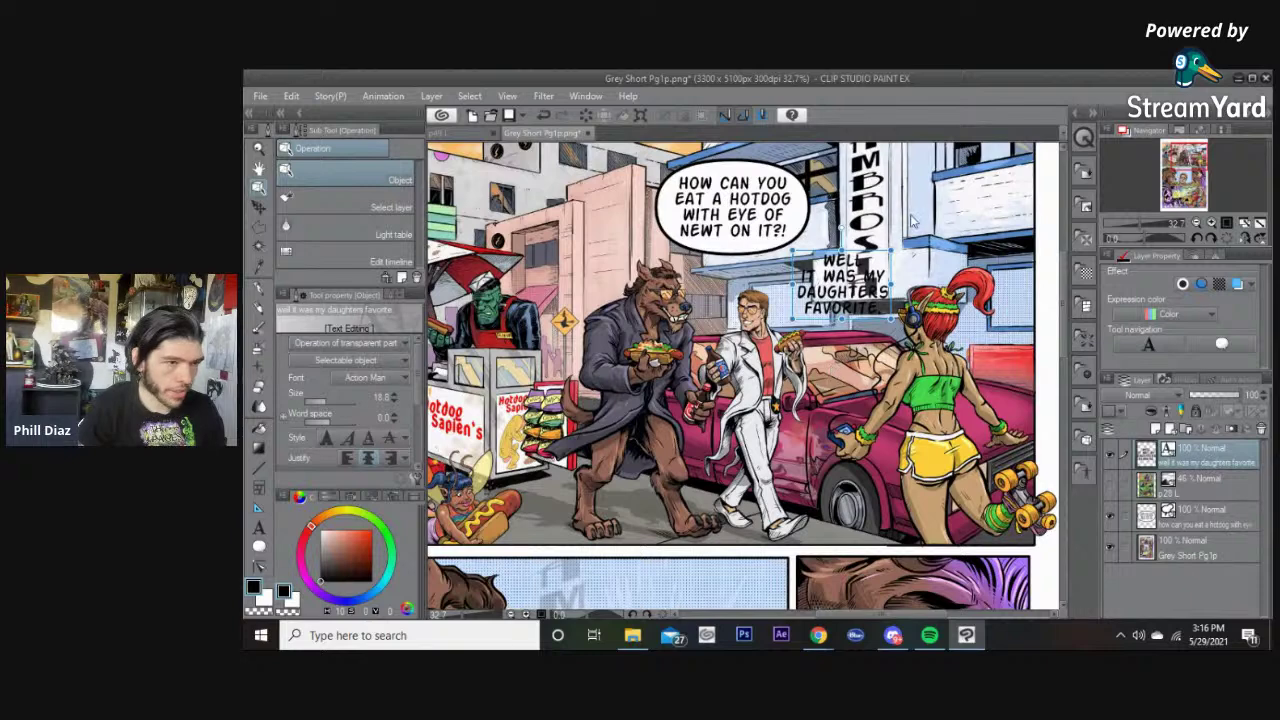
{"action": "key", "text": "t"}
{"action": "left_click", "coordinate": [858, 240]}
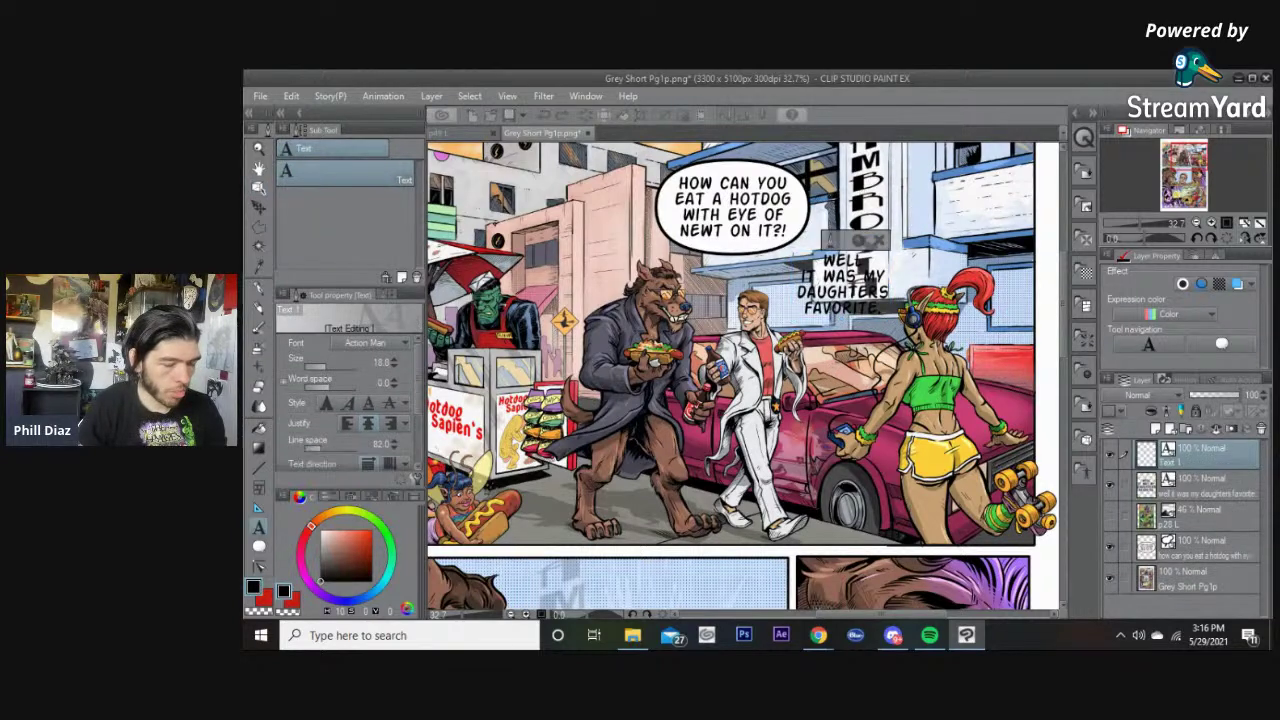
{"action": "type", "text": "I never stopped ordering it."}
{"action": "left_click", "coordinate": [920, 272]}
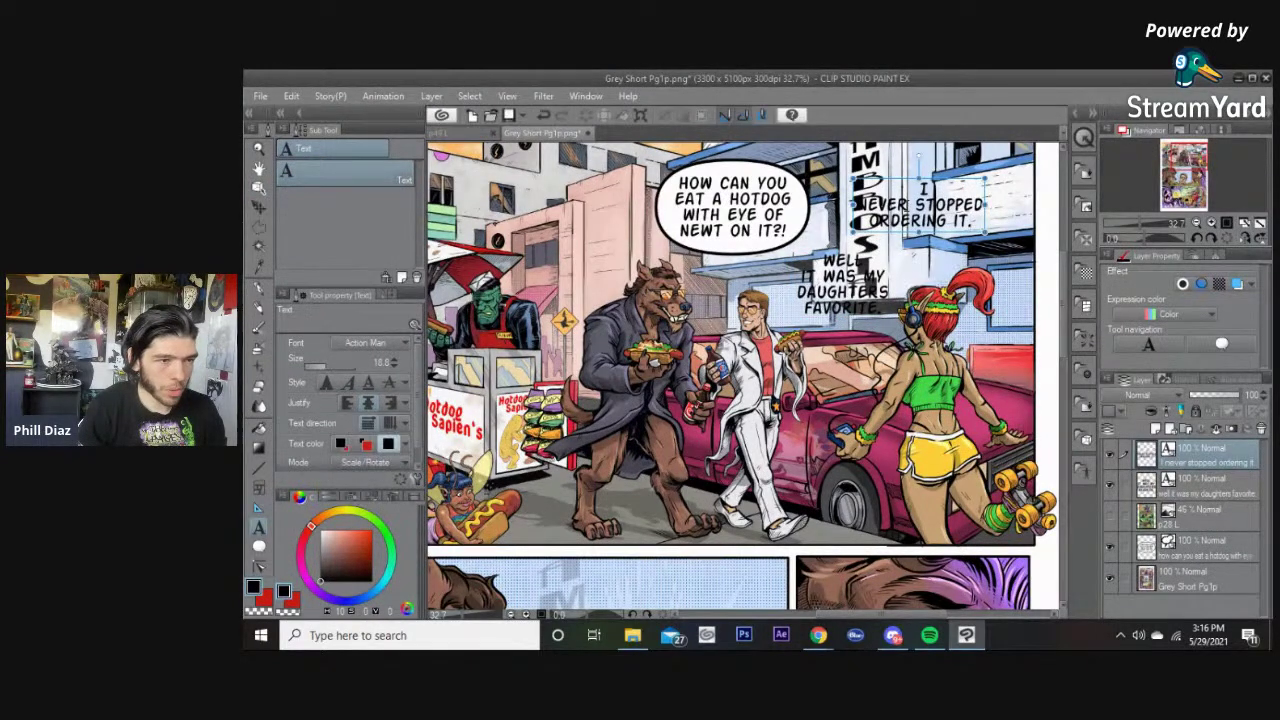
Step: Rebreak the new dialogue as "I NEVER" / "STOPPED" / "ORDERING" / "IT."
{"action": "left_click", "coordinate": [908, 203]}
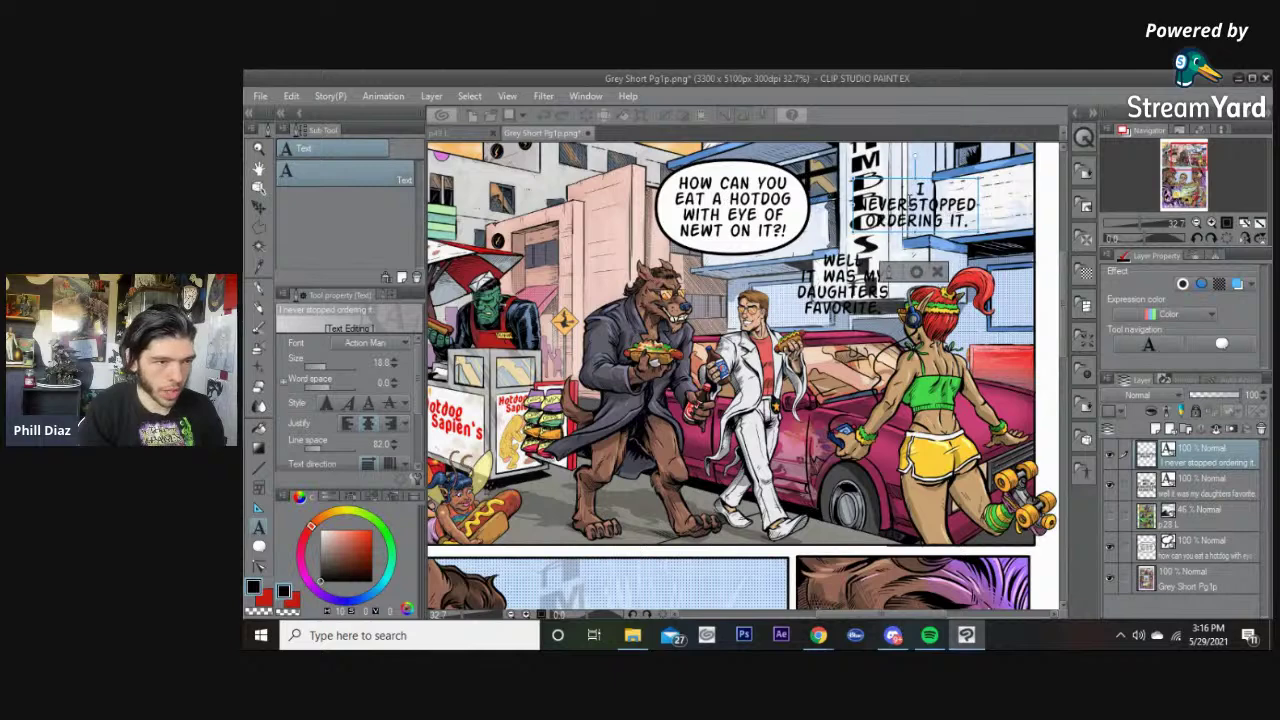
{"action": "key", "text": "Return"}
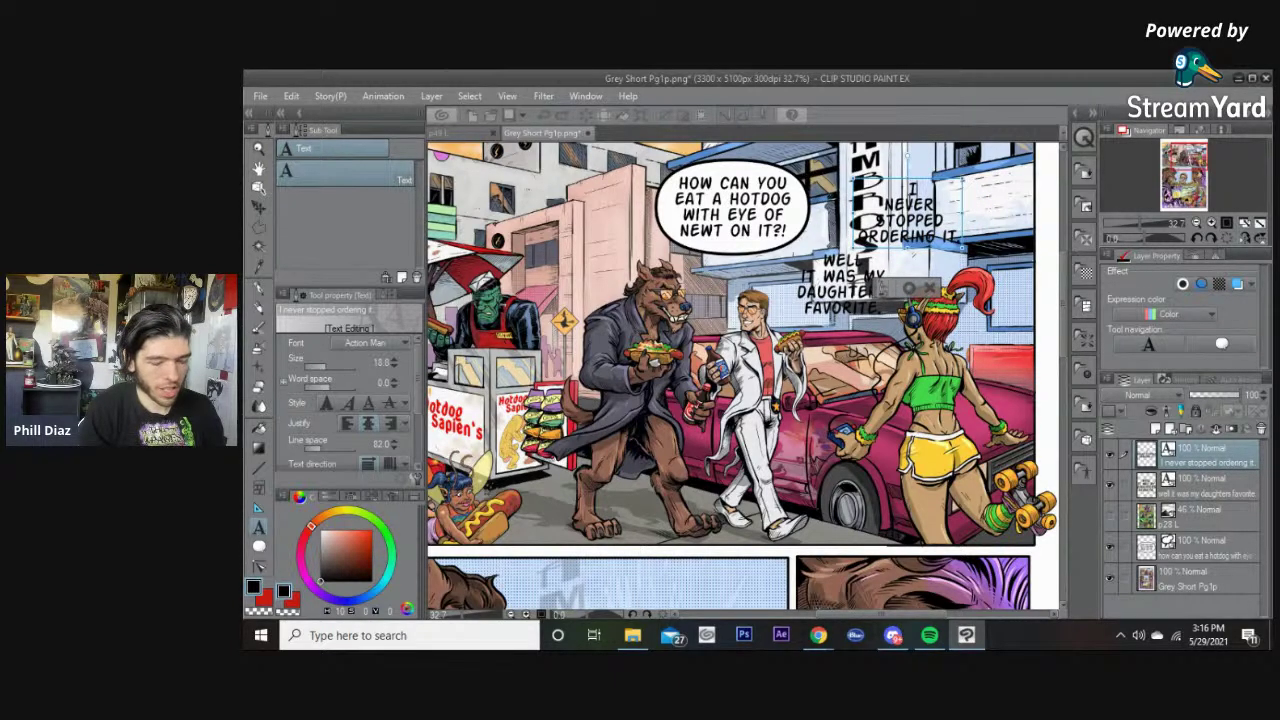
{"action": "key", "text": "BackSpace"}
{"action": "key", "text": "Down"}
{"action": "key", "text": "Down"}
{"action": "key", "text": "Right"}
{"action": "key", "text": "Right"}
{"action": "key", "text": "Right"}
{"action": "key", "text": "Right"}
{"action": "key", "text": "BackSpace"}
{"action": "key", "text": "Return"}
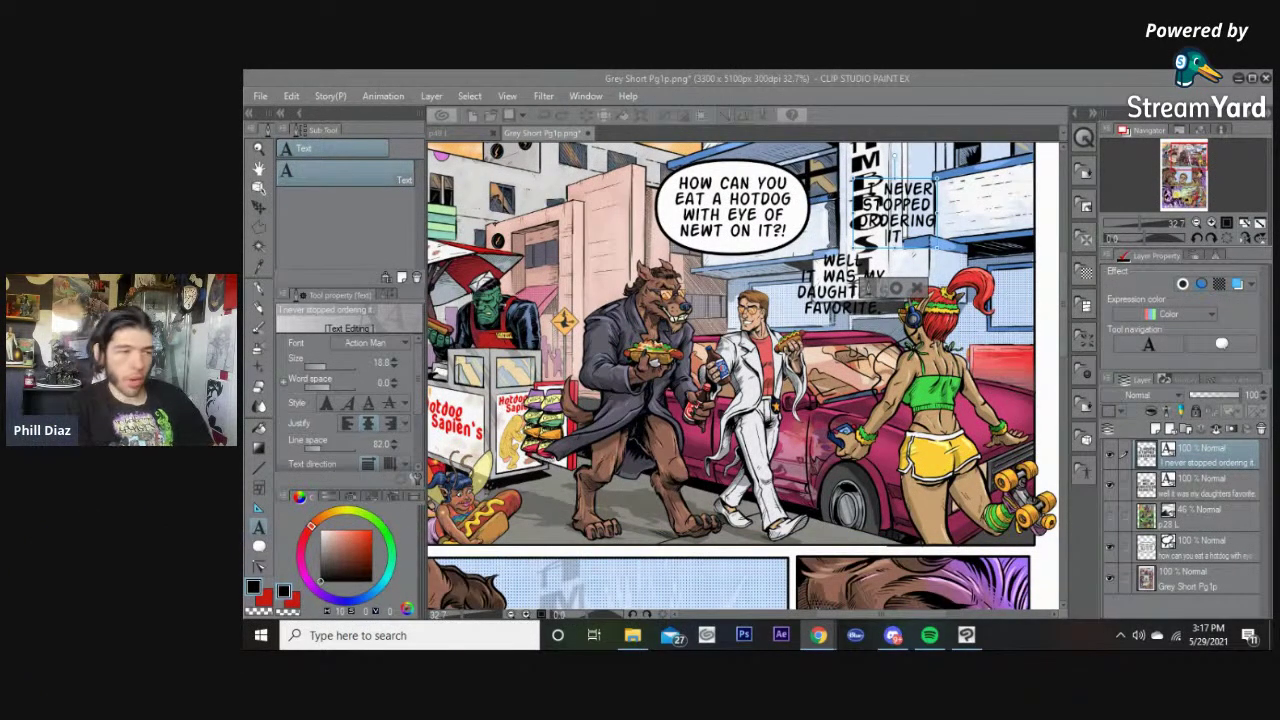
{"action": "left_click", "coordinate": [951, 71]}
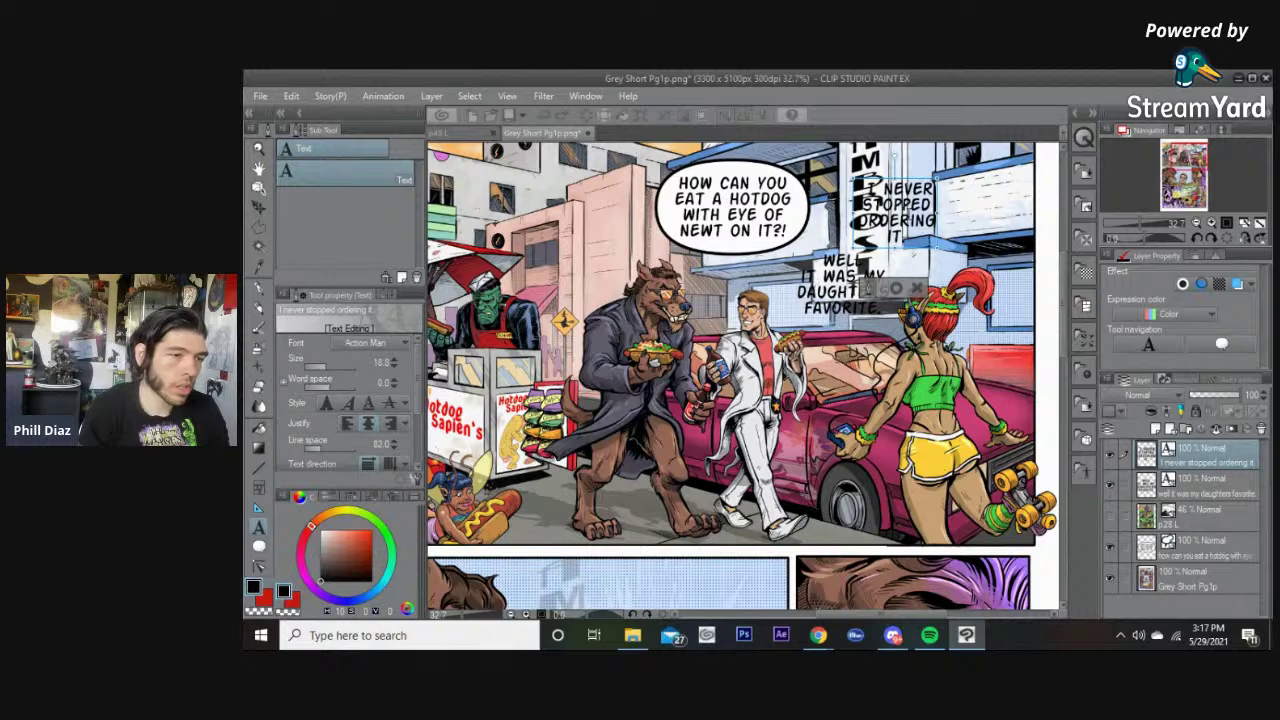
{"action": "left_click", "coordinate": [896, 288]}
Step: Try the dialogue beside the hotdog balloon, above the werewolf, with "I" on its own line, and restore the "I NEVER" line
{"action": "left_click_drag", "start_coordinate": [897, 246], "coordinate": [606, 272]}
{"action": "left_click_drag", "start_coordinate": [626, 212], "coordinate": [779, 226]}
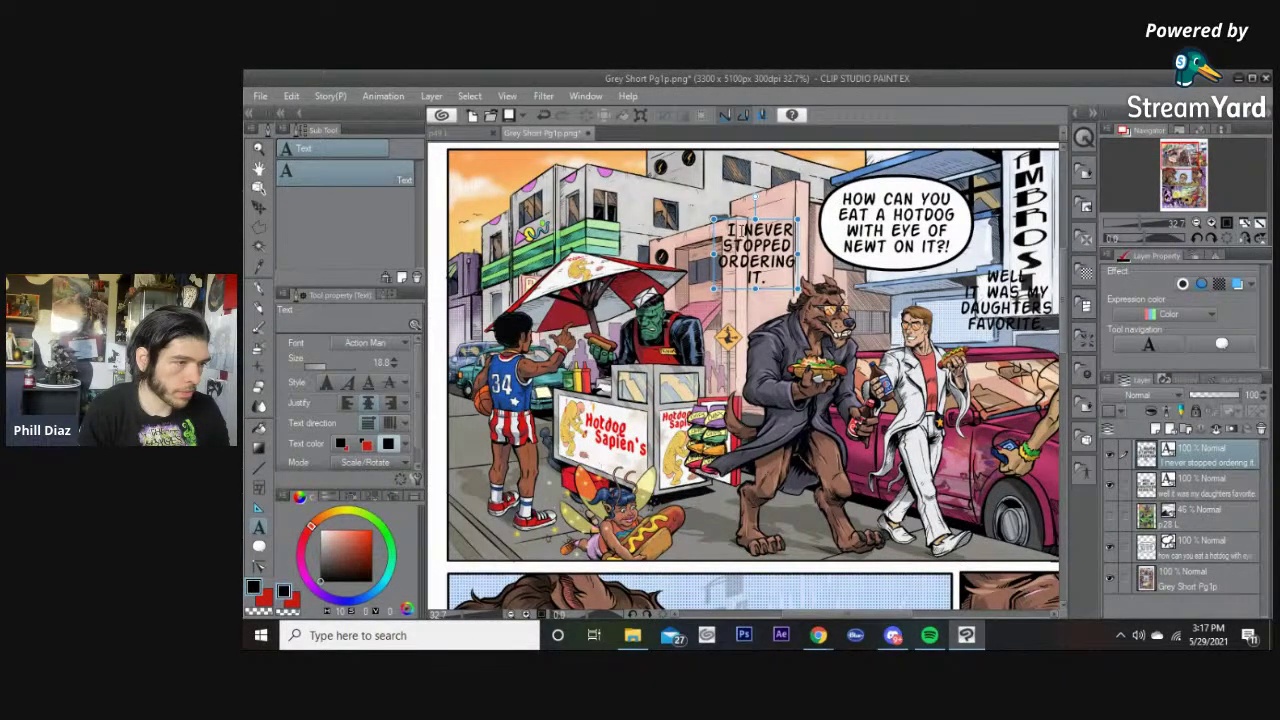
{"action": "left_click", "coordinate": [770, 232]}
{"action": "key", "text": "Return"}
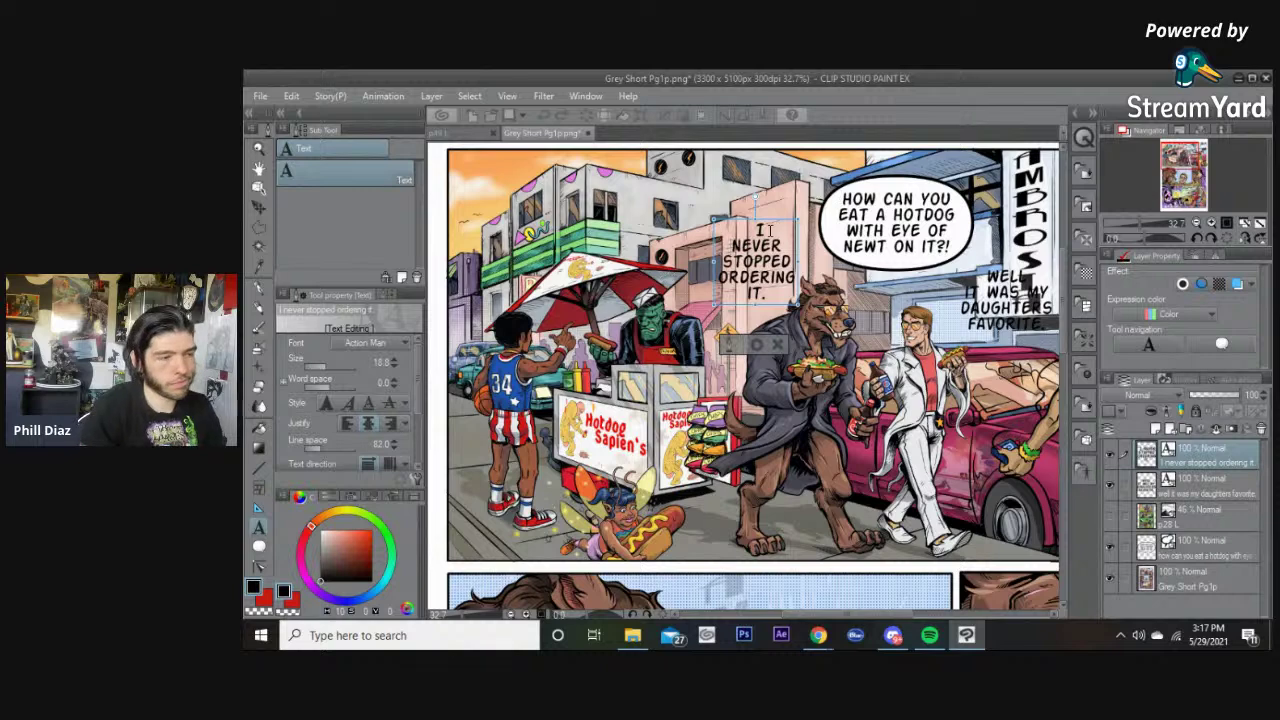
{"action": "key", "text": "BackSpace"}
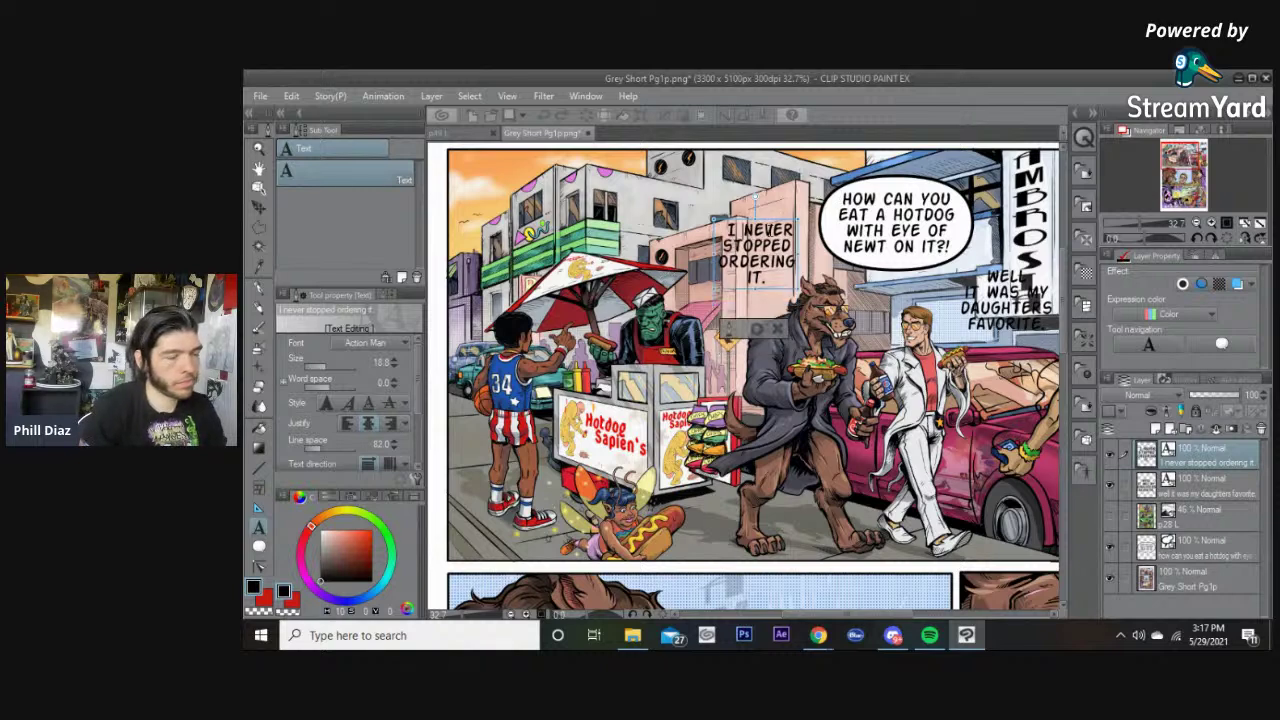
{"action": "left_click", "coordinate": [757, 330]}
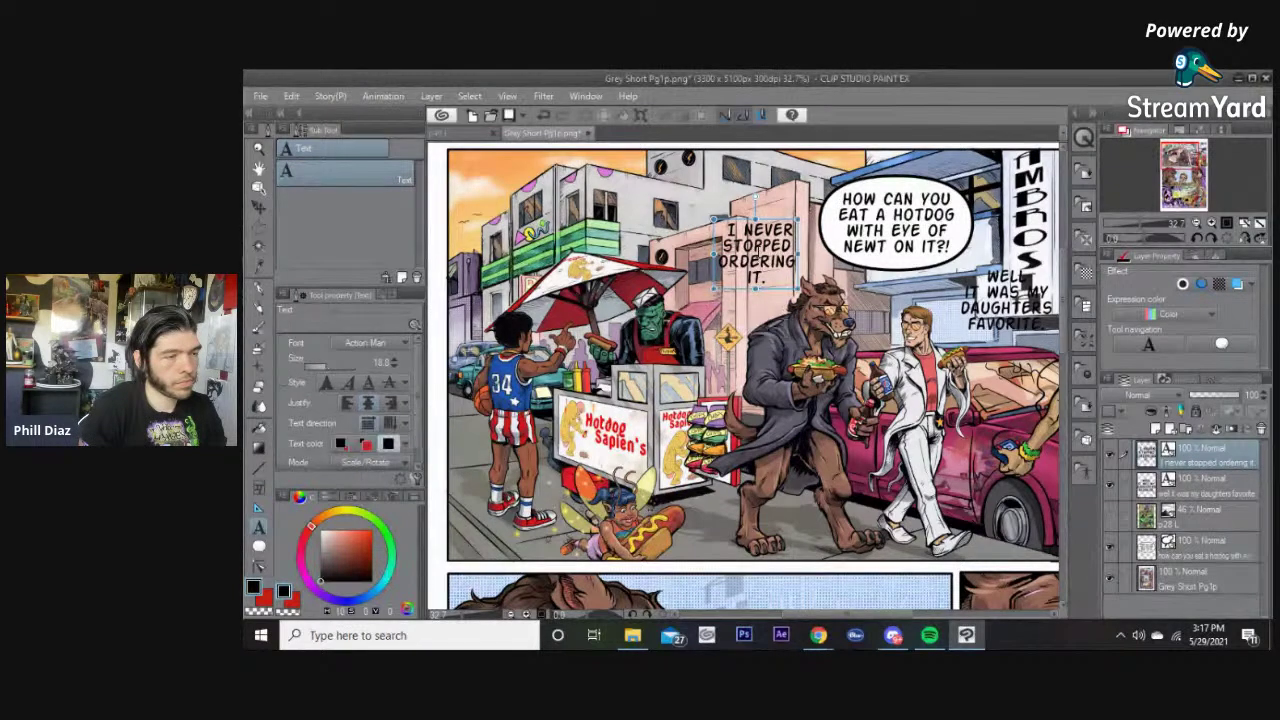
Step: Move the "I NEVER STOPPED ORDERING IT." text over the magenta car, below the DAUGHTERS FAVORITE dialogue
{"action": "left_click_drag", "start_coordinate": [760, 219], "coordinate": [928, 158]}
{"action": "left_click_drag", "start_coordinate": [764, 403], "coordinate": [844, 306]}
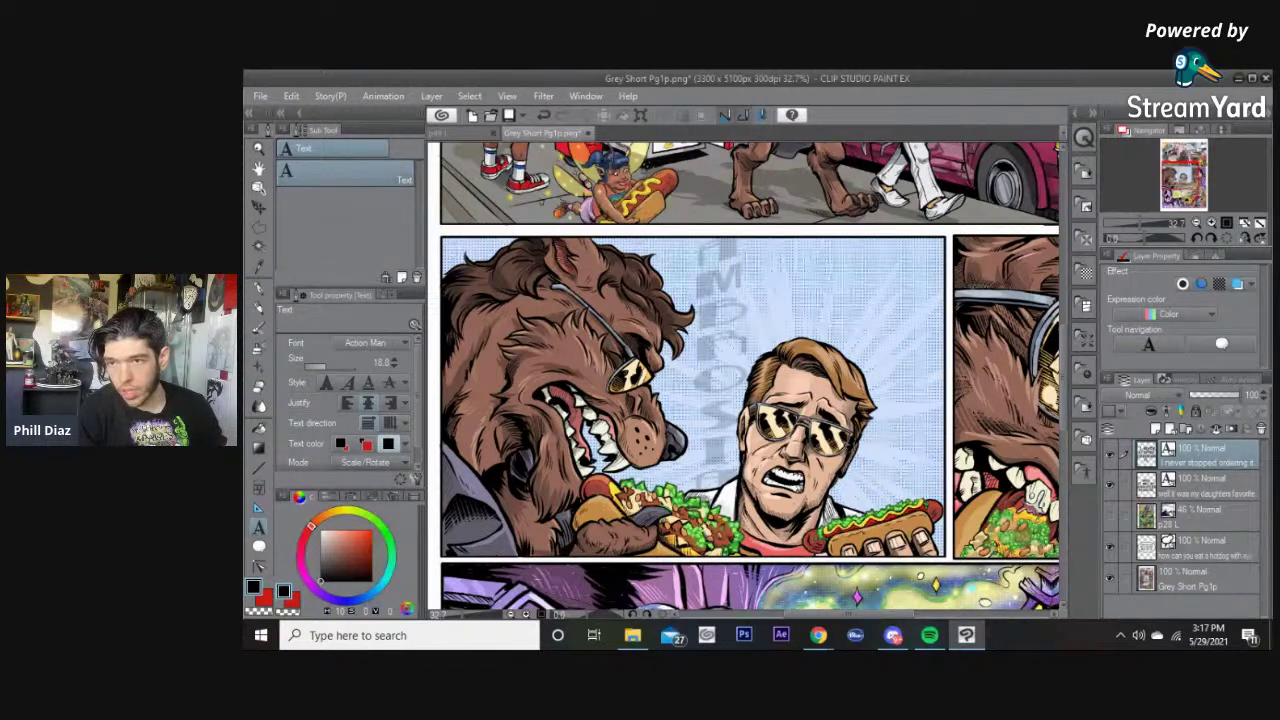
Step: Add the dialogue "OH,MAN. I'M SORRY I BROUGHT IT UP." as a new text in the second panel
{"action": "key", "text": "alt+Tab"}
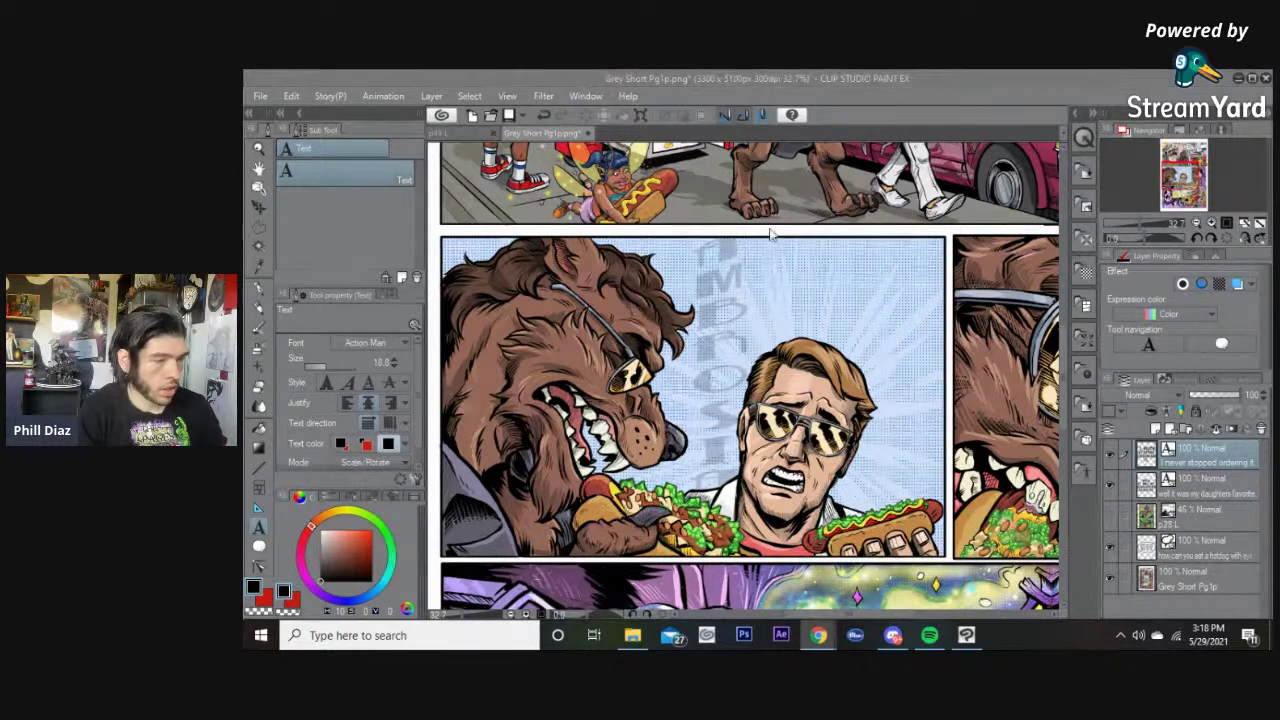
{"action": "key", "text": "t"}
{"action": "key", "text": "t"}
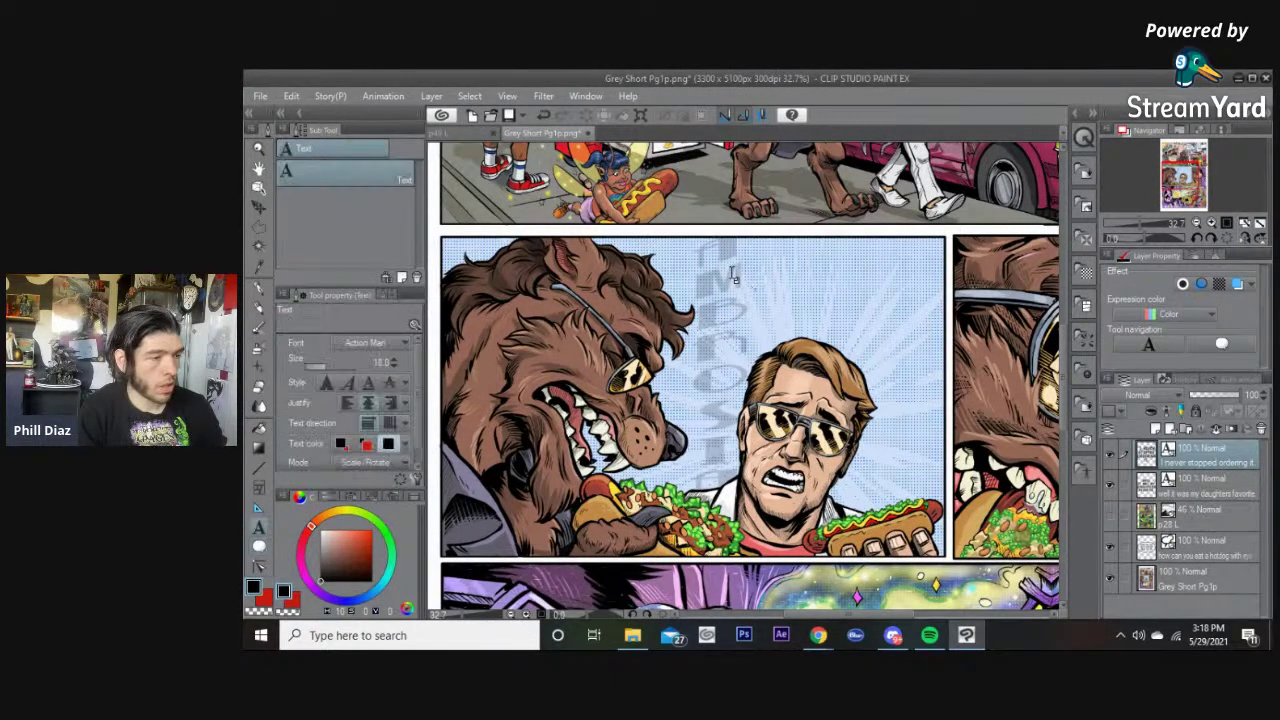
{"action": "left_click", "coordinate": [731, 272]}
{"action": "type", "text": "OH,MAN. I'M SORRY I BROUGHT IT UP."}
Step: Break the dialogue as "OH,MAN." / "I'M SORRY" / "I BROUGHT" / "IT UP." and move it to the second panel's upper-right area, above the man
{"action": "left_click", "coordinate": [793, 280]}
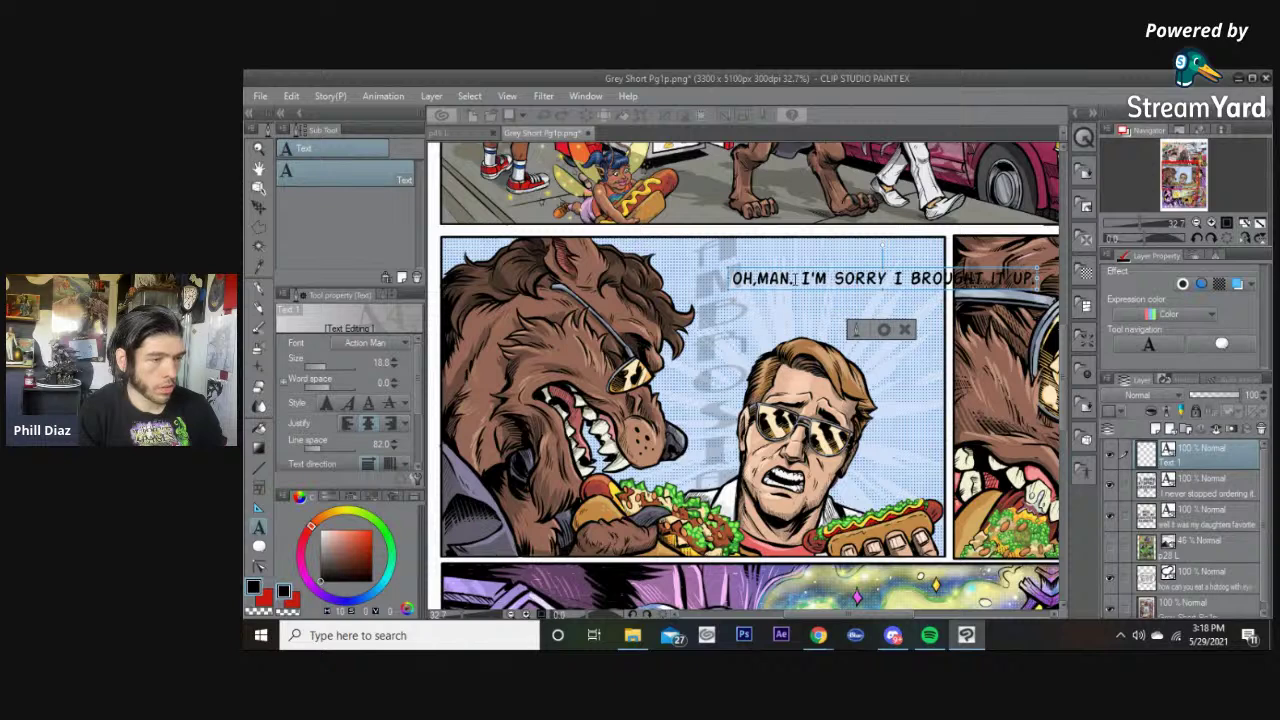
{"action": "key", "text": "Return"}
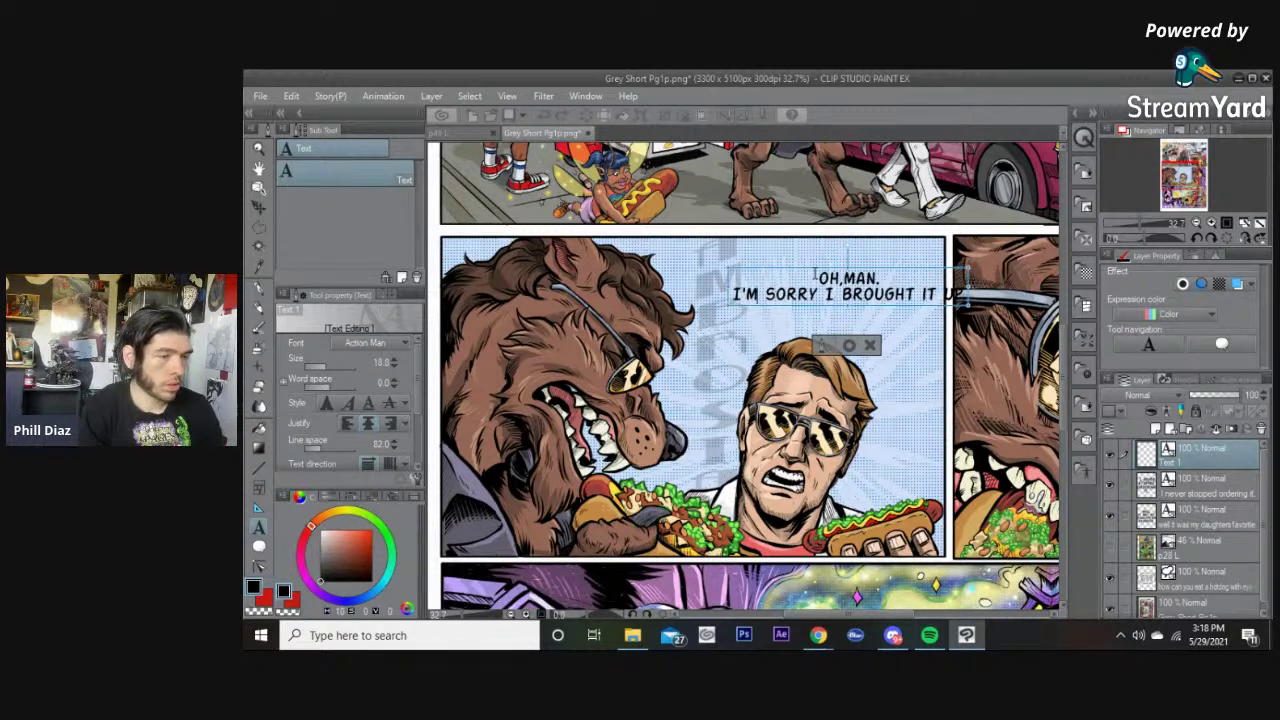
{"action": "left_click", "coordinate": [832, 294]}
{"action": "key", "text": "Return"}
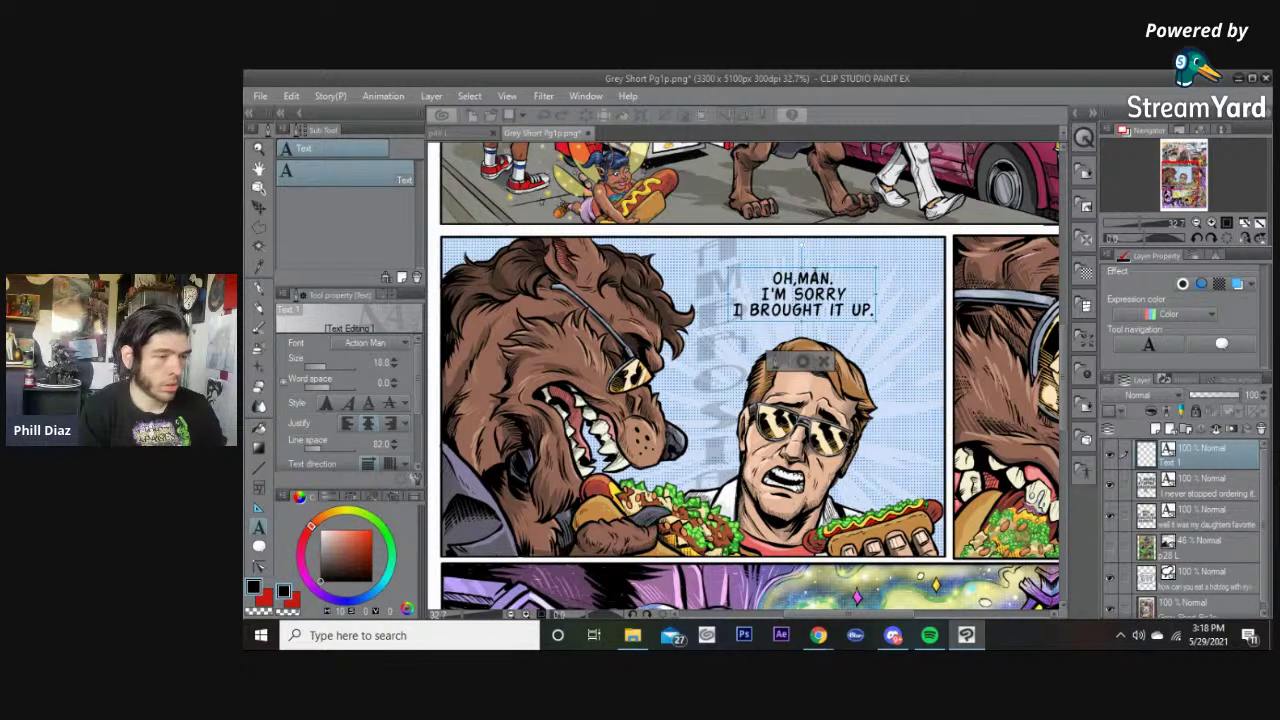
{"action": "left_click", "coordinate": [828, 310]}
{"action": "key", "text": "Return"}
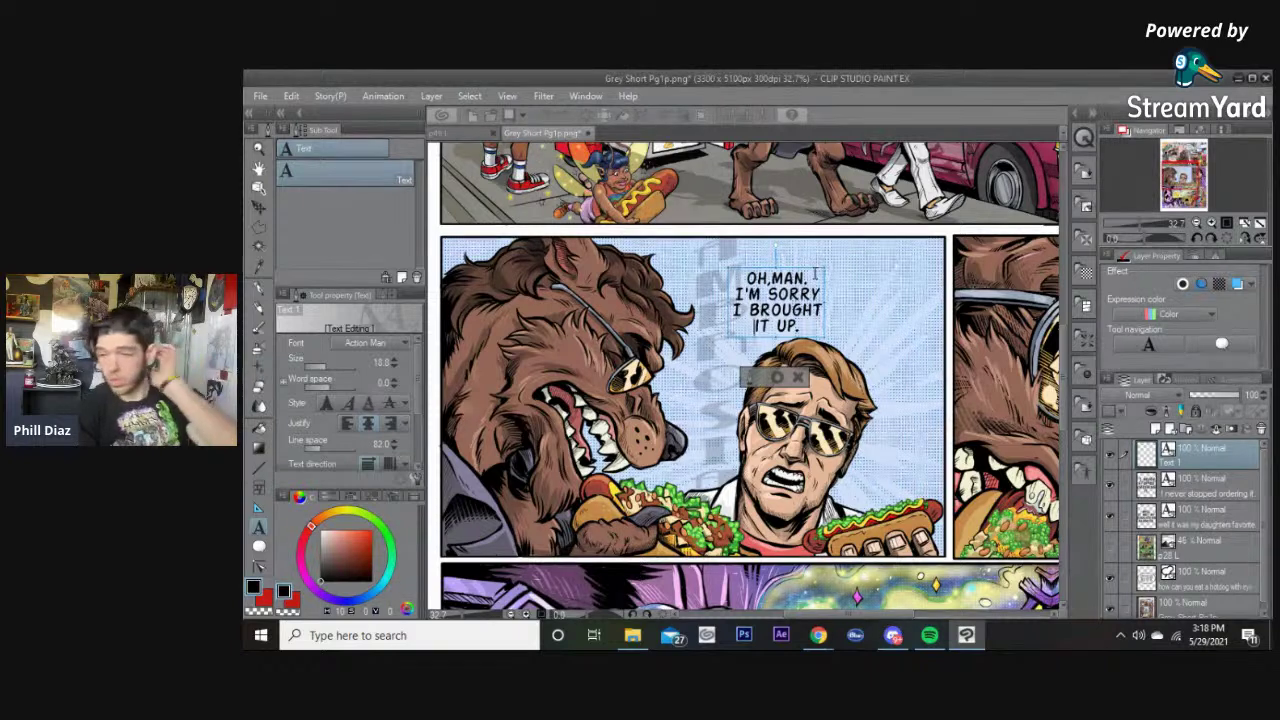
{"action": "left_click", "coordinate": [776, 377]}
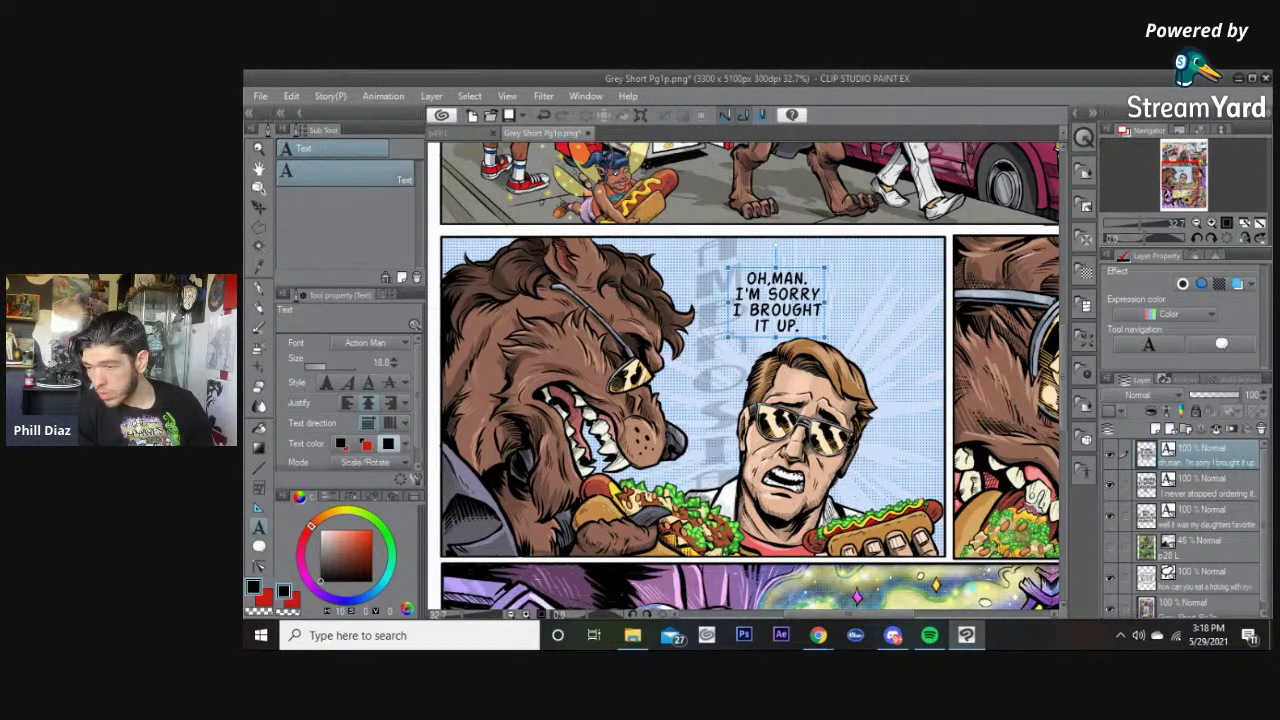
{"action": "left_click_drag", "start_coordinate": [776, 302], "coordinate": [857, 290]}
{"action": "scroll", "coordinate": [862, 296], "scroll_direction": "down", "scroll_amount": 1}
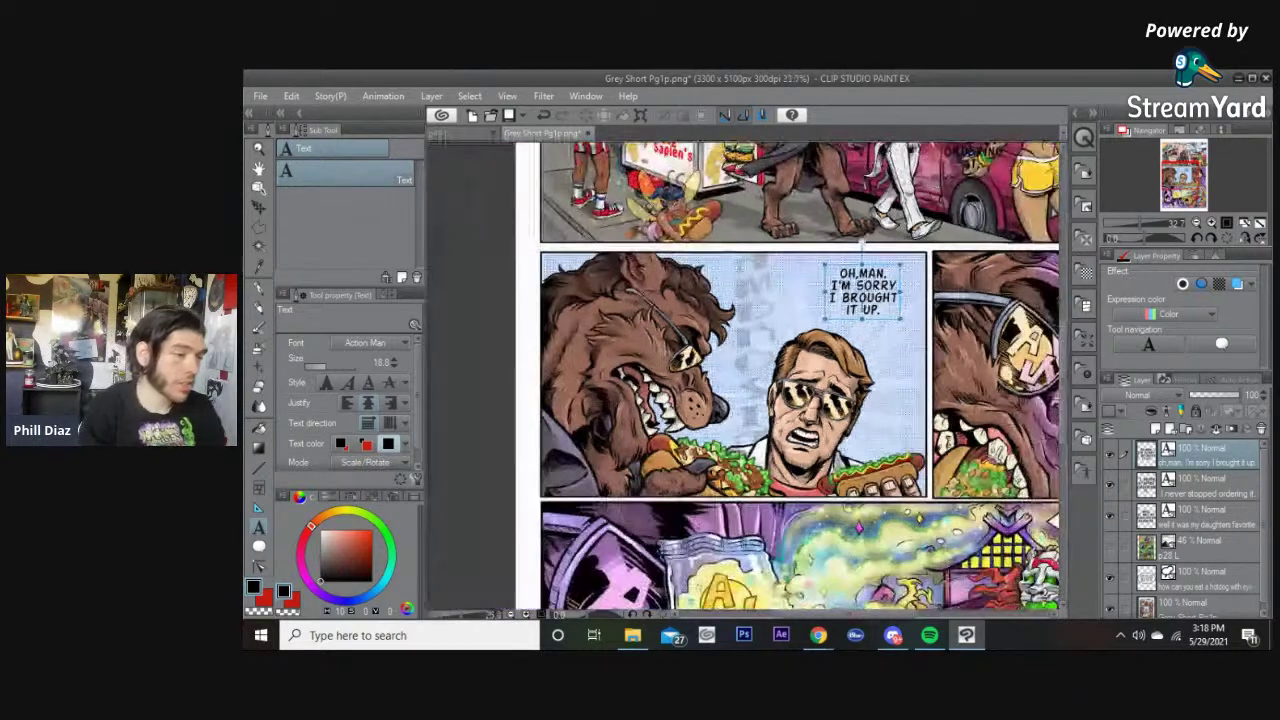
Step: Look over the page from the first panel down to the purple bottom panel and back to review the artwork and dialogue placement
{"action": "left_click_drag", "start_coordinate": [812, 342], "coordinate": [767, 364]}
{"action": "left_click_drag", "start_coordinate": [822, 316], "coordinate": [817, 313]}
{"action": "left_click_drag", "start_coordinate": [787, 192], "coordinate": [734, 398]}
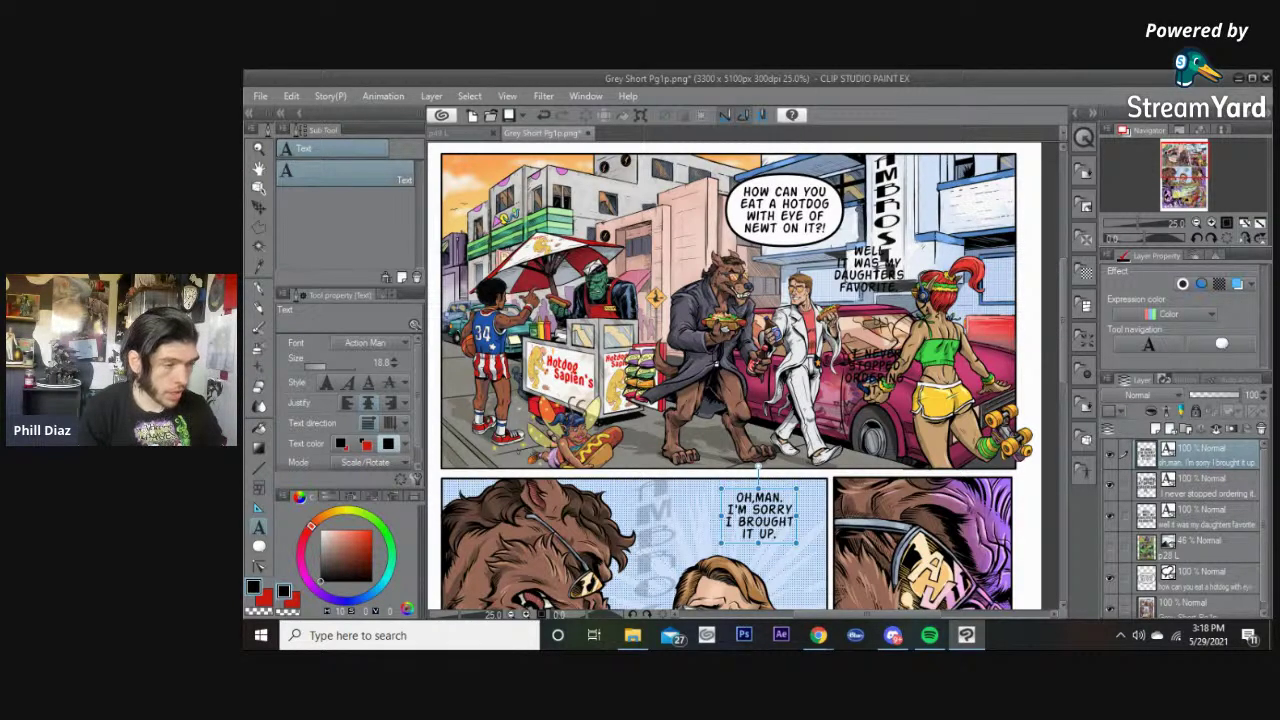
{"action": "key", "text": "space"}
{"action": "left_click_drag", "start_coordinate": [719, 394], "coordinate": [724, 334]}
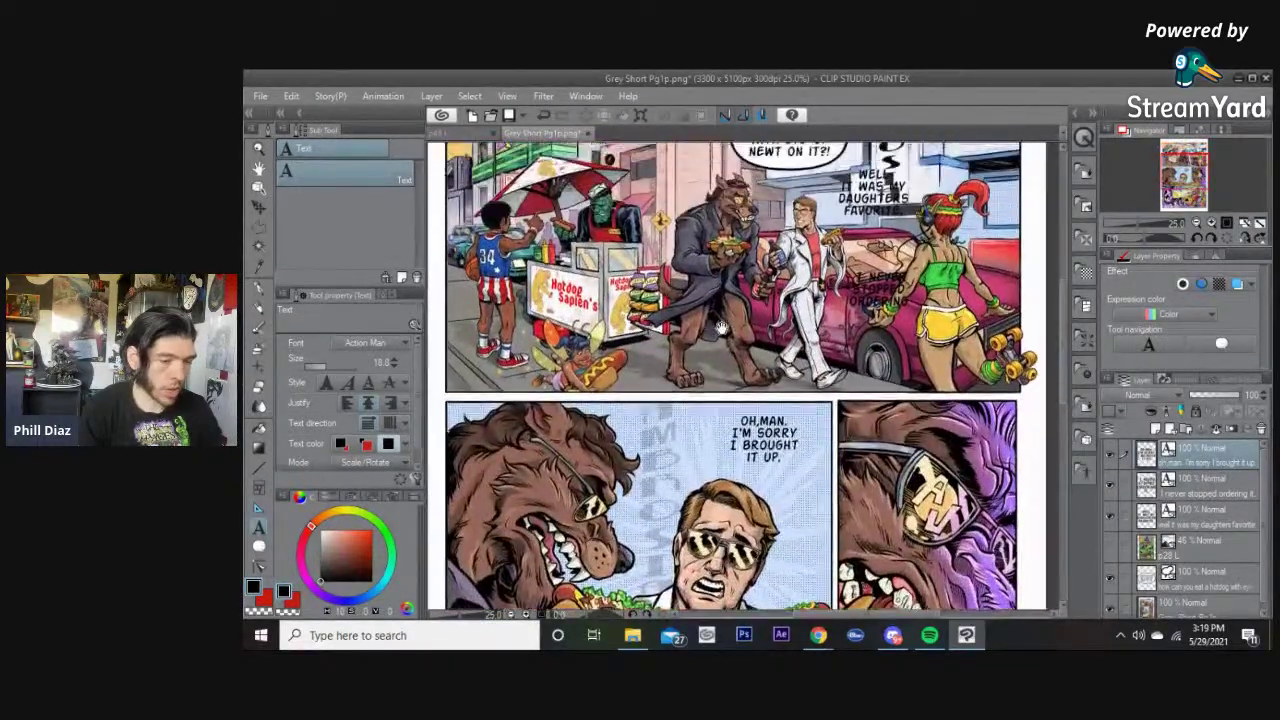
{"action": "left_click_drag", "start_coordinate": [712, 505], "coordinate": [712, 359]}
{"action": "left_click_drag", "start_coordinate": [718, 213], "coordinate": [718, 217]}
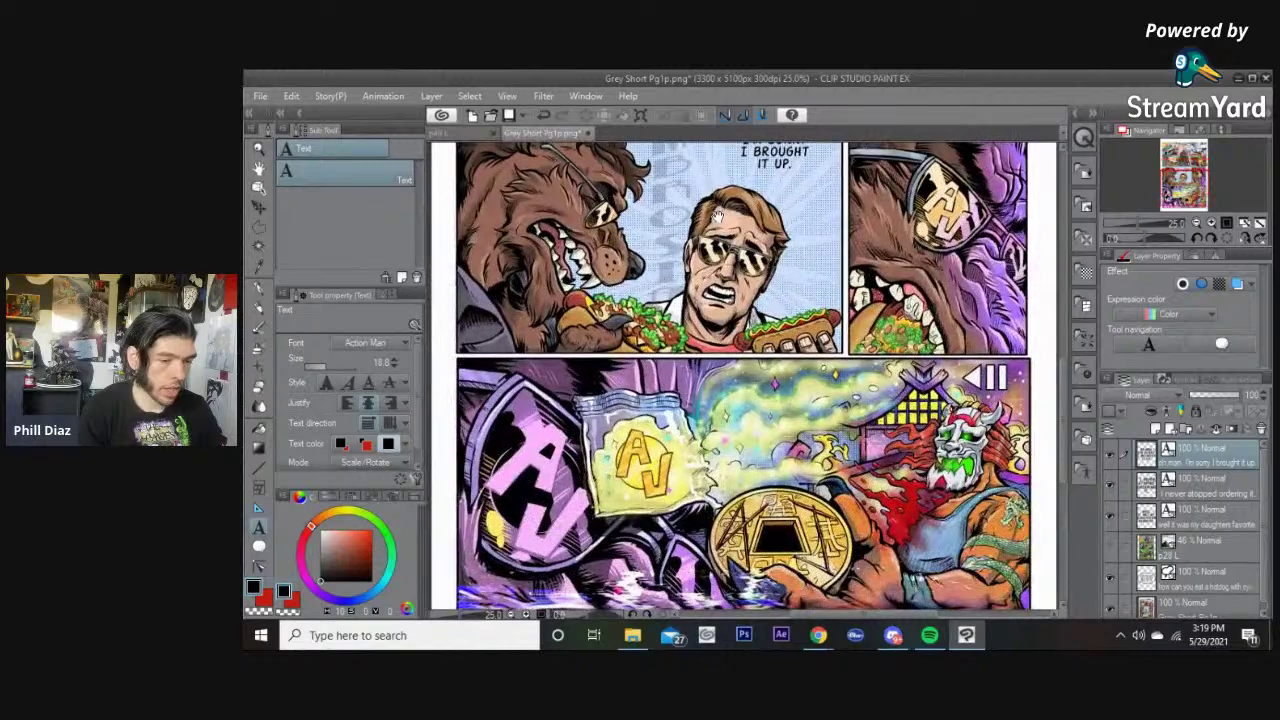
{"action": "scroll", "coordinate": [717, 213], "scroll_direction": "up", "scroll_amount": 5}
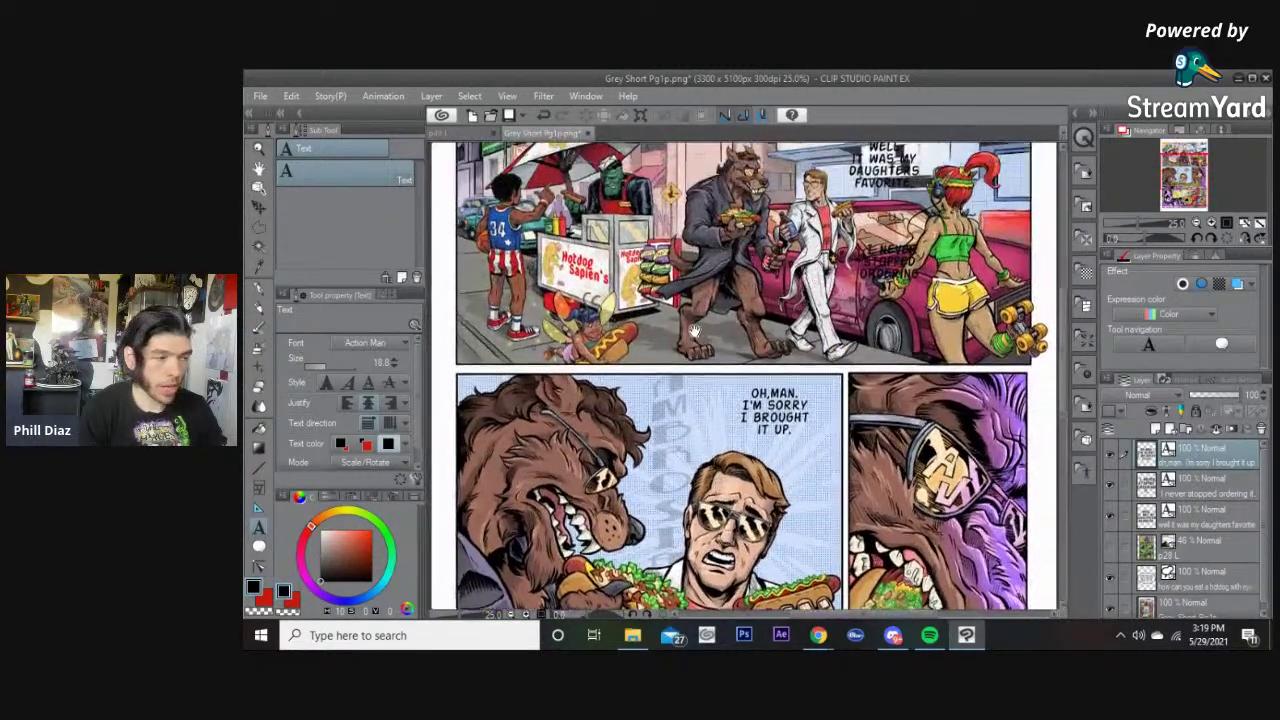
{"action": "left_click_drag", "start_coordinate": [779, 369], "coordinate": [784, 367]}
{"action": "left_click_drag", "start_coordinate": [727, 232], "coordinate": [738, 331]}
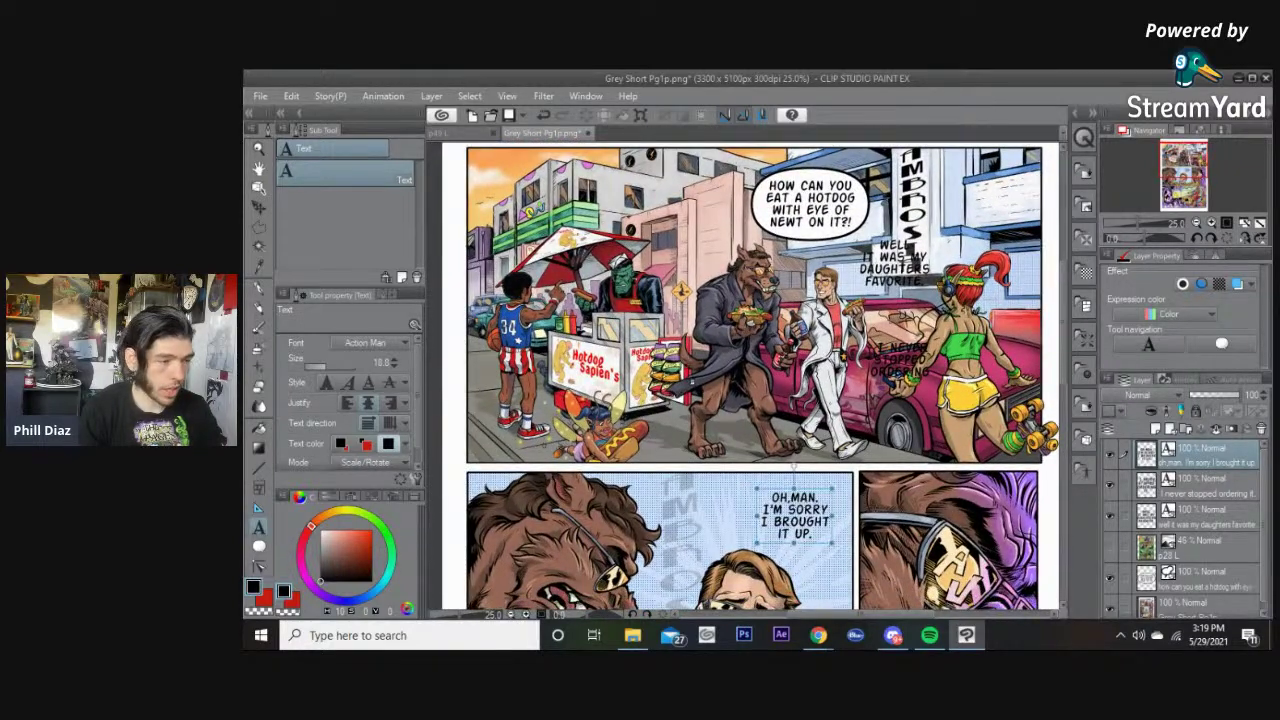
Step: Examine the first panel up close, from the hotdog cart to the car and skater, and return to the second panel's dialogue
{"action": "scroll", "coordinate": [848, 395], "scroll_direction": "up", "scroll_amount": 4}
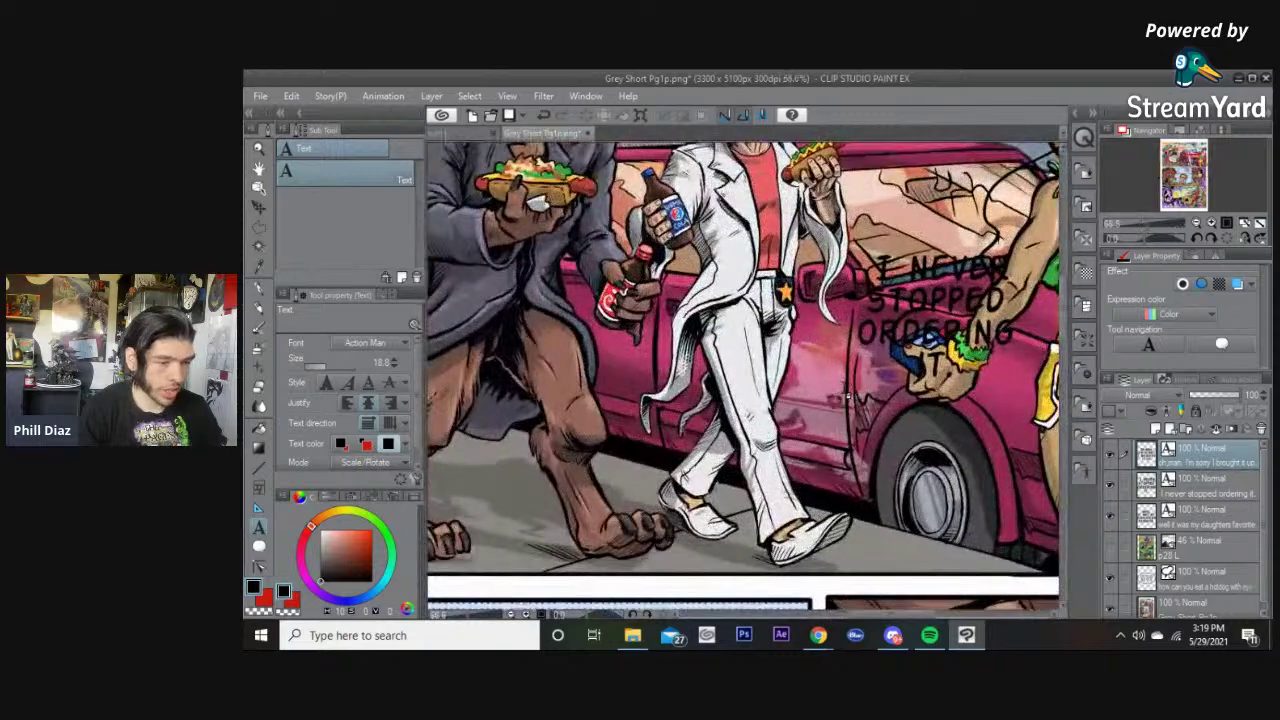
{"action": "scroll", "coordinate": [870, 379], "scroll_direction": "down", "scroll_amount": 3}
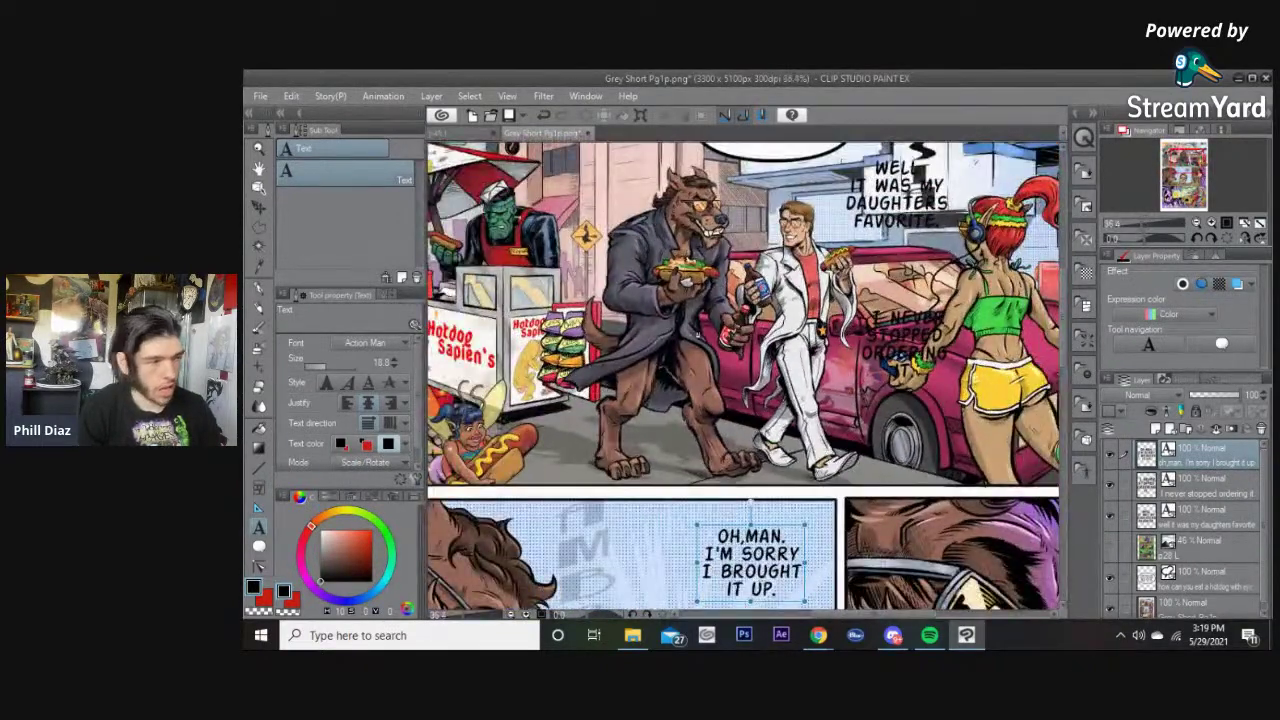
{"action": "scroll", "coordinate": [637, 295], "scroll_direction": "down", "scroll_amount": 1}
{"action": "left_click_drag", "start_coordinate": [634, 282], "coordinate": [868, 354]}
{"action": "scroll", "coordinate": [759, 344], "scroll_direction": "up", "scroll_amount": 5}
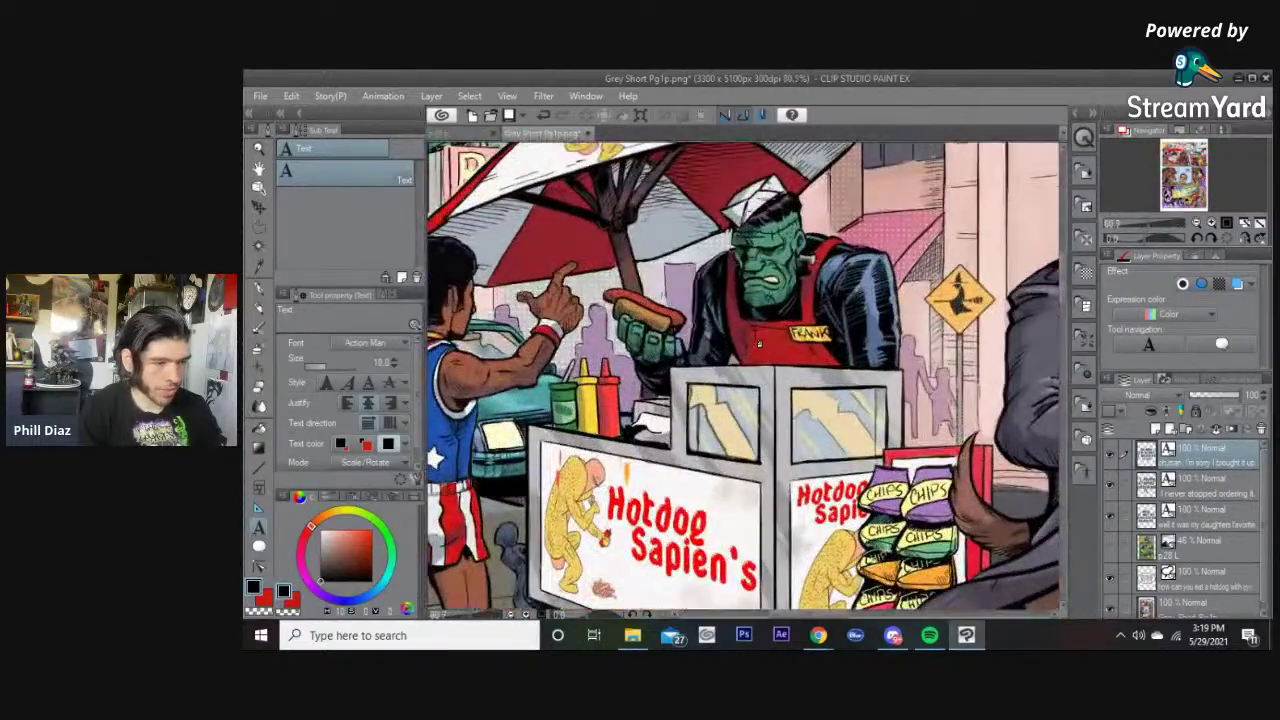
{"action": "scroll", "coordinate": [706, 320], "scroll_direction": "down", "scroll_amount": 1}
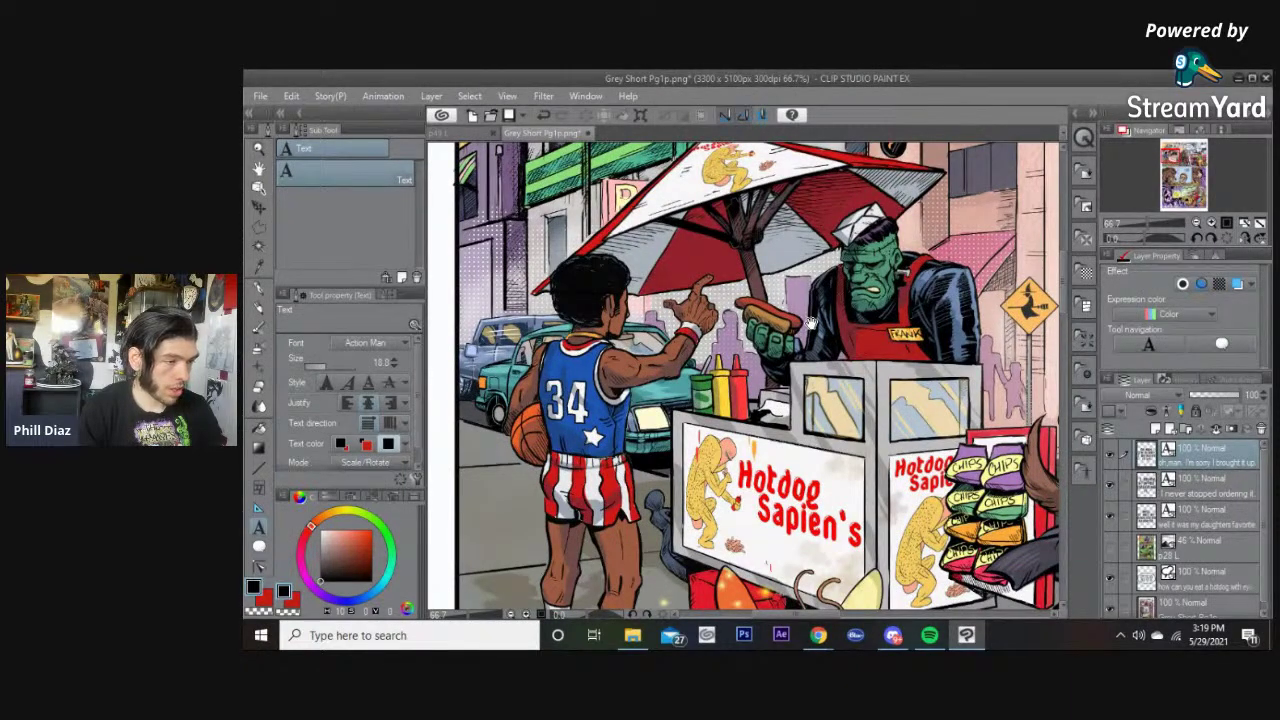
{"action": "scroll", "coordinate": [815, 347], "scroll_direction": "down", "scroll_amount": 1}
{"action": "left_click_drag", "start_coordinate": [800, 395], "coordinate": [781, 281]}
{"action": "scroll", "coordinate": [791, 395], "scroll_direction": "up", "scroll_amount": 1}
{"action": "left_click_drag", "start_coordinate": [782, 365], "coordinate": [746, 368]}
{"action": "left_click_drag", "start_coordinate": [963, 348], "coordinate": [640, 434]}
{"action": "left_click_drag", "start_coordinate": [961, 212], "coordinate": [659, 301]}
{"action": "scroll", "coordinate": [659, 301], "scroll_direction": "down", "scroll_amount": 1}
{"action": "left_click_drag", "start_coordinate": [808, 235], "coordinate": [801, 289]}
{"action": "scroll", "coordinate": [799, 287], "scroll_direction": "down", "scroll_amount": 4}
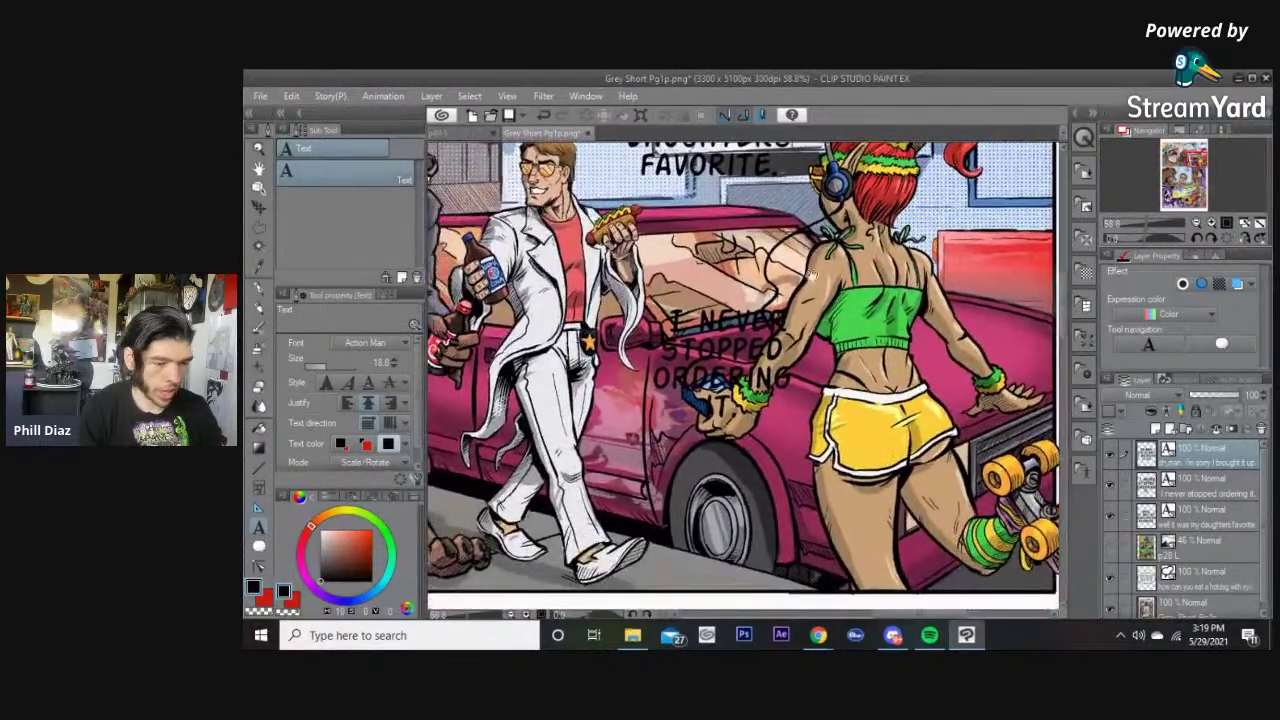
{"action": "left_click_drag", "start_coordinate": [796, 287], "coordinate": [865, 352]}
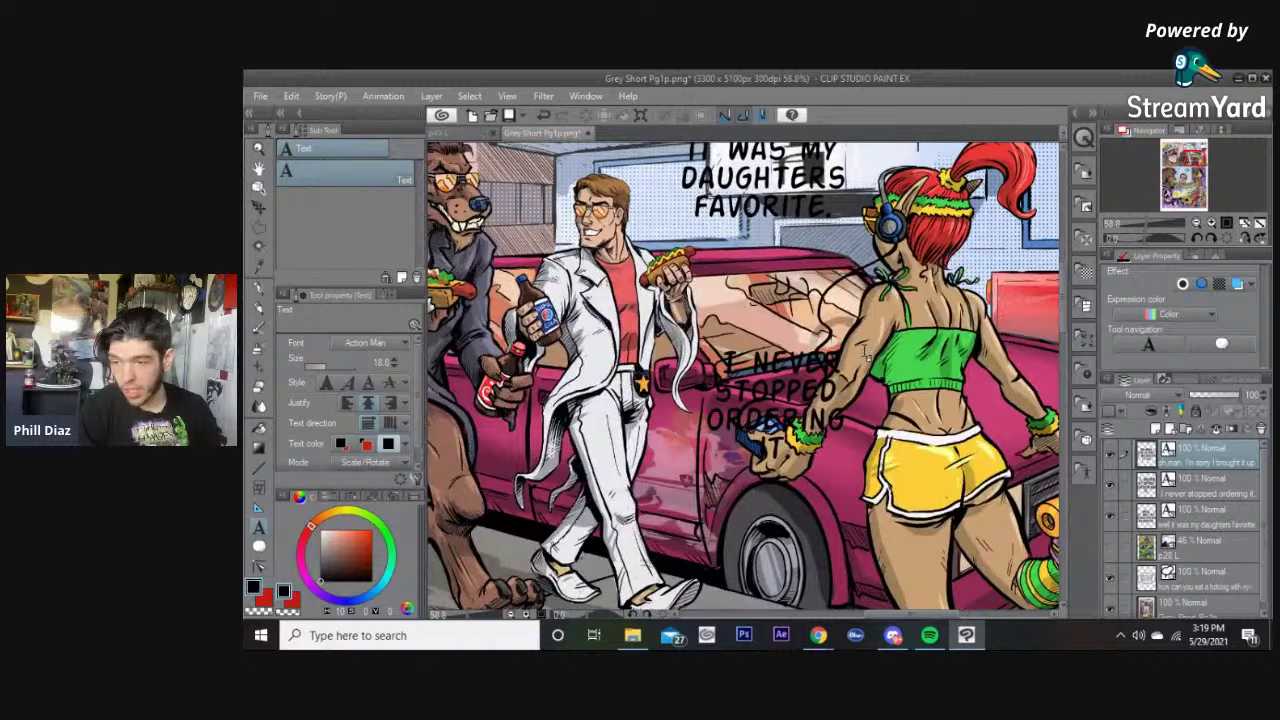
{"action": "scroll", "coordinate": [866, 352], "scroll_direction": "down", "scroll_amount": 2}
{"action": "left_click_drag", "start_coordinate": [826, 232], "coordinate": [944, 276]}
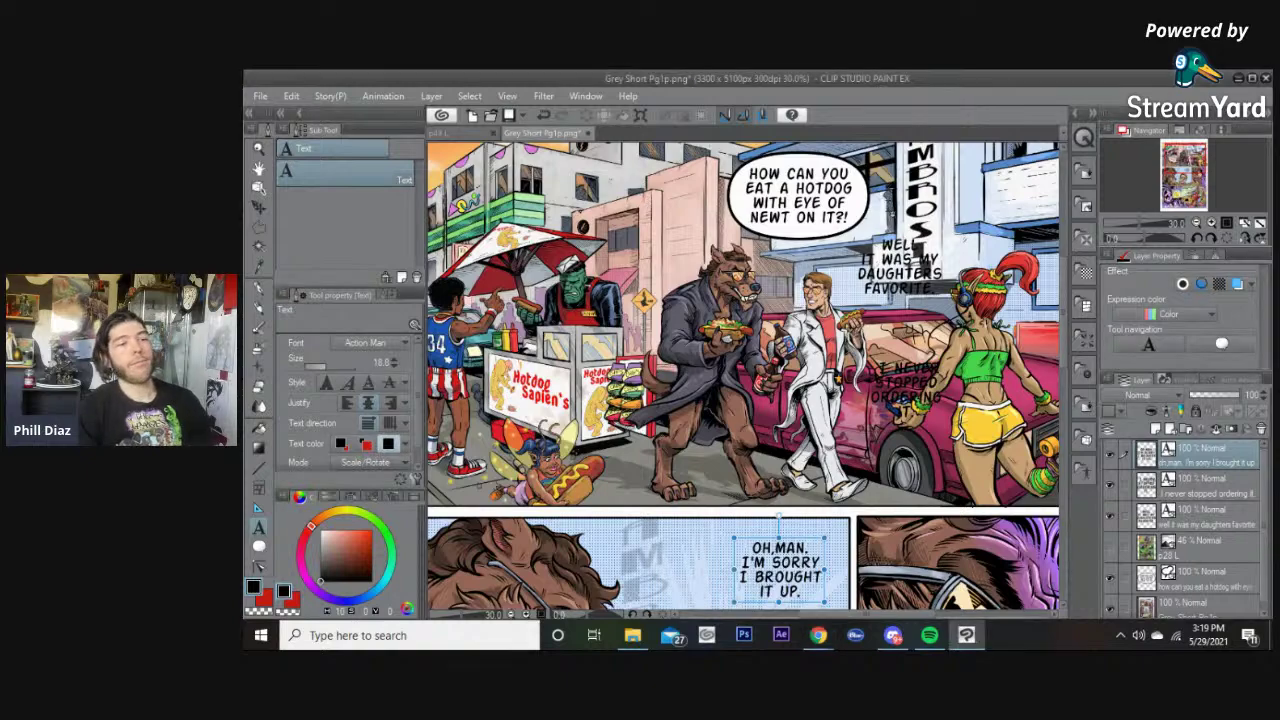
{"action": "left_click_drag", "start_coordinate": [768, 274], "coordinate": [799, 289]}
{"action": "scroll", "coordinate": [799, 290], "scroll_direction": "down", "scroll_amount": 1}
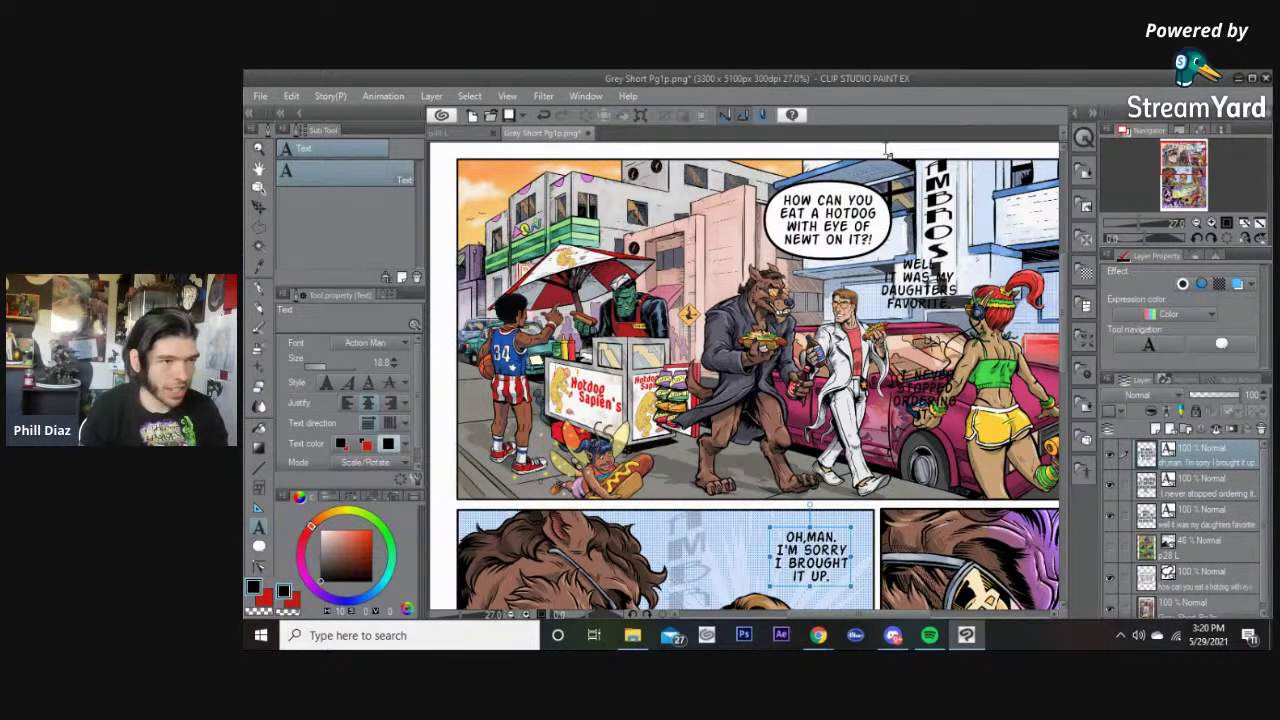
{"action": "left_click_drag", "start_coordinate": [855, 366], "coordinate": [850, 337]}
{"action": "scroll", "coordinate": [812, 290], "scroll_direction": "down", "scroll_amount": 8}
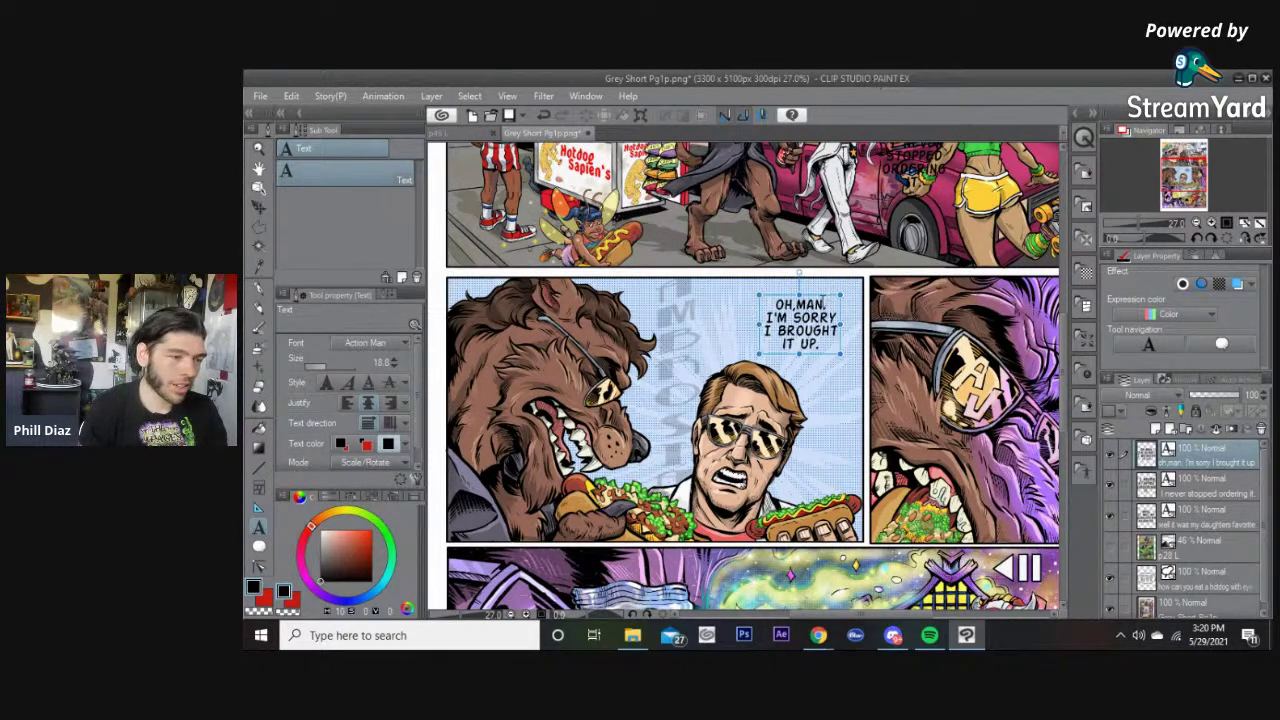
Step: Move the "OH,MAN. I'M SORRY I BROUGHT IT UP." dialogue to the gap between the werewolf's head and the man's hair
{"action": "left_click_drag", "start_coordinate": [830, 298], "coordinate": [826, 298]}
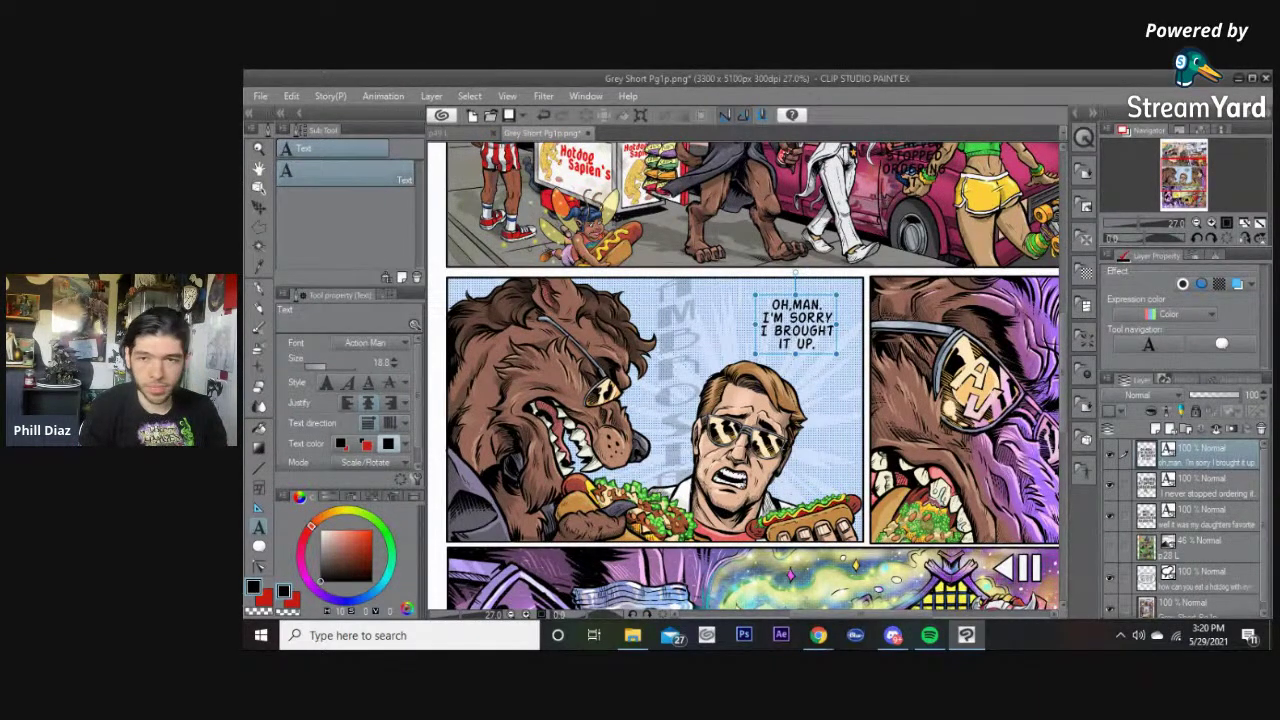
{"action": "key", "text": "alt+Tab"}
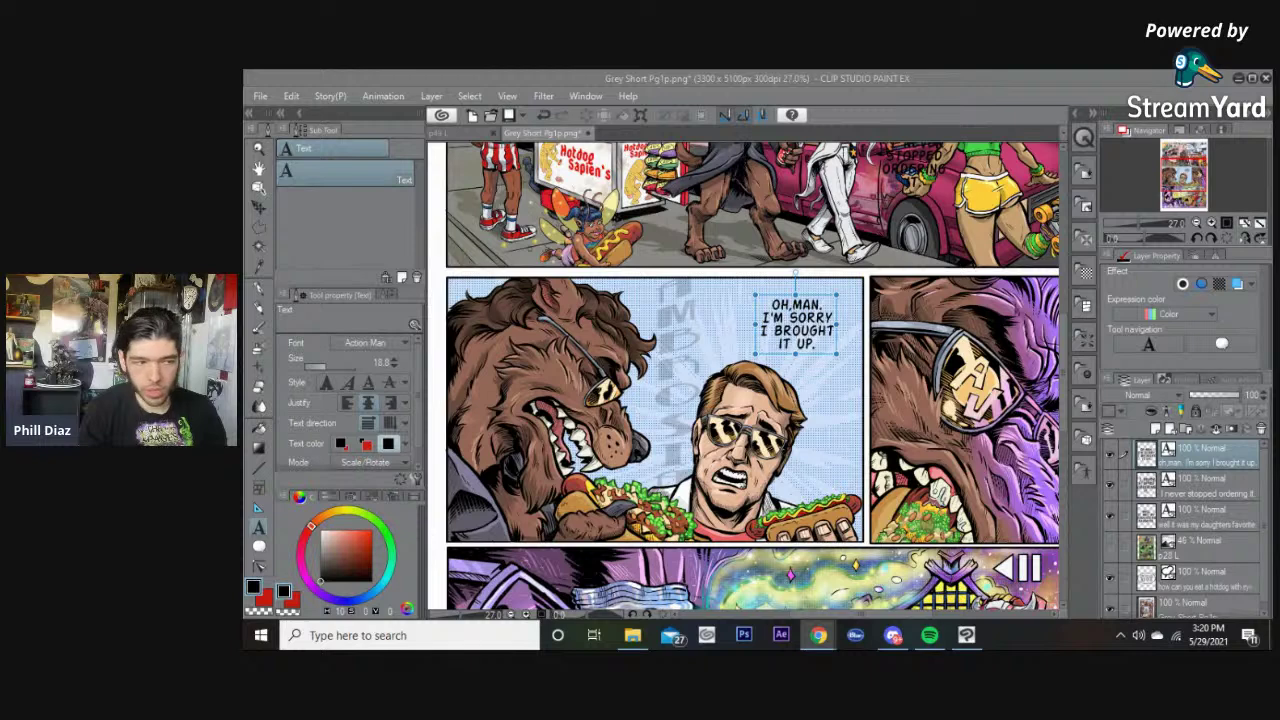
{"action": "left_click_drag", "start_coordinate": [797, 323], "coordinate": [715, 316]}
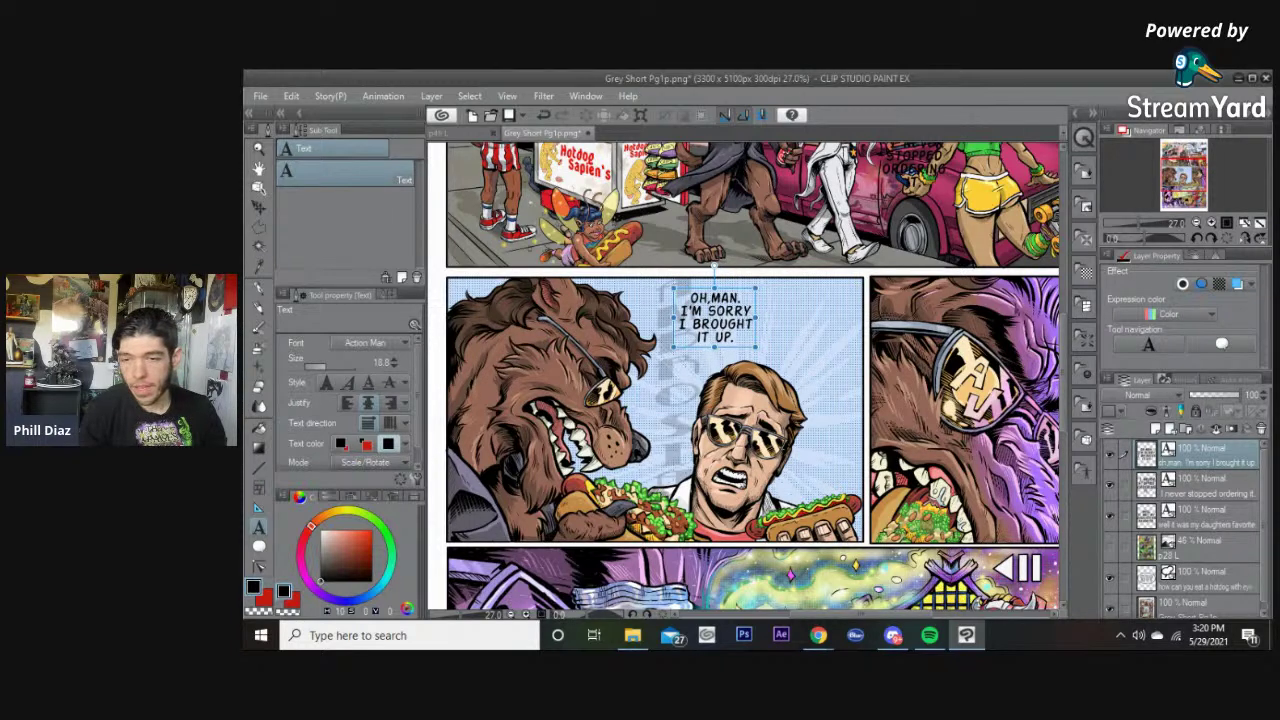
Step: Add the dialogue "NO, NO, IT'S OKAY." as a new text in the second panel, with a line break before "IT'S"
{"action": "key", "text": "alt+Tab"}
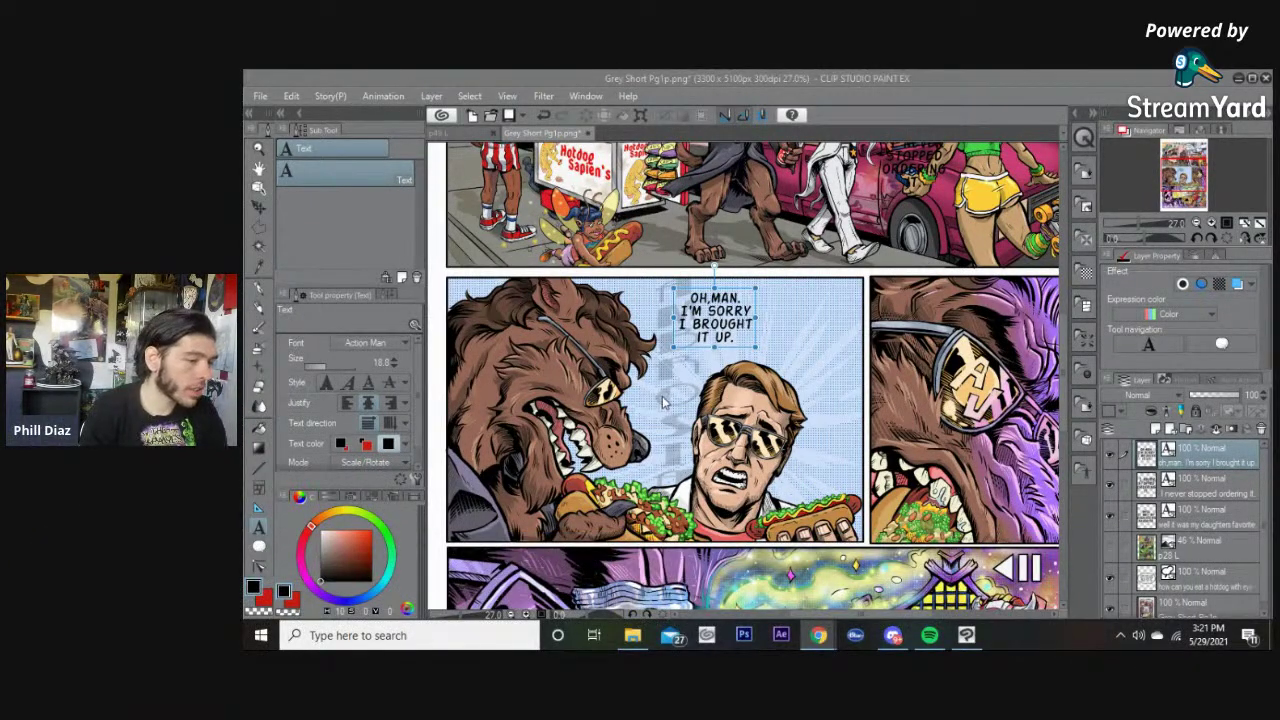
{"action": "left_click", "coordinate": [763, 88]}
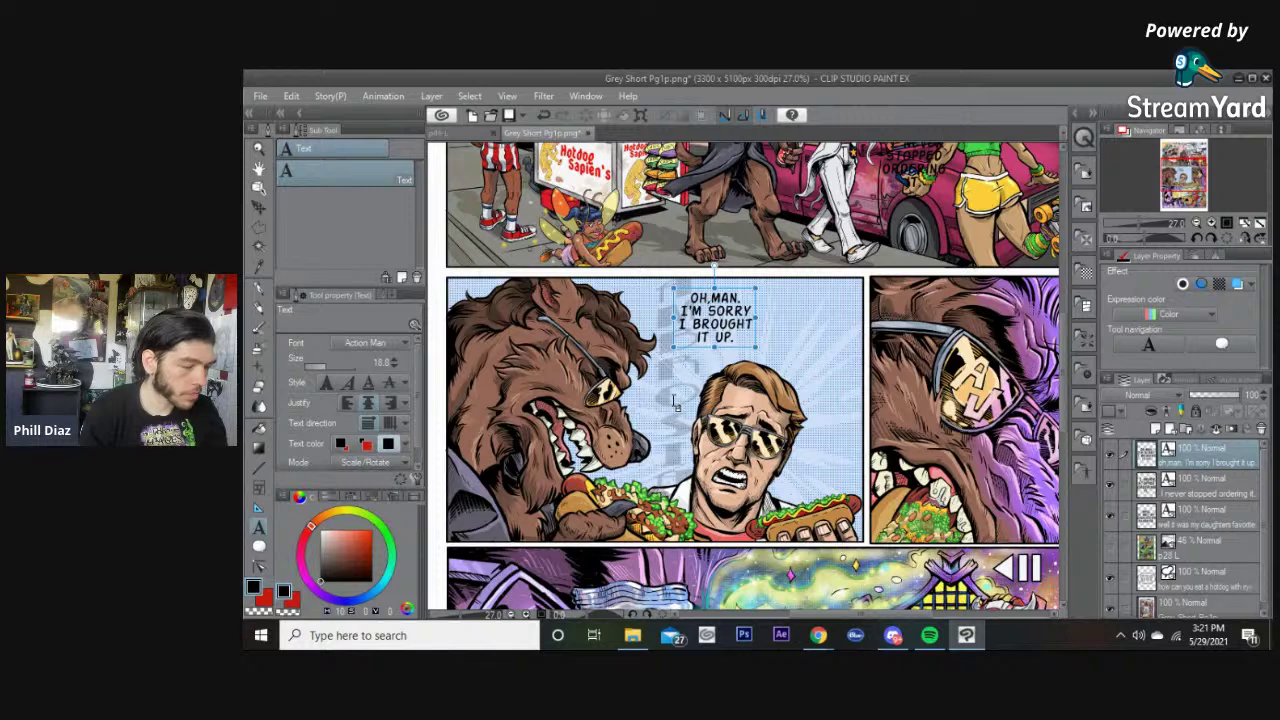
{"action": "left_click", "coordinate": [673, 400]}
{"action": "type", "text": "NO, NO, IT'S OKAY."}
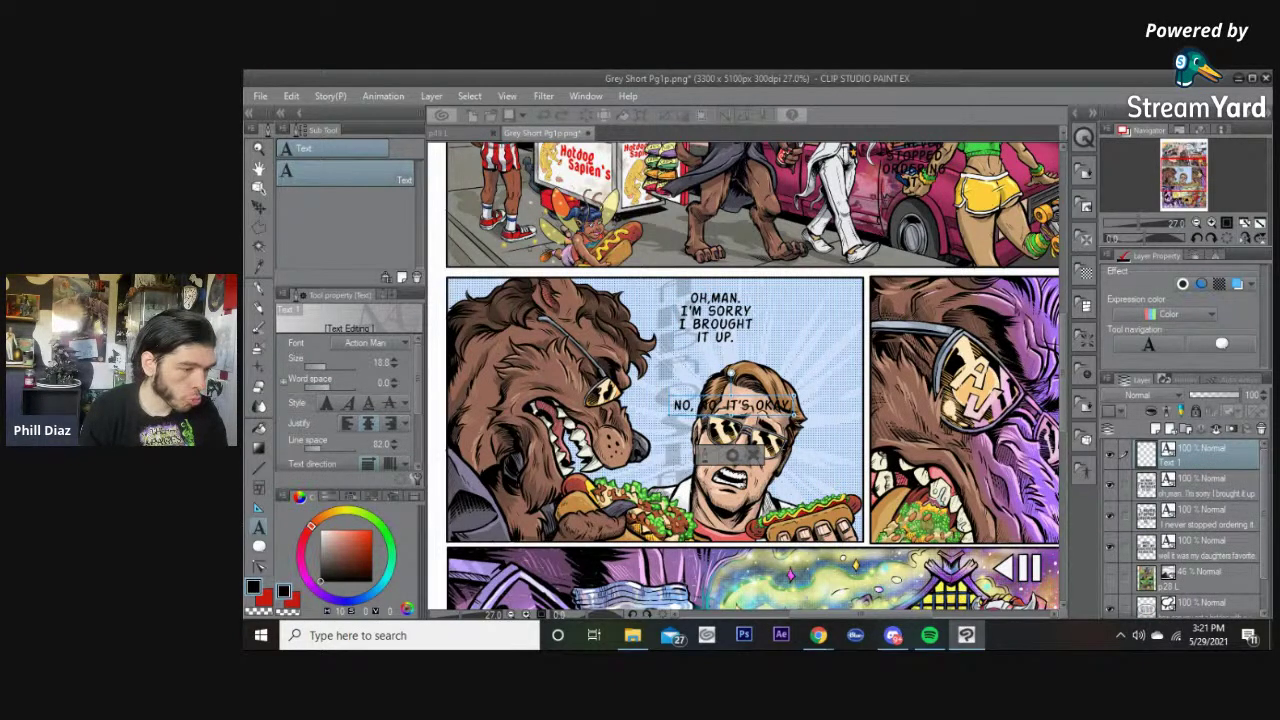
{"action": "left_click", "coordinate": [729, 404]}
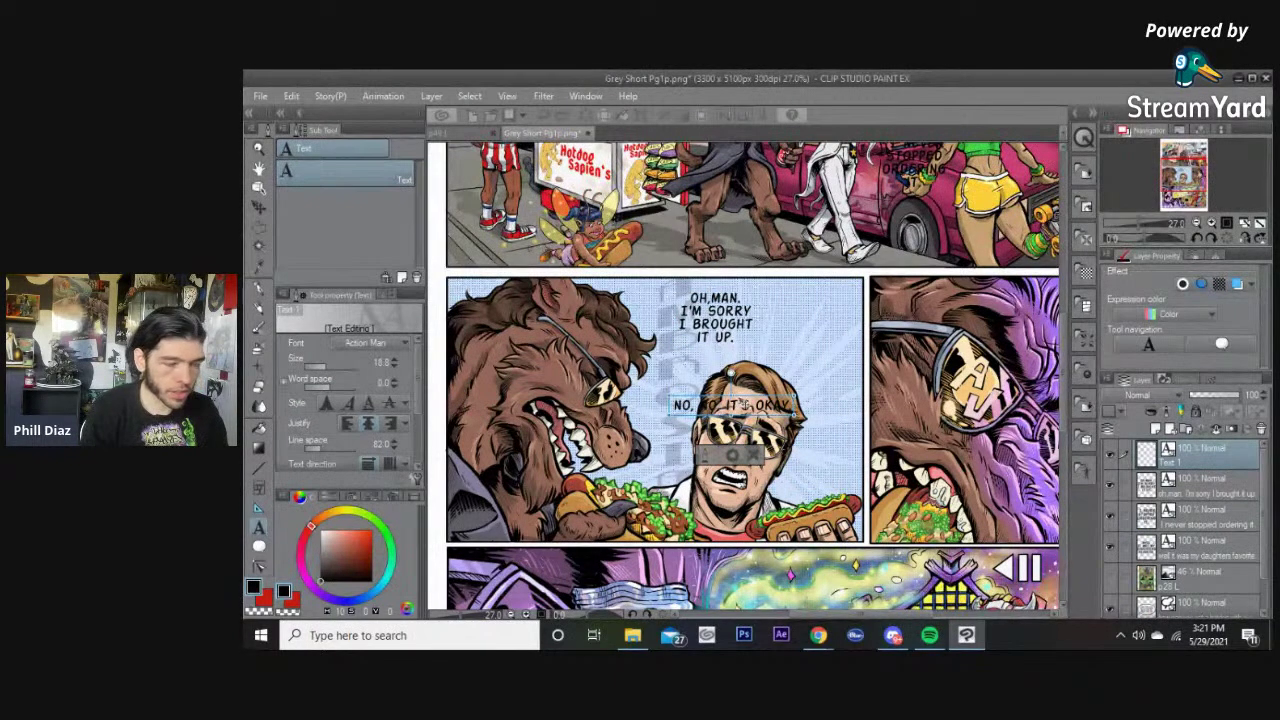
{"action": "key", "text": "BackSpace"}
{"action": "key", "text": "Return"}
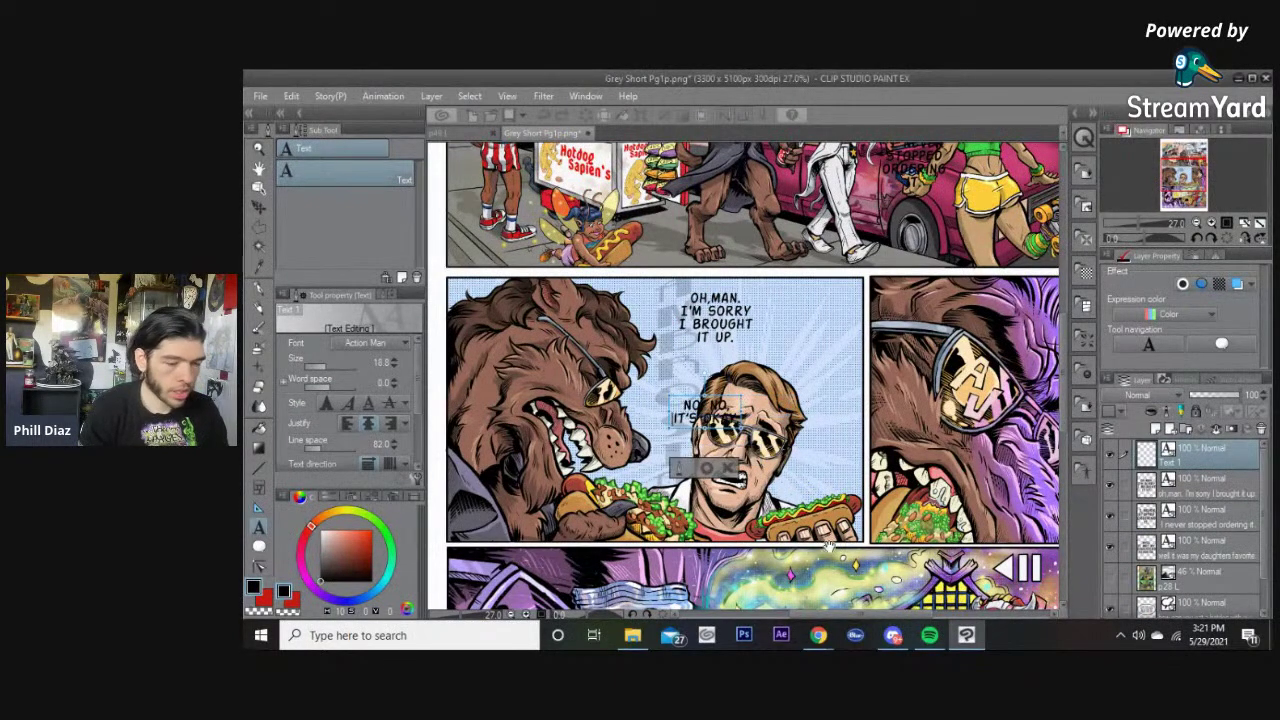
Step: Switch to Spotify, mute the playback and return to the comic page
{"action": "left_click", "coordinate": [929, 635]}
{"action": "left_click", "coordinate": [1178, 585]}
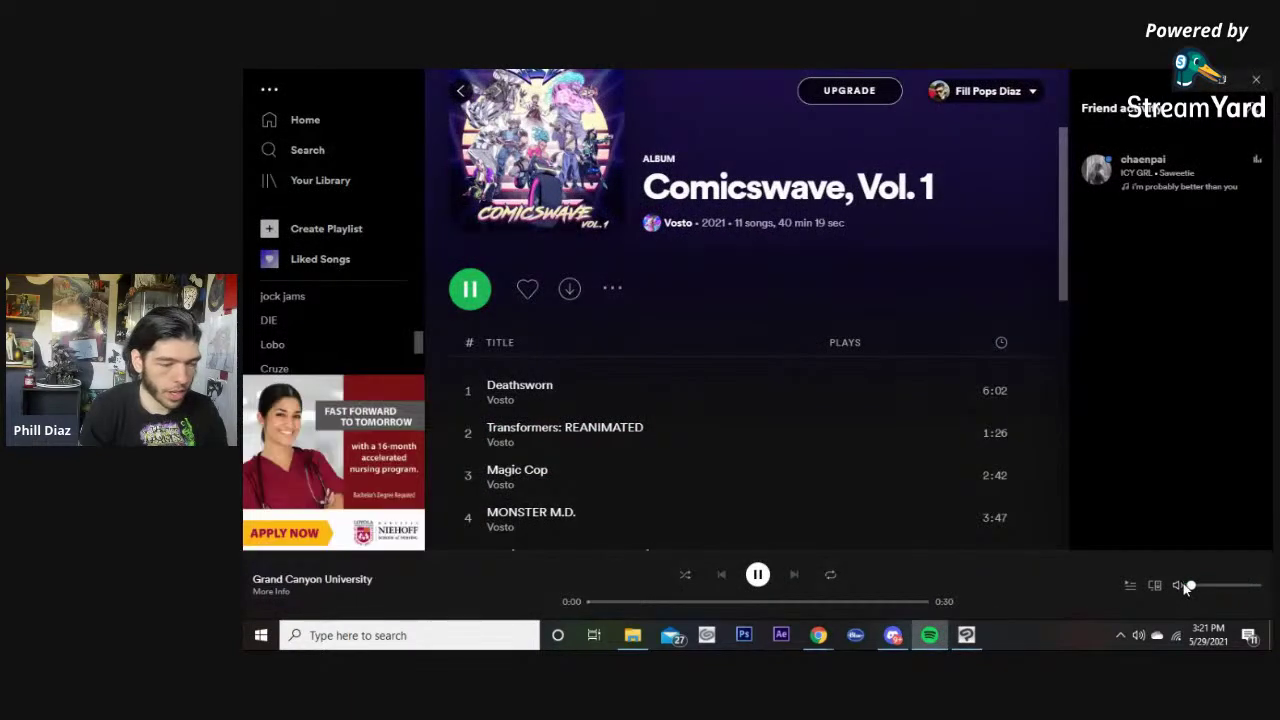
{"action": "left_click", "coordinate": [1199, 84]}
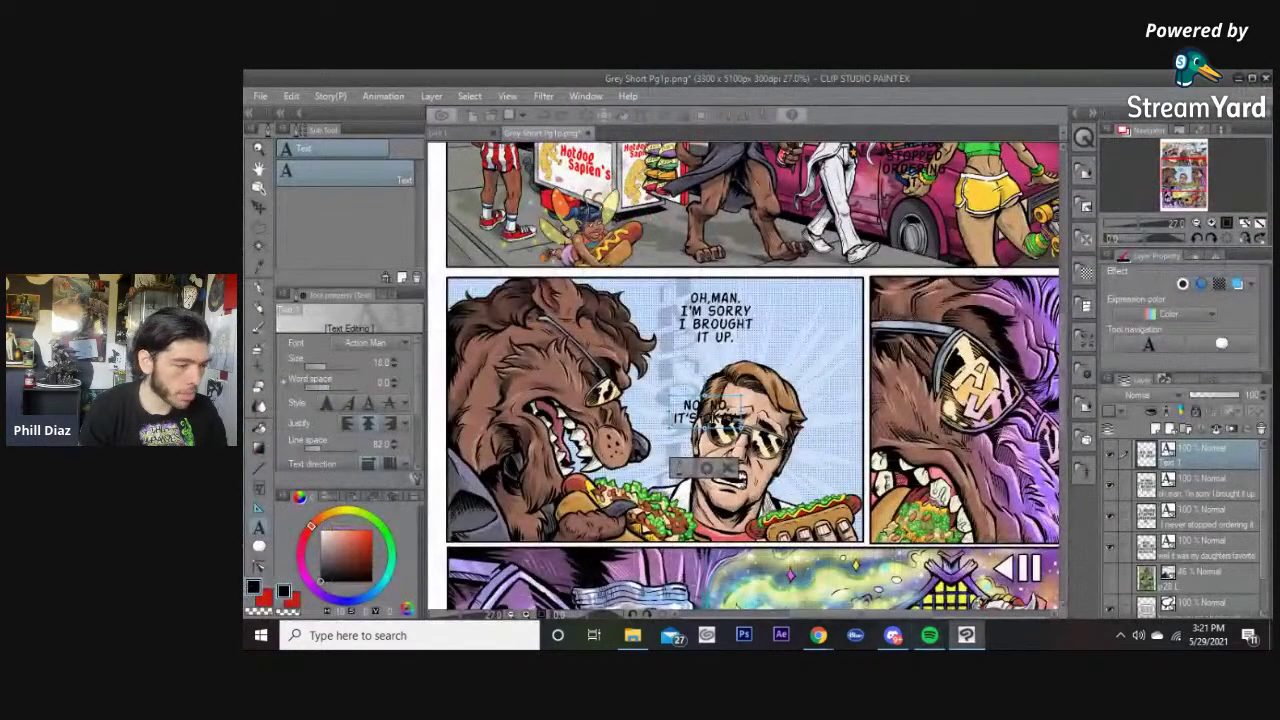
Step: Put "OKAY." on its own line and move the dialogue beside the man's hair, near the second panel's right border
{"action": "type", "text": "y"}
{"action": "key", "text": "BackSpace"}
{"action": "key", "text": "Return"}
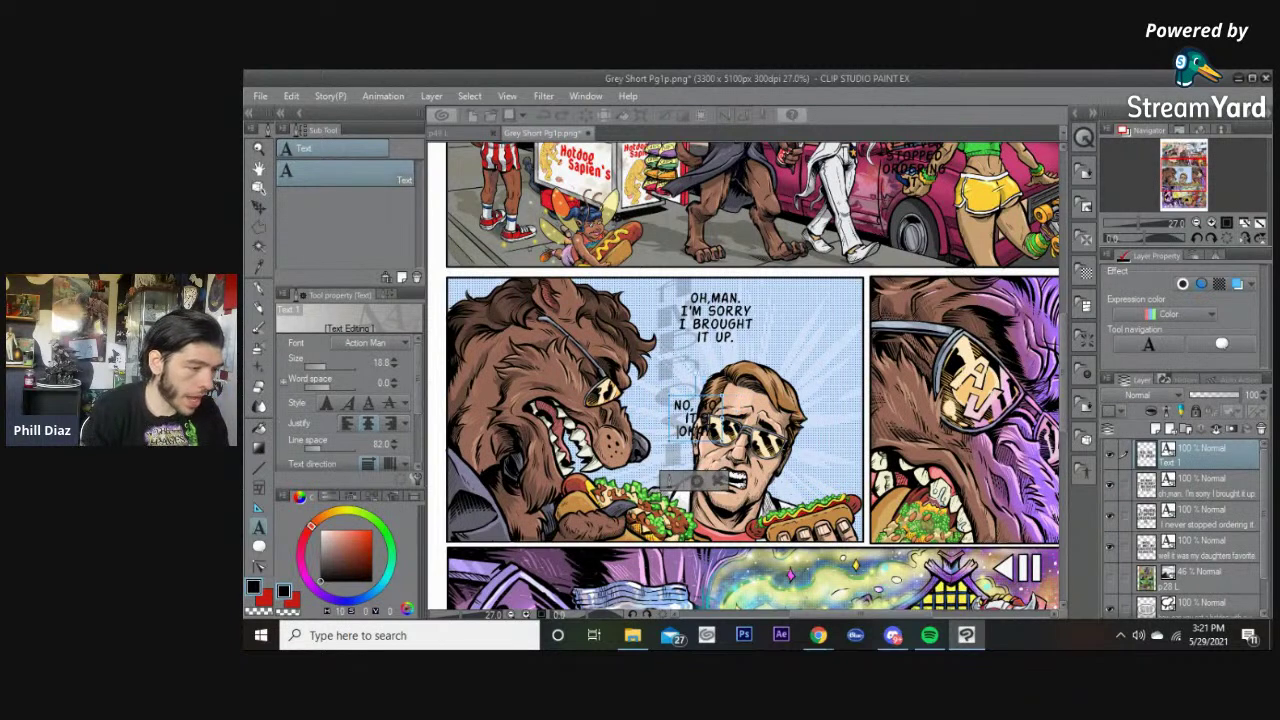
{"action": "left_click", "coordinate": [697, 482]}
{"action": "left_click_drag", "start_coordinate": [706, 418], "coordinate": [828, 365]}
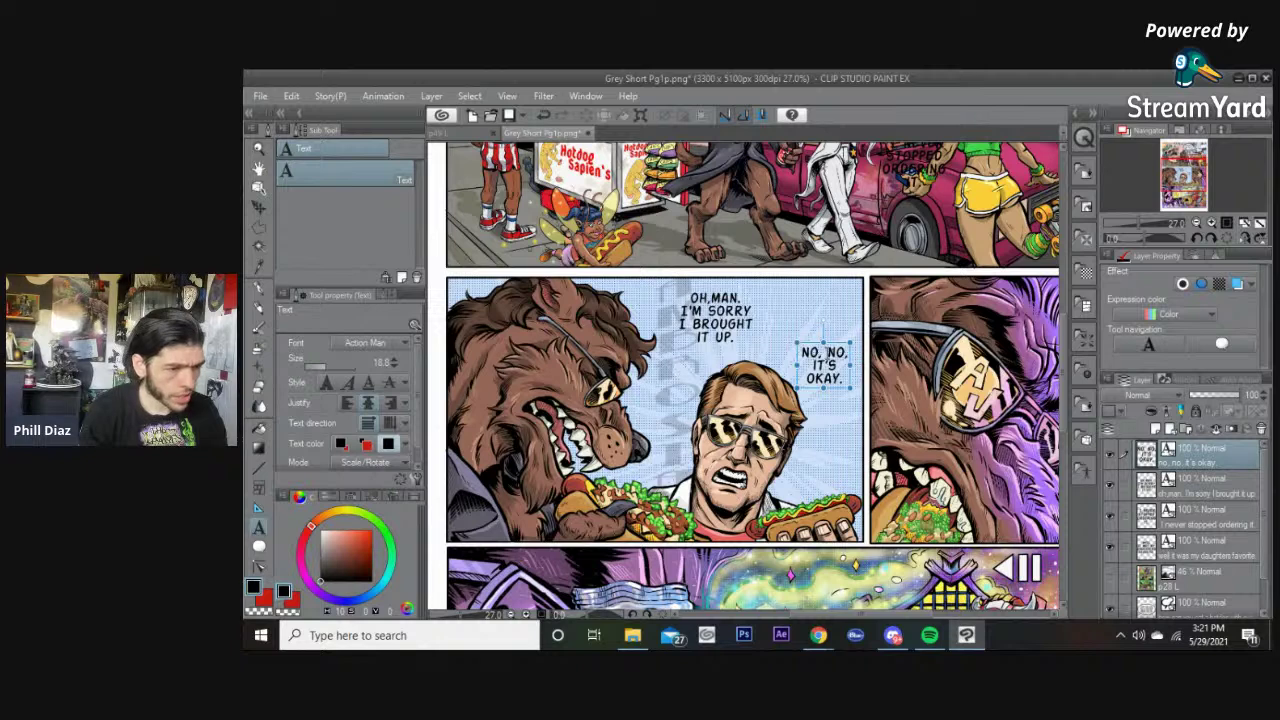
Step: Rebreak the dialogue as "NO," / "NO, IT'S" / "OKAY." and place it beside the man's face, above his hotdog
{"action": "left_click", "coordinate": [826, 350]}
{"action": "key", "text": "Return"}
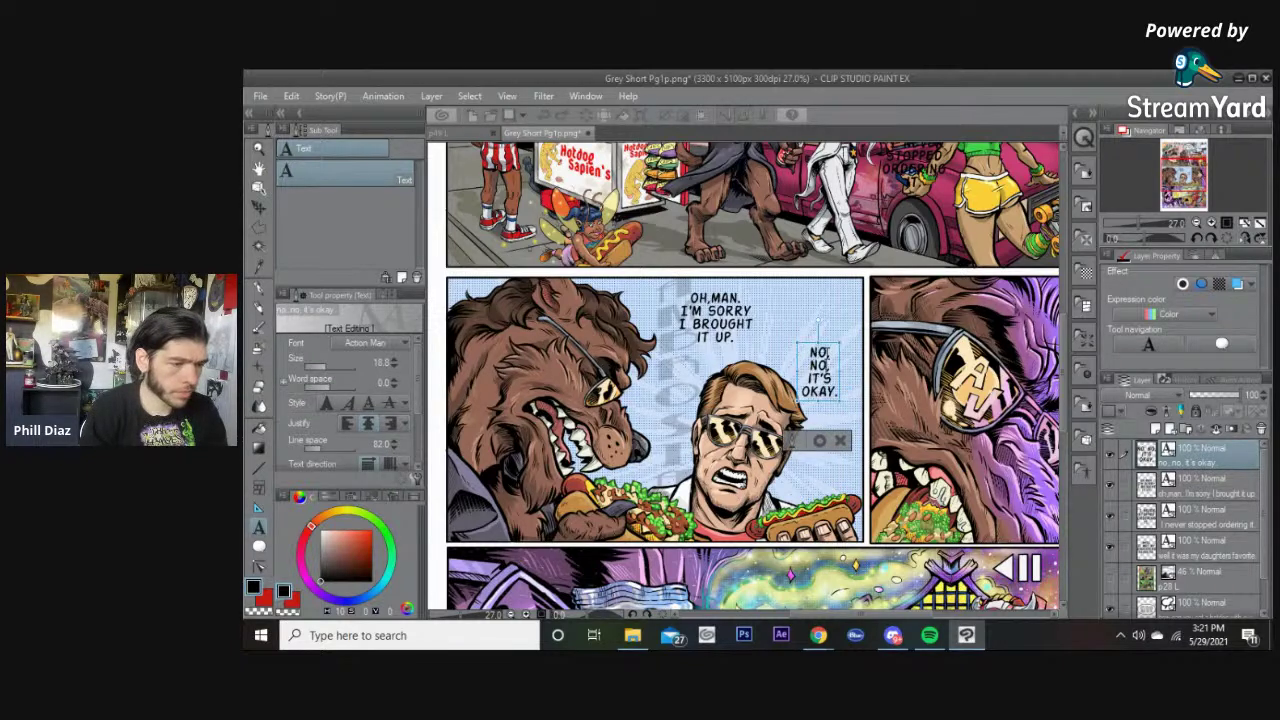
{"action": "key", "text": "BackSpace"}
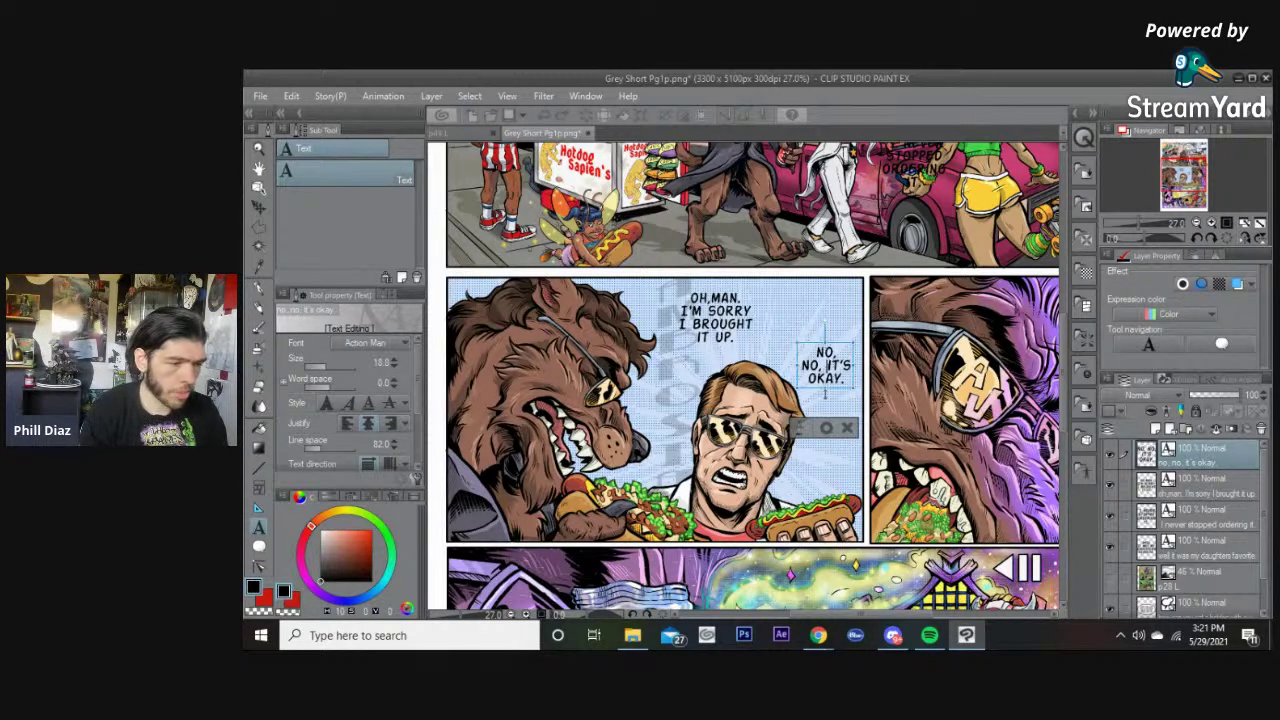
{"action": "left_click", "coordinate": [827, 428]}
{"action": "left_click_drag", "start_coordinate": [798, 363], "coordinate": [653, 509]}
{"action": "mouse_move", "coordinate": [712, 328]}
{"action": "left_mouse_down"}
{"action": "mouse_move", "coordinate": [732, 323]}
{"action": "mouse_move", "coordinate": [710, 326]}
{"action": "left_mouse_up"}
{"action": "left_click_drag", "start_coordinate": [658, 505], "coordinate": [846, 453]}
Step: Fine-tune the positions of the "OH,MAN." and "NO, NO, IT'S OKAY." dialogues around the man in the second panel
{"action": "scroll", "coordinate": [627, 532], "scroll_direction": "up", "scroll_amount": 3}
{"action": "scroll", "coordinate": [628, 535], "scroll_direction": "down", "scroll_amount": 1}
{"action": "scroll", "coordinate": [670, 432], "scroll_direction": "down", "scroll_amount": 2}
{"action": "left_click_drag", "start_coordinate": [720, 298], "coordinate": [715, 314]}
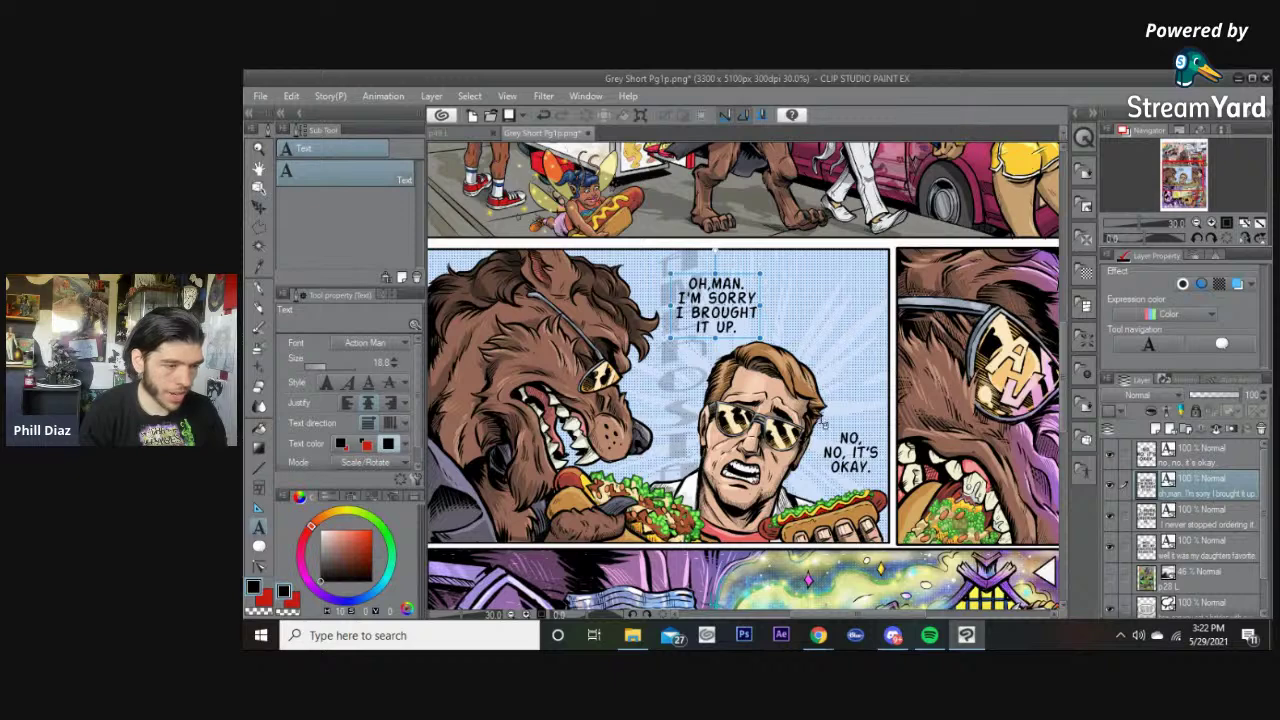
{"action": "left_click_drag", "start_coordinate": [849, 452], "coordinate": [847, 450]}
{"action": "mouse_move", "coordinate": [716, 316]}
{"action": "left_mouse_down"}
{"action": "mouse_move", "coordinate": [706, 330]}
{"action": "mouse_move", "coordinate": [714, 309]}
{"action": "left_mouse_up"}
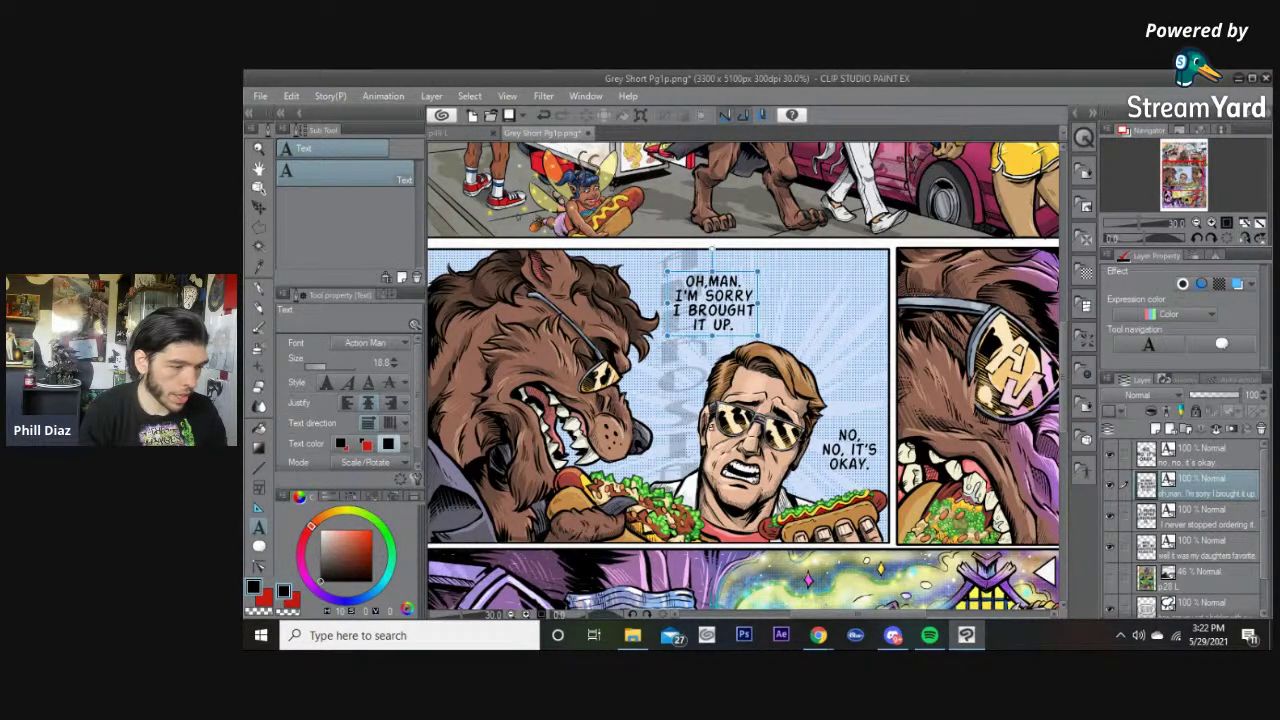
{"action": "left_click", "coordinate": [845, 450]}
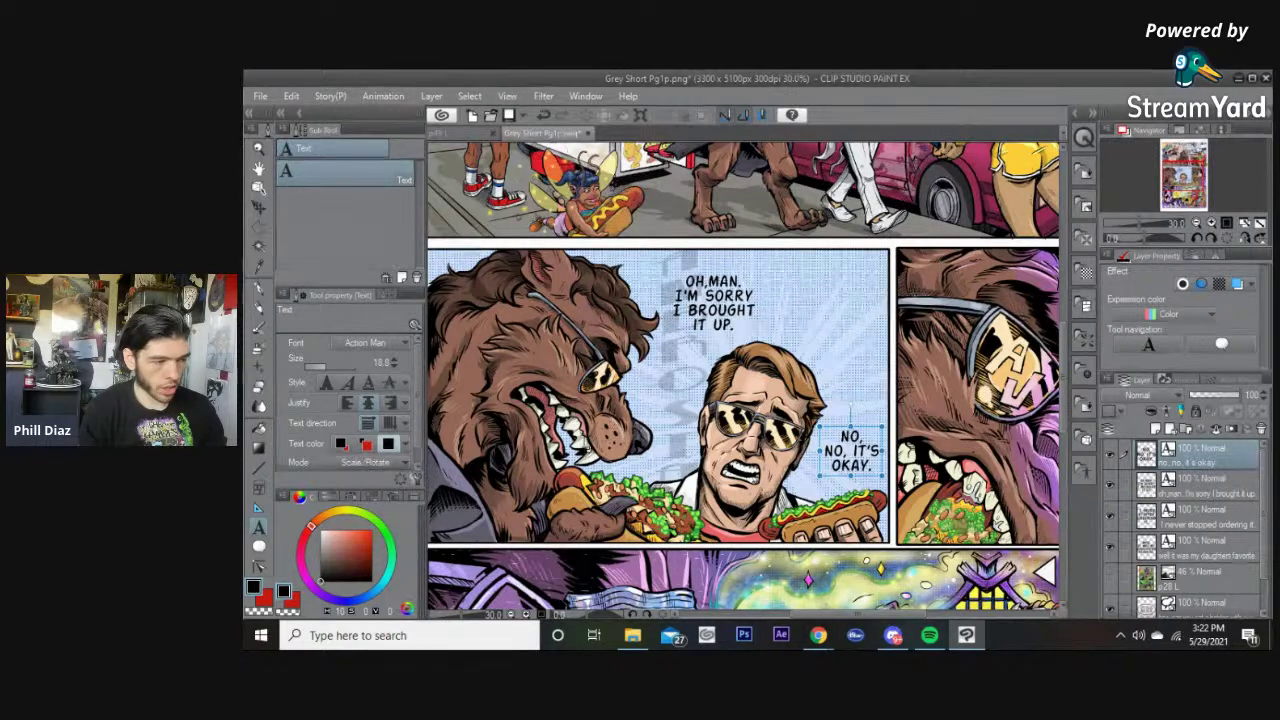
Step: Look over the first and second panels, up close and from farther out, to check the dialogue placement
{"action": "scroll", "coordinate": [604, 416], "scroll_direction": "down", "scroll_amount": 3}
{"action": "left_click_drag", "start_coordinate": [799, 375], "coordinate": [745, 348]}
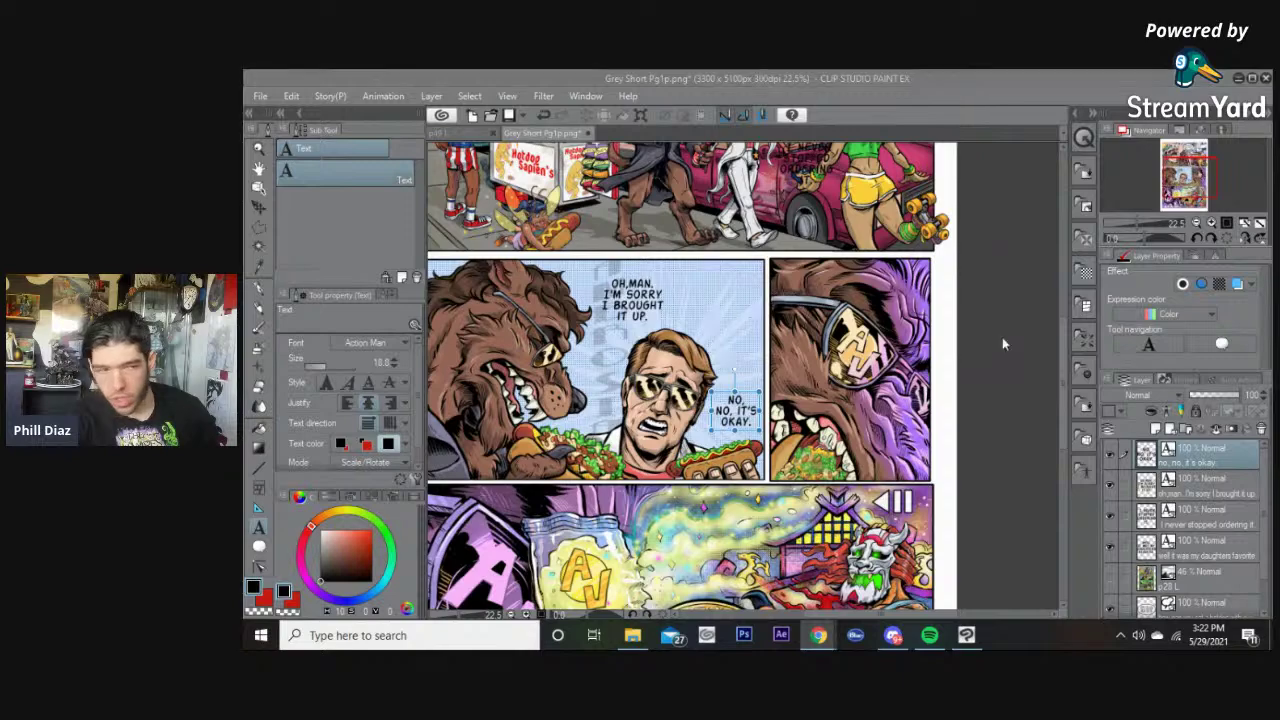
{"action": "left_click", "coordinate": [860, 80]}
{"action": "left_click_drag", "start_coordinate": [538, 232], "coordinate": [700, 340]}
{"action": "scroll", "coordinate": [698, 311], "scroll_direction": "up", "scroll_amount": 5}
{"action": "scroll", "coordinate": [703, 342], "scroll_direction": "down", "scroll_amount": 2}
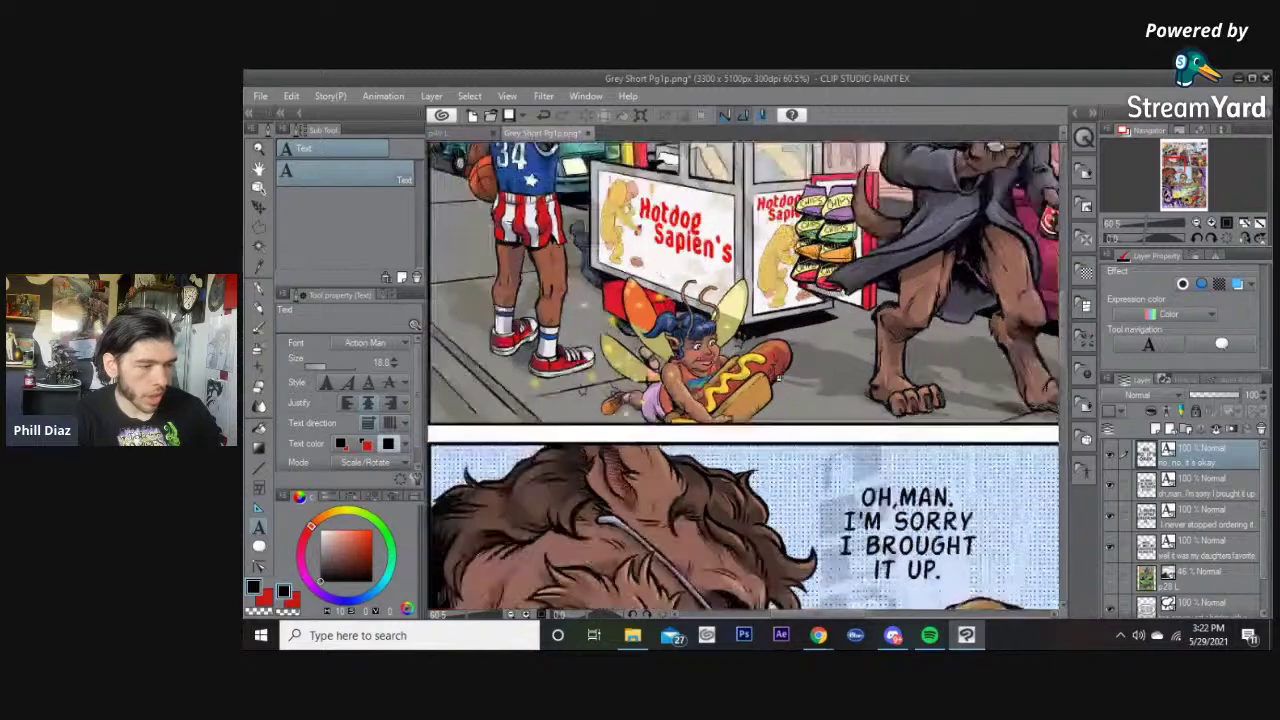
{"action": "scroll", "coordinate": [779, 378], "scroll_direction": "down", "scroll_amount": 3}
{"action": "left_click_drag", "start_coordinate": [808, 390], "coordinate": [679, 228]}
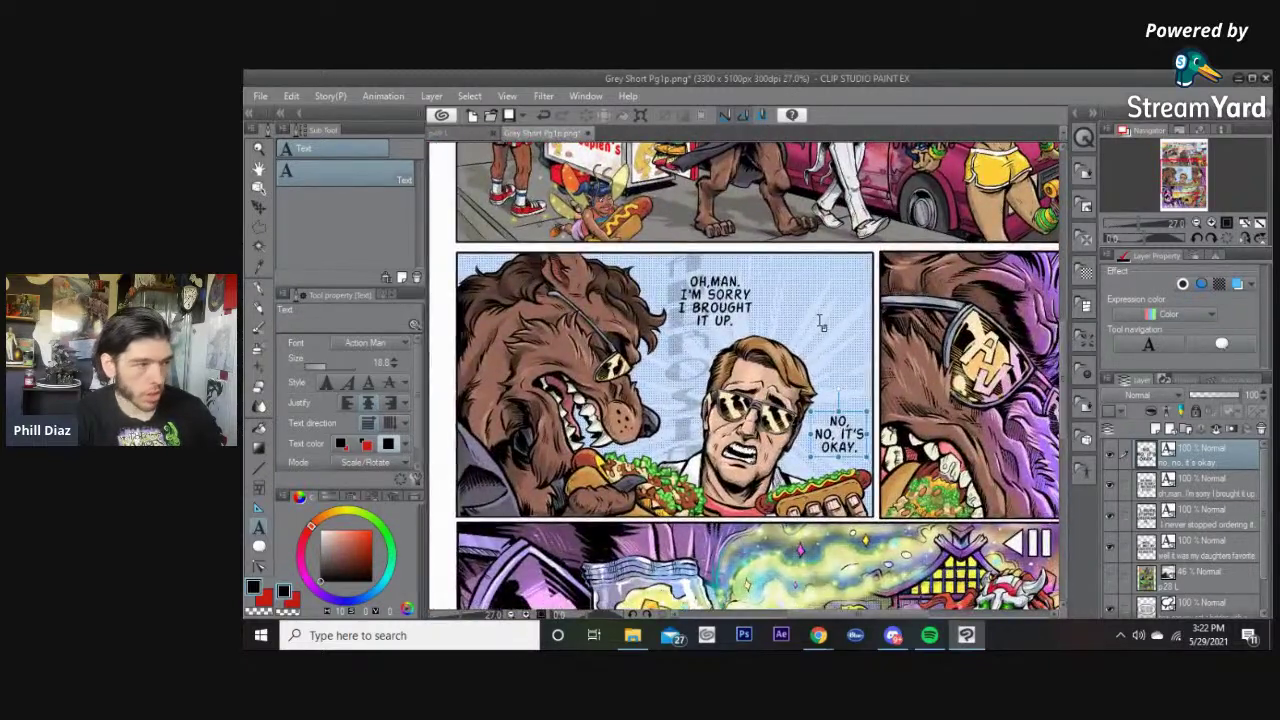
{"action": "scroll", "coordinate": [820, 322], "scroll_direction": "down", "scroll_amount": 2}
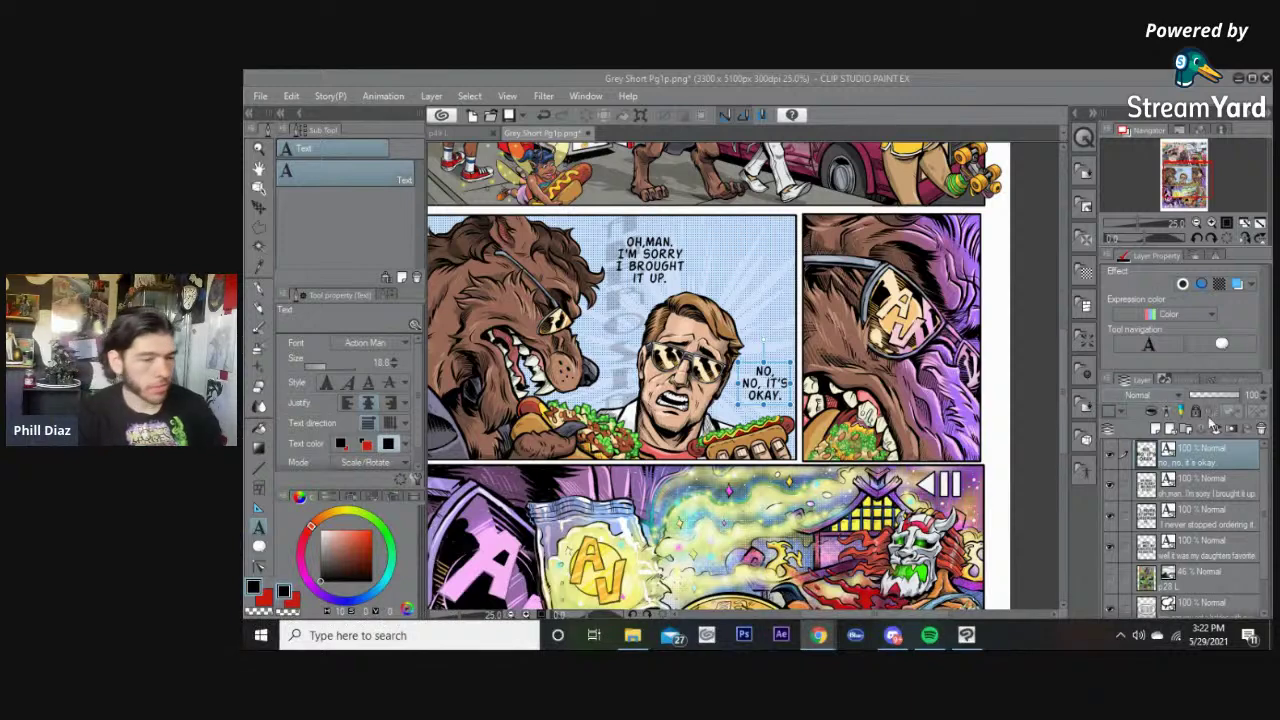
Step: Switch to Spotify, rewind The Lost Pages to near its start, unmute the playback and return to the comic page
{"action": "left_click", "coordinate": [931, 635]}
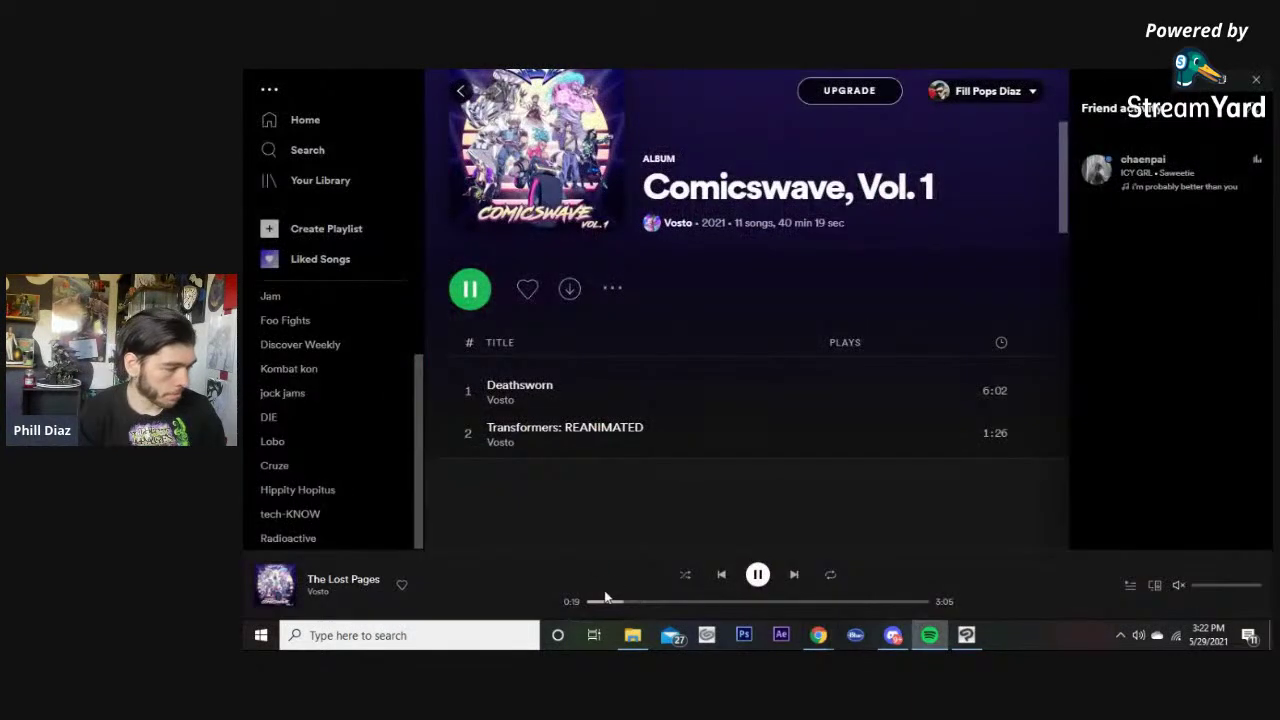
{"action": "left_click", "coordinate": [591, 602]}
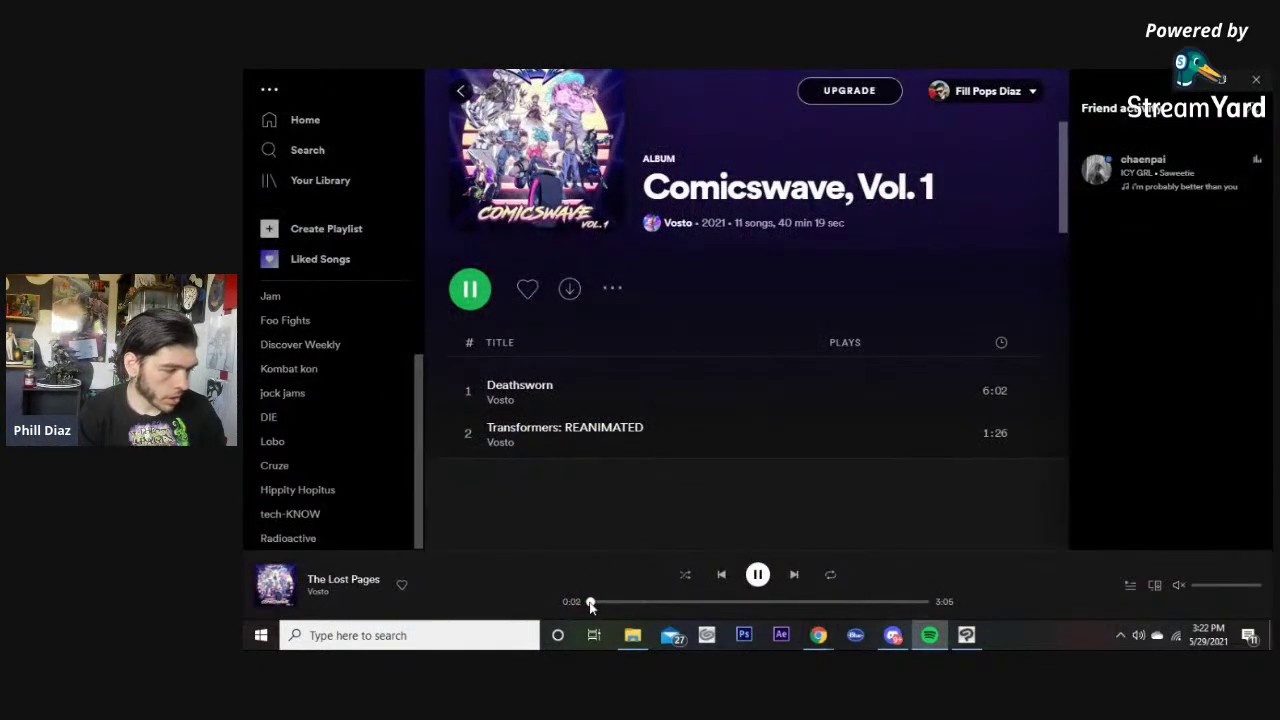
{"action": "left_click", "coordinate": [1179, 586]}
{"action": "left_click", "coordinate": [1198, 79]}
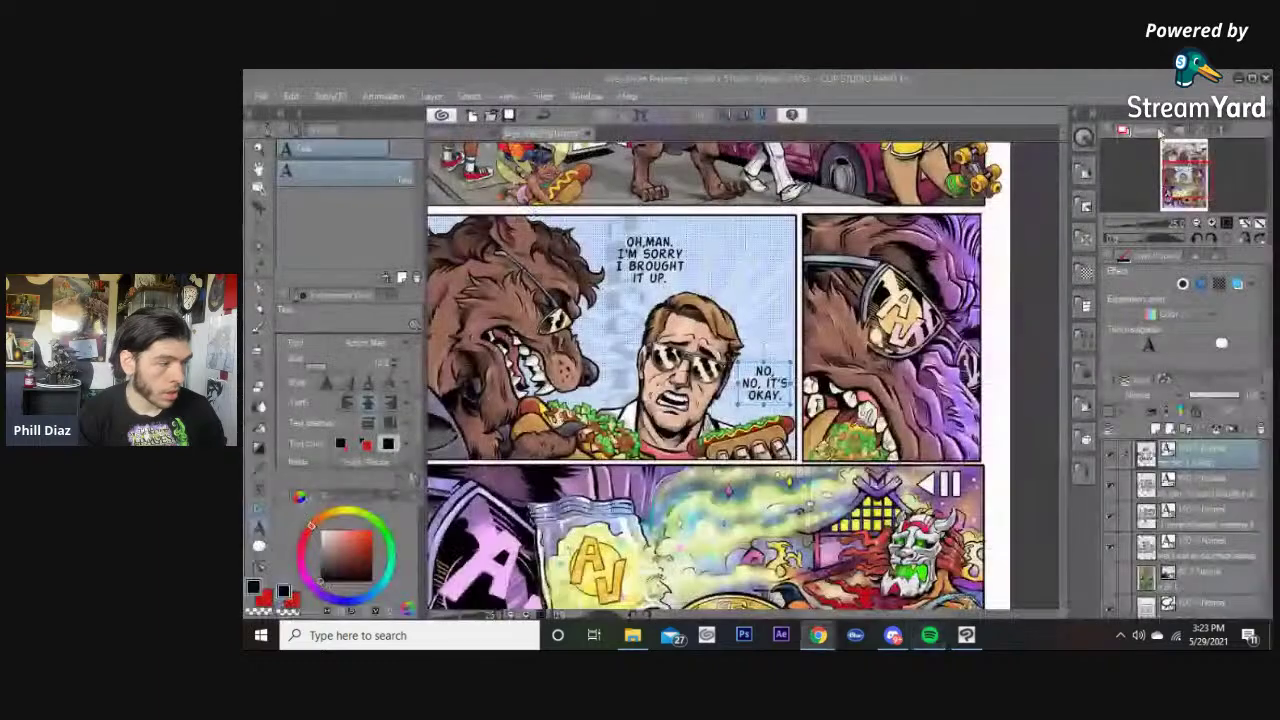
{"action": "left_click", "coordinate": [983, 76]}
Step: Add the copied dialogue "I DON'T KNOW WHAT I WOULD HAVE DONE IN YOUR SHOES." as a new text across the second and third panels
{"action": "left_click_drag", "start_coordinate": [875, 320], "coordinate": [909, 288]}
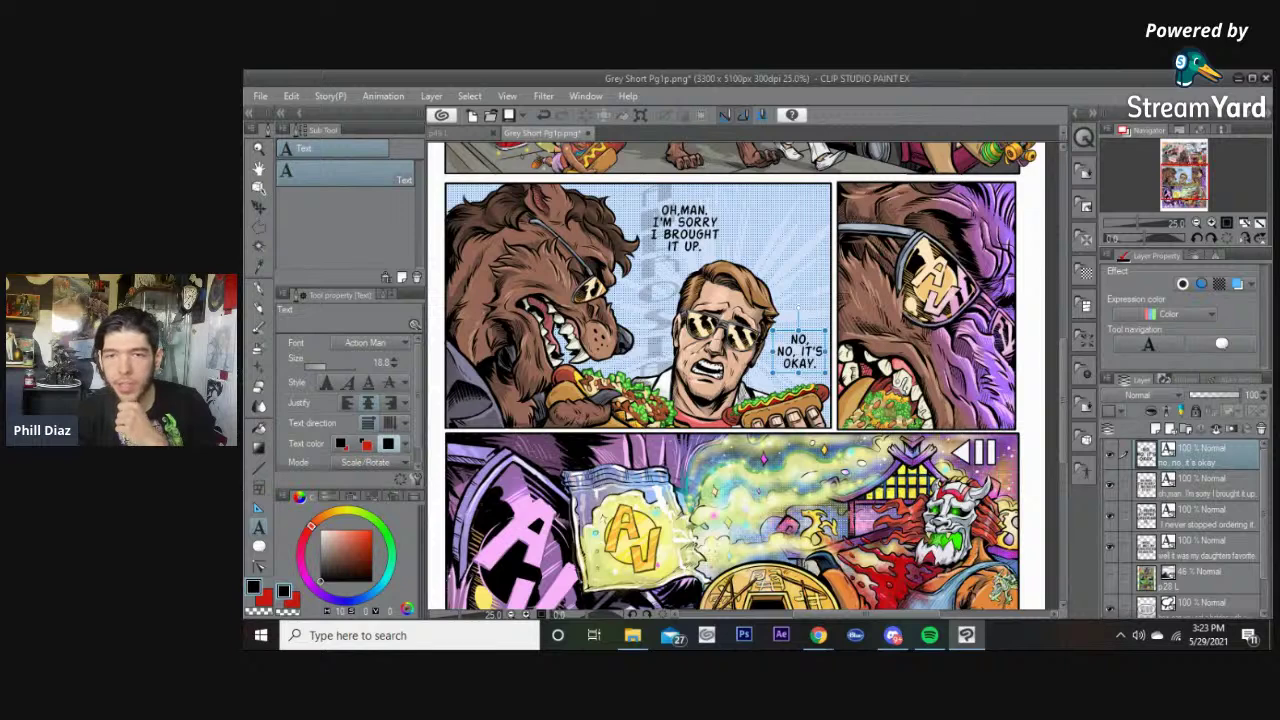
{"action": "key", "text": "alt+Tab"}
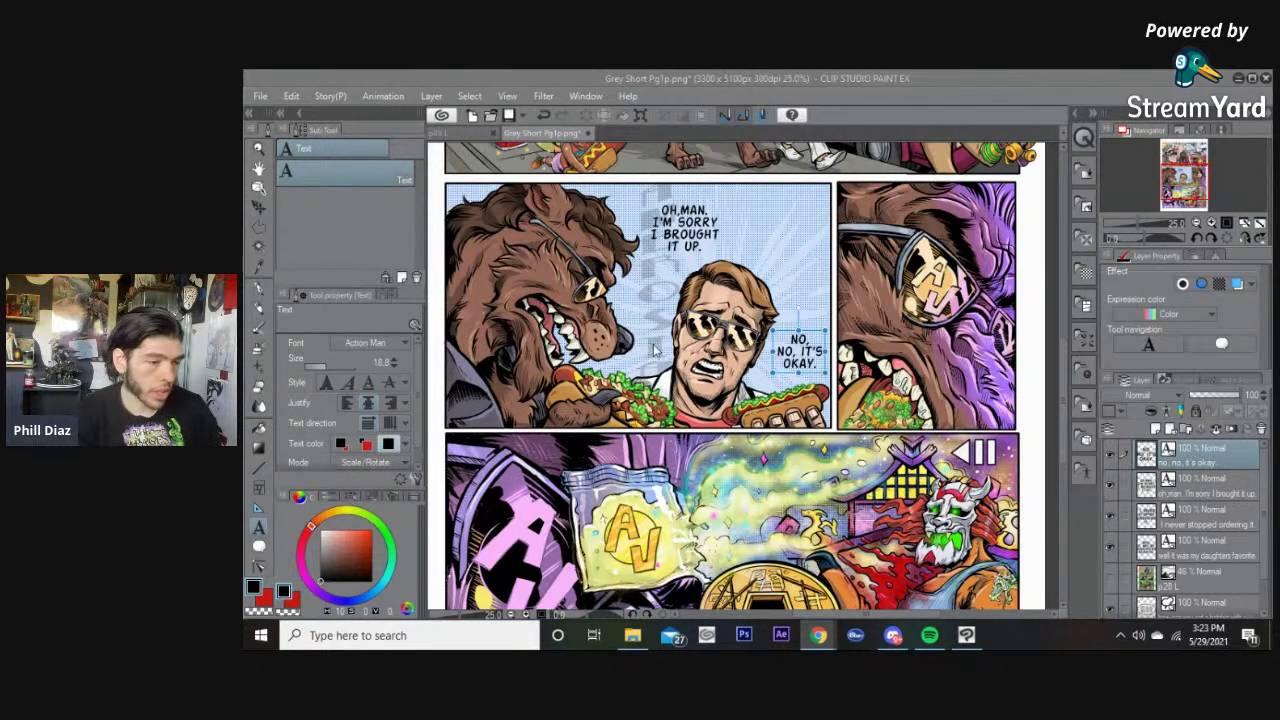
{"action": "left_click", "coordinate": [722, 199]}
{"action": "key", "text": "ctrl+v"}
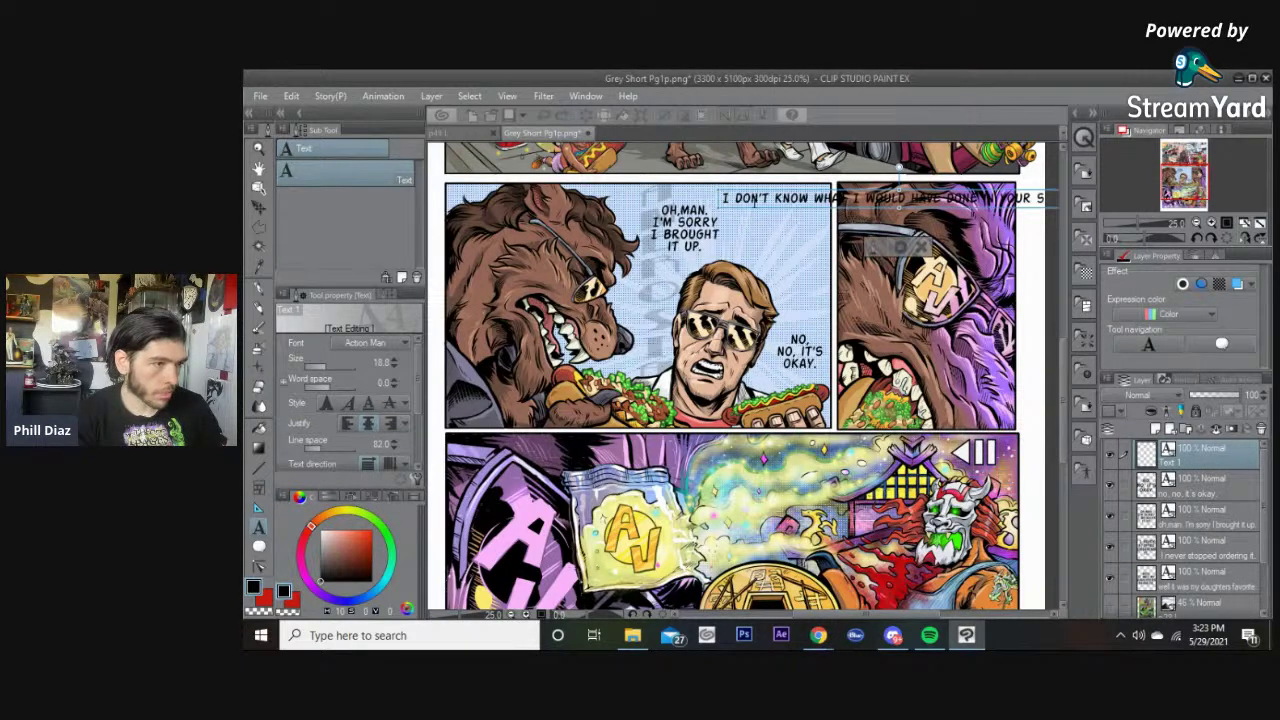
Step: Break the start of the new dialogue into the lines "I DON'T" / "KNOW WHAT" / "I WOULD HAVE"
{"action": "key", "text": "Return"}
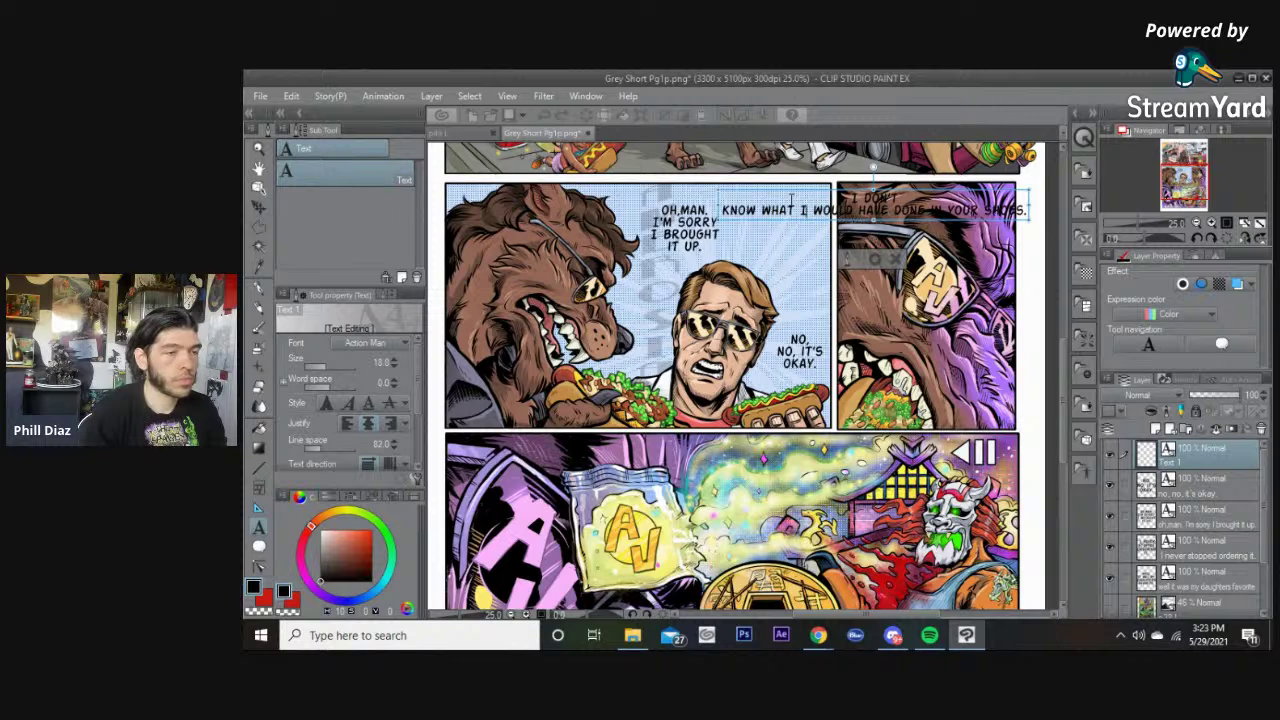
{"action": "key", "text": "BackSpace"}
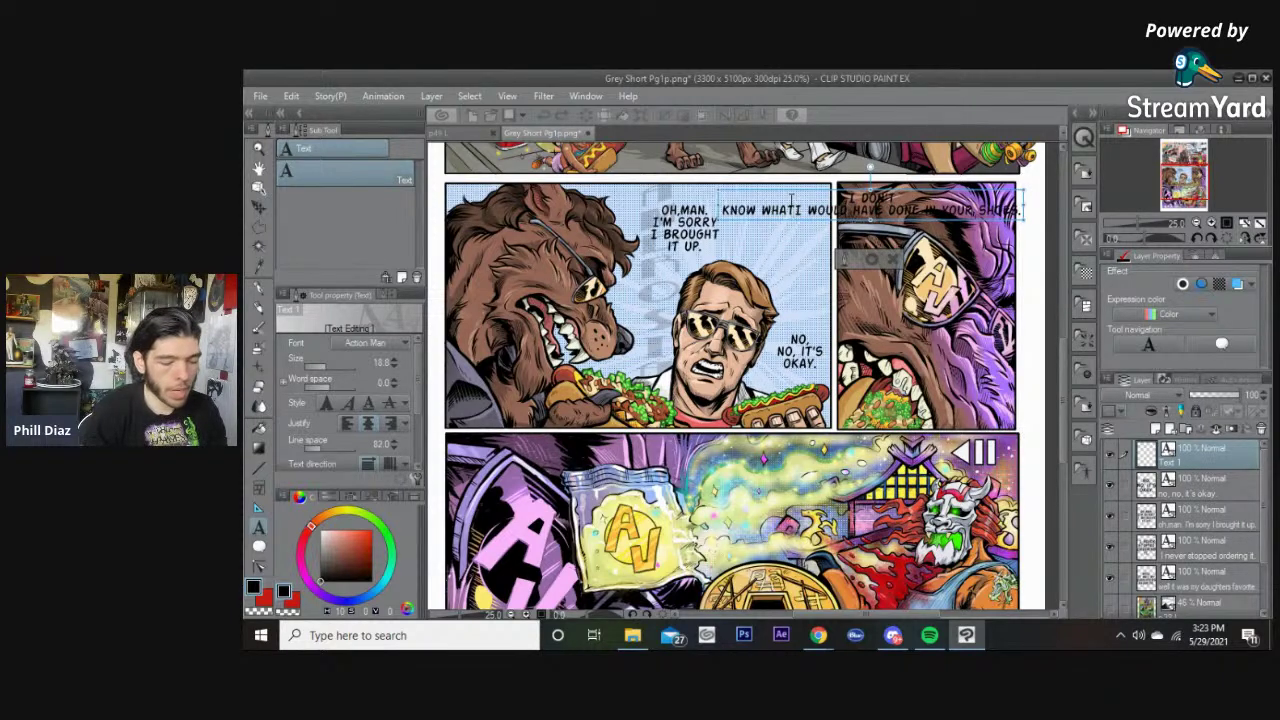
{"action": "key", "text": "Return"}
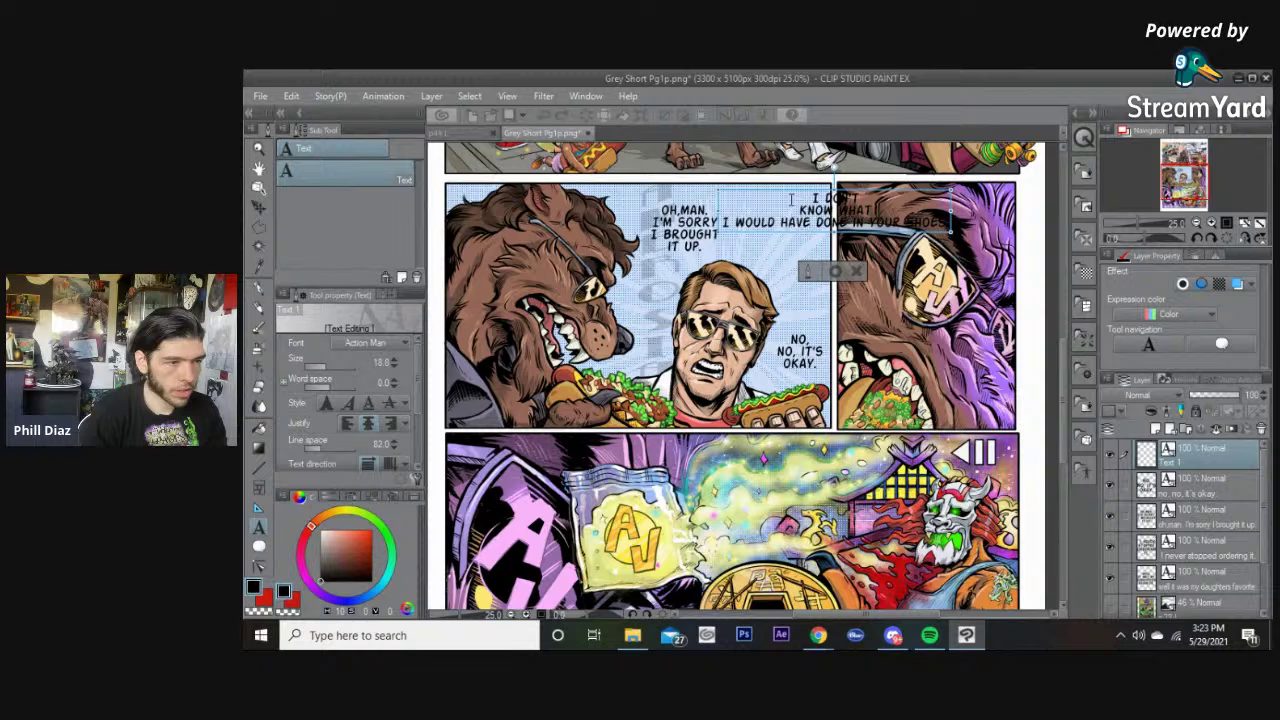
{"action": "key", "text": "Delete"}
{"action": "key", "text": "Return"}
{"action": "key", "text": "Right"}
{"action": "key", "text": "Right"}
{"action": "key", "text": "Right"}
{"action": "key", "text": "Right"}
{"action": "key", "text": "Right"}
{"action": "key", "text": "Right"}
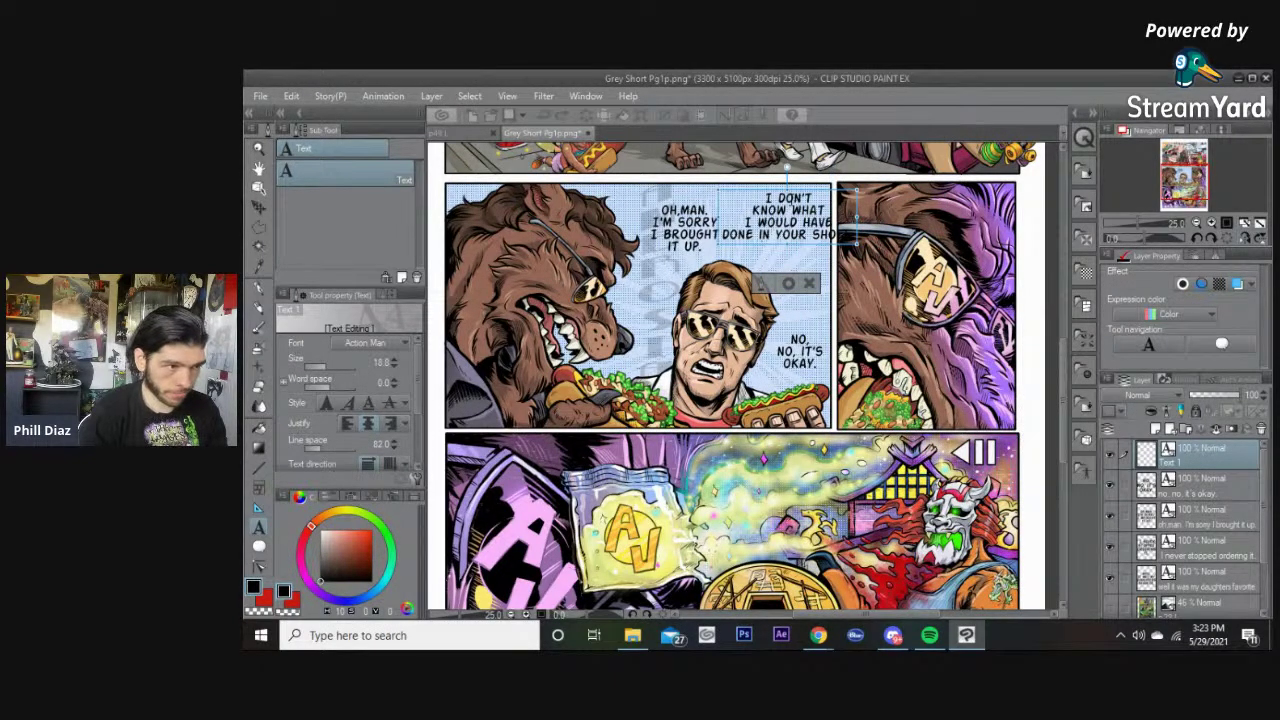
{"action": "key", "text": "Right"}
{"action": "key", "text": "Right"}
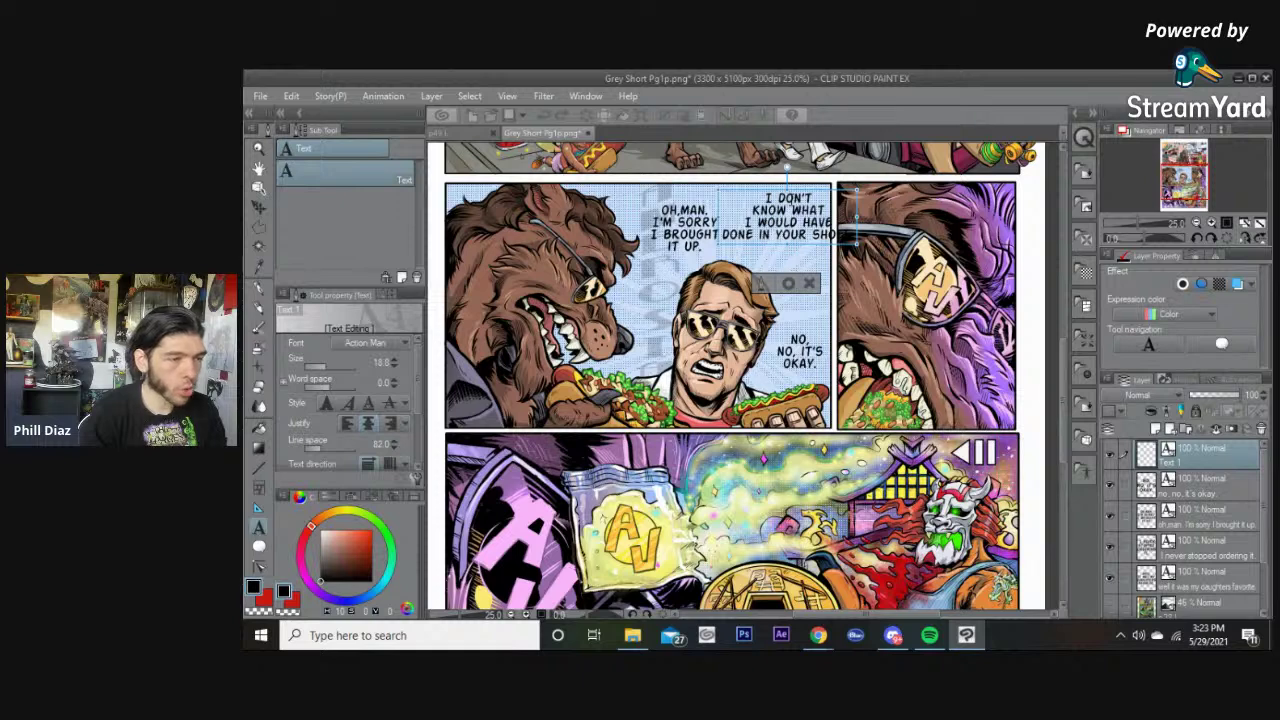
Step: Break the rest of the dialogue into the lines "DONE IN YOUR" / "SHOES."
{"action": "key", "text": "Right"}
{"action": "key", "text": "Right"}
{"action": "key", "text": "Right"}
{"action": "key", "text": "Right"}
{"action": "key", "text": "Right"}
{"action": "key", "text": "Left"}
{"action": "key", "text": "BackSpace"}
{"action": "key", "text": "Return"}
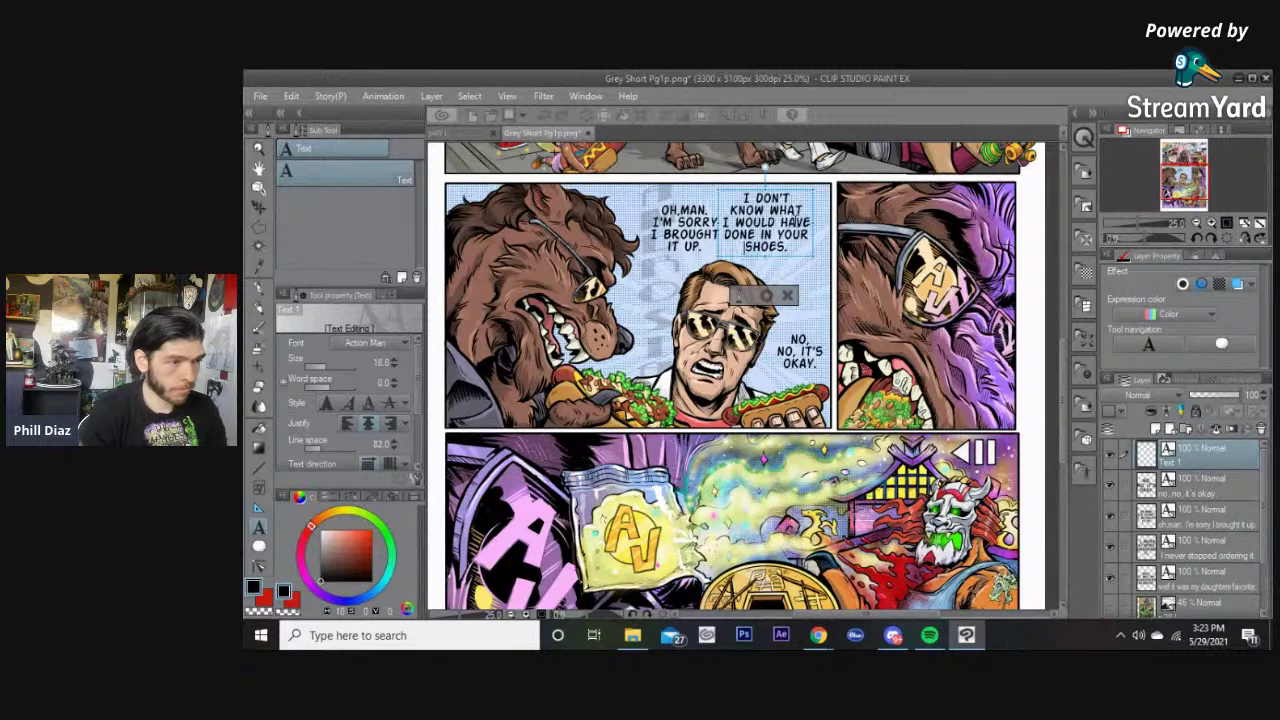
Step: Move the "I DON'T KNOW WHAT I WOULD HAVE DONE IN YOUR SHOES." dialogue to the third panel's lower-right corner
{"action": "left_click", "coordinate": [766, 296]}
{"action": "left_click_drag", "start_coordinate": [796, 194], "coordinate": [905, 272]}
{"action": "left_click_drag", "start_coordinate": [833, 299], "coordinate": [920, 377]}
{"action": "left_click_drag", "start_coordinate": [723, 334], "coordinate": [740, 185]}
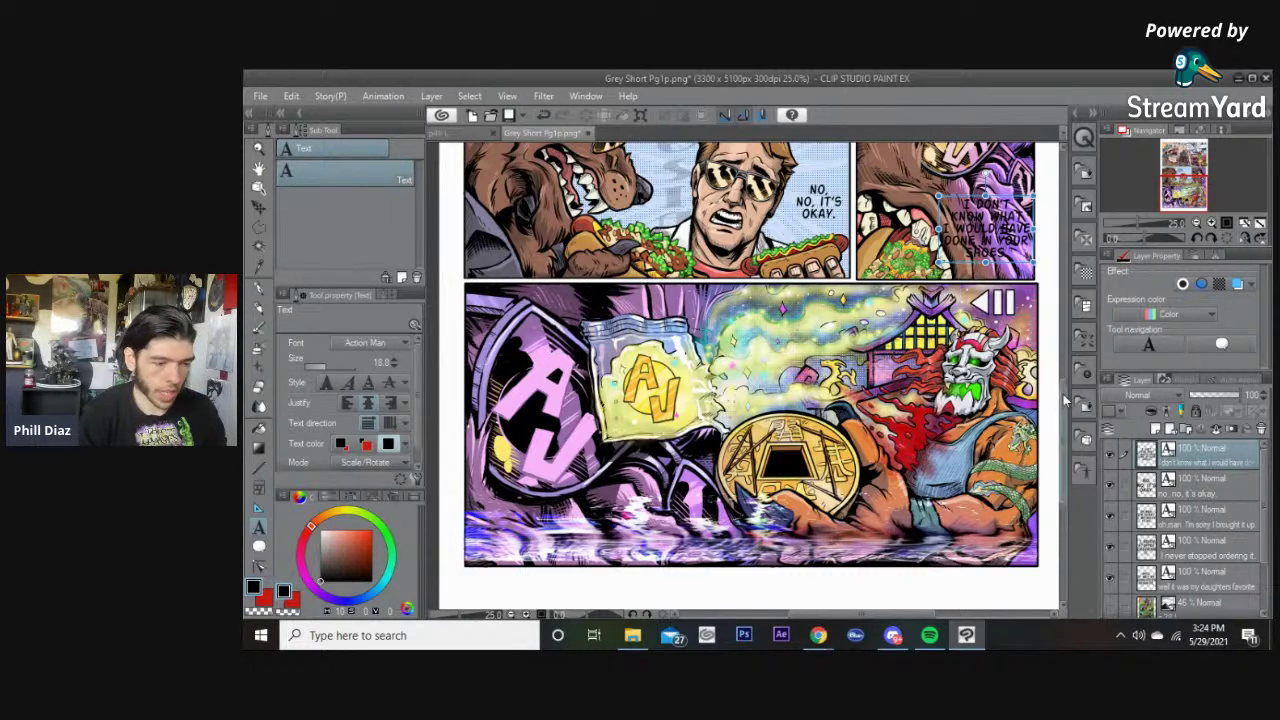
{"action": "scroll", "coordinate": [1066, 400], "scroll_direction": "down", "scroll_amount": 2}
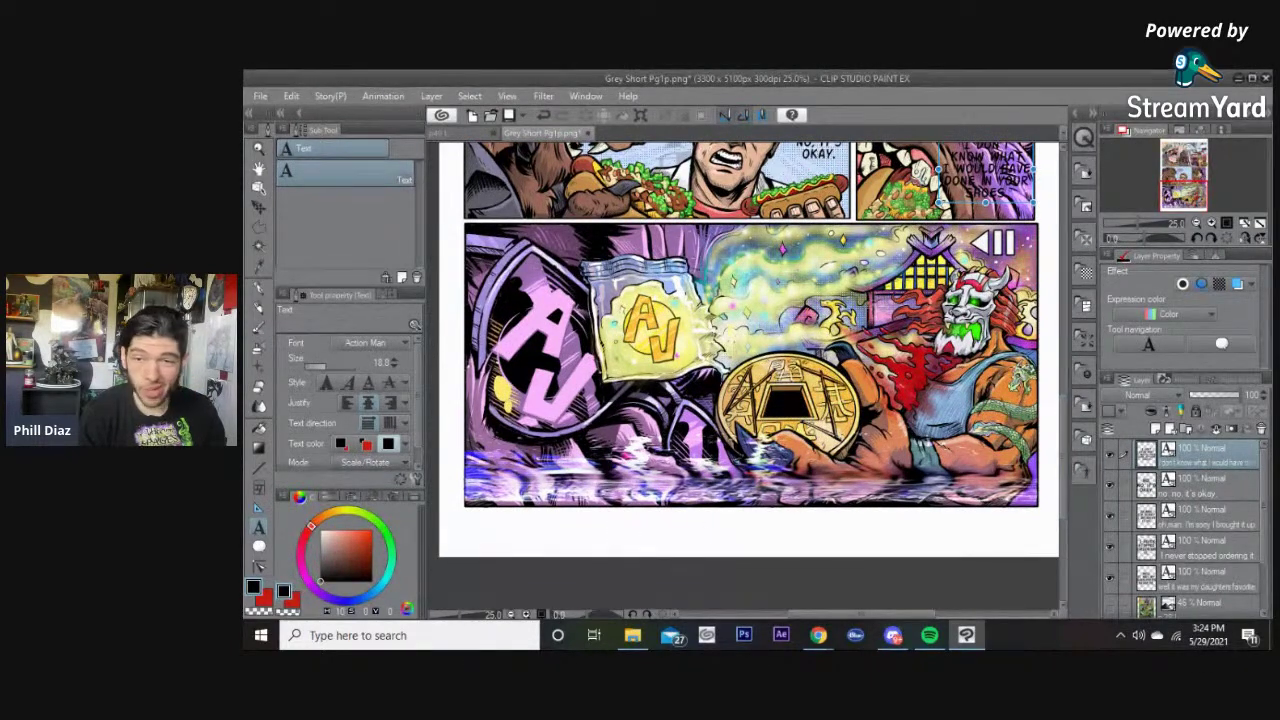
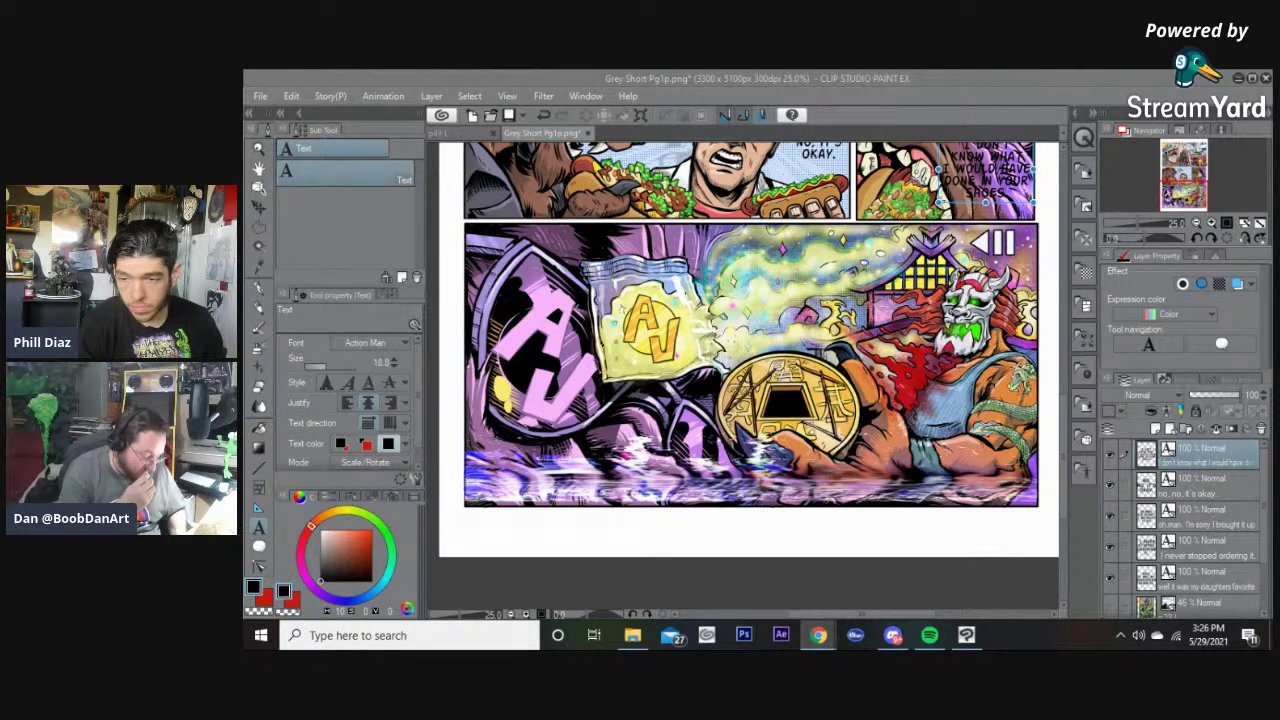
Step: Add a new text reading "REVENGE." in the white margin below the bottom panel
{"action": "left_click", "coordinate": [616, 523]}
{"action": "type", "text": "REVENGE"}
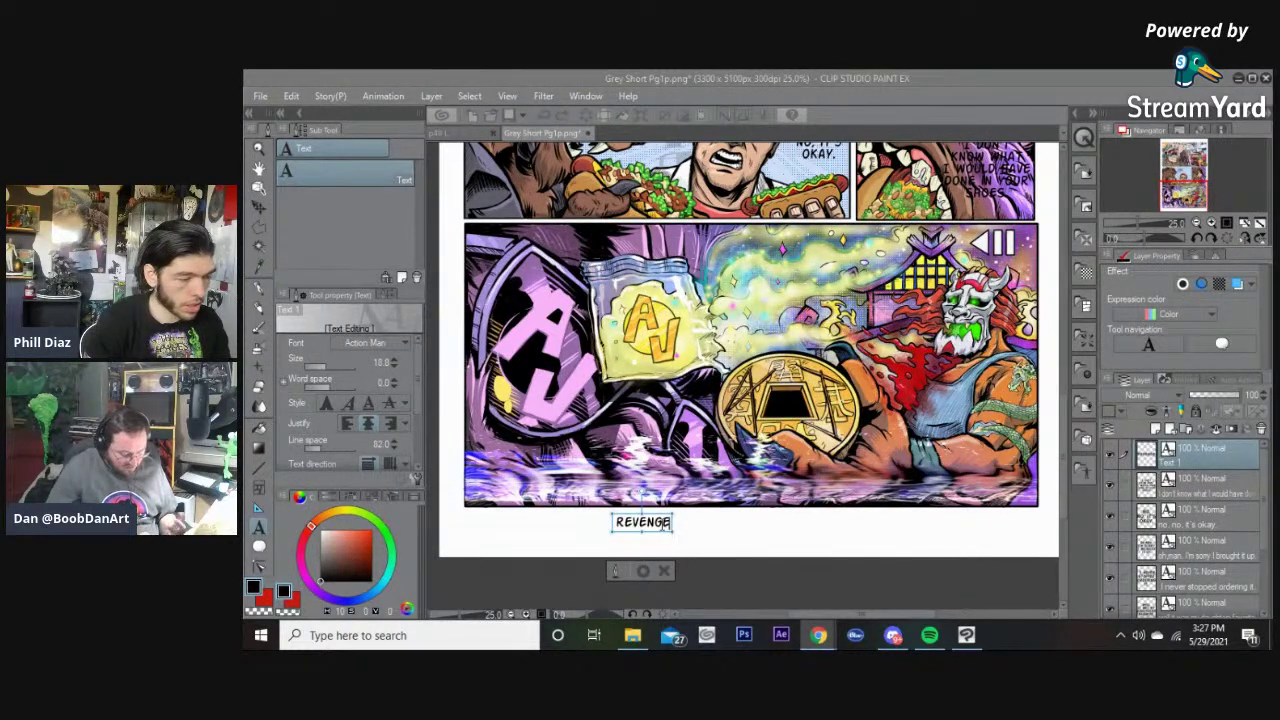
{"action": "left_click", "coordinate": [664, 523]}
{"action": "key", "text": "BackSpace"}
{"action": "type", "text": "."}
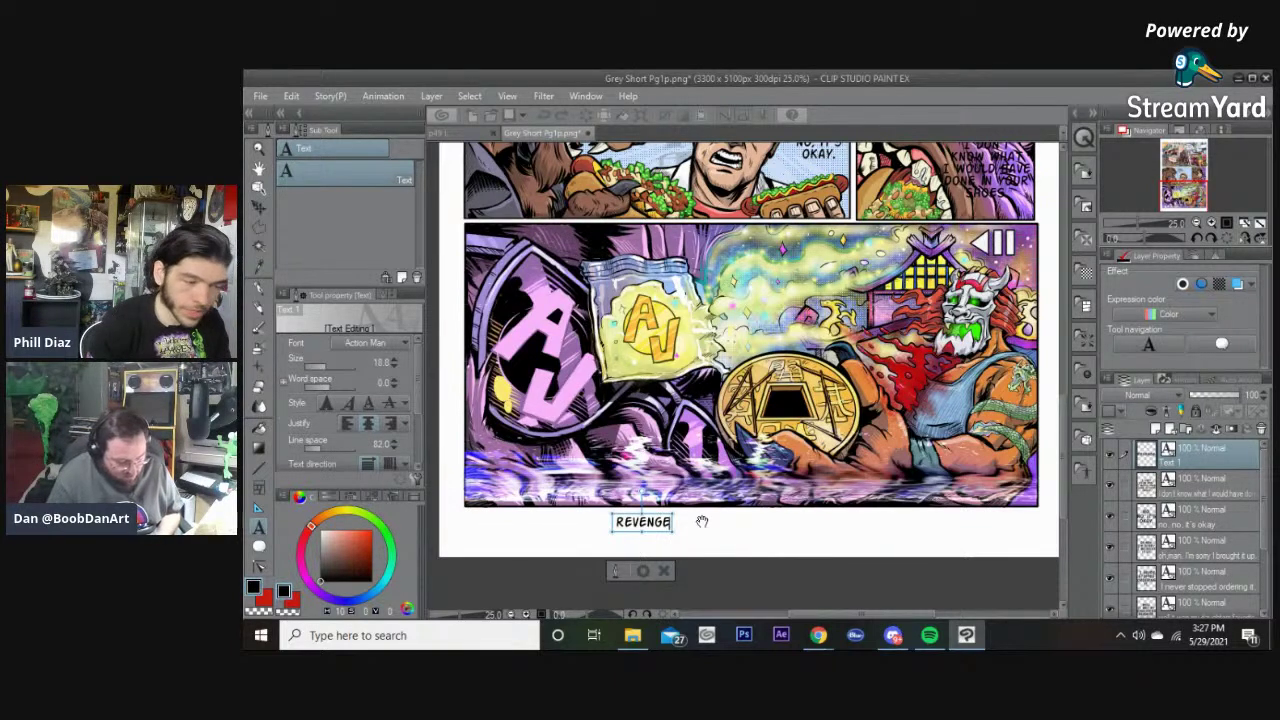
{"action": "type", "text": "."}
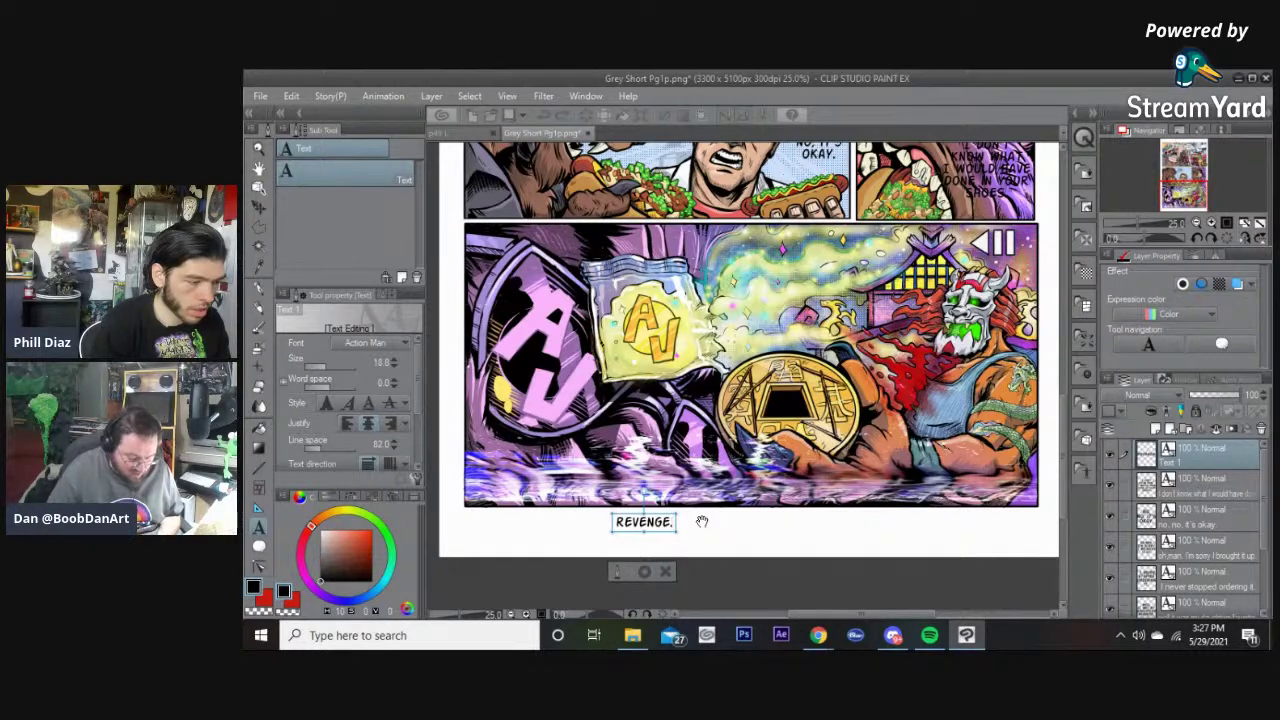
Step: Add a second line reading "I CHASED IT." to the "REVENGE." text and shift the text slightly along the margin
{"action": "key", "text": "Return"}
{"action": "type", "text": "I CHASED I"}
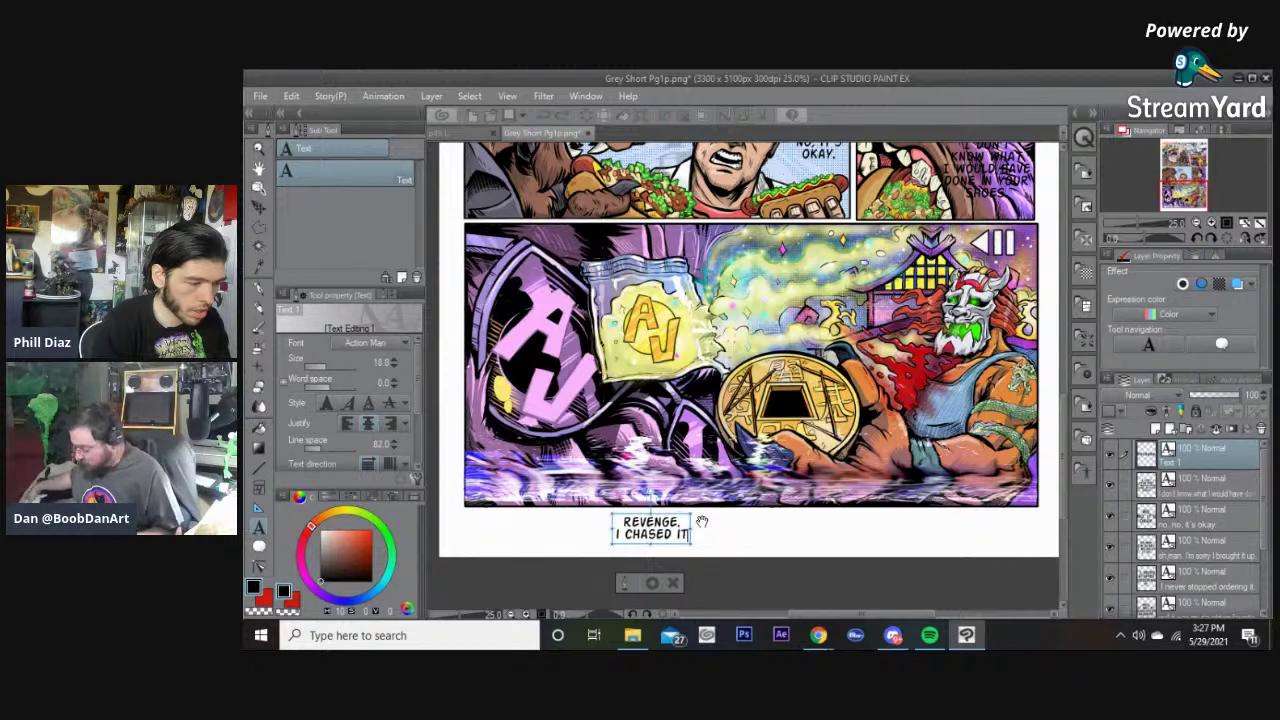
{"action": "type", "text": "T"}
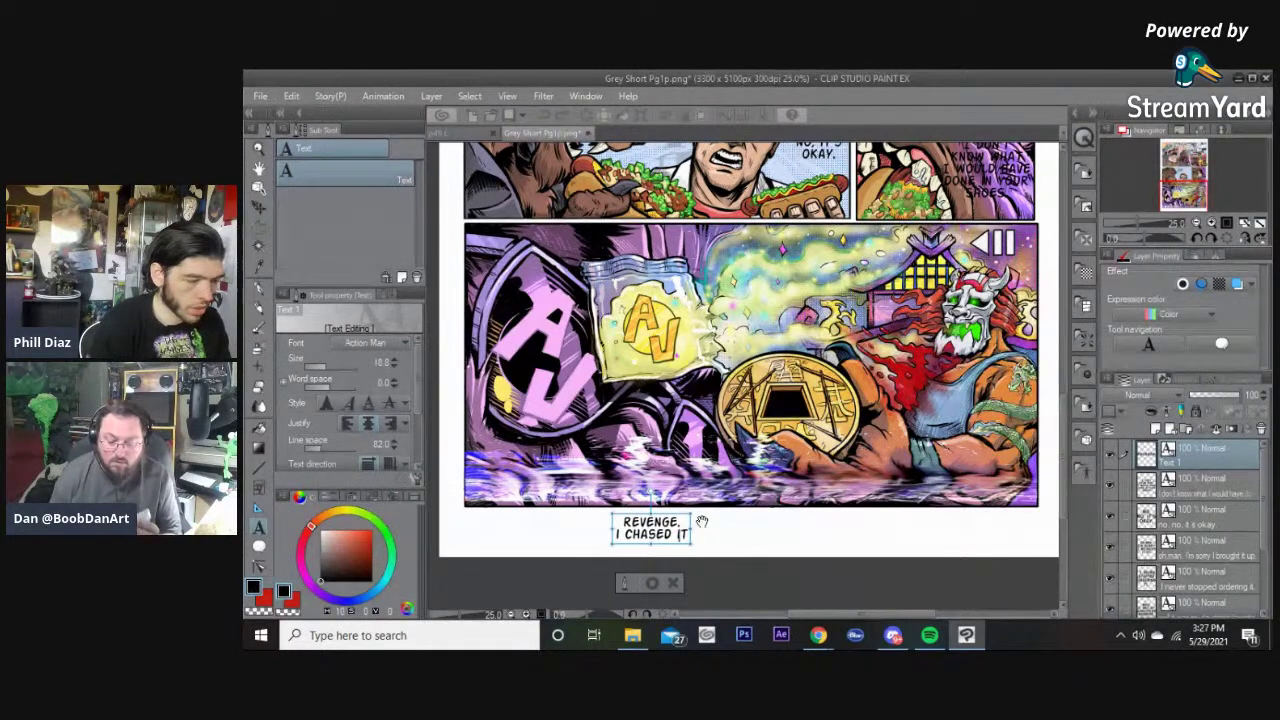
{"action": "key", "text": "BackSpace"}
{"action": "type", "text": "I"}
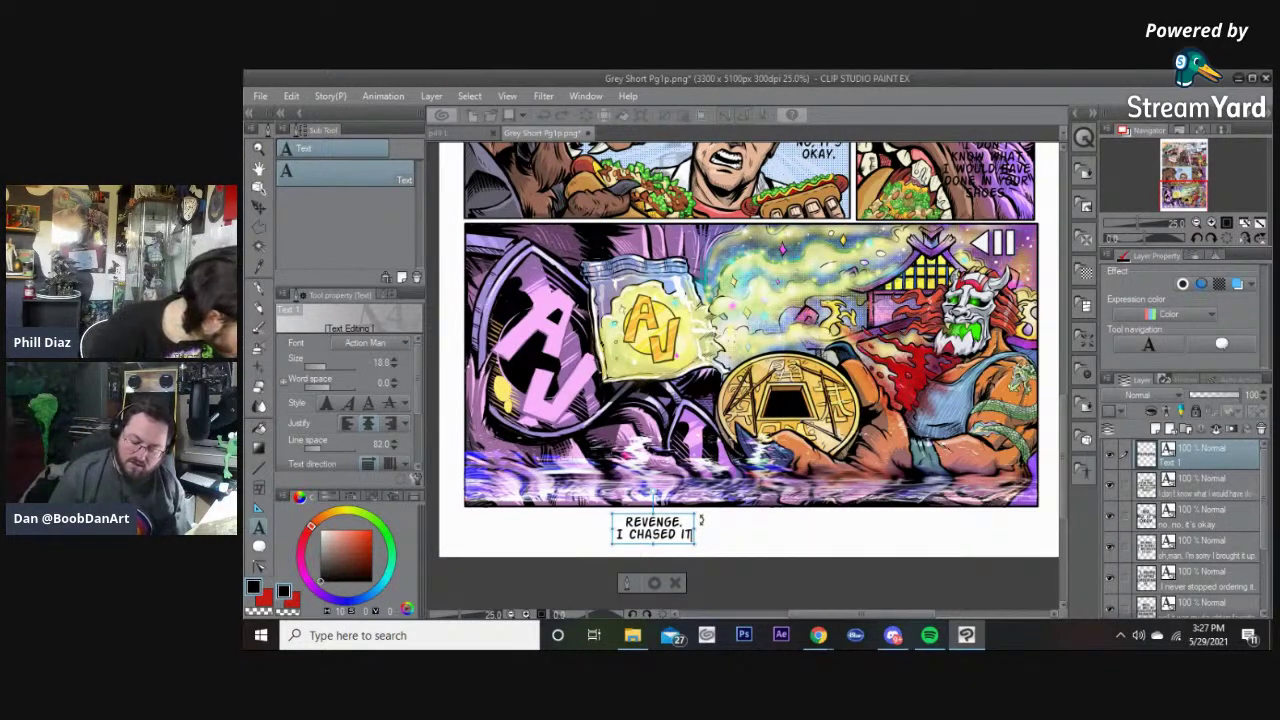
{"action": "left_click", "coordinate": [655, 584]}
{"action": "left_click_drag", "start_coordinate": [663, 530], "coordinate": [685, 524]}
{"action": "left_click", "coordinate": [688, 526]}
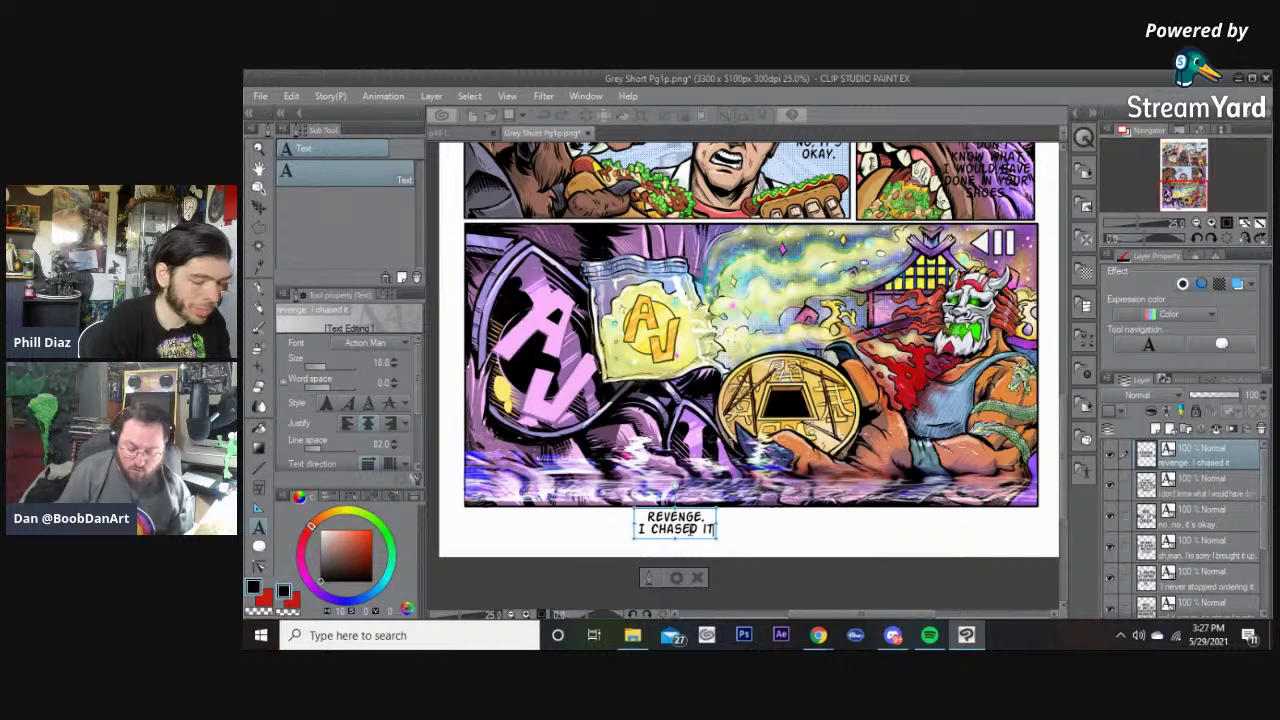
{"action": "type", "text": "."}
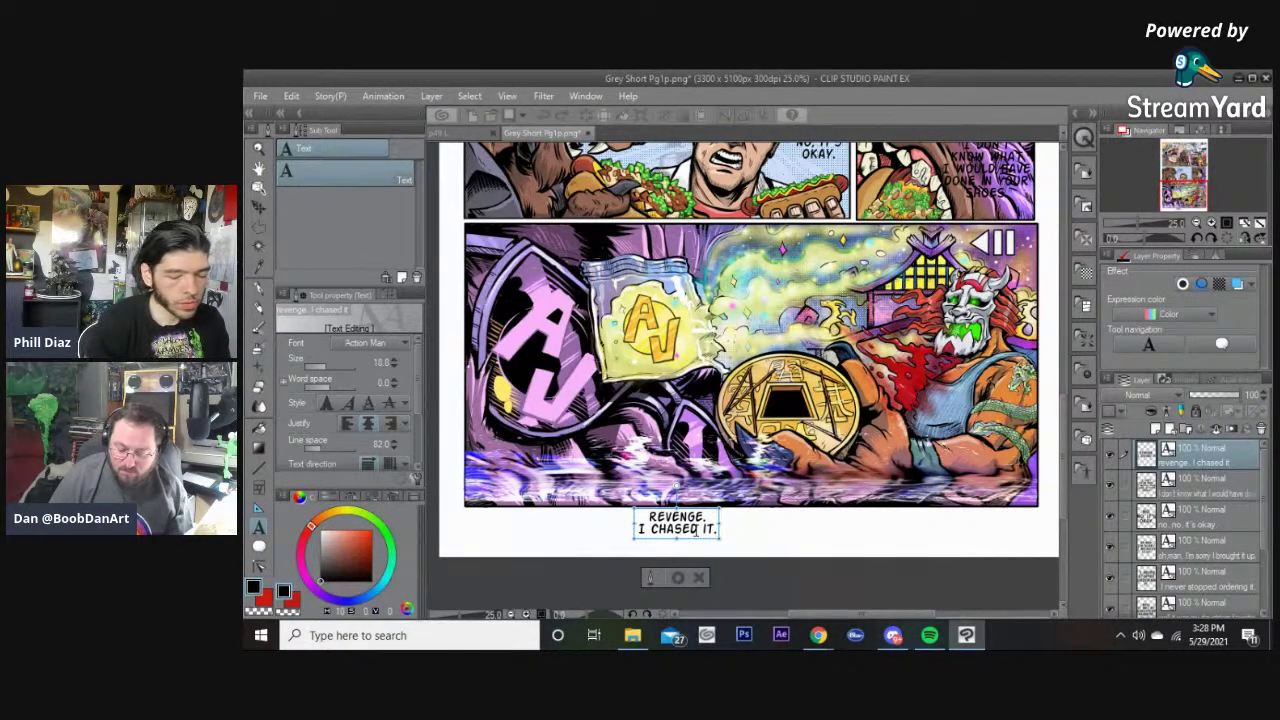
{"action": "left_click", "coordinate": [695, 530]}
{"action": "key", "text": "Return"}
{"action": "key", "text": "BackSpace"}
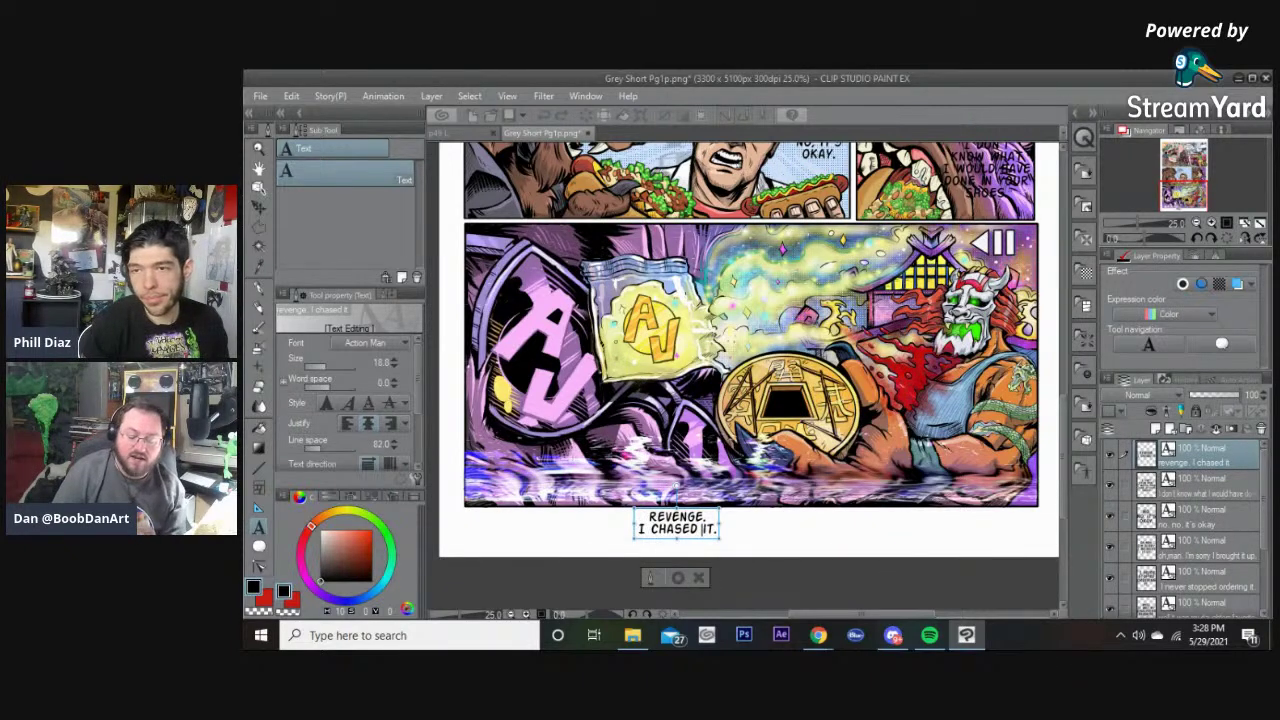
{"action": "key", "text": "alt+Tab"}
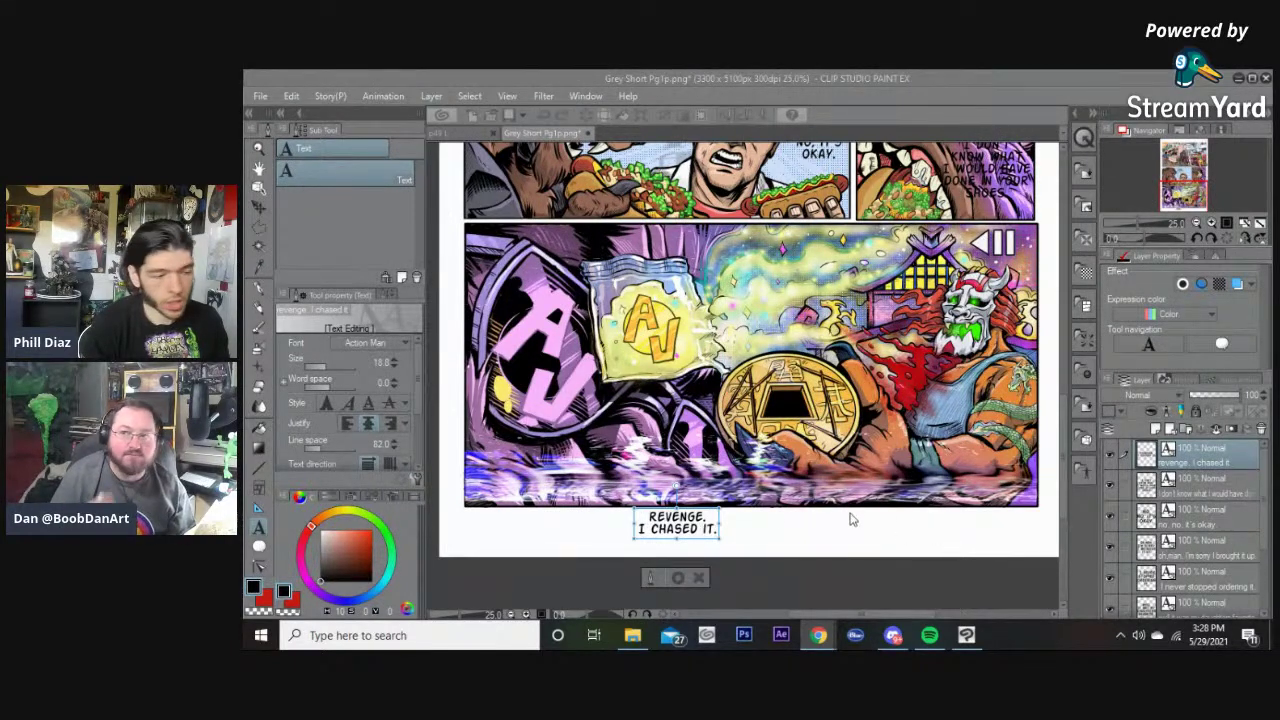
{"action": "left_click", "coordinate": [714, 530]}
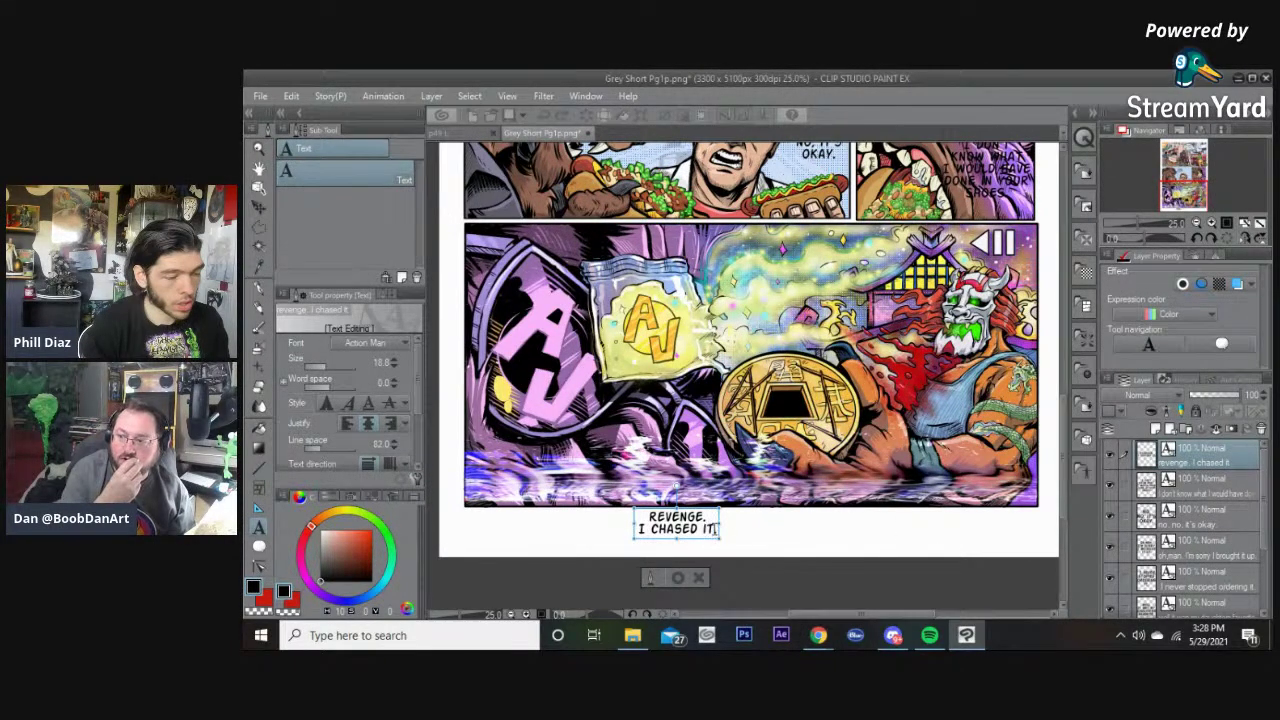
{"action": "type", "text": "."}
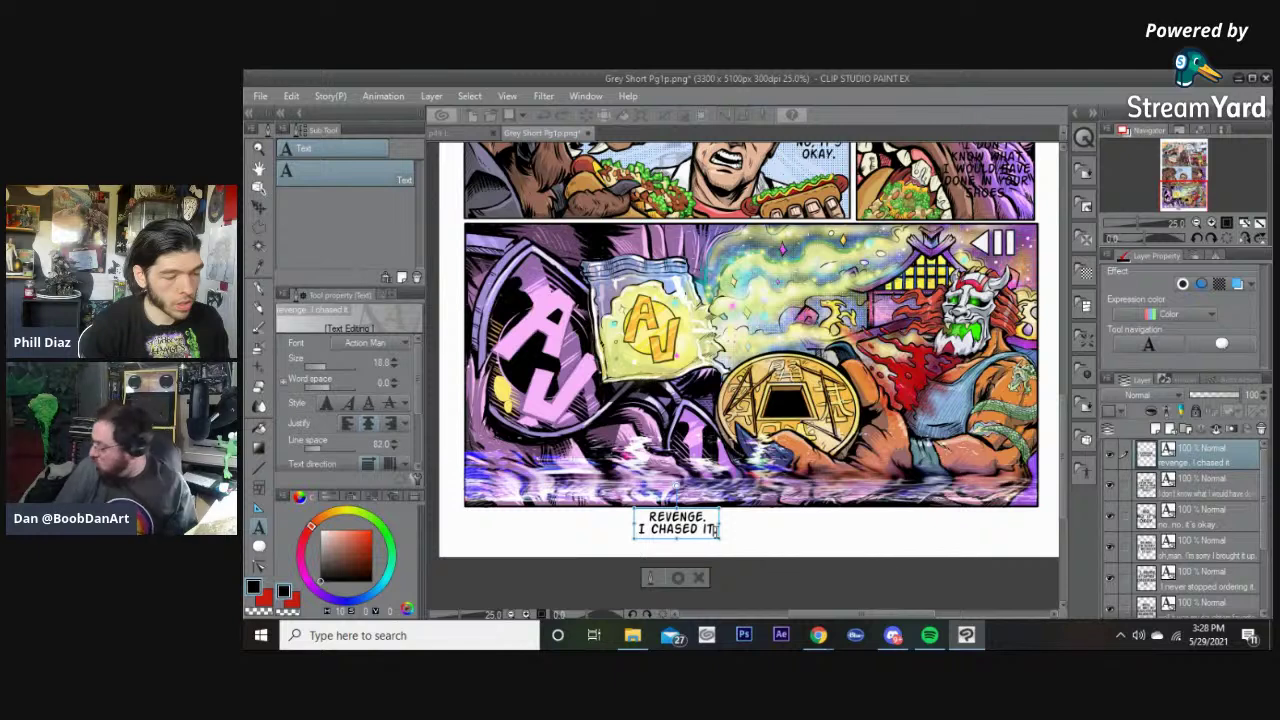
Step: Delete the "I CHASED IT." line from the "REVENGE." text and move the text further left in the margin
{"action": "left_click_drag", "start_coordinate": [718, 530], "coordinate": [628, 530]}
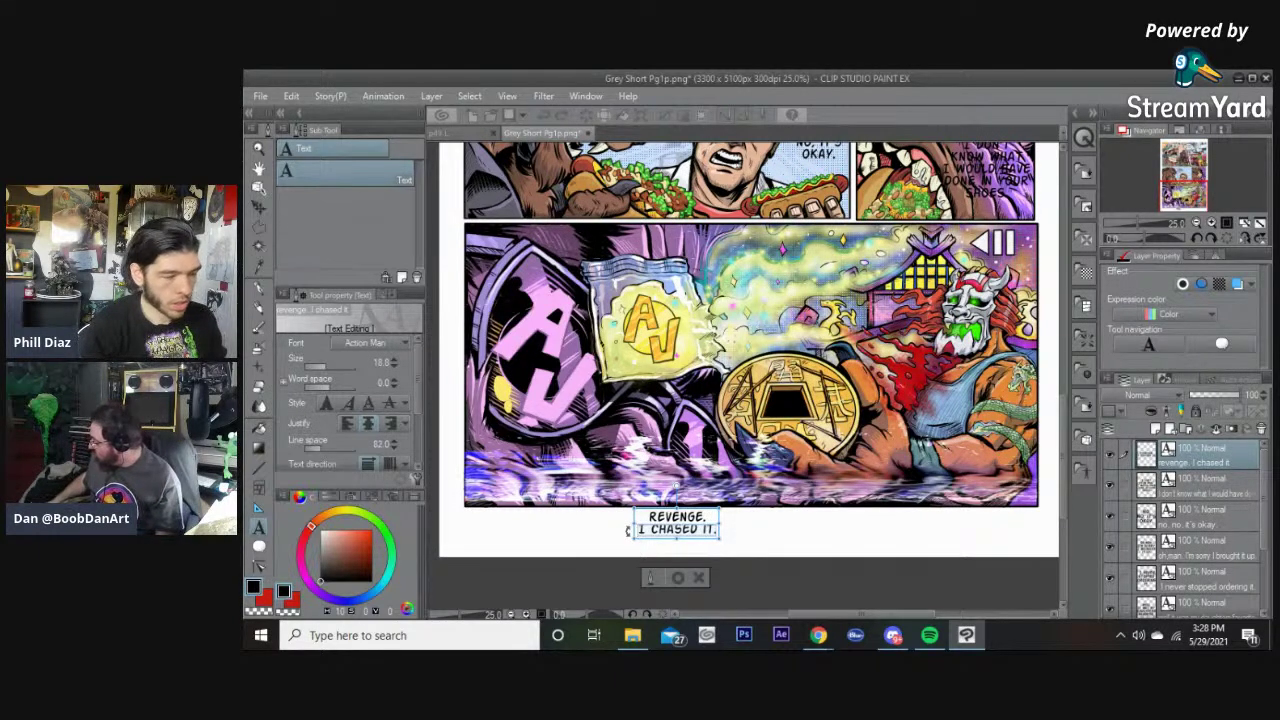
{"action": "key", "text": "BackSpace"}
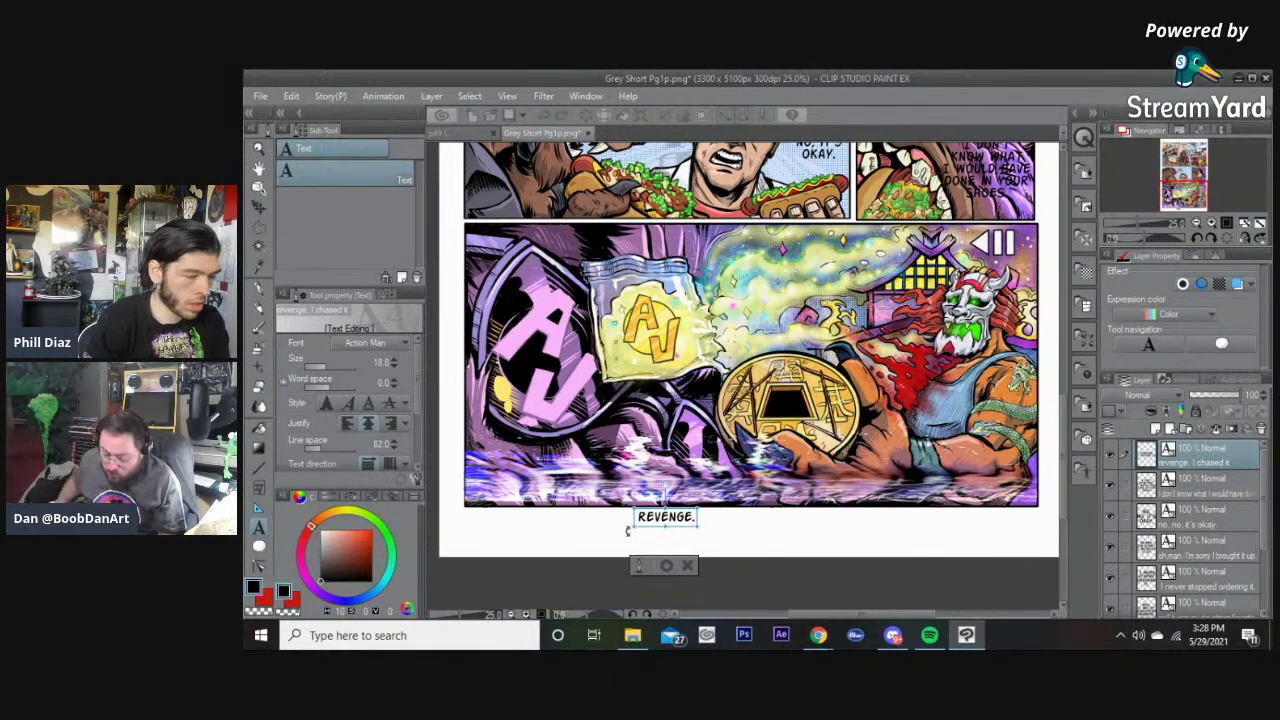
{"action": "left_click", "coordinate": [667, 566]}
{"action": "left_click_drag", "start_coordinate": [676, 519], "coordinate": [586, 526]}
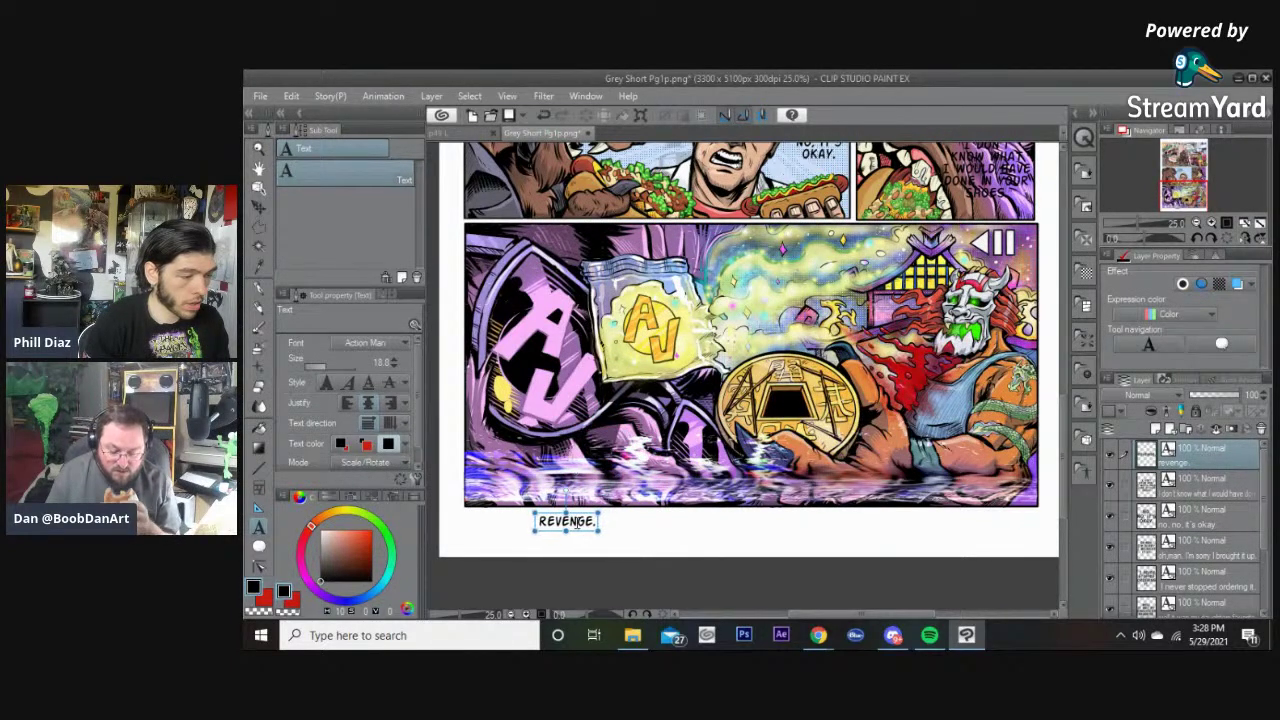
Step: Add a separate text reading "I CHASED IT." in the margin below the gold coin
{"action": "left_click", "coordinate": [750, 521]}
{"action": "type", "text": "I CHASED IT!"}
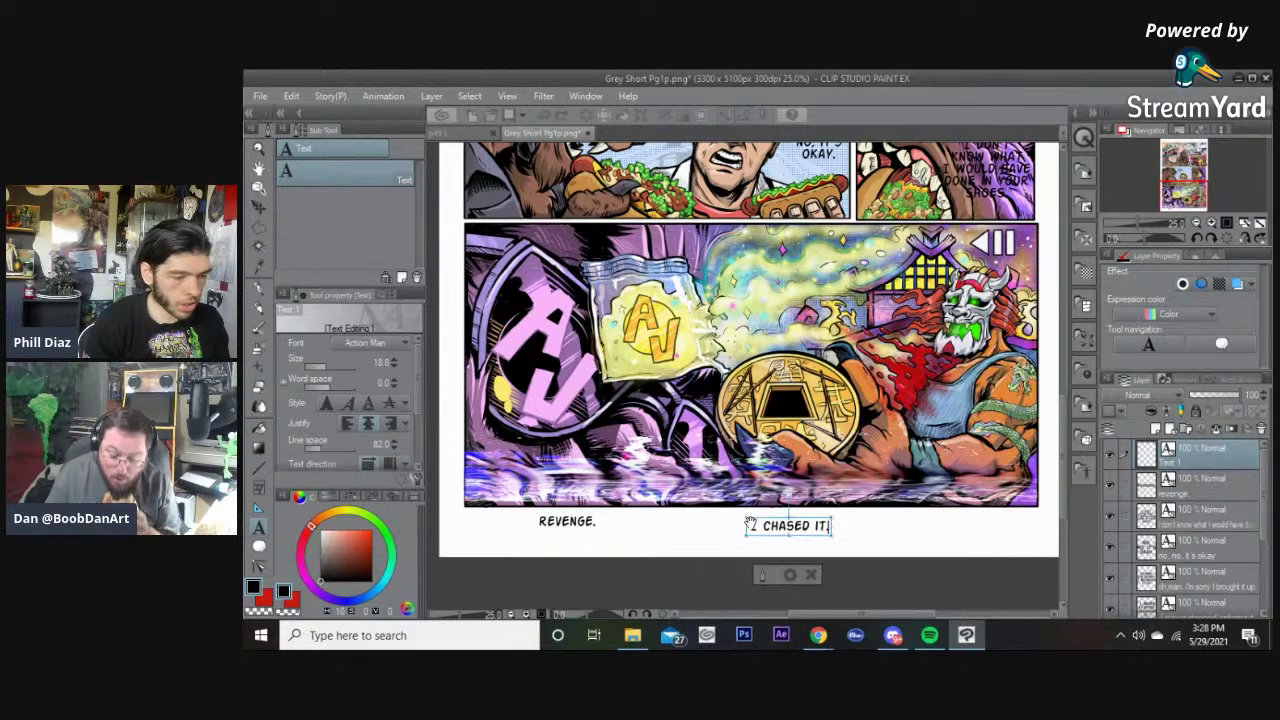
{"action": "left_click", "coordinate": [813, 526]}
{"action": "key", "text": "BackSpace"}
{"action": "key", "text": "Return"}
{"action": "key", "text": "Right"}
{"action": "key", "text": "Right"}
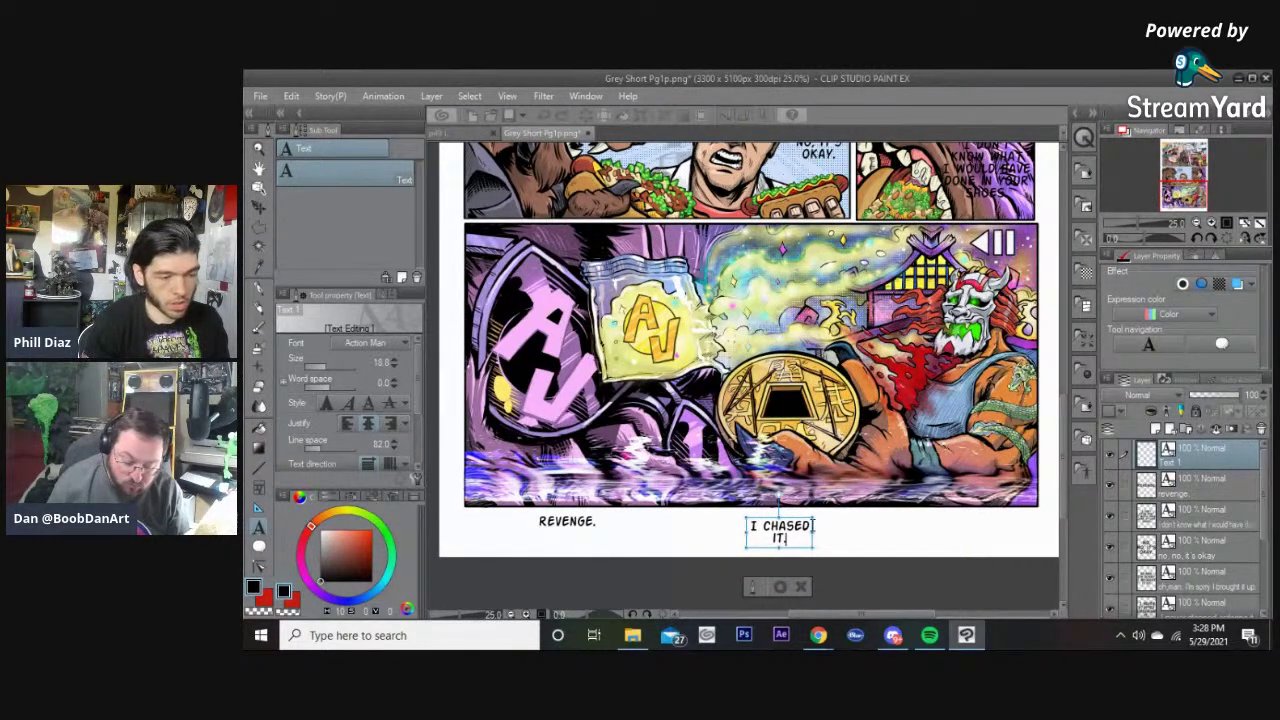
{"action": "key", "text": "Left"}
{"action": "key", "text": "Left"}
{"action": "key", "text": "BackSpace"}
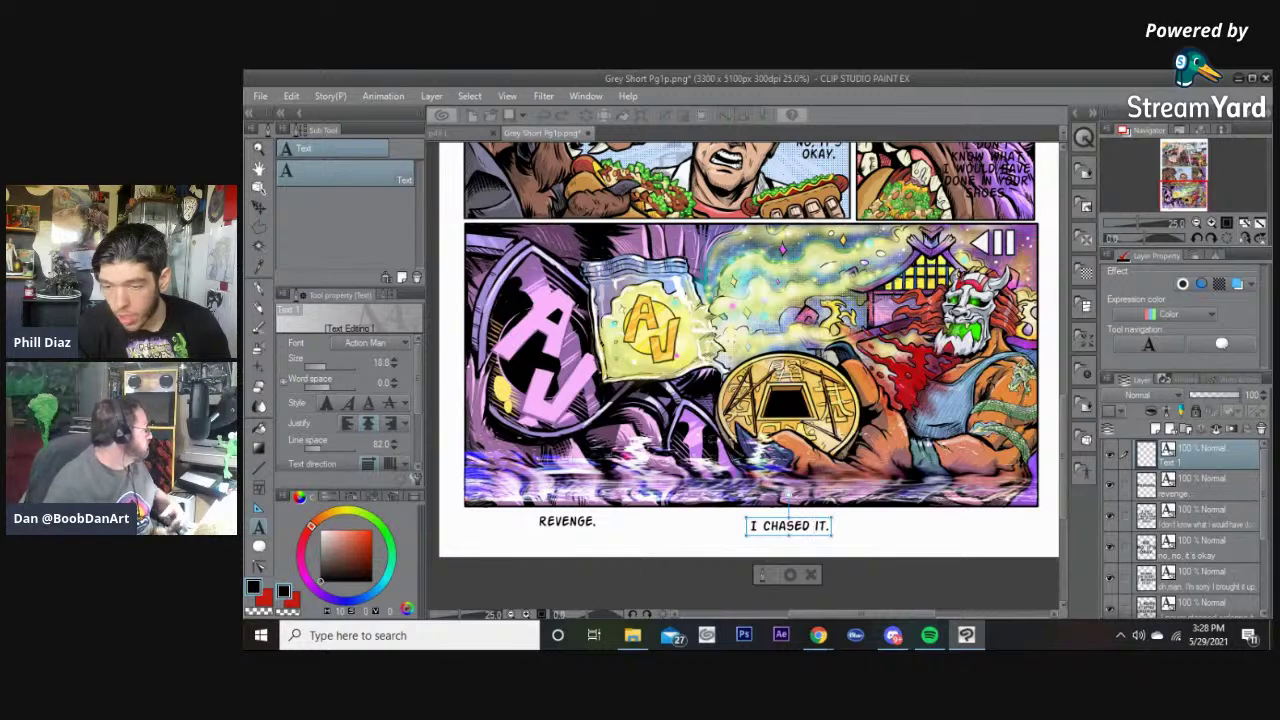
Step: Extend the "I CHASED IT." text with the copied dialogue that begins "THE DRUGS THAT KILLED MY DAUGHTER"
{"action": "key", "text": "alt+Tab"}
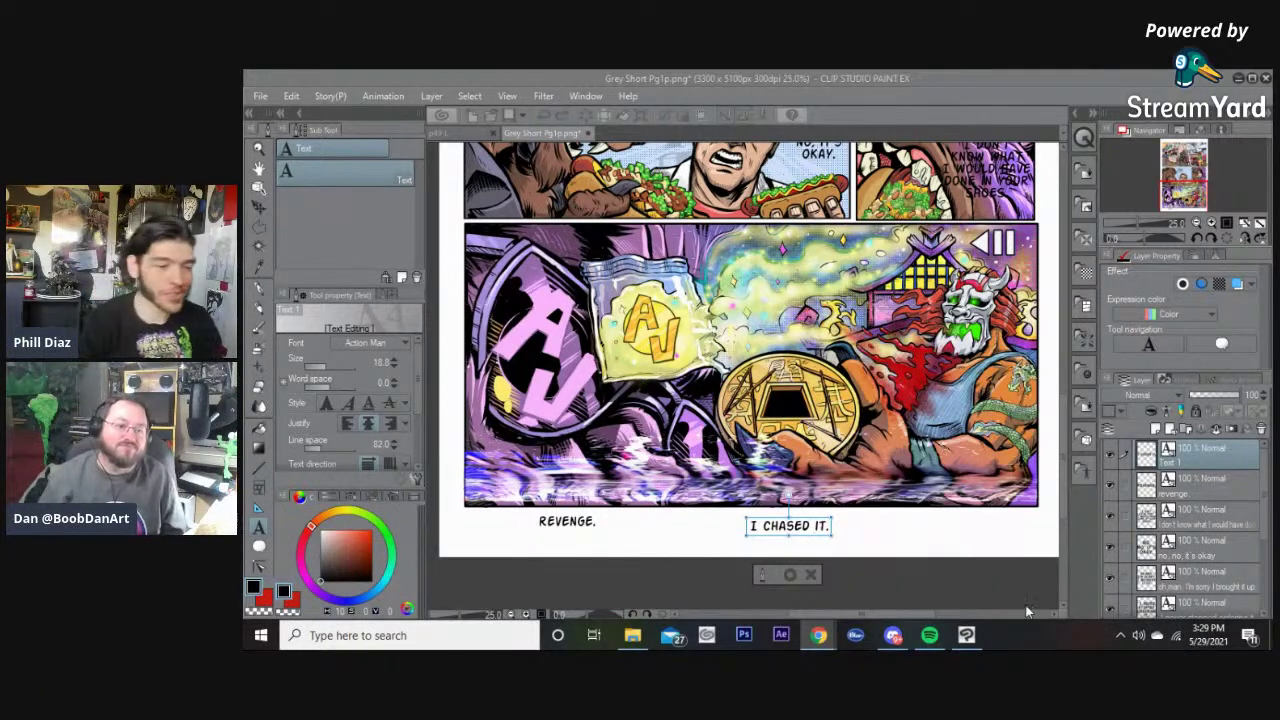
{"action": "left_click", "coordinate": [826, 526]}
{"action": "key", "text": "BackSpace"}
{"action": "type", "text": "."}
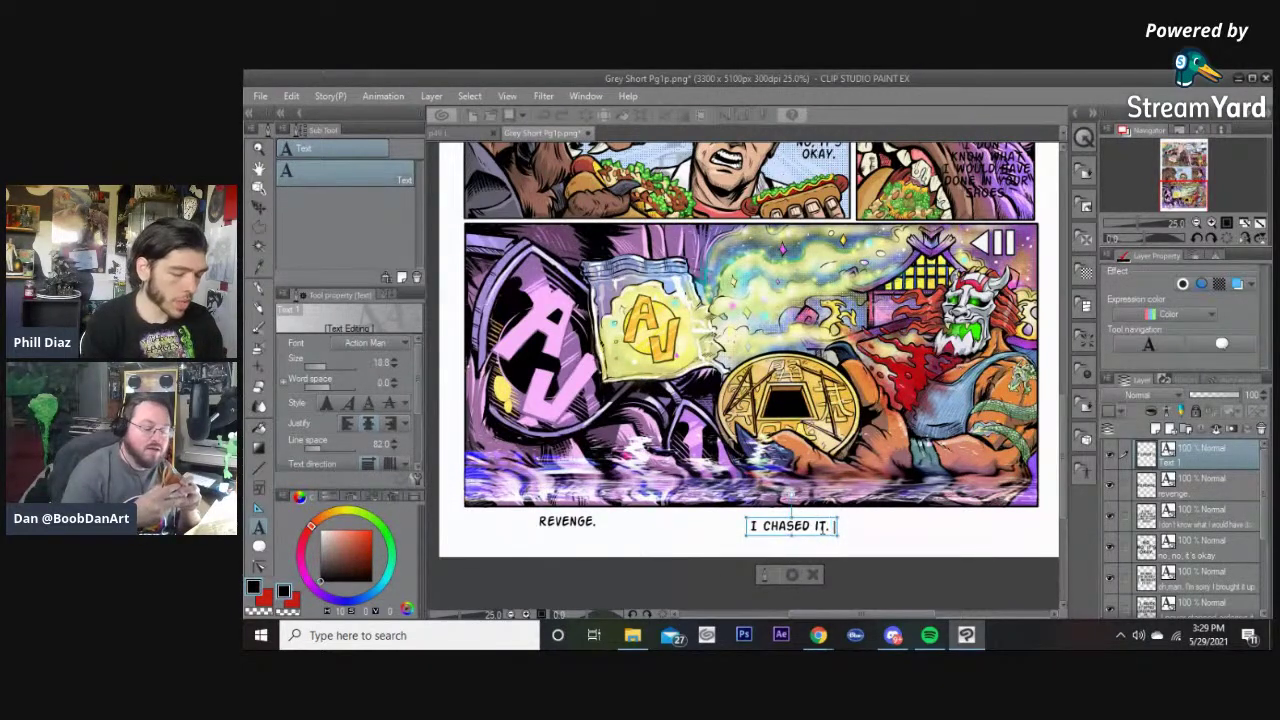
{"action": "key", "text": "ctrl+v"}
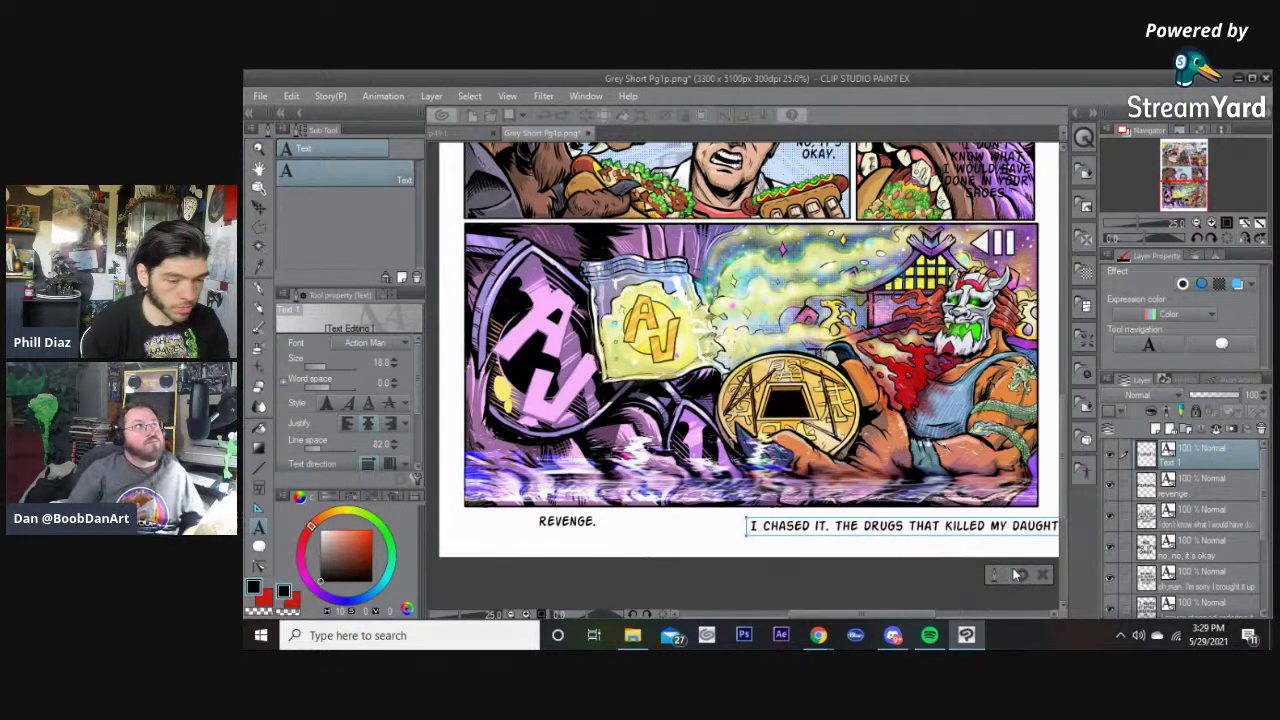
Step: Move "REVENGE." to the left end of the bottom margin and set the "I CHASED IT." dialogue beside it
{"action": "left_click_drag", "start_coordinate": [1013, 526], "coordinate": [825, 535]}
{"action": "left_click_drag", "start_coordinate": [567, 520], "coordinate": [496, 520]}
{"action": "left_click_drag", "start_coordinate": [780, 535], "coordinate": [774, 521]}
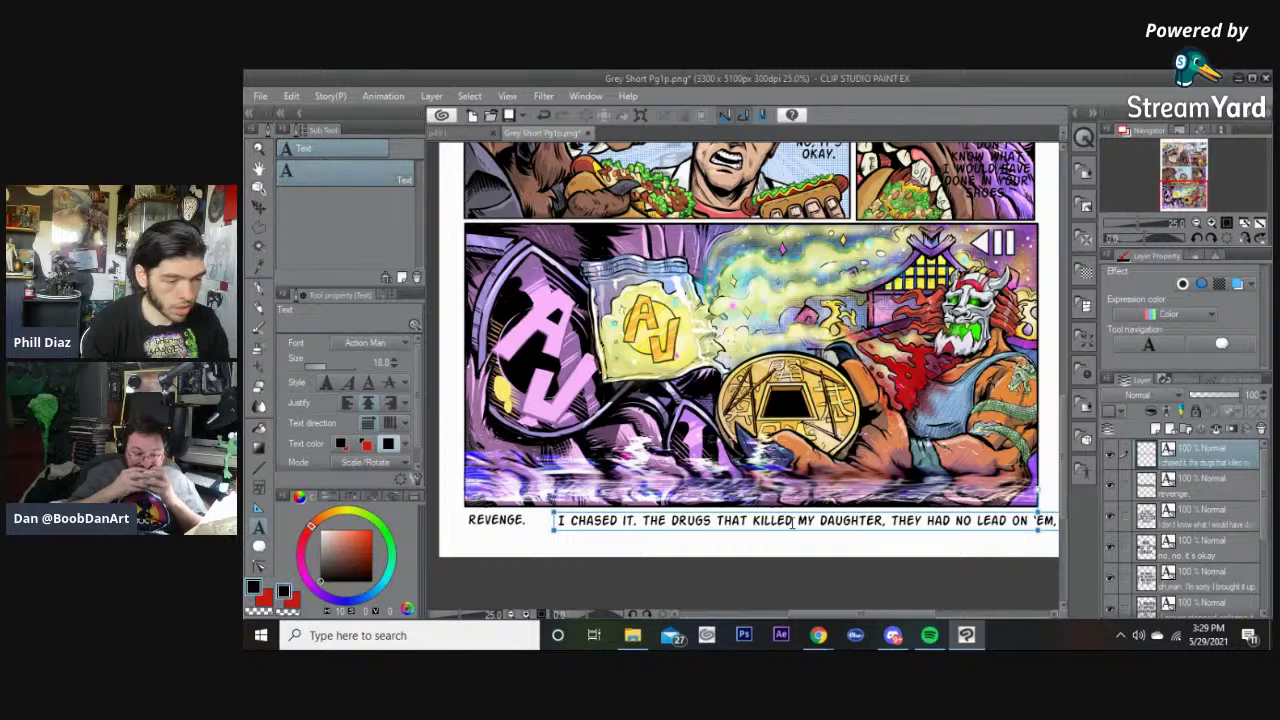
Step: Break the "I CHASED IT." dialogue into four lines, starting new ones at "MY DAUGHTER", "'EM" and "OFF OF THE CASE"
{"action": "left_click", "coordinate": [792, 523]}
{"action": "key", "text": "Return"}
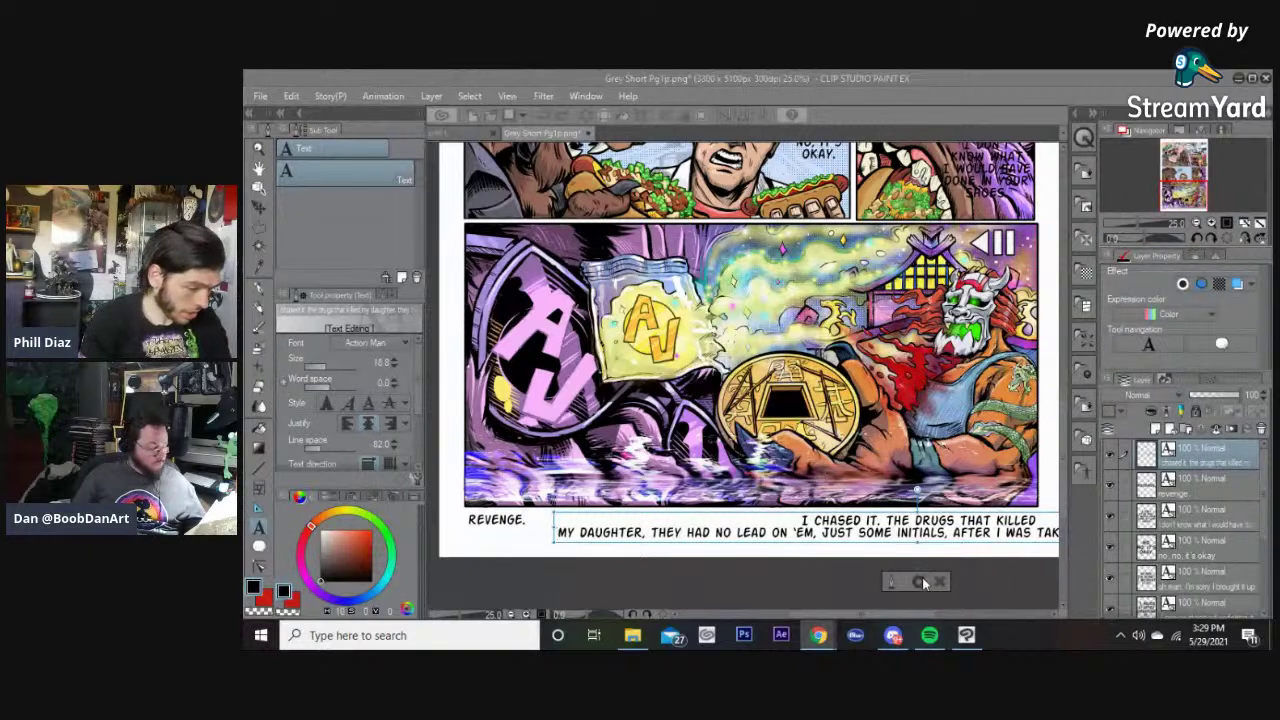
{"action": "left_click", "coordinate": [785, 532]}
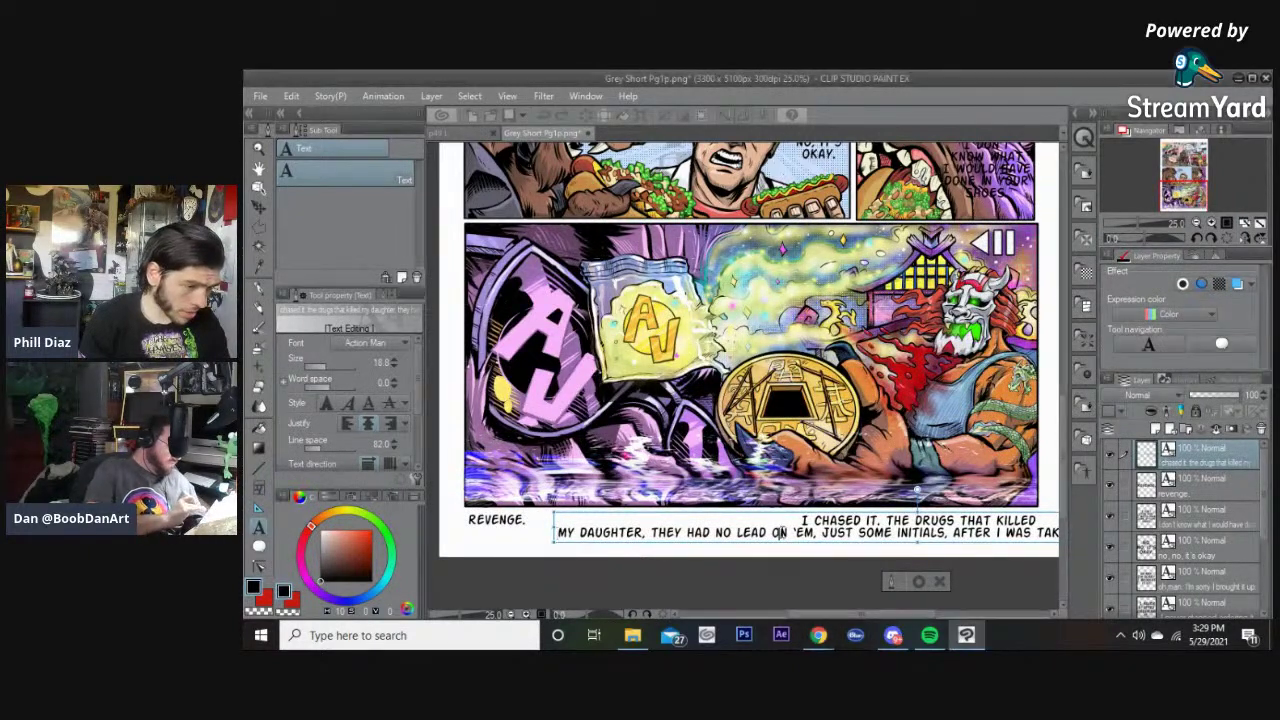
{"action": "key", "text": "Return"}
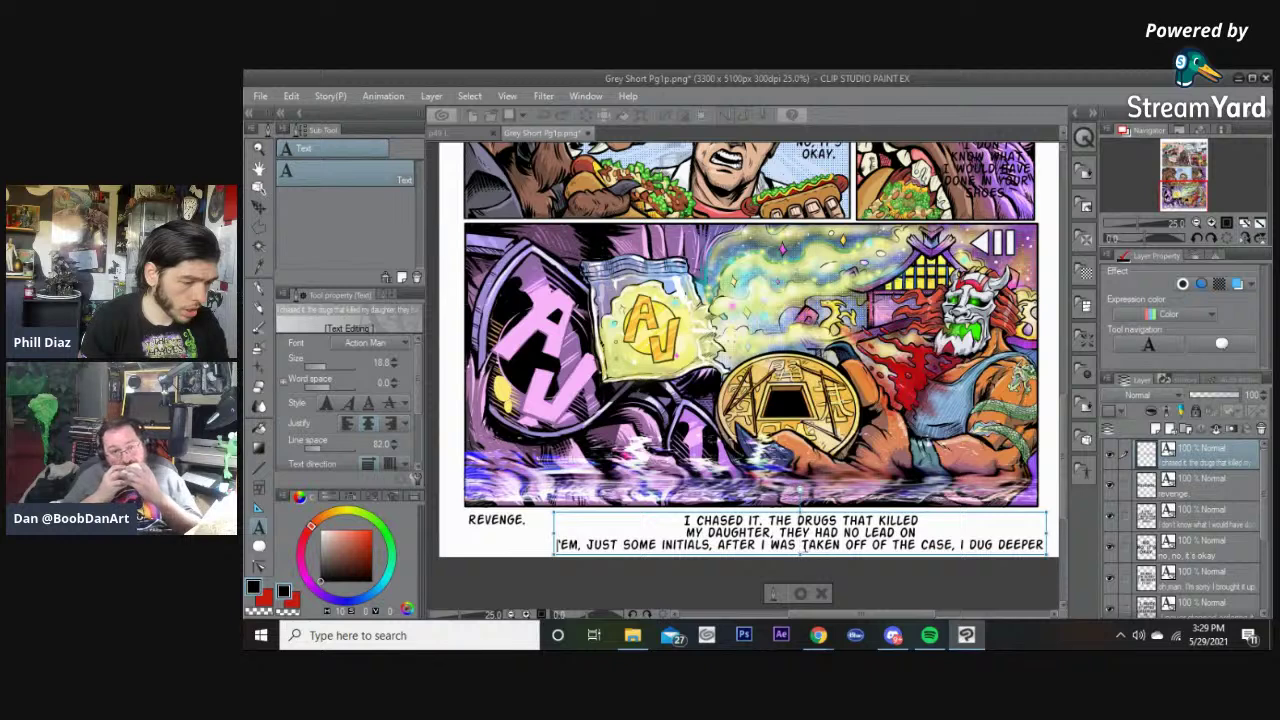
{"action": "left_click", "coordinate": [772, 544]}
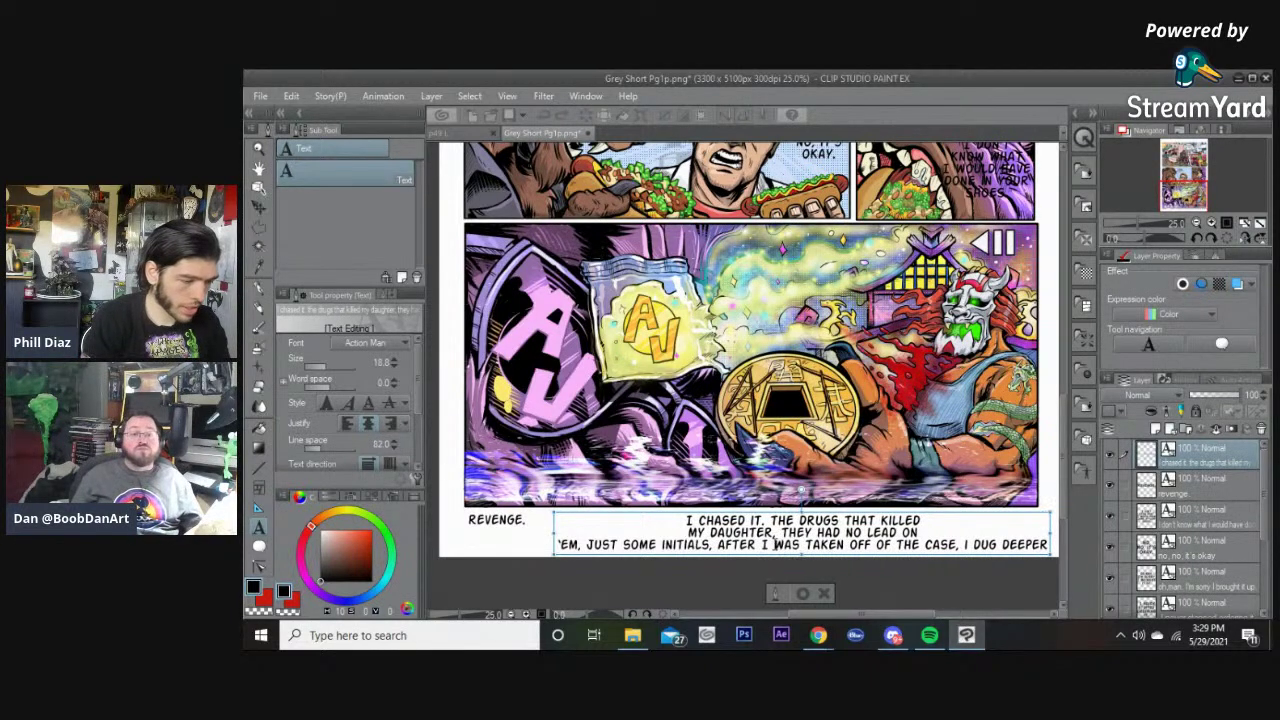
{"action": "left_click", "coordinate": [866, 545]}
{"action": "key", "text": "Return"}
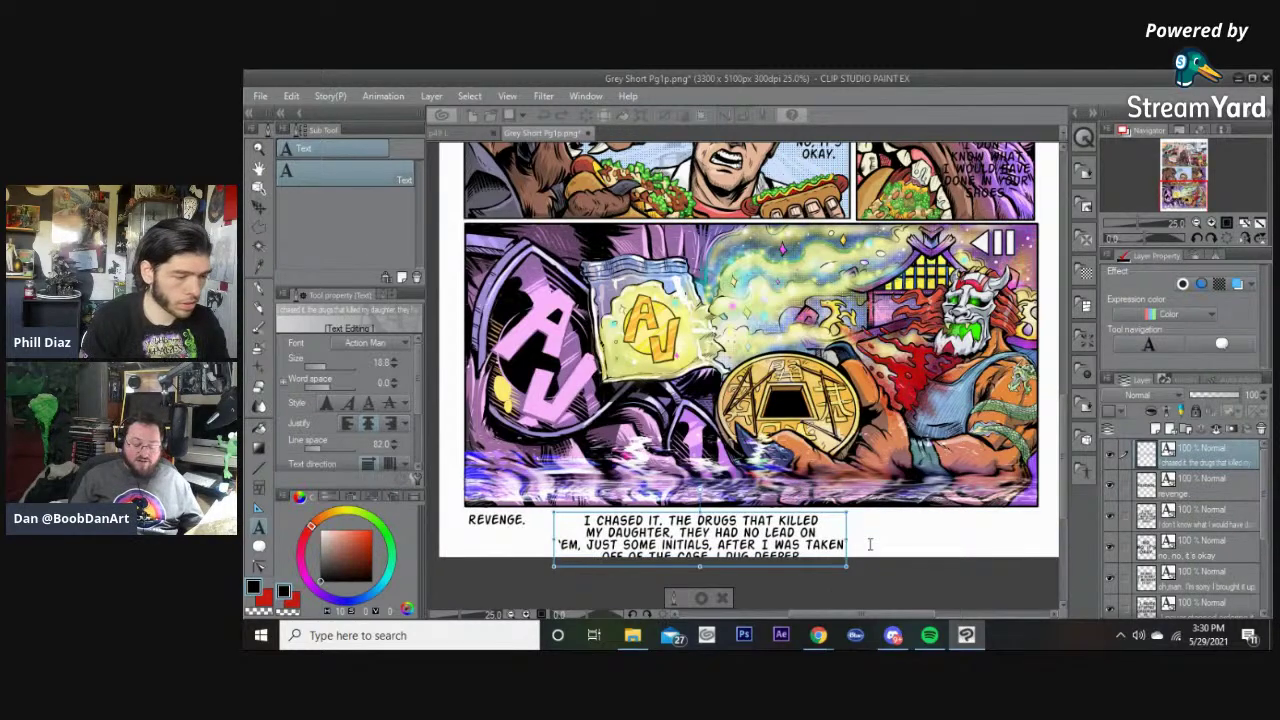
{"action": "left_click", "coordinate": [701, 597]}
Step: Move the dialogue further right in the margin and rebreak its ending so the last line reads "TAKEN OFF OF THE CASE, I DUG DEEPER"
{"action": "left_click_drag", "start_coordinate": [741, 529], "coordinate": [828, 518]}
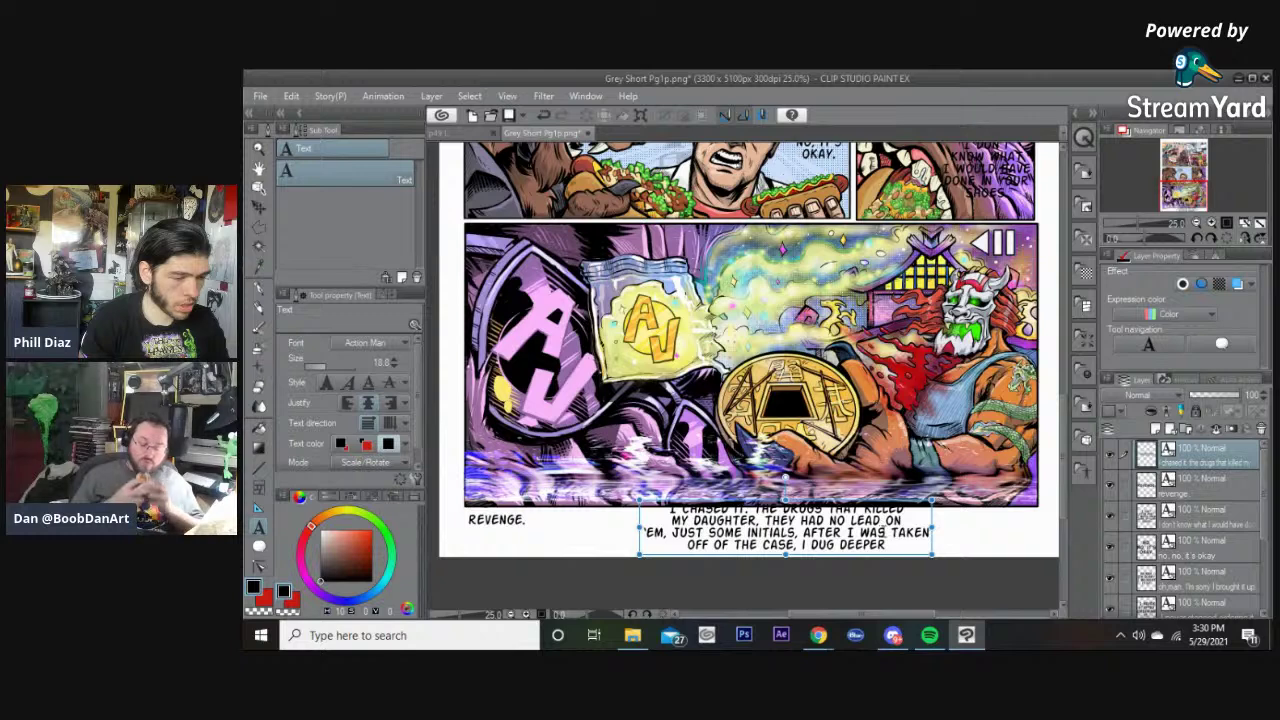
{"action": "left_click", "coordinate": [884, 533]}
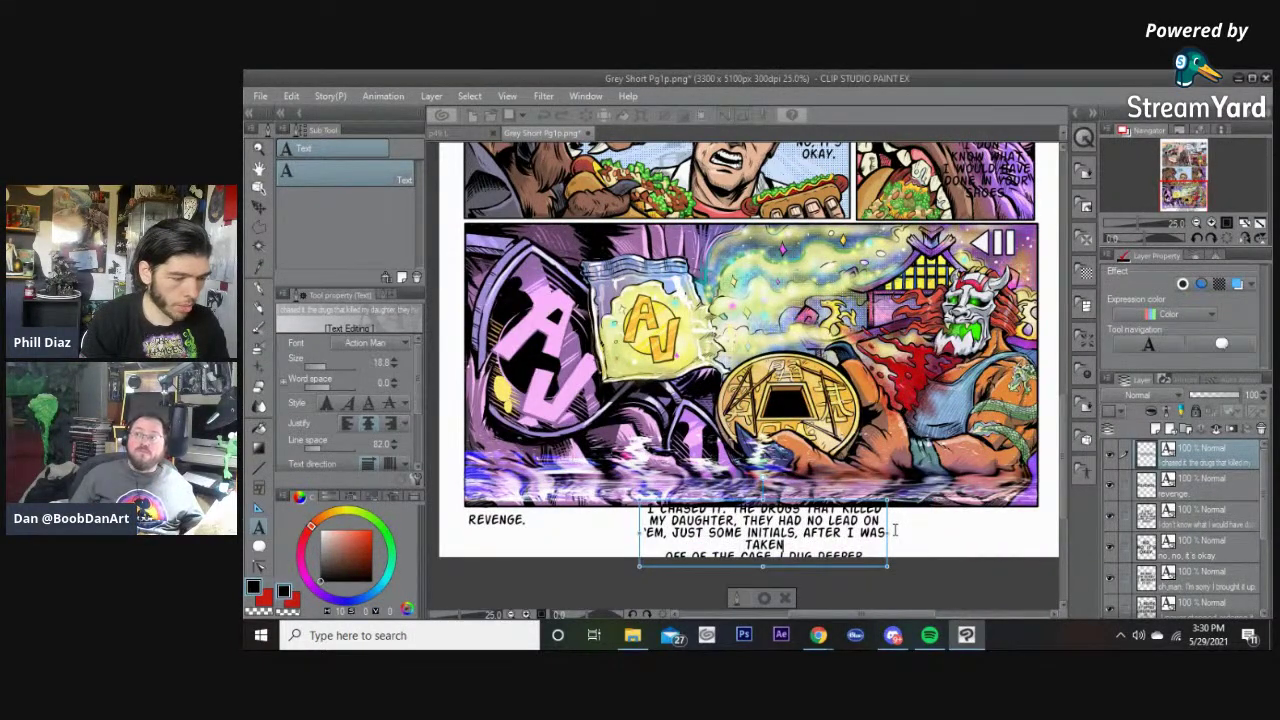
{"action": "key", "text": "Delete"}
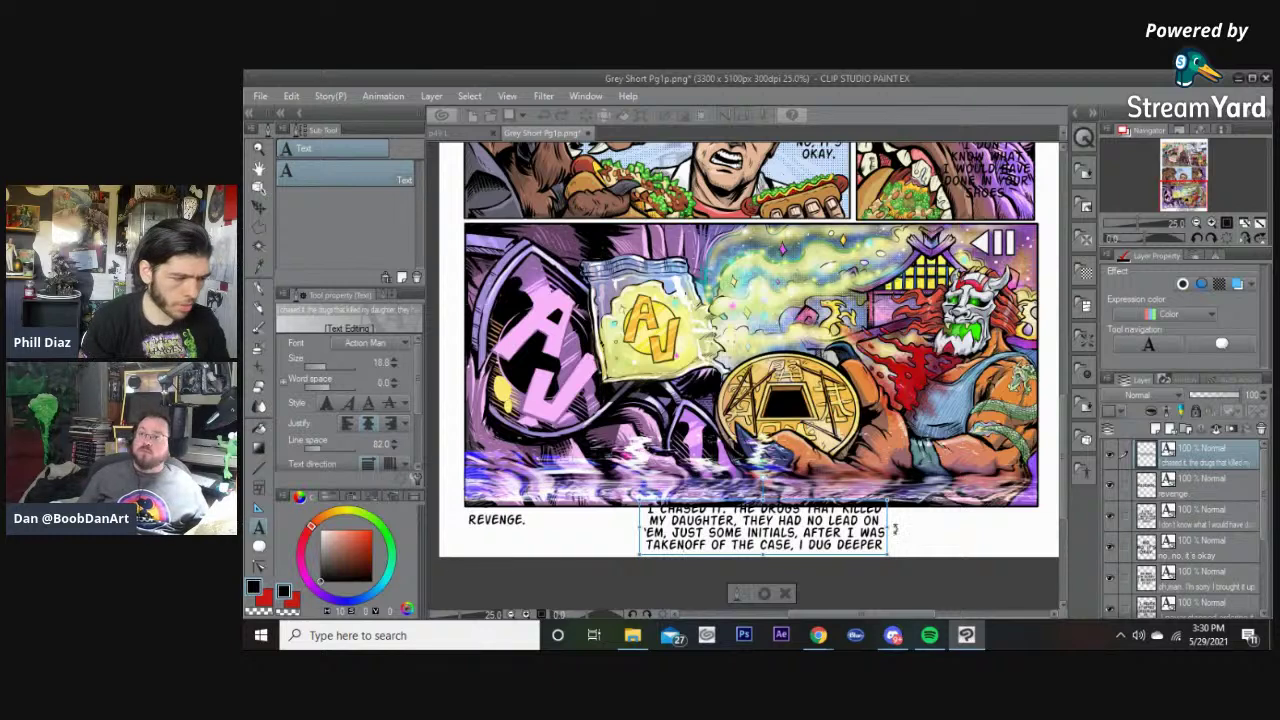
{"action": "left_click", "coordinate": [765, 594]}
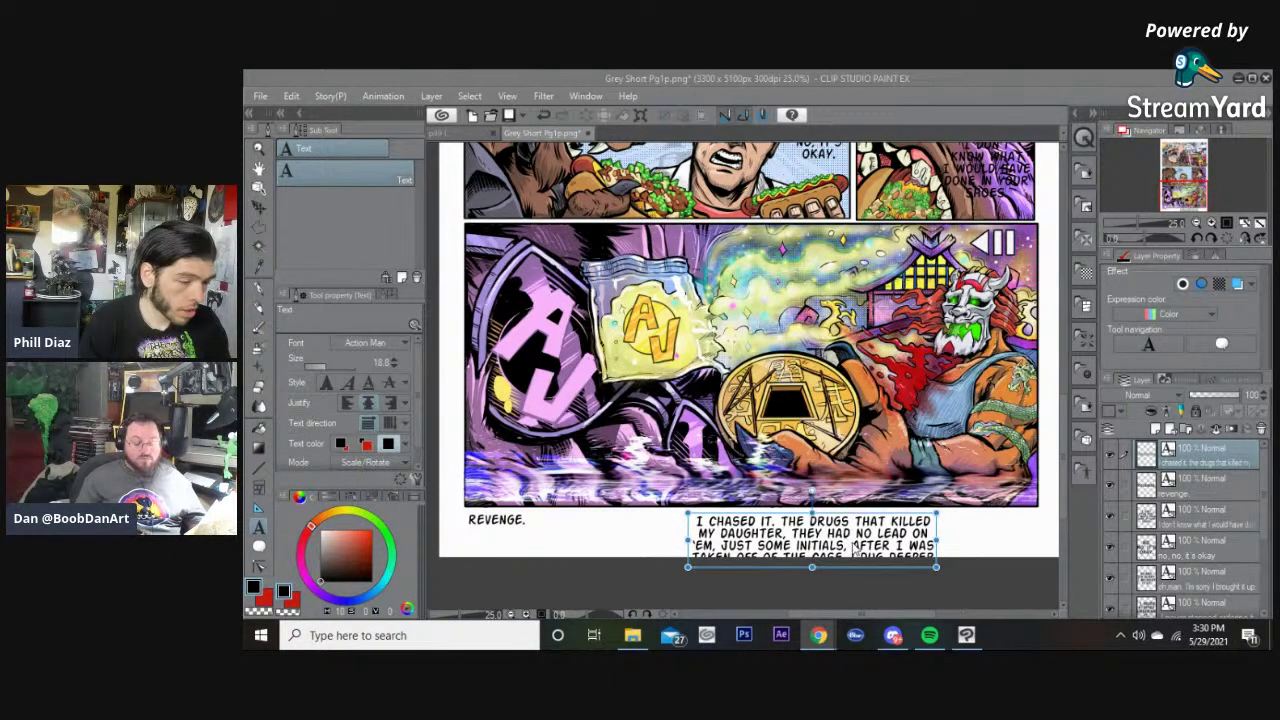
Step: Move the dialogue up slightly so all four lines fit on the page, and add a period after "I DUG DEEPER"
{"action": "left_click_drag", "start_coordinate": [849, 543], "coordinate": [851, 531]}
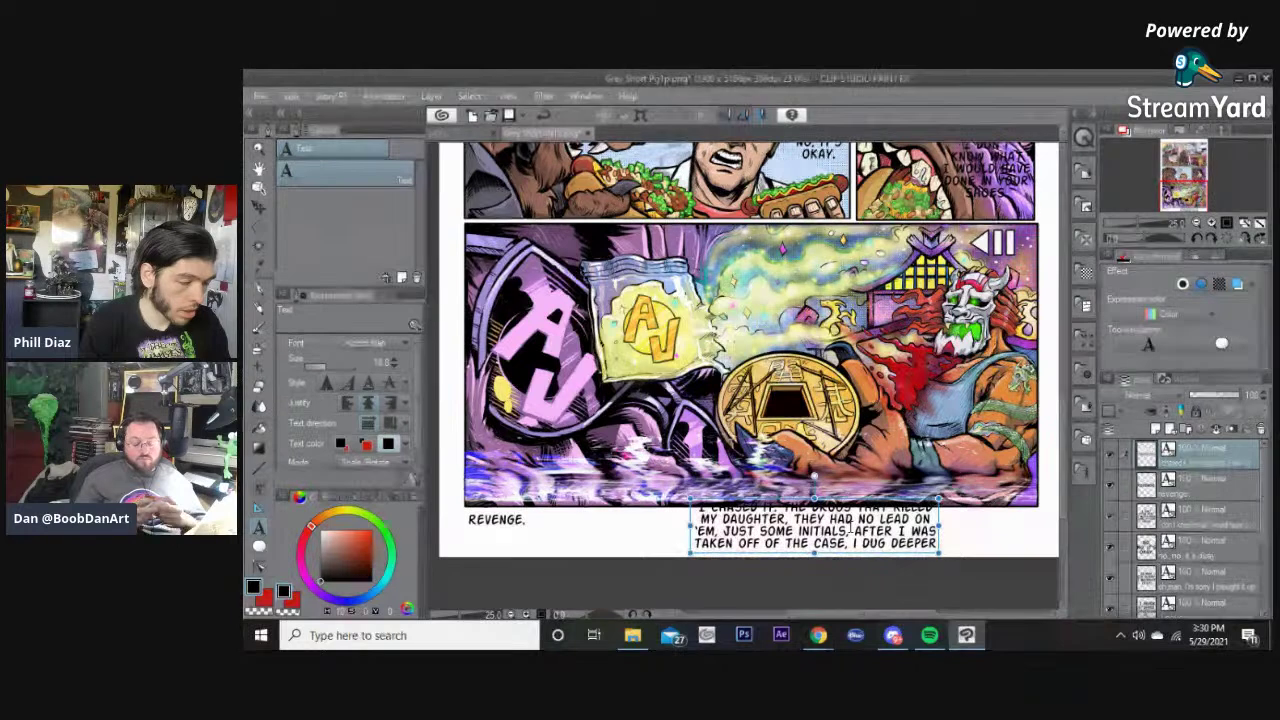
{"action": "left_click", "coordinate": [726, 531]}
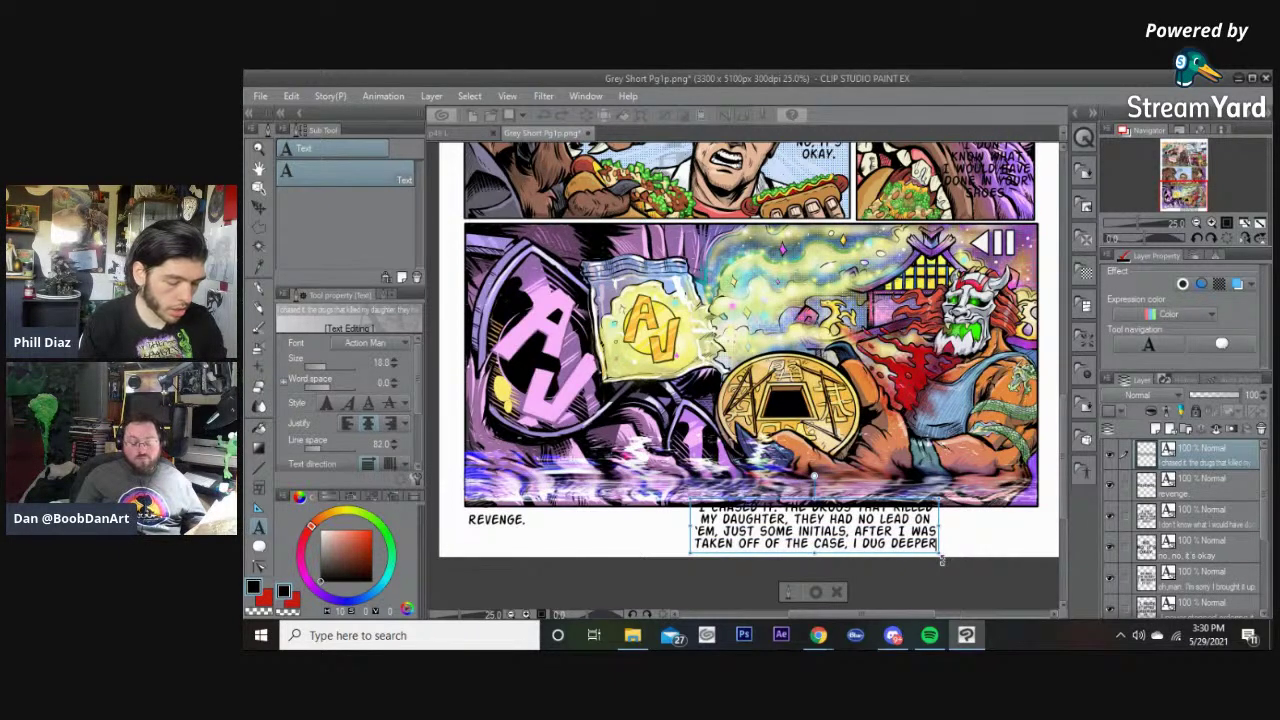
{"action": "type", "text": "."}
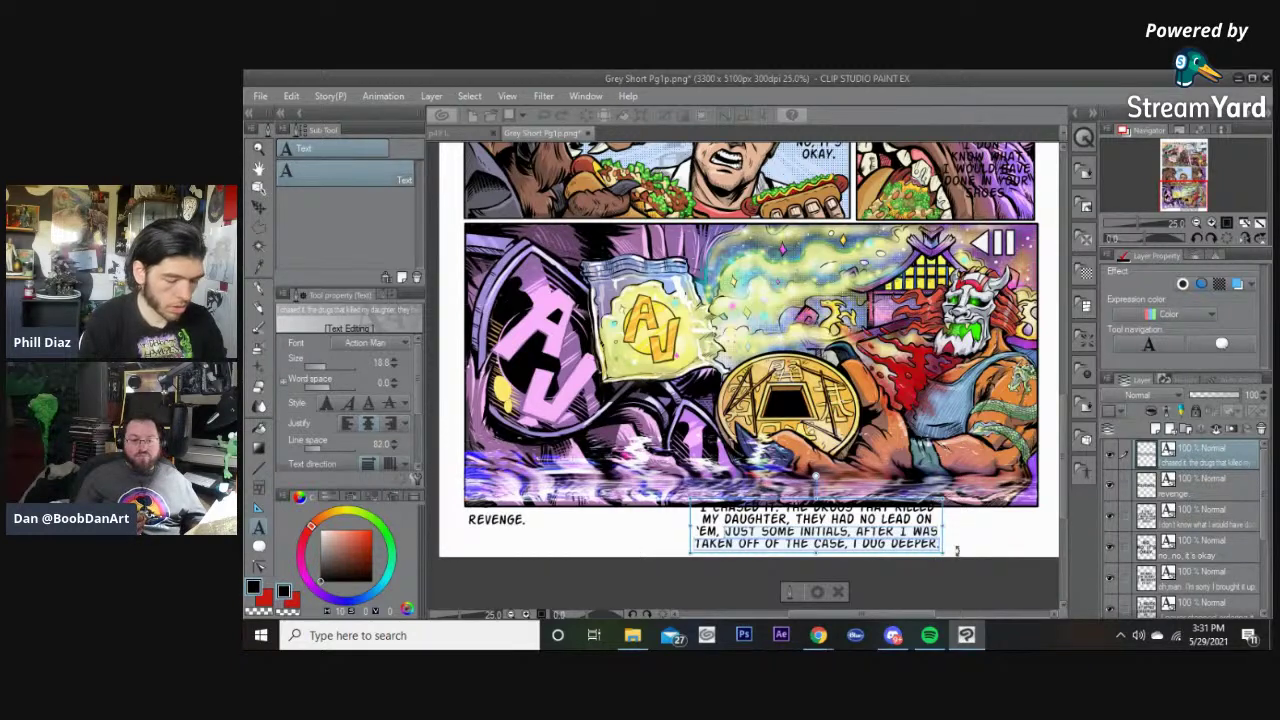
Step: Cut "JUST SOME INITIALS, AFTER I WAS TAKEN OFF OF THE CASE, I DUG DEEPER." from the dialogue and paste it as a separate text over the last panel
{"action": "key", "text": "ctrl+x"}
{"action": "key", "text": "BackSpace"}
{"action": "type", "text": "."}
{"action": "left_click_drag", "start_coordinate": [816, 540], "coordinate": [828, 554]}
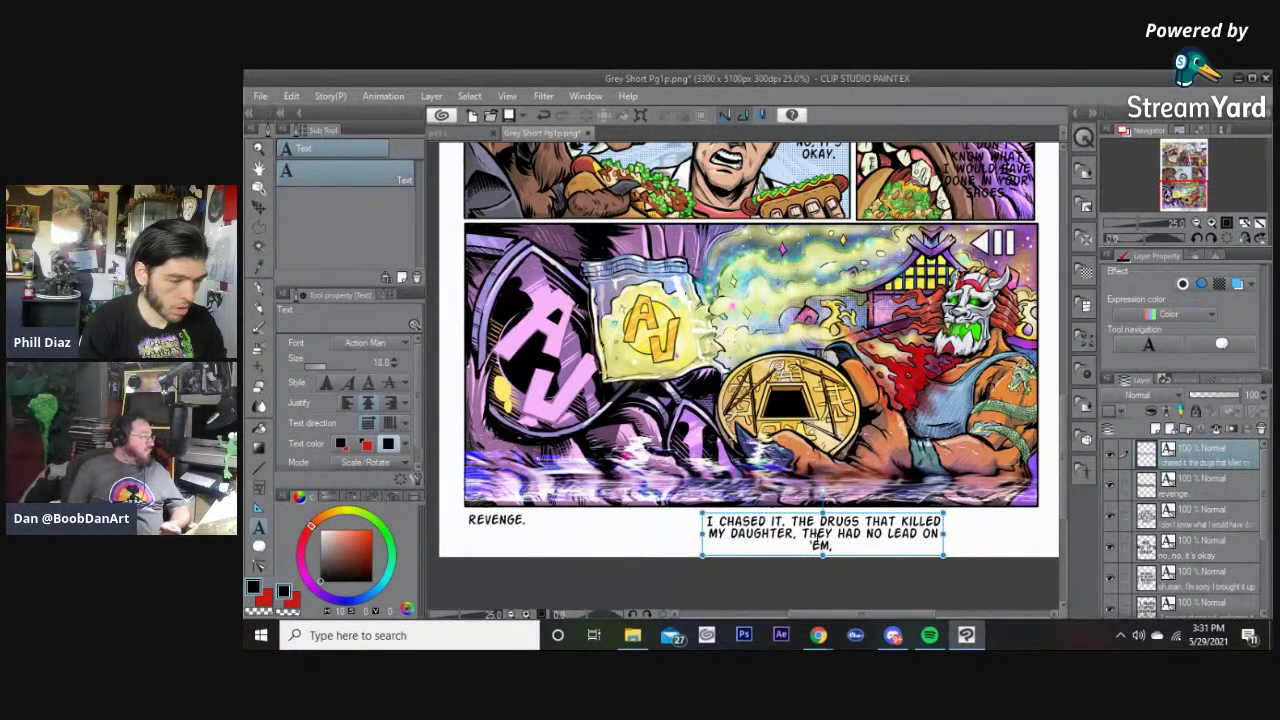
{"action": "left_click", "coordinate": [847, 546]}
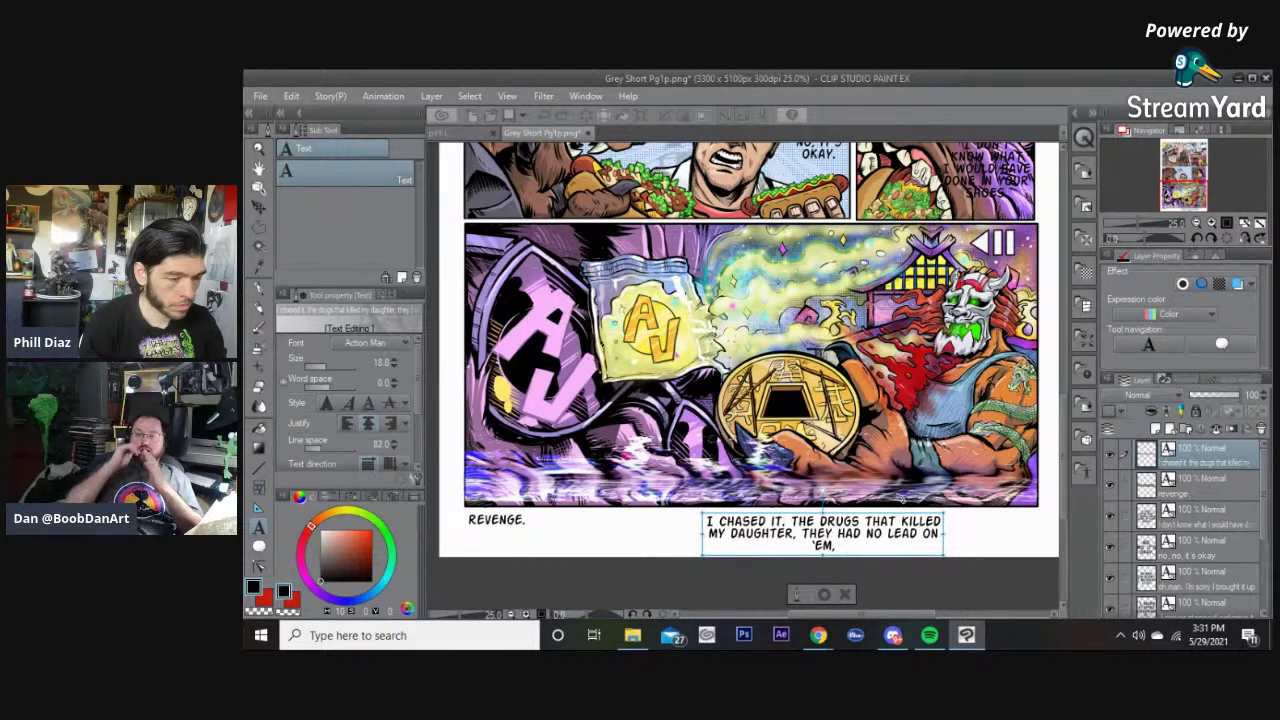
{"action": "left_click", "coordinate": [645, 466]}
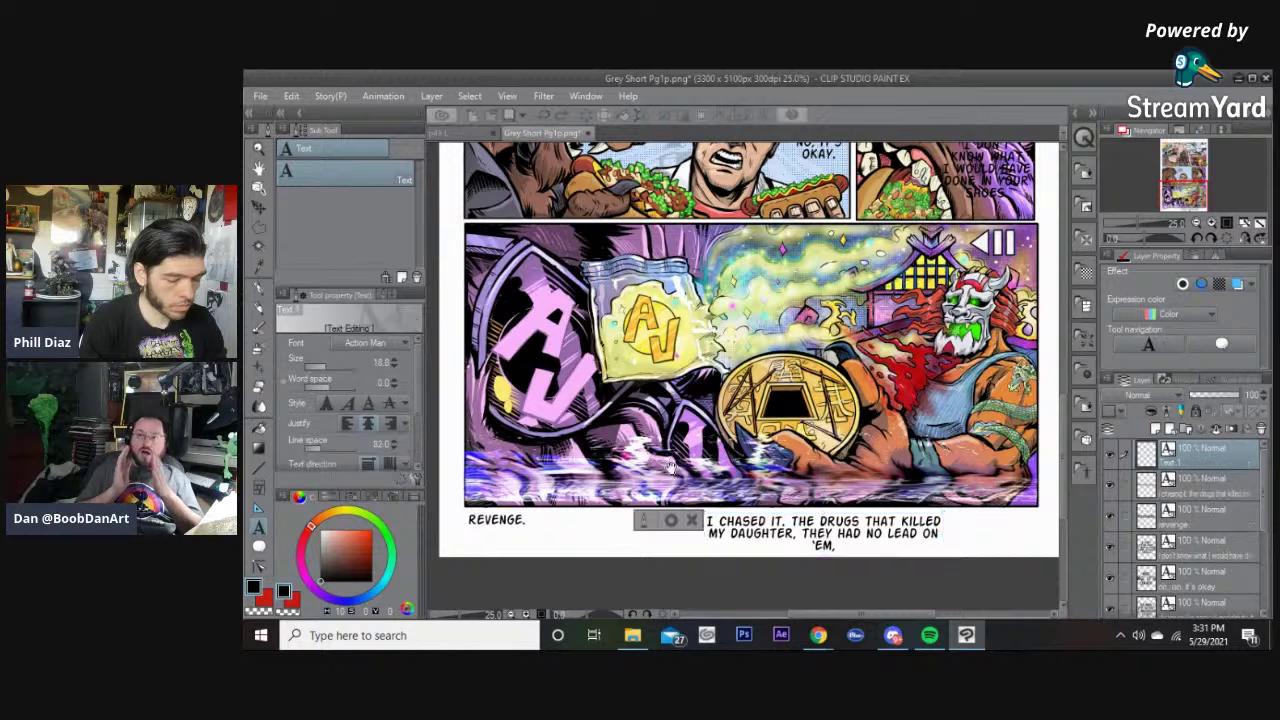
{"action": "key", "text": "ctrl+v"}
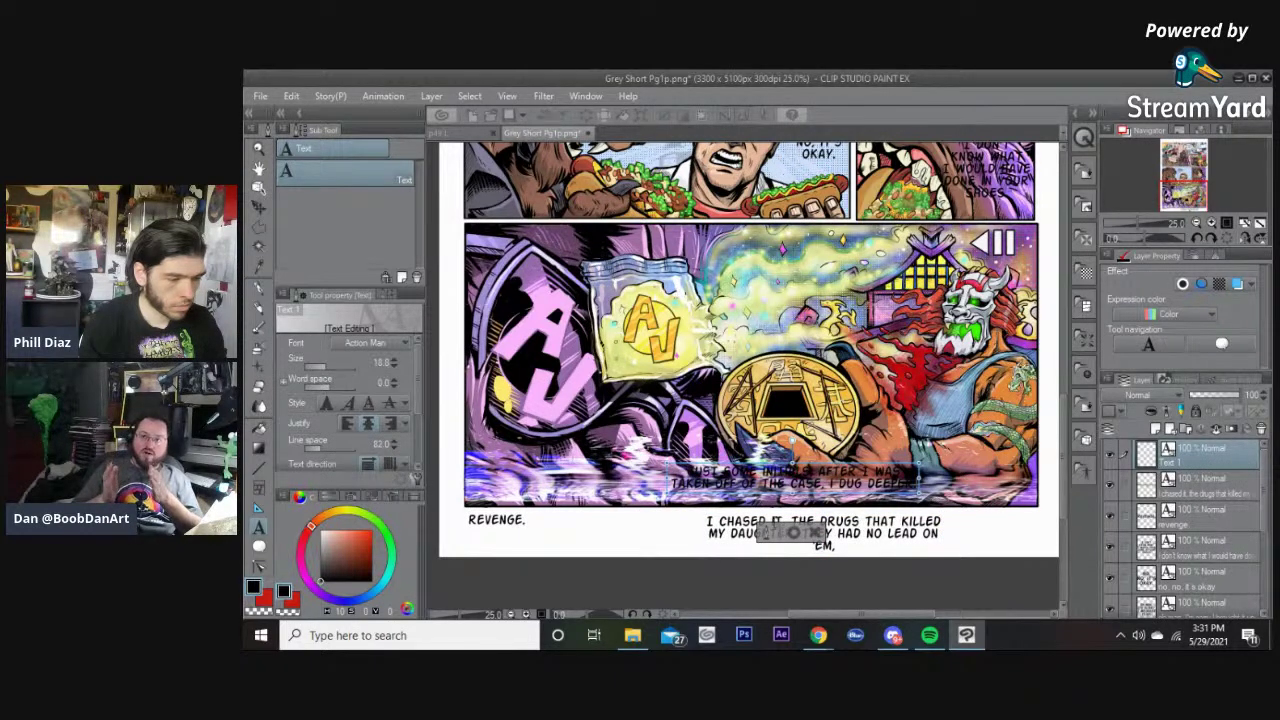
Step: Cut "I CHASED IT." from the remaining dialogue and rebreak it into two lines, the second reading "THEY HAD NO LEAD ON 'EM,"
{"action": "left_click", "coordinate": [775, 522]}
{"action": "left_click_drag", "start_coordinate": [791, 521], "coordinate": [693, 516]}
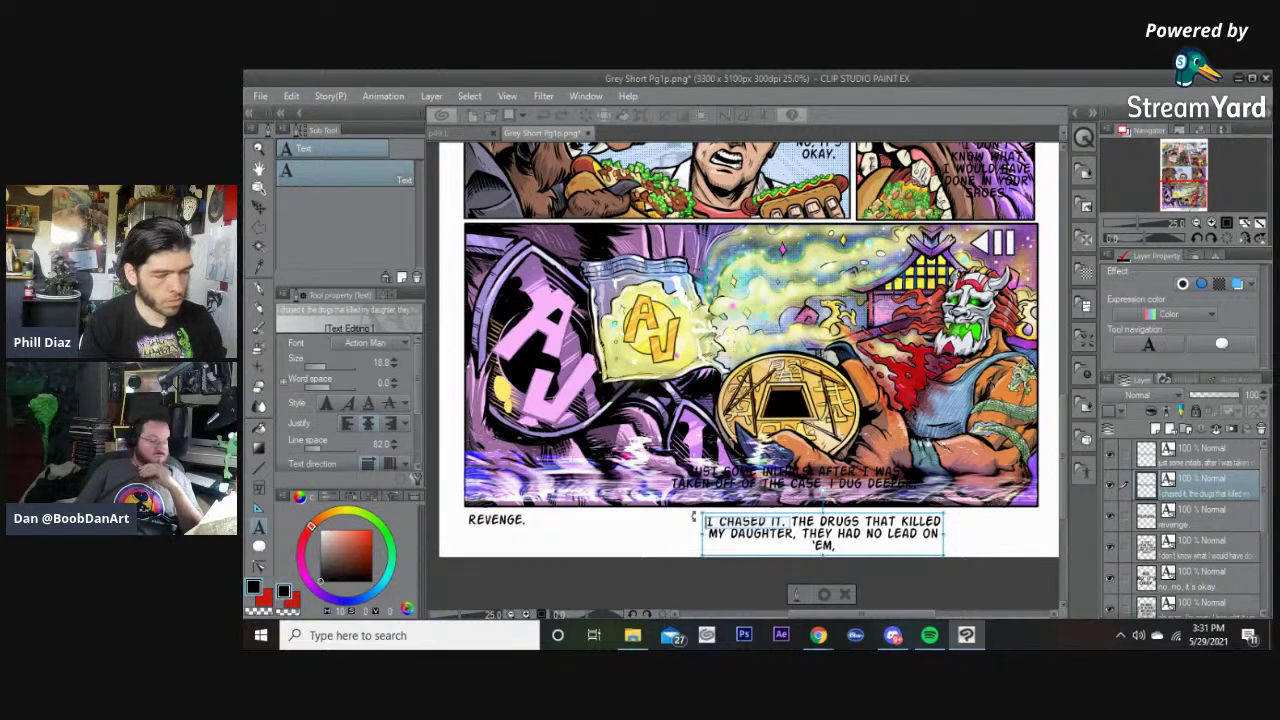
{"action": "key", "text": "BackSpace"}
{"action": "key", "text": "Down"}
{"action": "key", "text": "Left"}
{"action": "key", "text": "Left"}
{"action": "key", "text": "Left"}
{"action": "key", "text": "Left"}
{"action": "key", "text": "Left"}
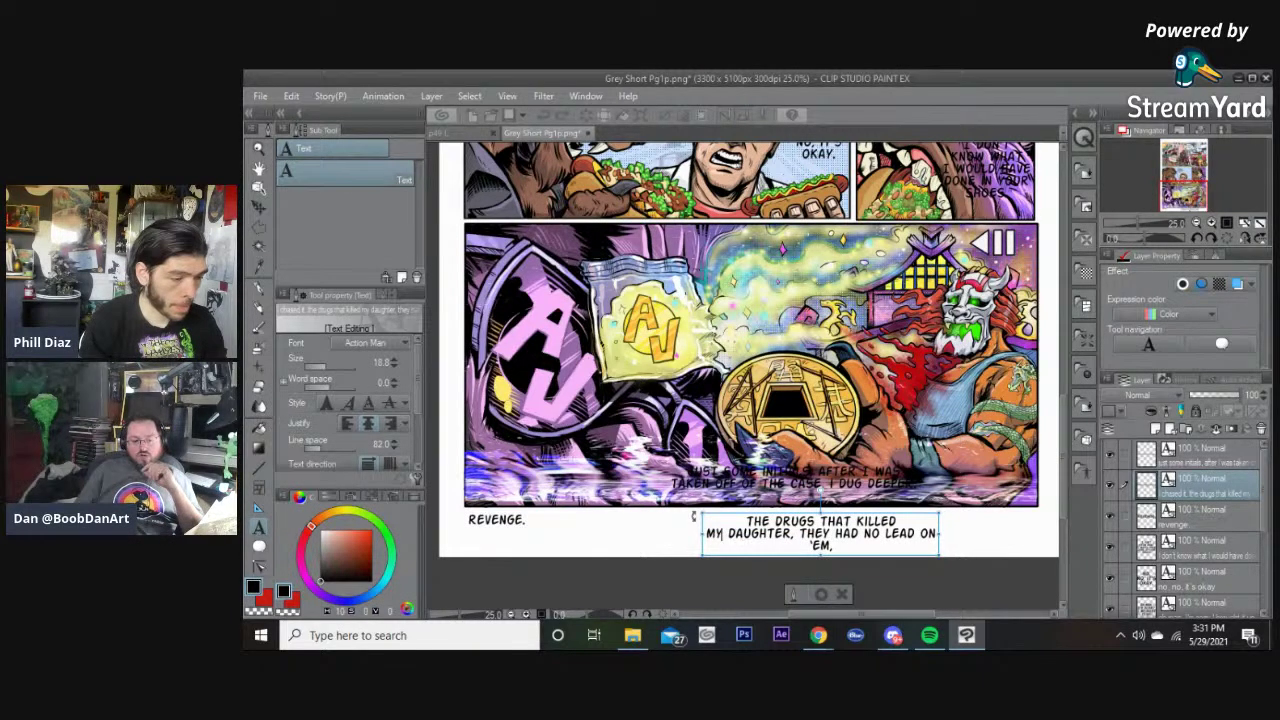
{"action": "key", "text": "BackSpace"}
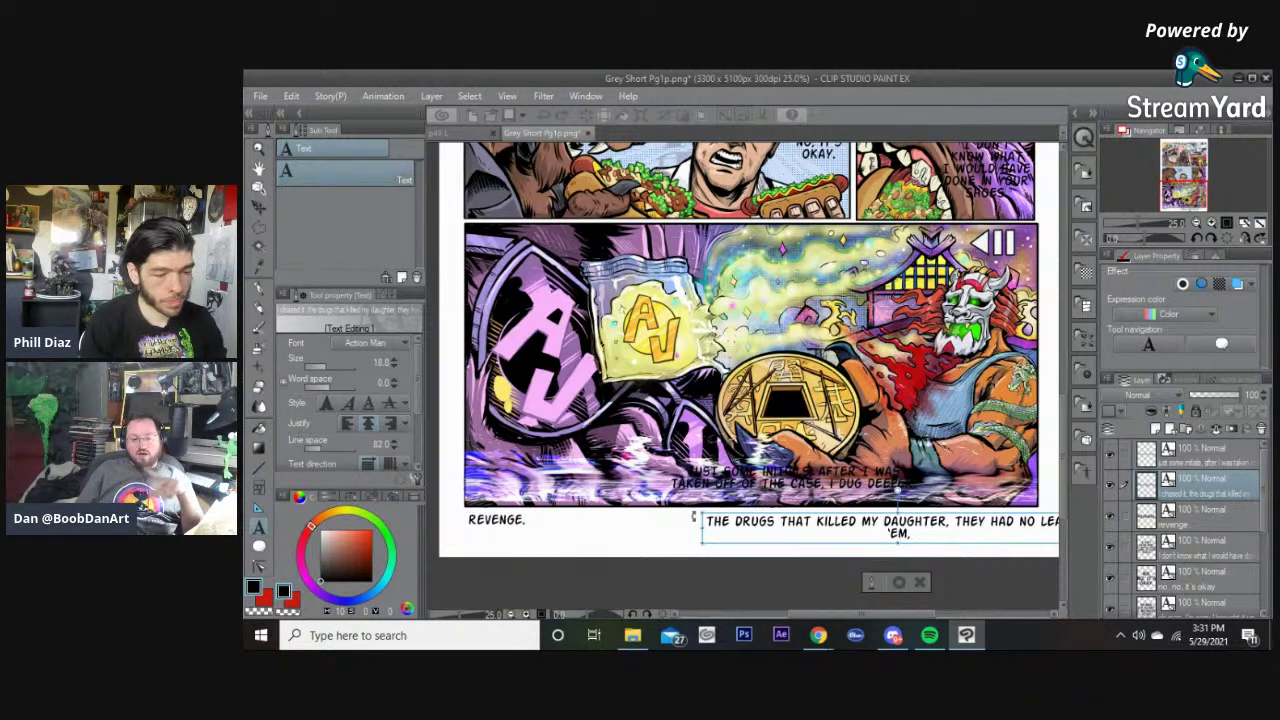
{"action": "key", "text": "Return"}
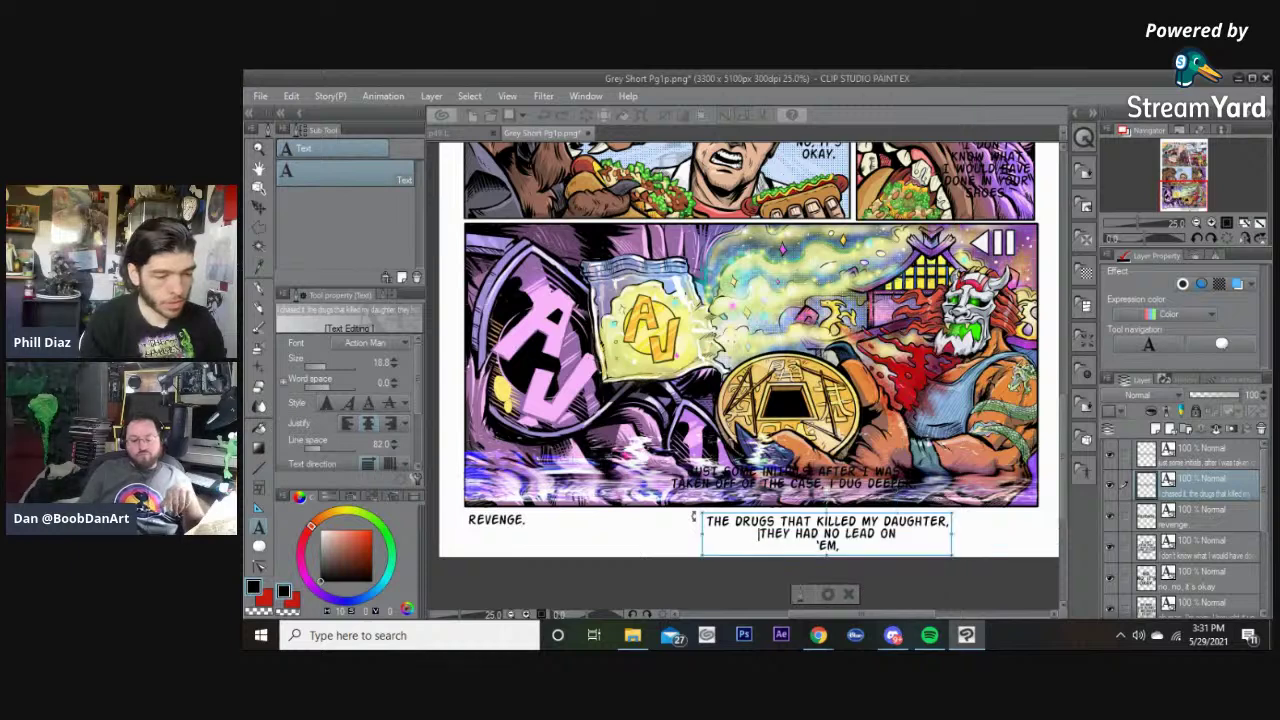
{"action": "key", "text": "BackSpace"}
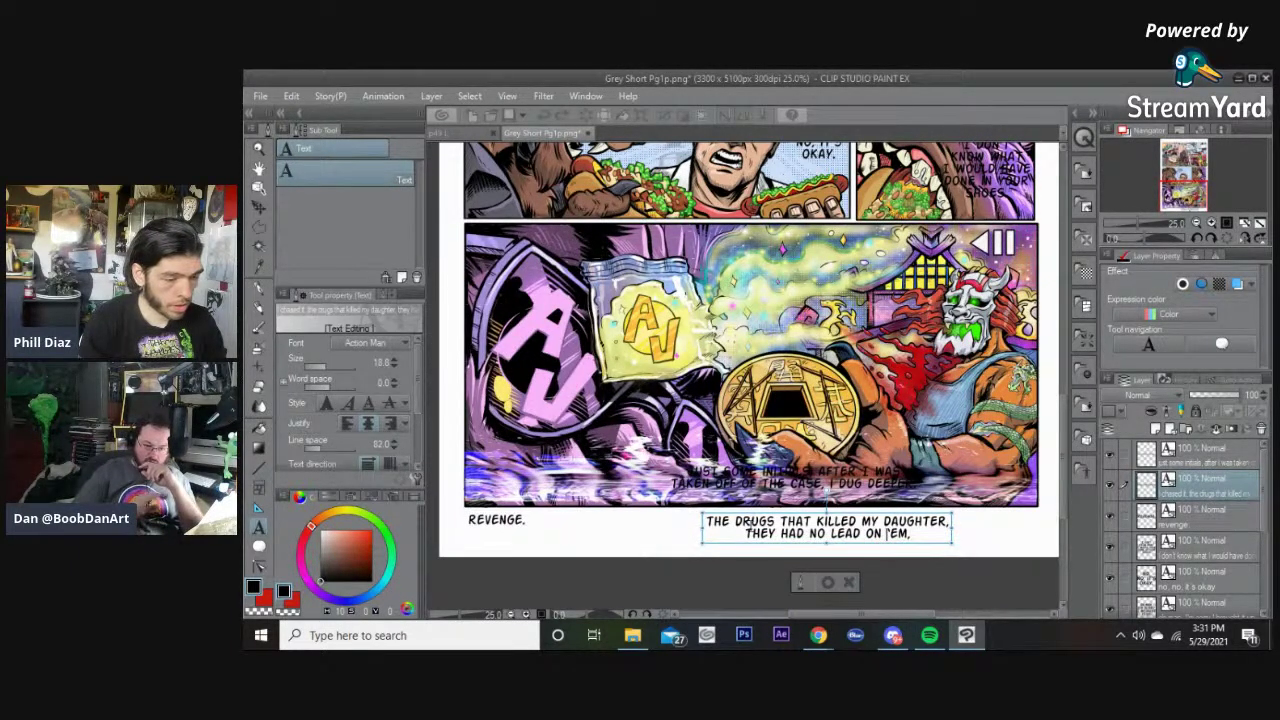
Step: Rebreak the "THE DRUGS" dialogue into three lines starting at "THE DRUGS", "DAUGHTER" and "ON 'EM", and shift it further right in the margin
{"action": "left_click", "coordinate": [883, 524]}
{"action": "key", "text": "Return"}
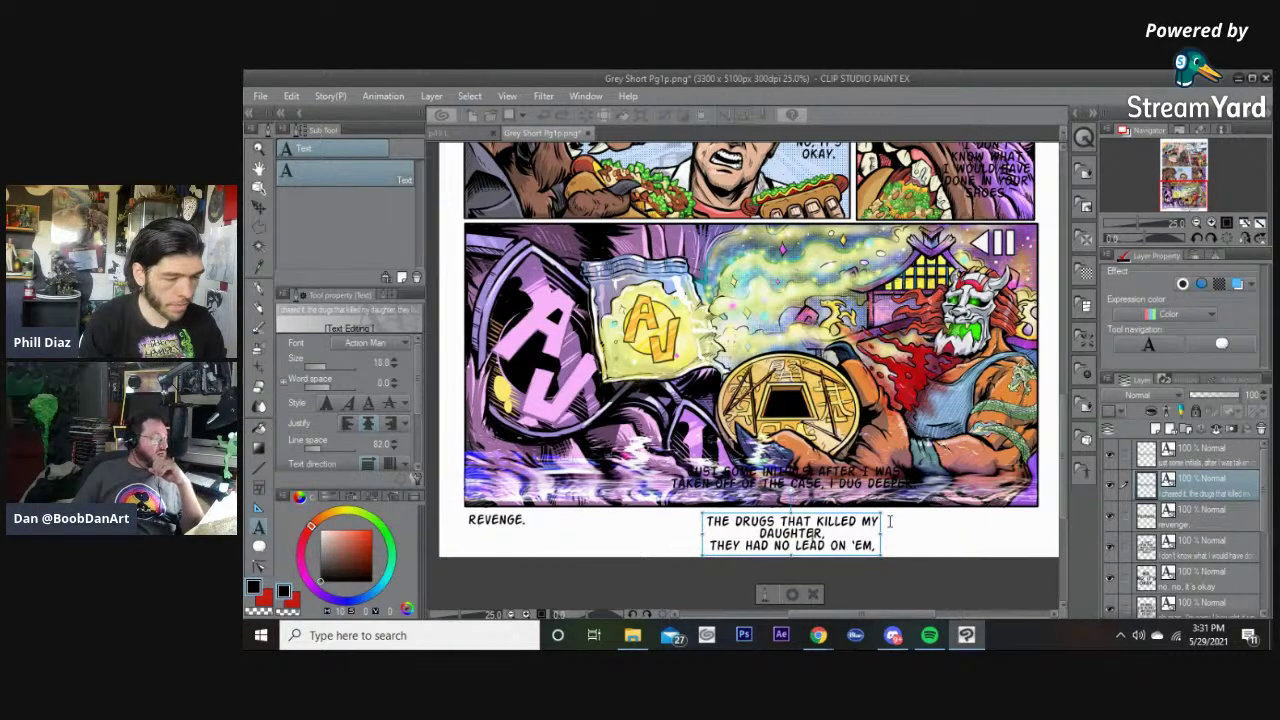
{"action": "key", "text": "Delete"}
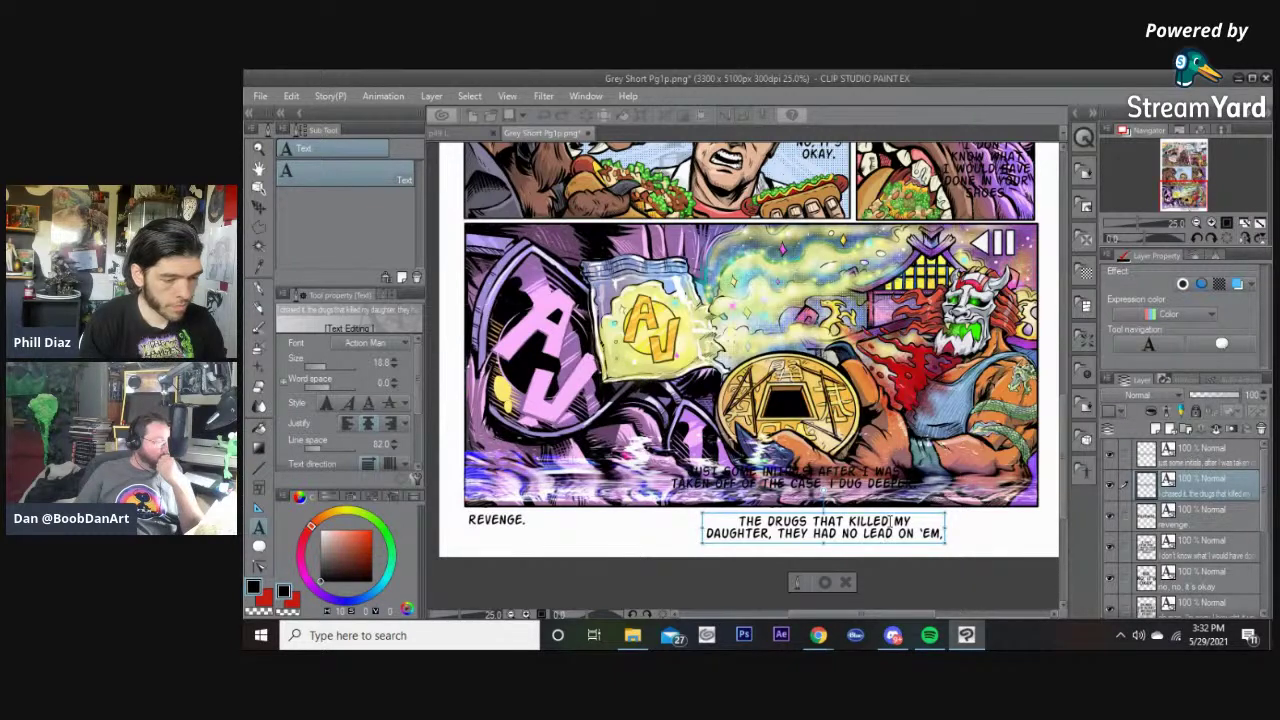
{"action": "key", "text": "Return"}
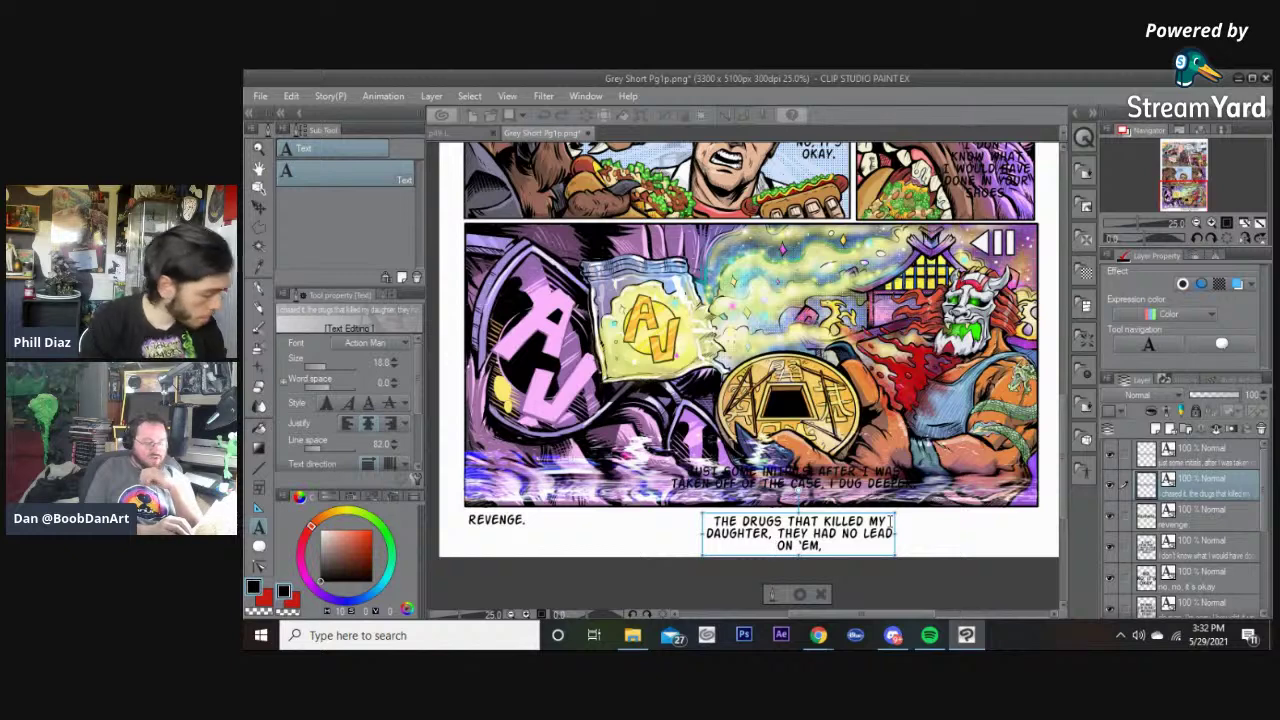
{"action": "left_click", "coordinate": [800, 597]}
{"action": "left_click_drag", "start_coordinate": [812, 540], "coordinate": [867, 535]}
{"action": "left_click_drag", "start_coordinate": [788, 477], "coordinate": [802, 449]}
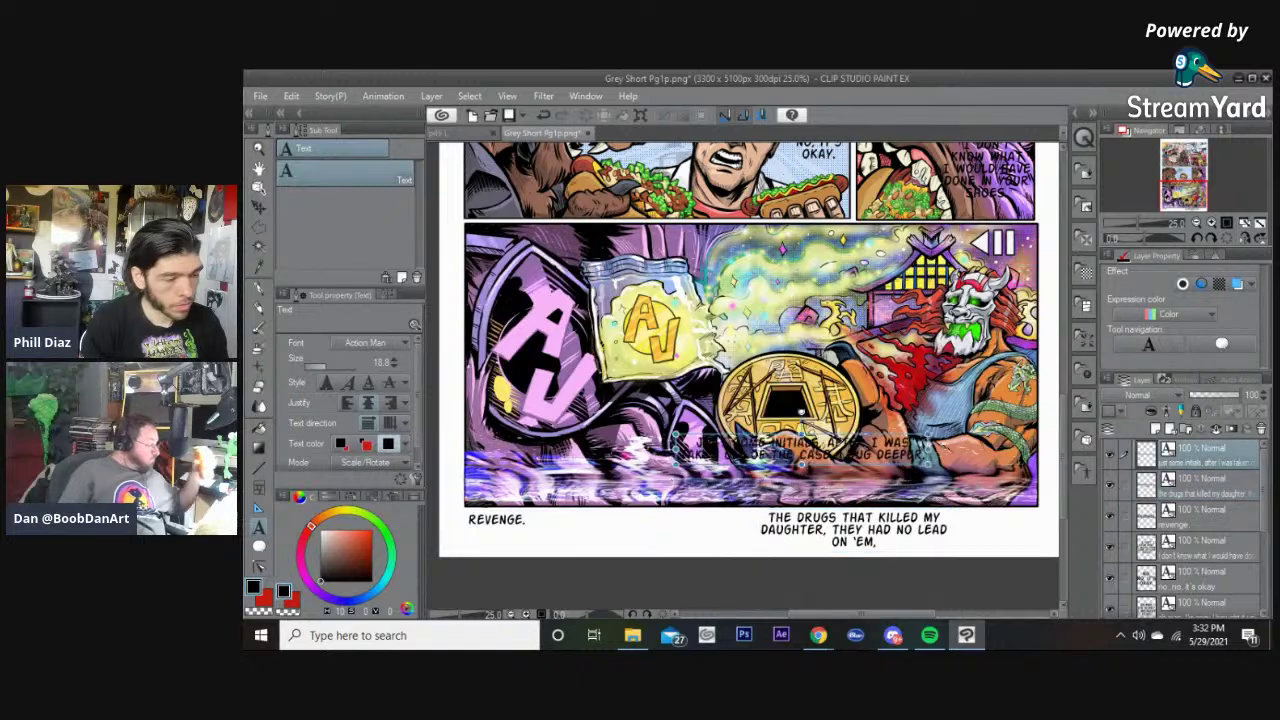
Step: Paste "I CHASED IT." as its own text in the bottom margin, below and to the right of "REVENGE."
{"action": "left_click", "coordinate": [551, 544]}
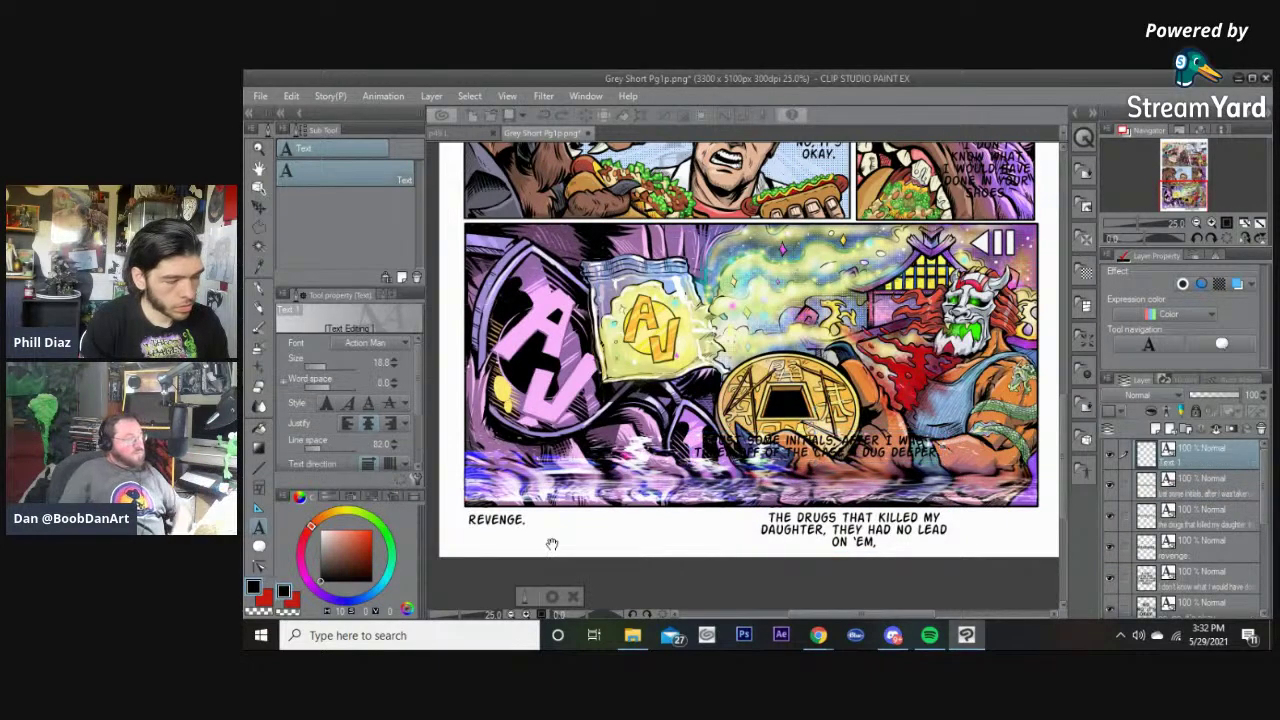
{"action": "key", "text": "ctrl+v"}
{"action": "left_click", "coordinate": [610, 547]}
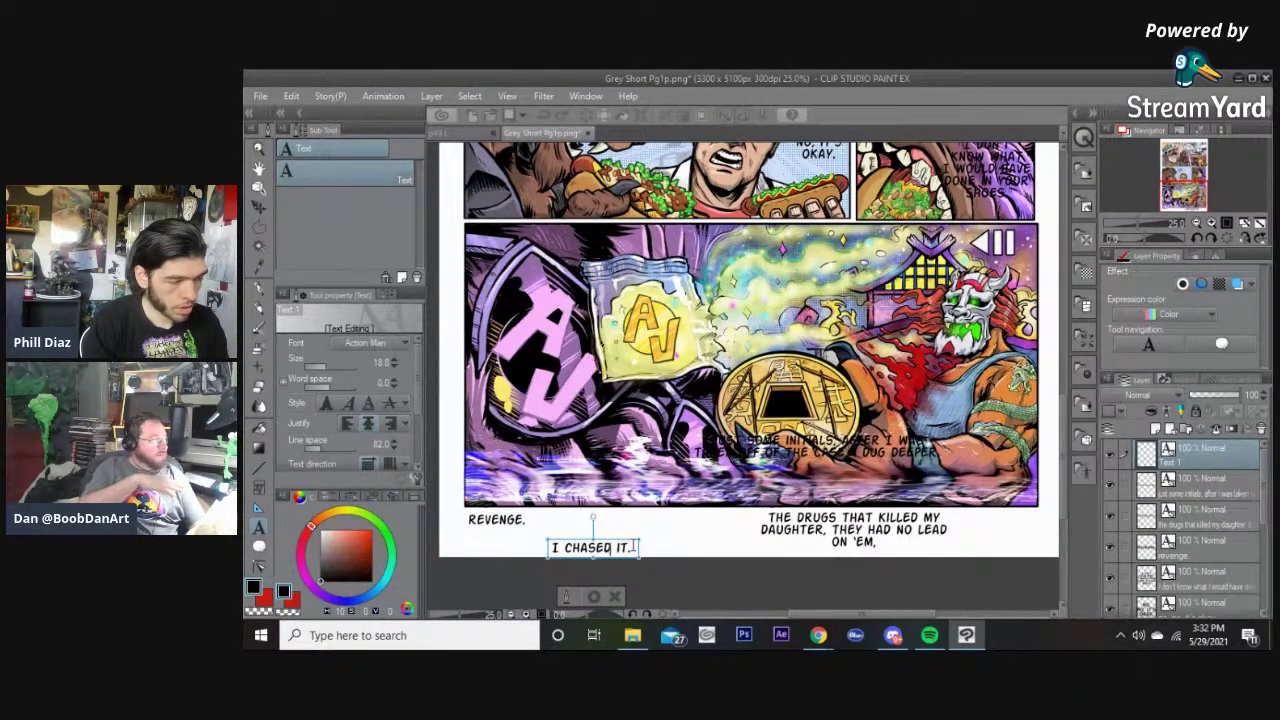
{"action": "left_click", "coordinate": [735, 544]}
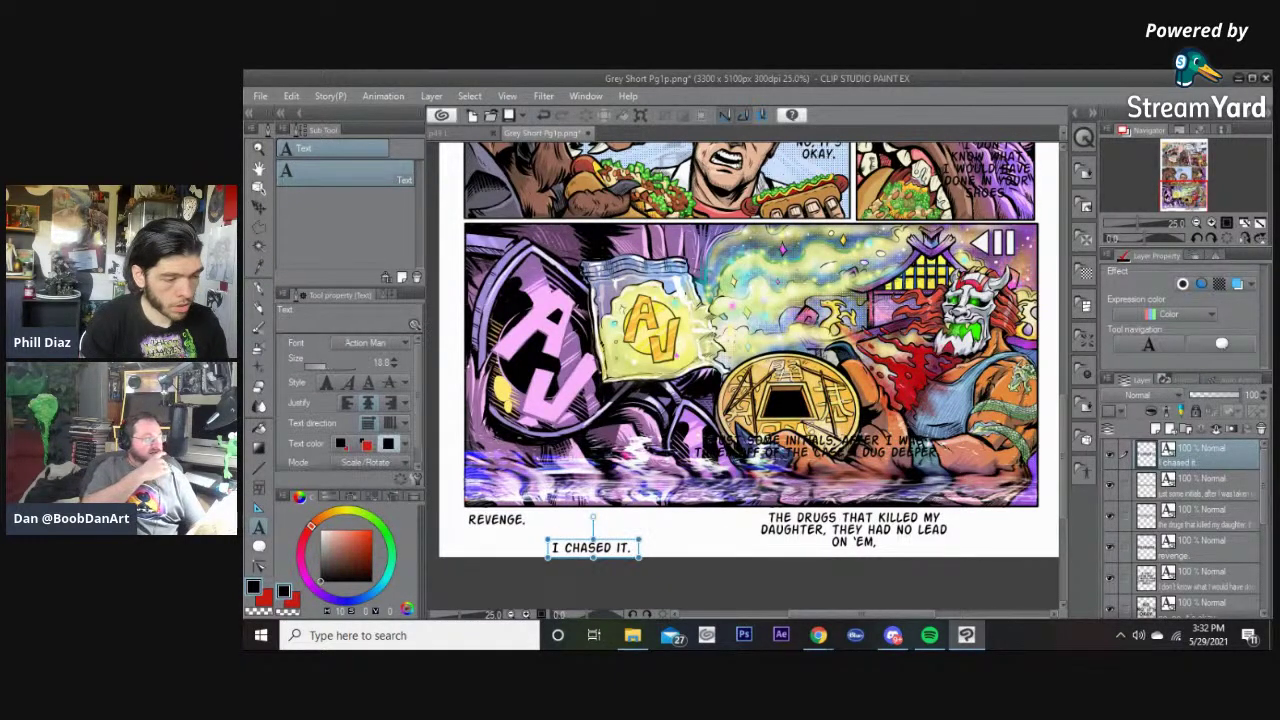
Step: Move the "THE DRUGS THAT KILLED MY DAUGHTER" text to the top of the last panel and the "JUST SOME INITIALS" text into the bottom margin
{"action": "left_click_drag", "start_coordinate": [797, 425], "coordinate": [812, 246]}
{"action": "left_click_drag", "start_coordinate": [931, 238], "coordinate": [888, 436]}
{"action": "left_click_drag", "start_coordinate": [850, 530], "coordinate": [800, 208]}
{"action": "left_click_drag", "start_coordinate": [770, 448], "coordinate": [826, 527]}
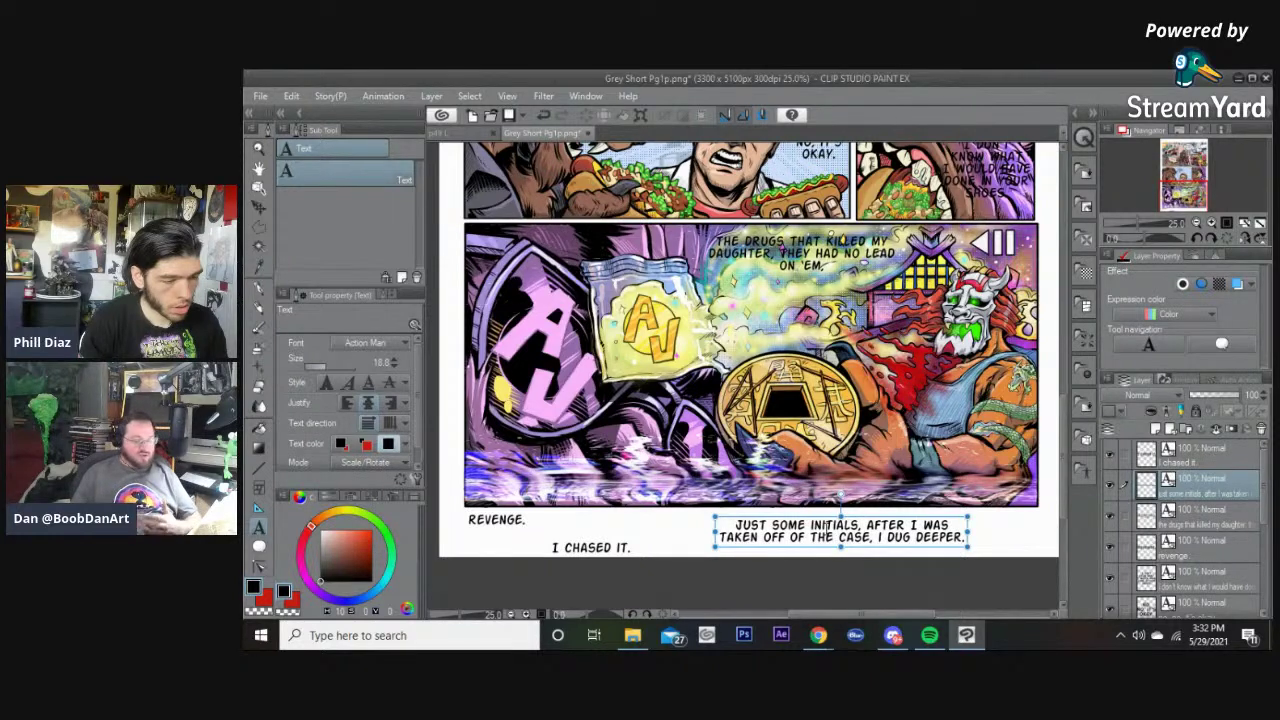
{"action": "left_click_drag", "start_coordinate": [826, 526], "coordinate": [831, 527]}
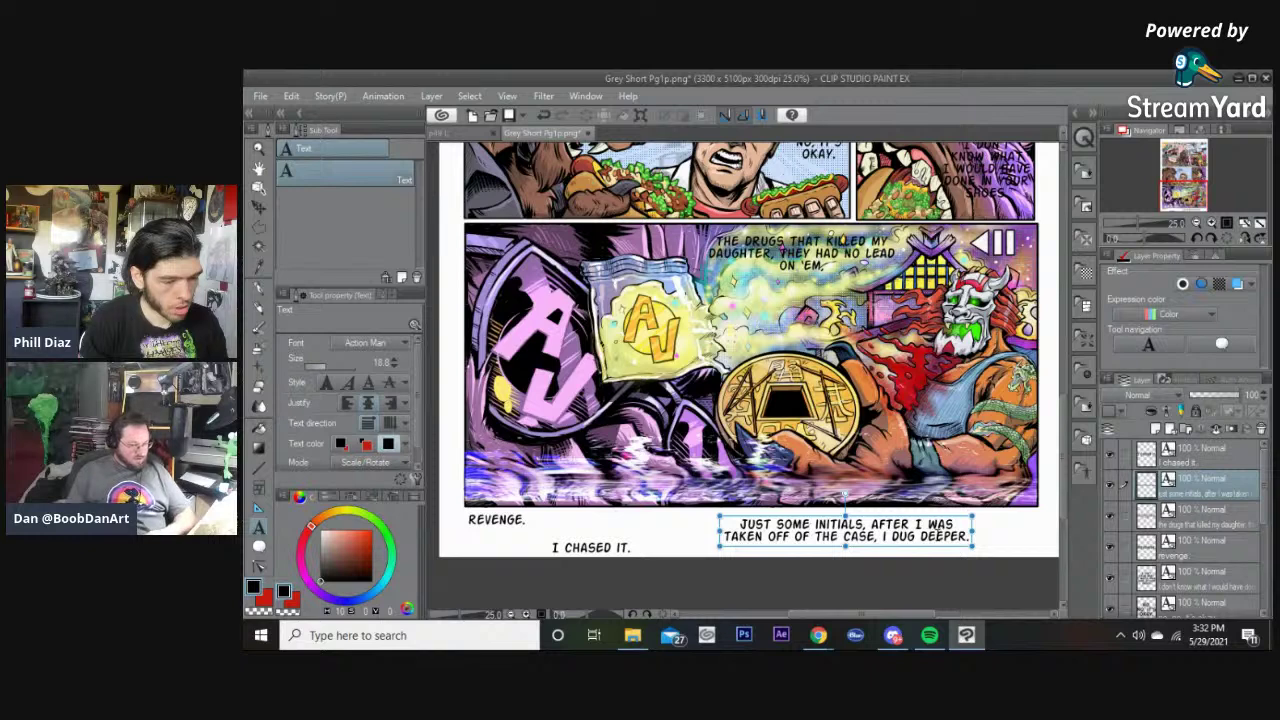
Step: Rebreak the "JUST SOME INITIALS" text so its second line starts at "OFF OF THE CASE", and move it onto the last panel's lower right
{"action": "left_click", "coordinate": [903, 536]}
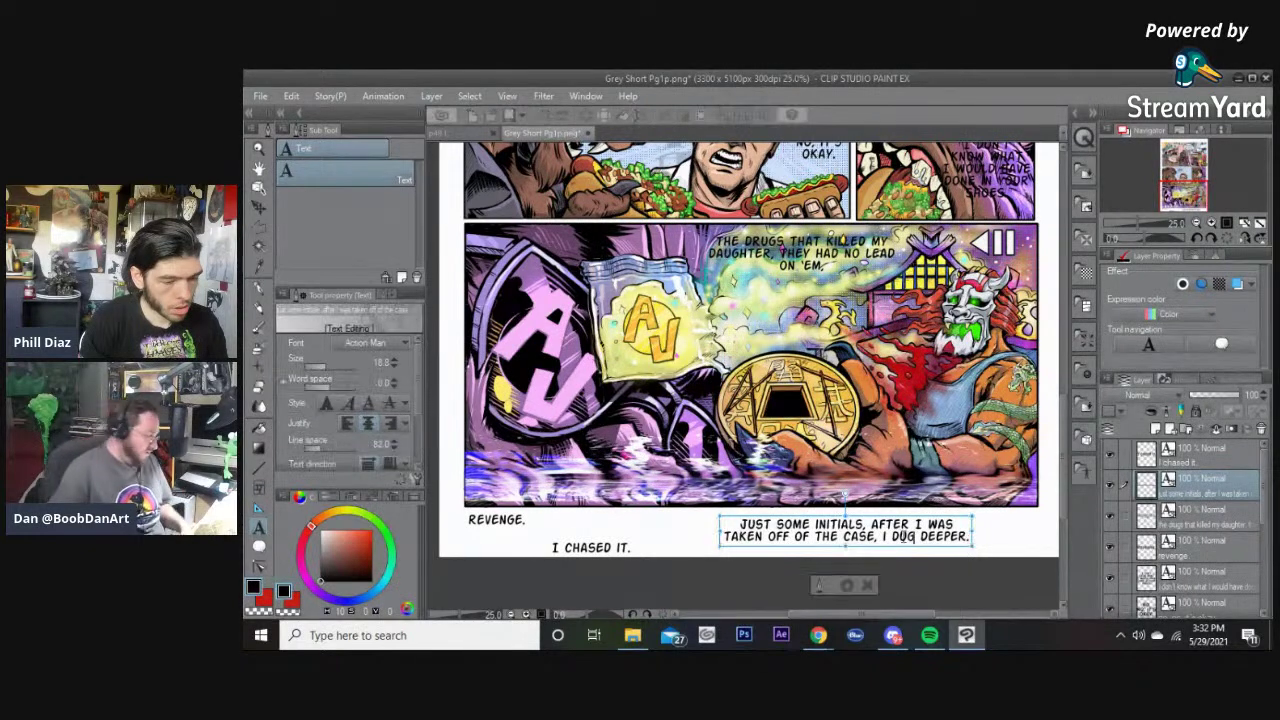
{"action": "left_click", "coordinate": [955, 527]}
{"action": "key", "text": "Delete"}
{"action": "key", "text": "Right"}
{"action": "key", "text": "Right"}
{"action": "key", "text": "Right"}
{"action": "key", "text": "Right"}
{"action": "key", "text": "Right"}
{"action": "key", "text": "Right"}
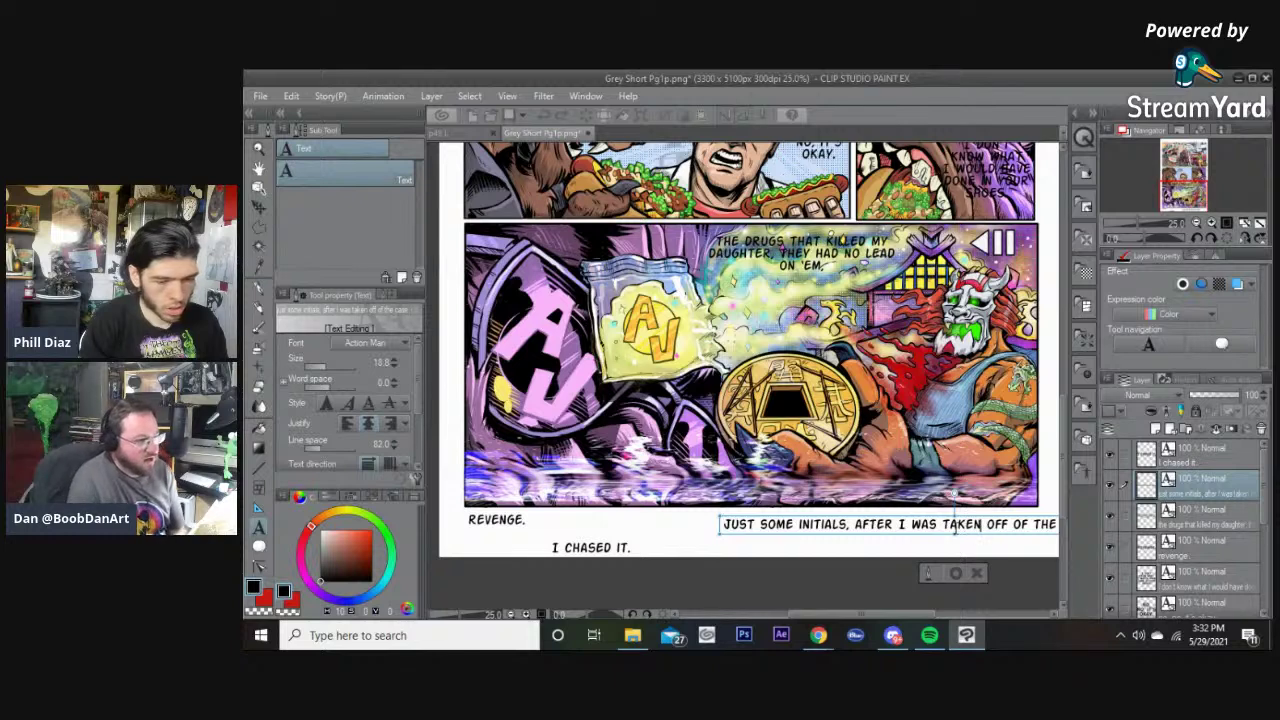
{"action": "key", "text": "Return"}
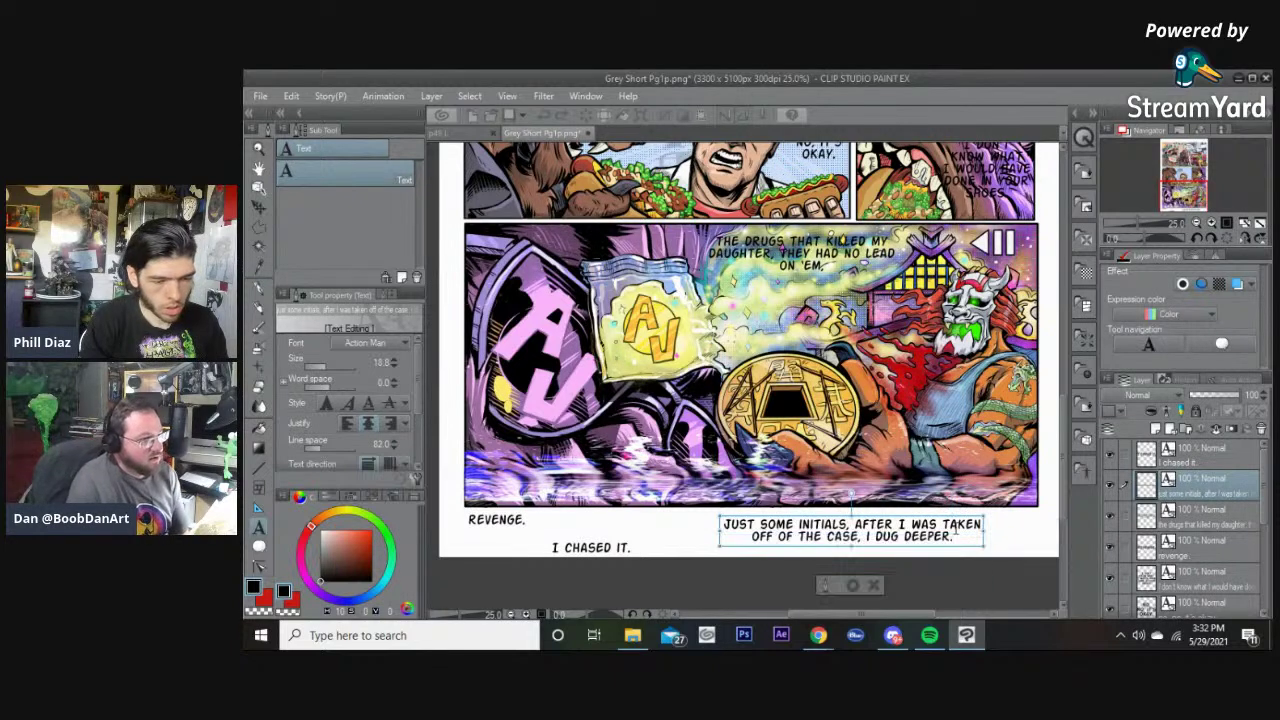
{"action": "left_click", "coordinate": [851, 587]}
{"action": "left_click_drag", "start_coordinate": [871, 546], "coordinate": [871, 498]}
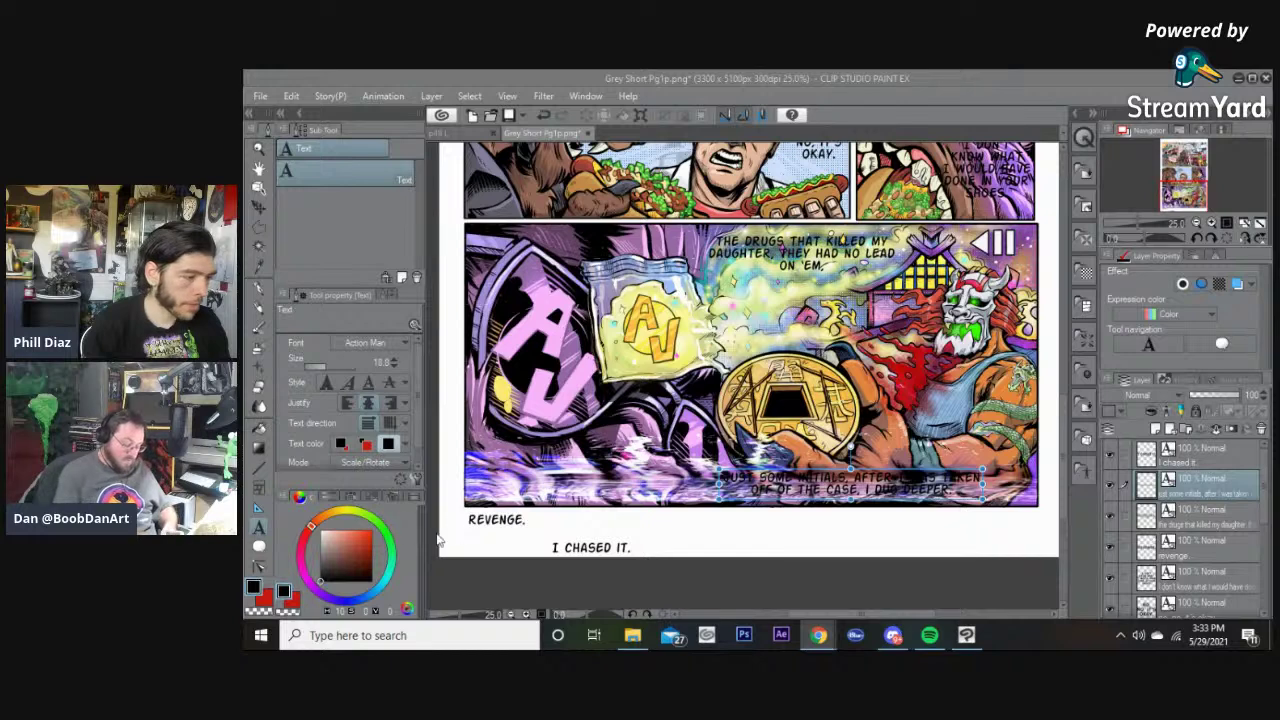
Step: Move "REVENGE." onto the last panel's lower left, break "I CHASED IT." before "IT." and place it just below
{"action": "left_click_drag", "start_coordinate": [491, 527], "coordinate": [556, 460]}
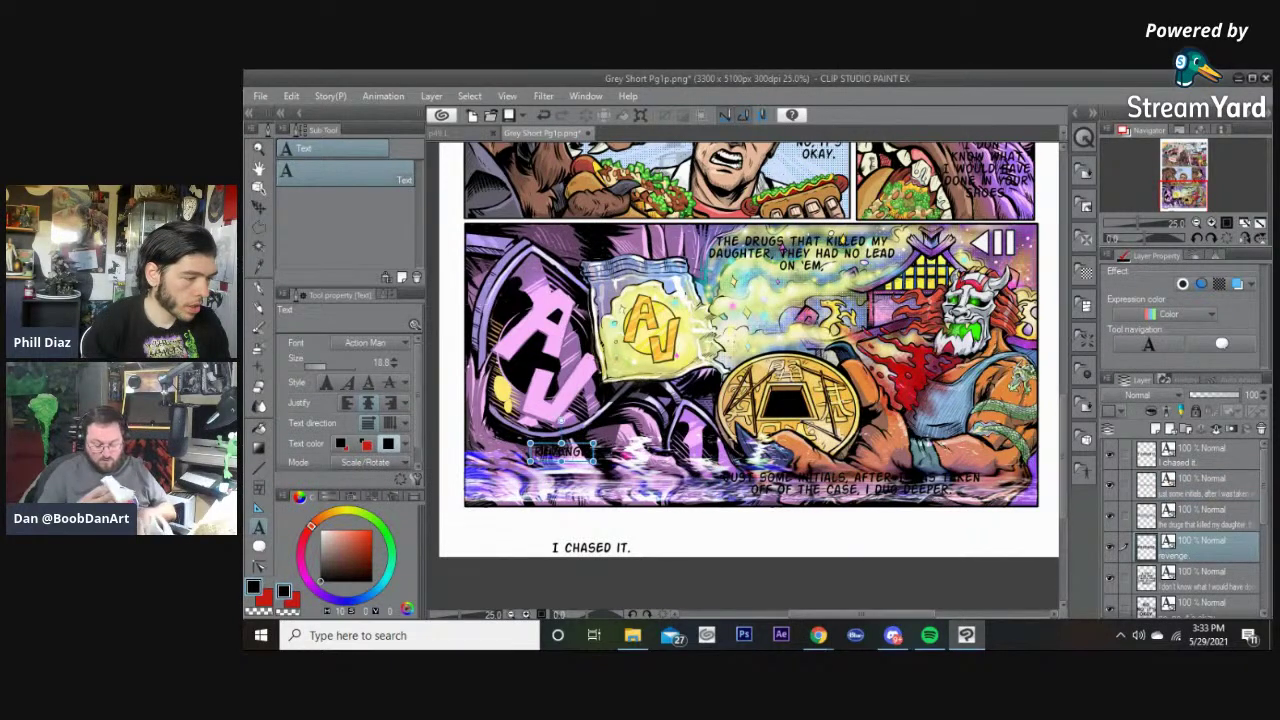
{"action": "left_click_drag", "start_coordinate": [573, 533], "coordinate": [622, 527]}
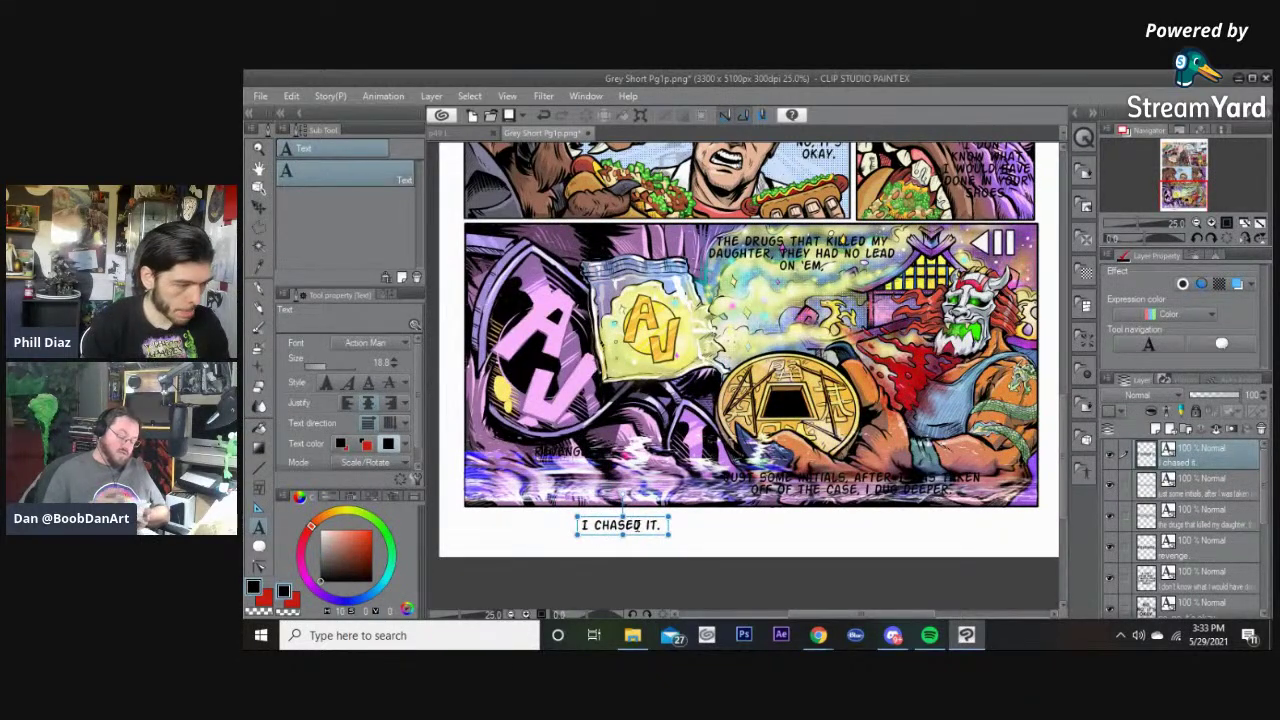
{"action": "left_click", "coordinate": [642, 524]}
{"action": "key", "text": "Delete"}
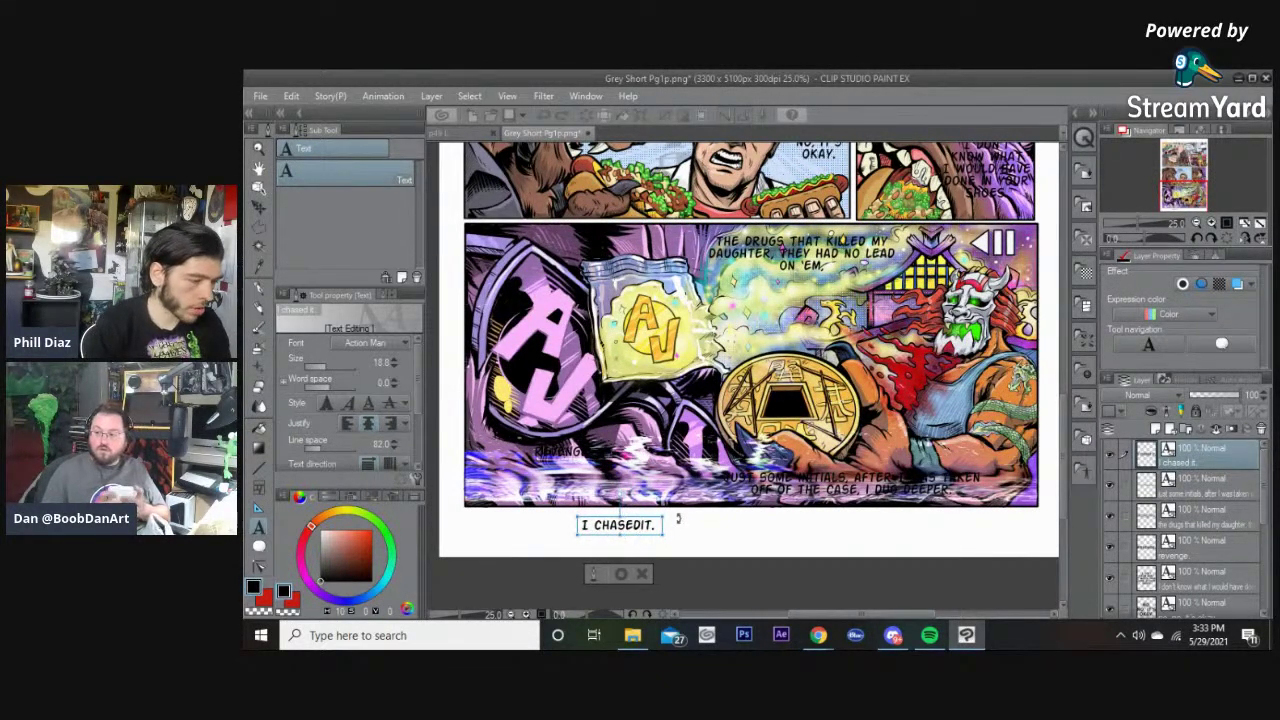
{"action": "key", "text": "Return"}
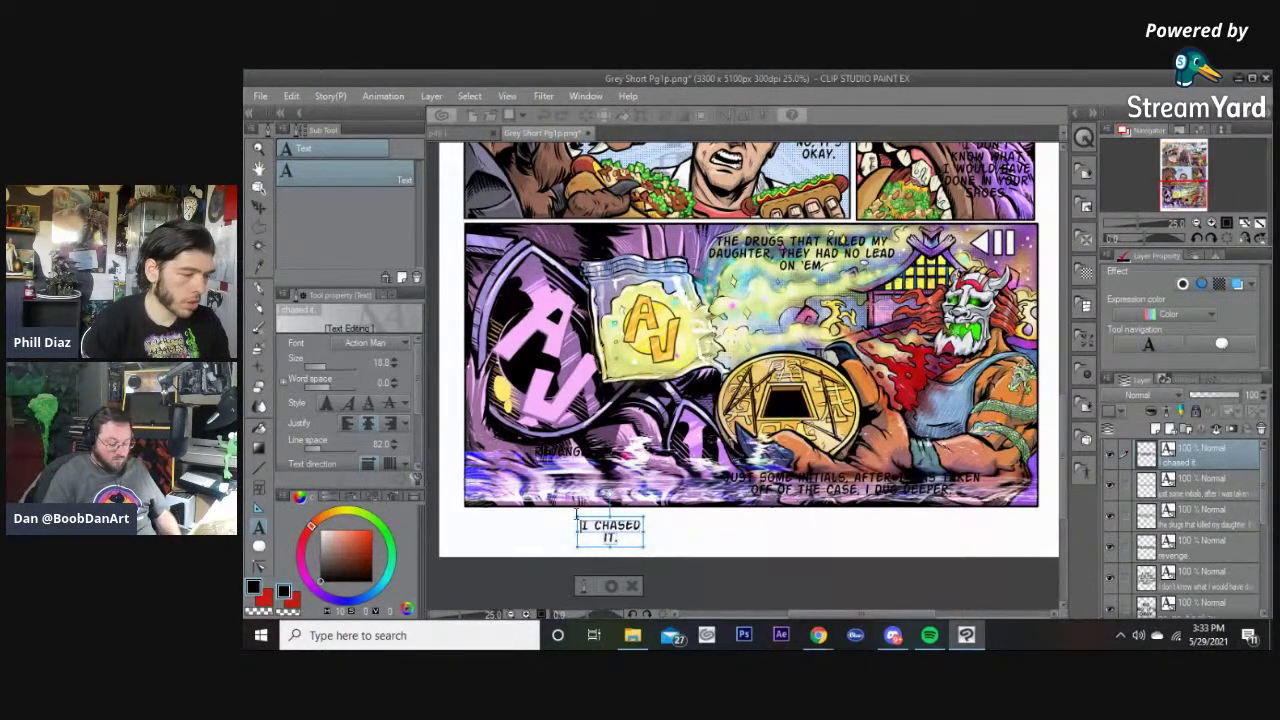
{"action": "left_click", "coordinate": [611, 587]}
{"action": "left_click_drag", "start_coordinate": [609, 537], "coordinate": [596, 482]}
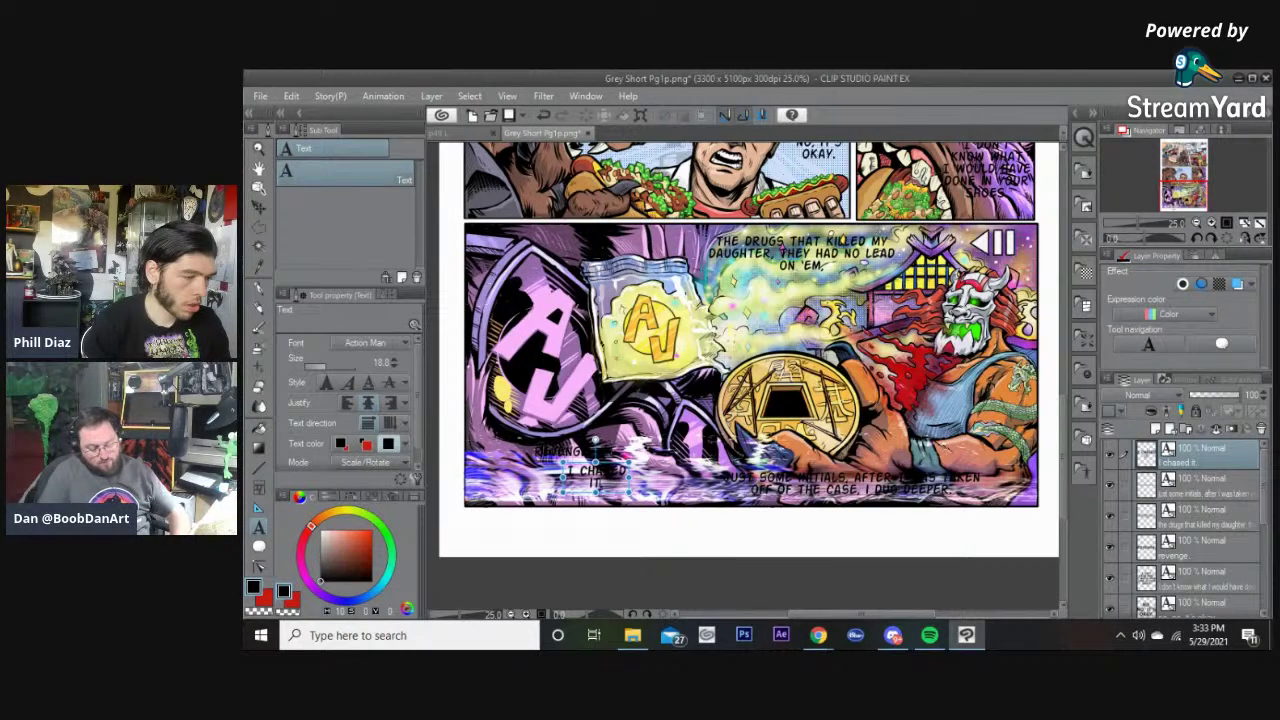
Step: Compare the first panel's lettering with the p28 L reference layer by temporarily showing that layer and hiding the Grey Short Pg1p artwork
{"action": "scroll", "coordinate": [748, 380], "scroll_direction": "up", "scroll_amount": 3}
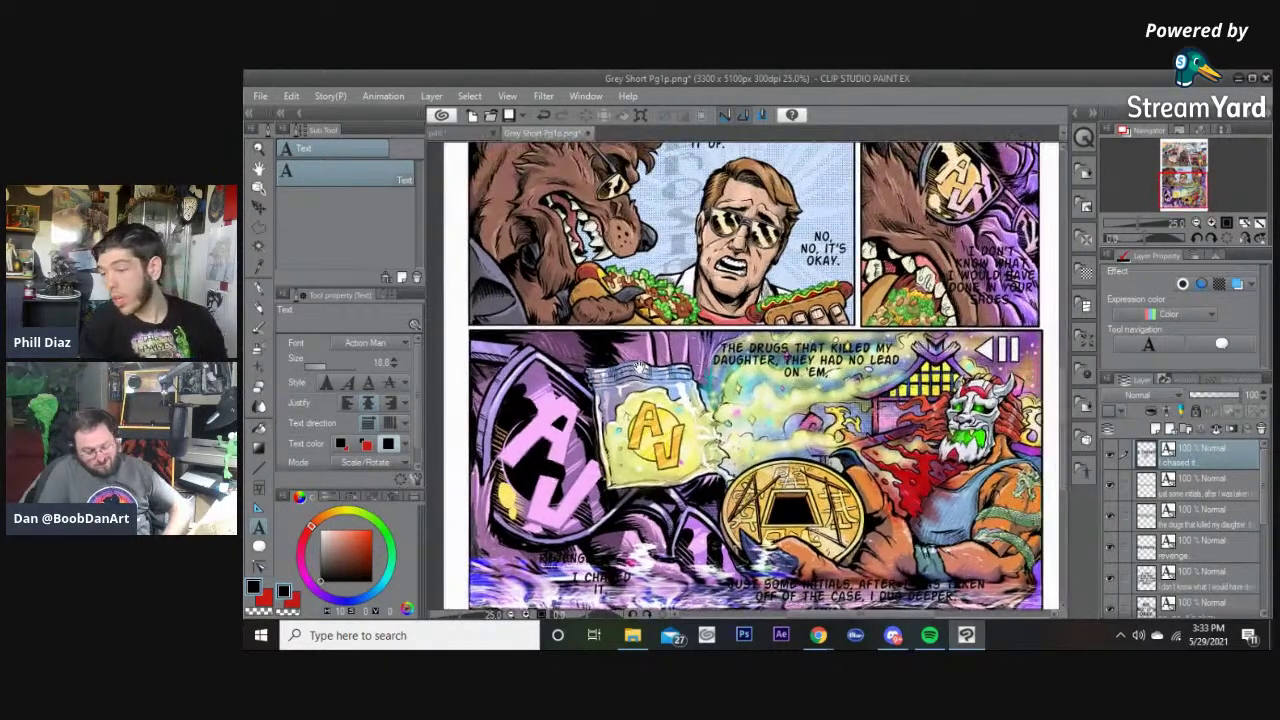
{"action": "scroll", "coordinate": [642, 370], "scroll_direction": "up", "scroll_amount": 10}
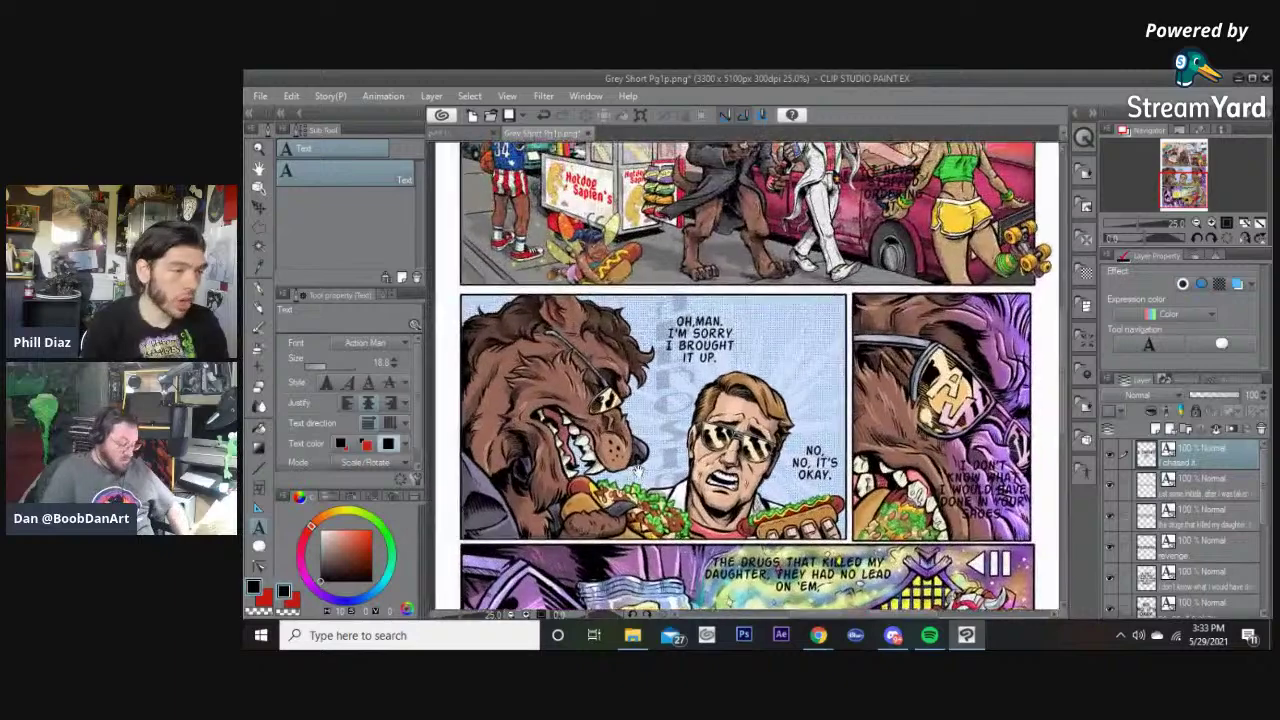
{"action": "scroll", "coordinate": [632, 512], "scroll_direction": "up", "scroll_amount": 2}
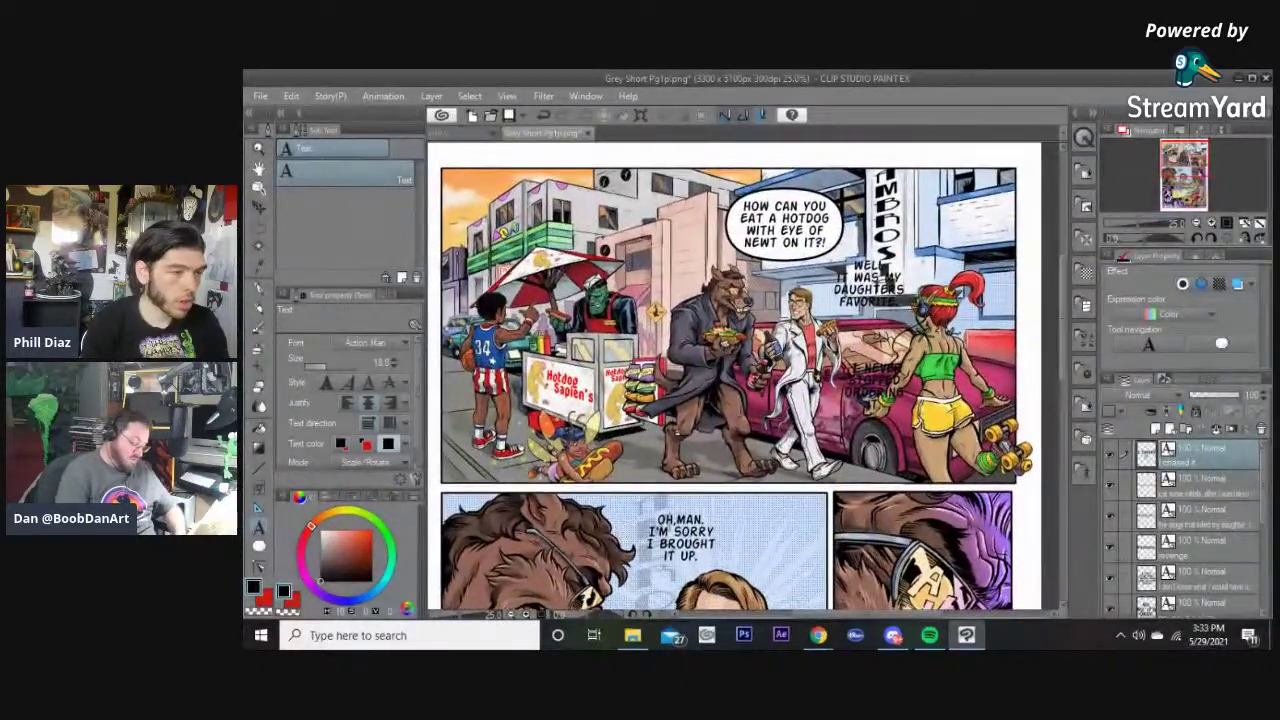
{"action": "scroll", "coordinate": [1133, 543], "scroll_direction": "down", "scroll_amount": 5}
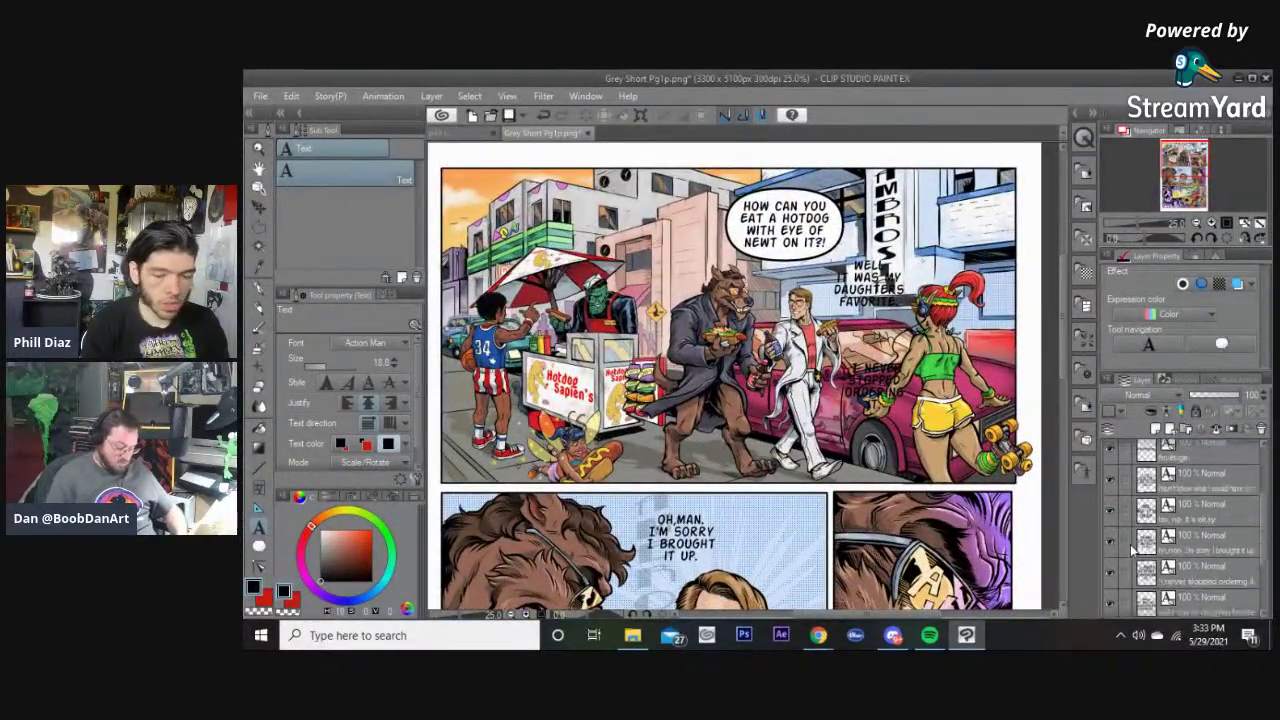
{"action": "left_click", "coordinate": [1112, 543]}
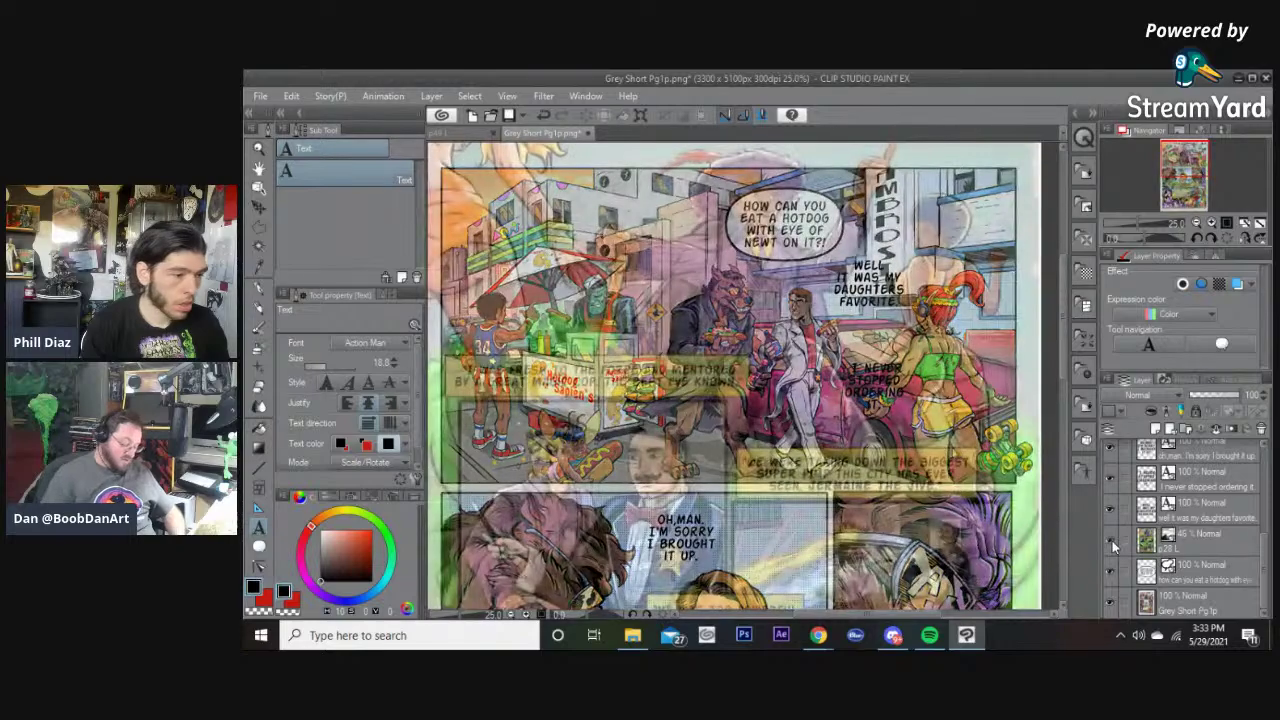
{"action": "scroll", "coordinate": [880, 440], "scroll_direction": "down", "scroll_amount": 10}
{"action": "left_click_drag", "start_coordinate": [869, 403], "coordinate": [887, 429]}
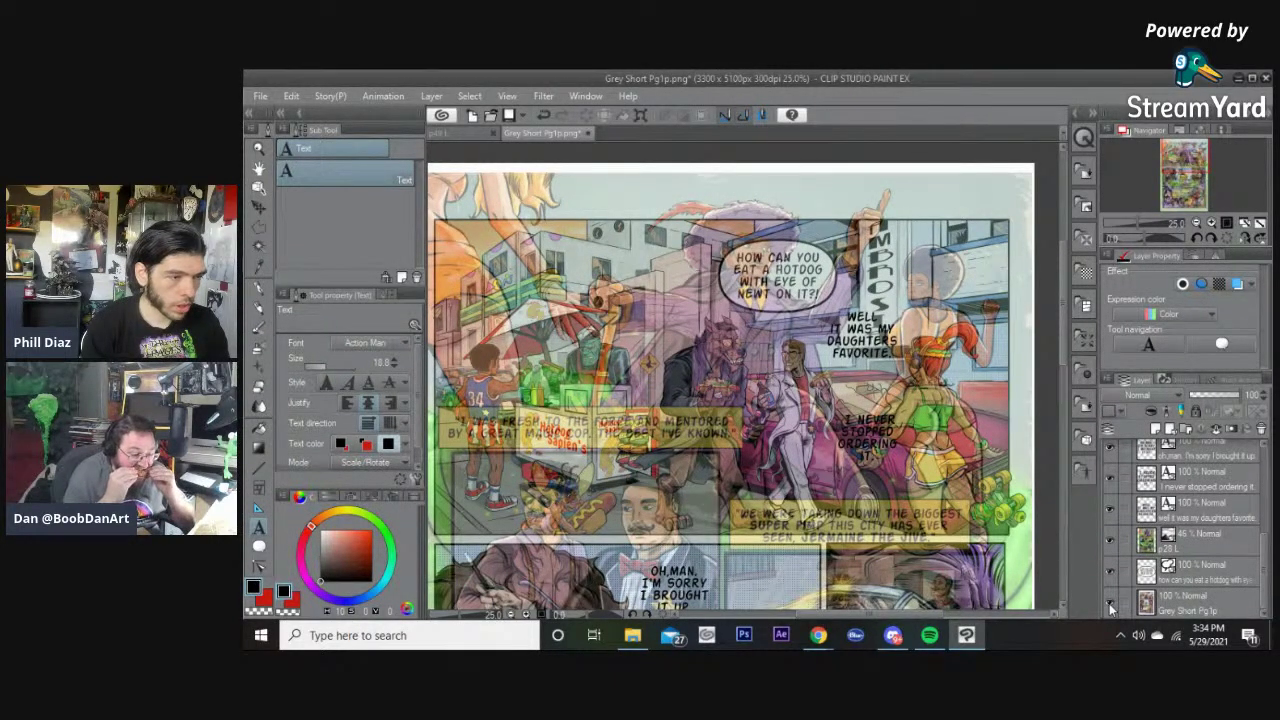
{"action": "left_click", "coordinate": [1109, 604]}
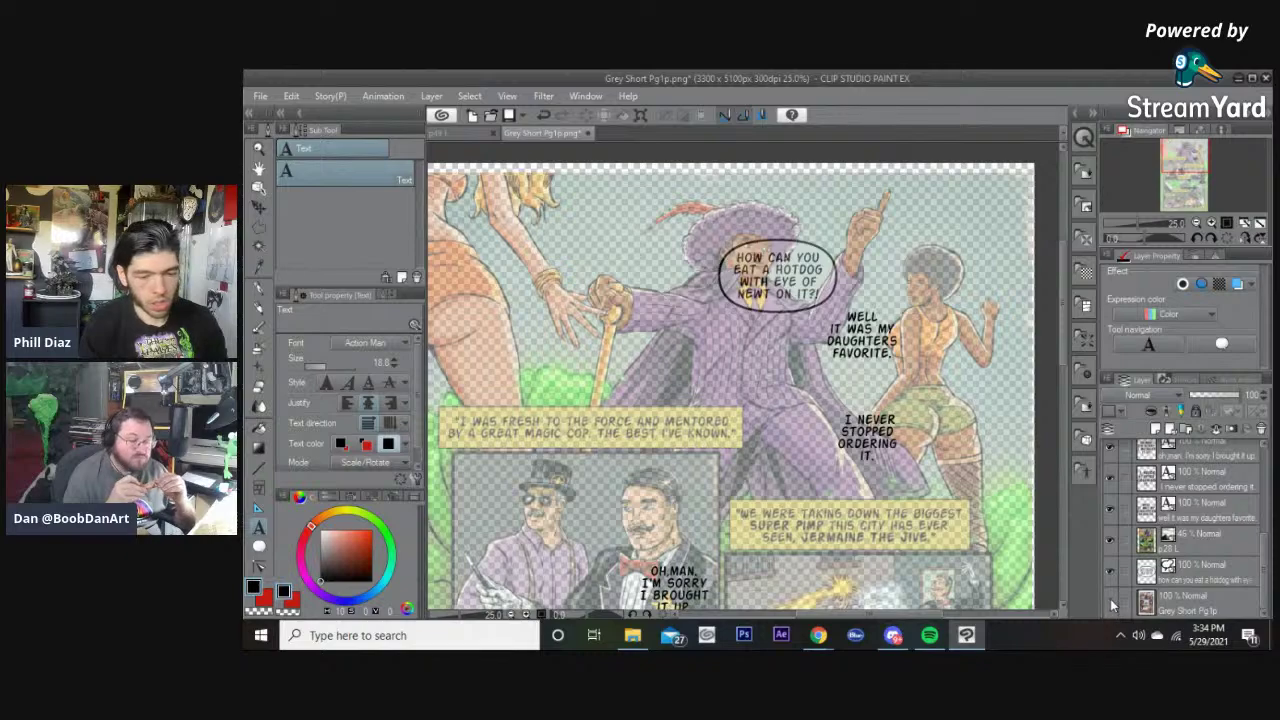
{"action": "left_click", "coordinate": [1110, 604]}
{"action": "left_click", "coordinate": [1110, 542]}
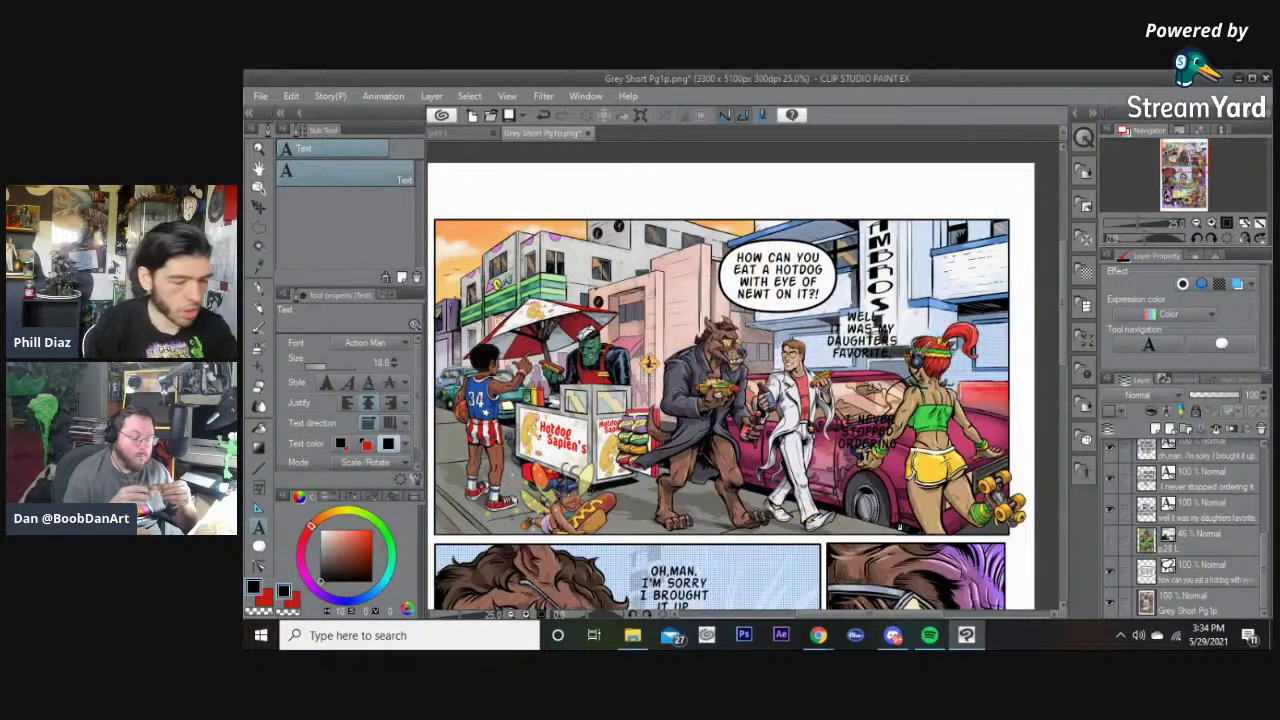
Step: Move the "HOW CAN YOU EAT A HOTDOG" balloon with its text up and left, above the werewolf's head in the first panel
{"action": "key", "text": "o"}
{"action": "left_click", "coordinate": [728, 303]}
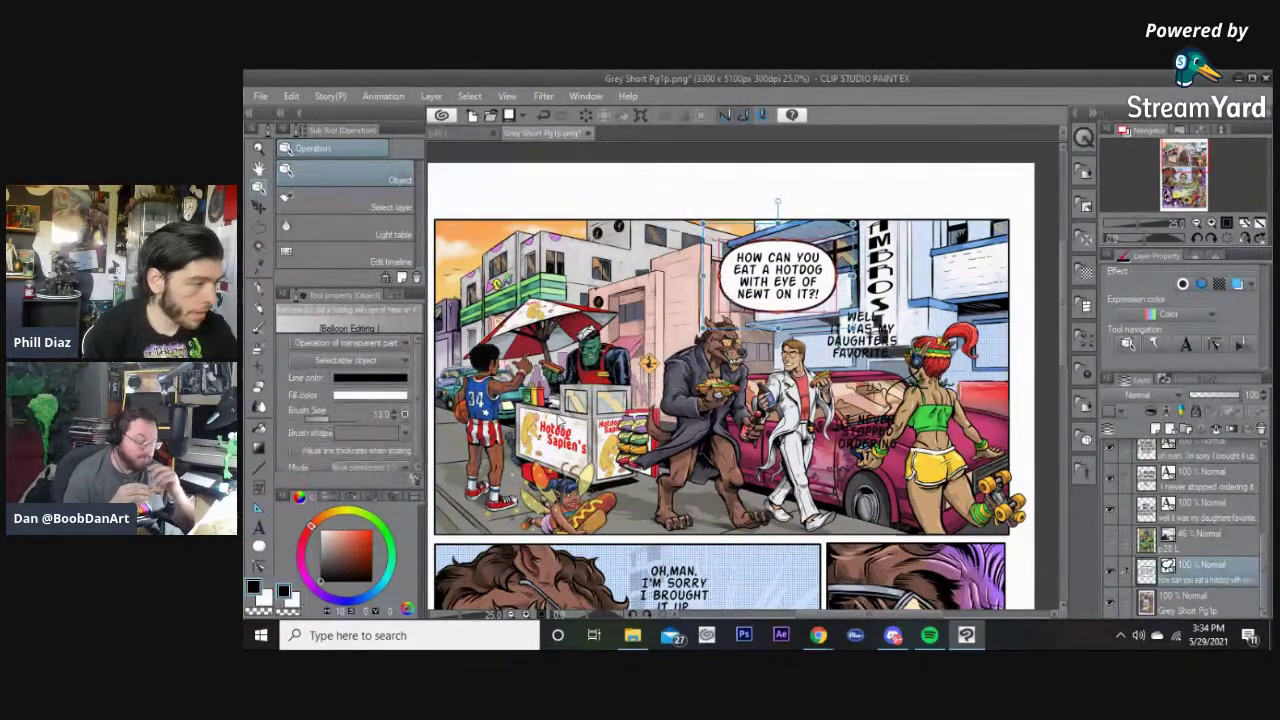
{"action": "scroll", "coordinate": [343, 423], "scroll_direction": "down", "scroll_amount": 1}
{"action": "left_click", "coordinate": [660, 336]}
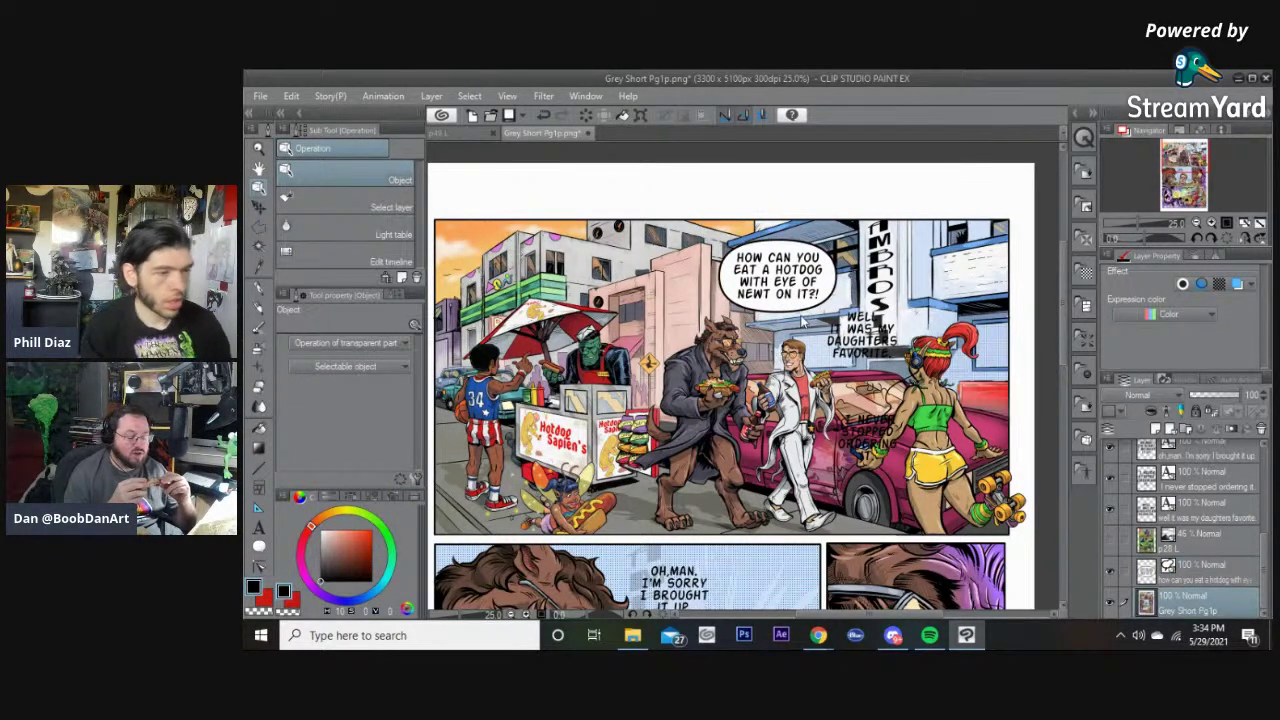
{"action": "left_click_drag", "start_coordinate": [764, 316], "coordinate": [708, 305]}
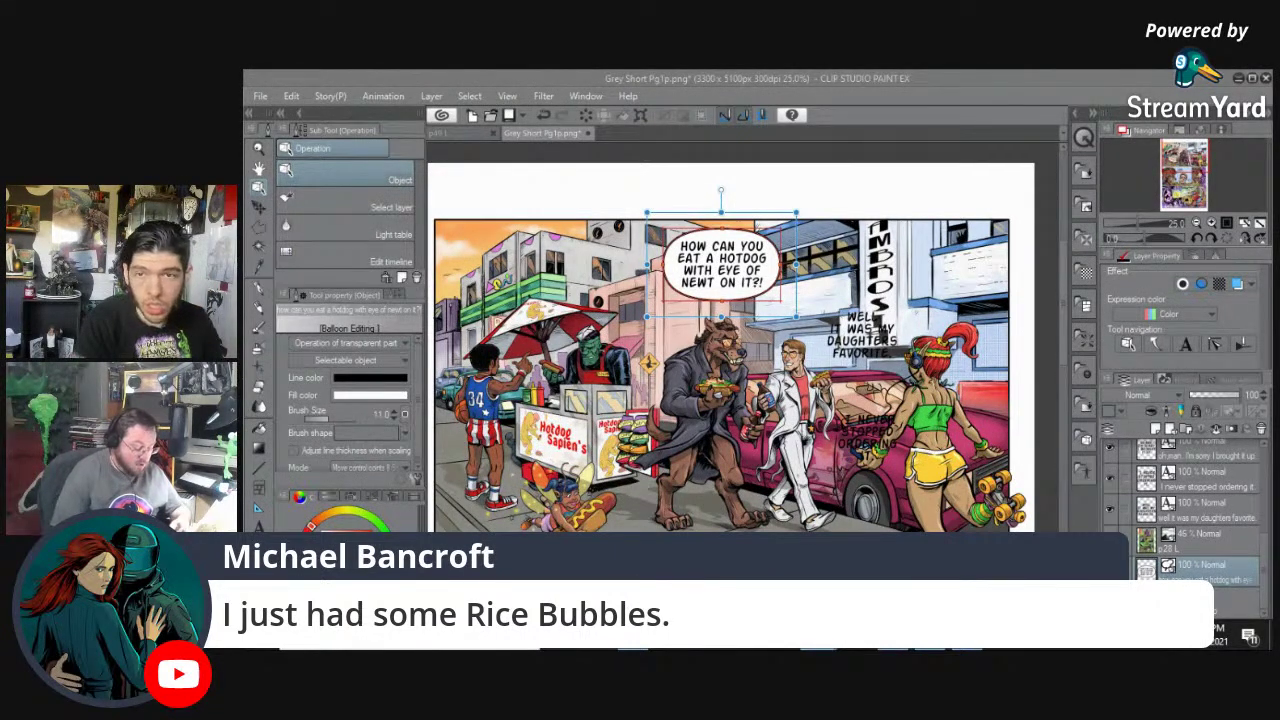
Step: Switch to Chrome and browse the image results for "rice bubbles australia", previewing the Rice Bubbles and Rice Krispies comparison picture
{"action": "left_click_drag", "start_coordinate": [1279, 560], "coordinate": [786, 70]}
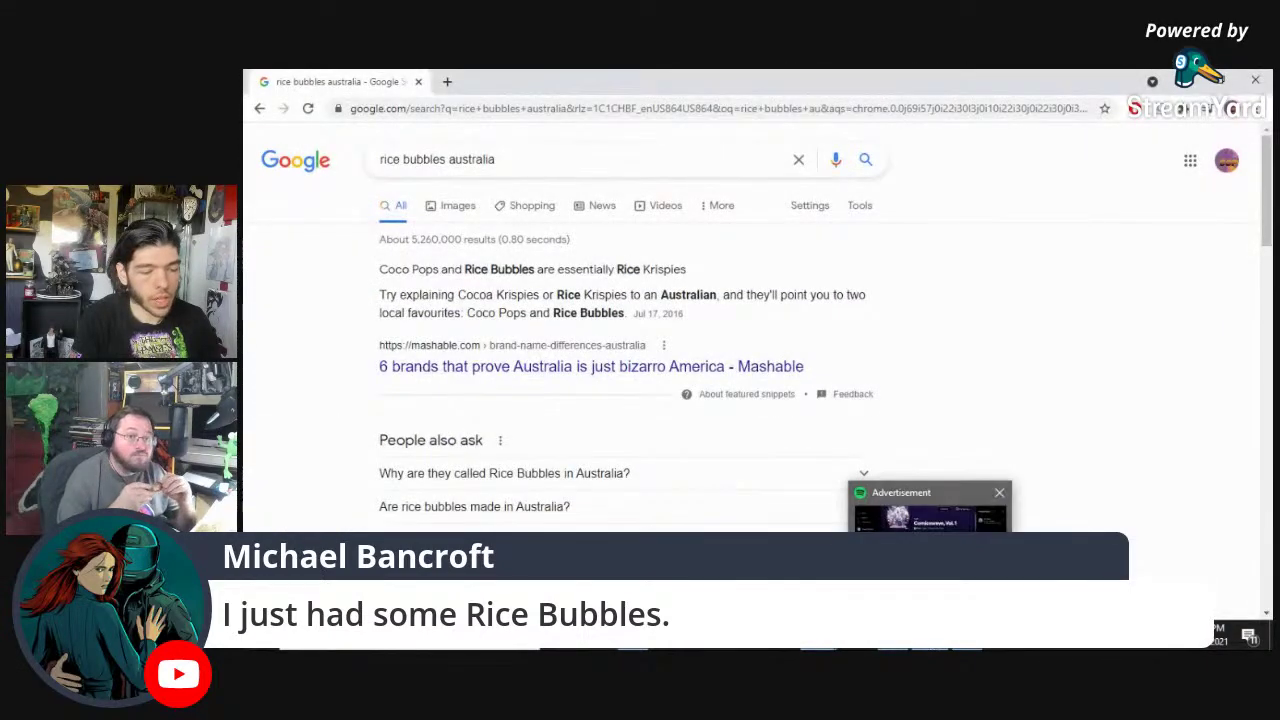
{"action": "left_click", "coordinate": [929, 637]}
{"action": "key", "text": "alt+Tab"}
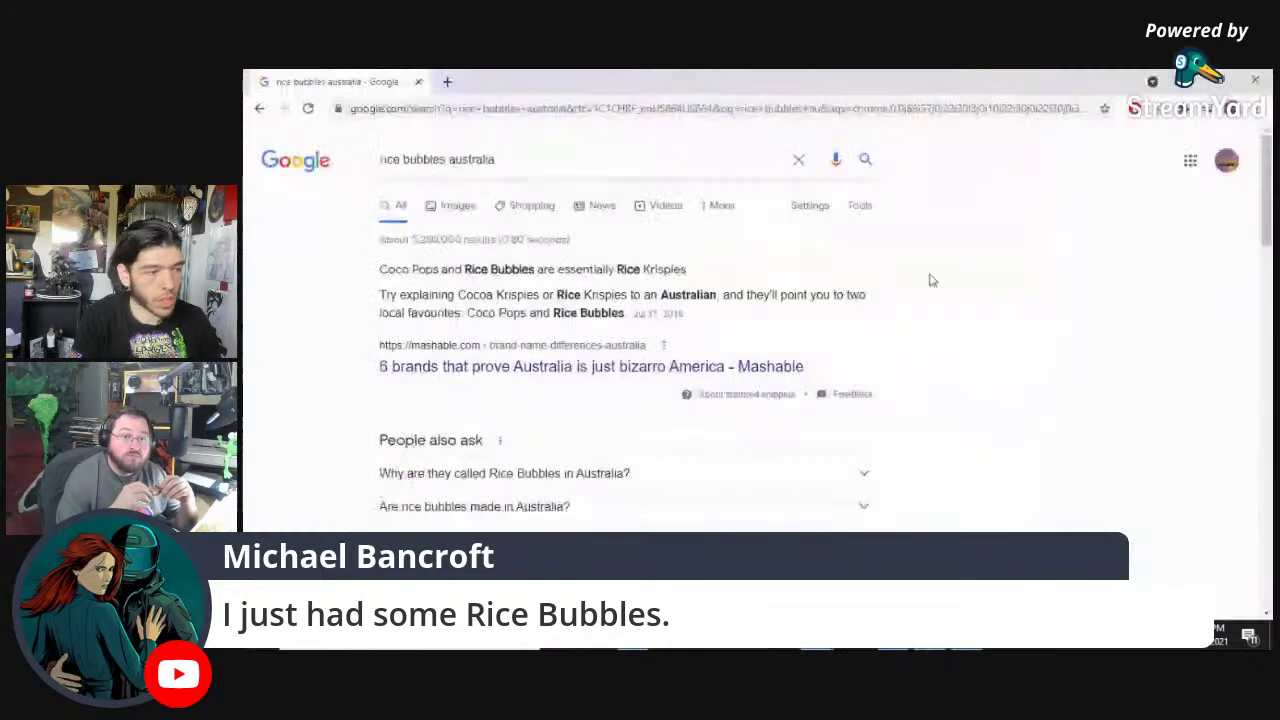
{"action": "left_click", "coordinate": [457, 206]}
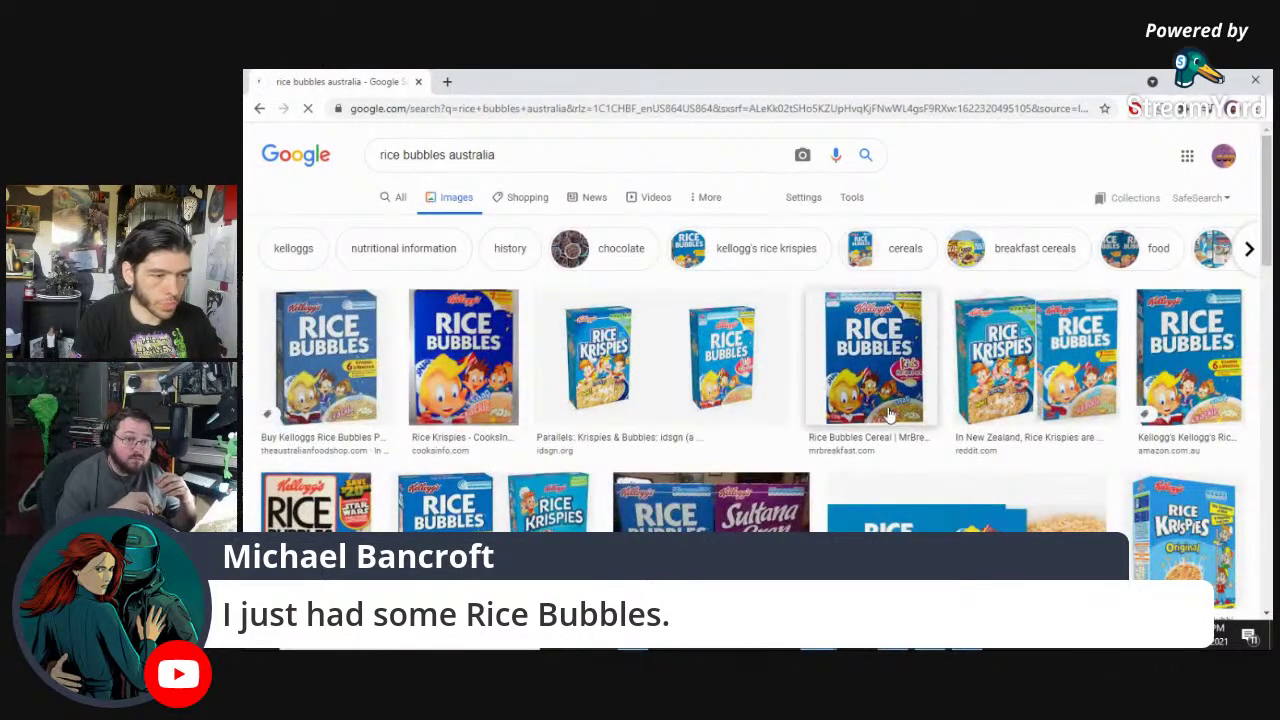
{"action": "left_click", "coordinate": [478, 366]}
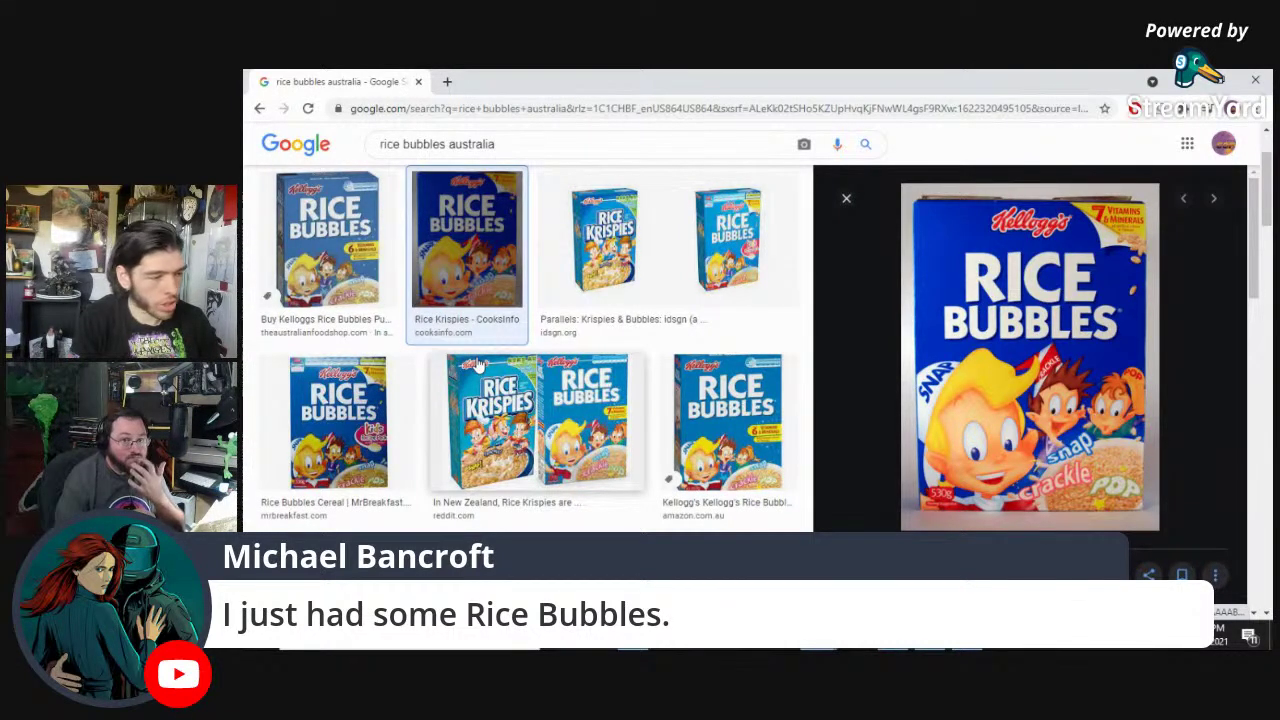
{"action": "scroll", "coordinate": [516, 470], "scroll_direction": "down", "scroll_amount": 1}
{"action": "scroll", "coordinate": [516, 470], "scroll_direction": "down", "scroll_amount": 3}
{"action": "left_click", "coordinate": [516, 470]}
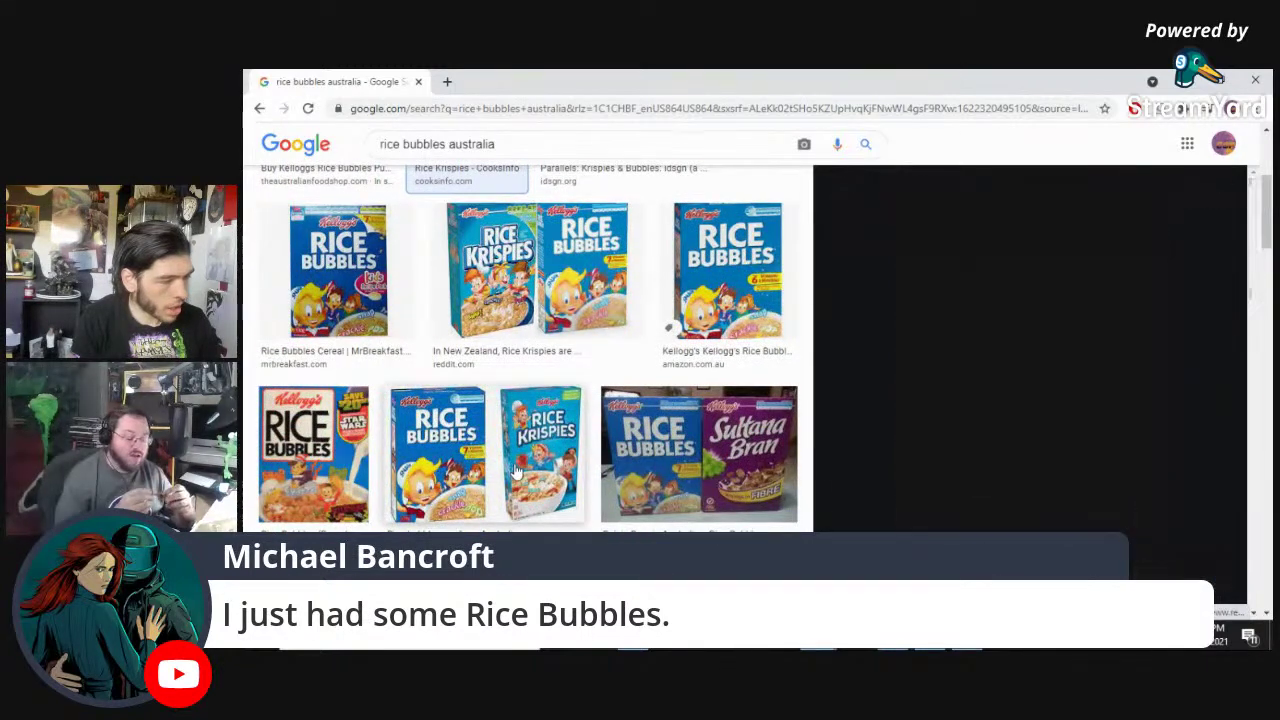
Step: Open the Rice Bubbles and Rice Krispies comparison picture in a new tab, view it enlarged, and close the browser
{"action": "right_click", "coordinate": [905, 366]}
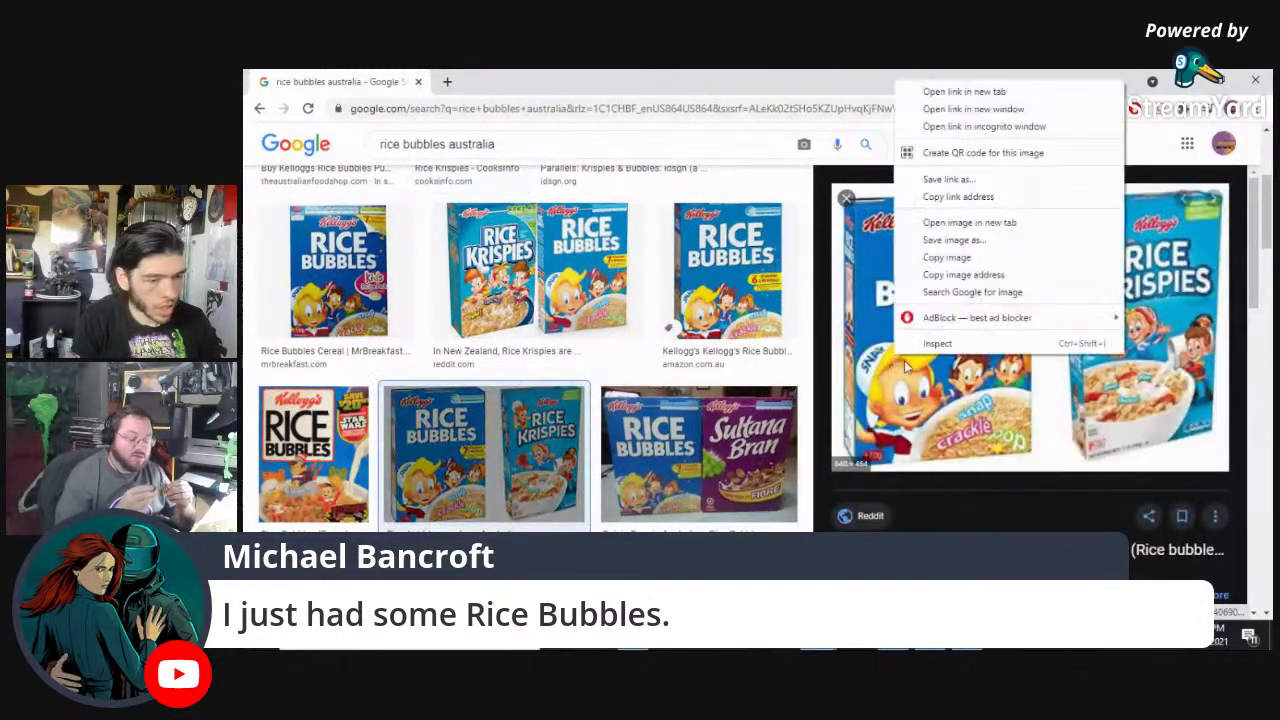
{"action": "left_click", "coordinate": [965, 222]}
{"action": "left_click", "coordinate": [493, 78]}
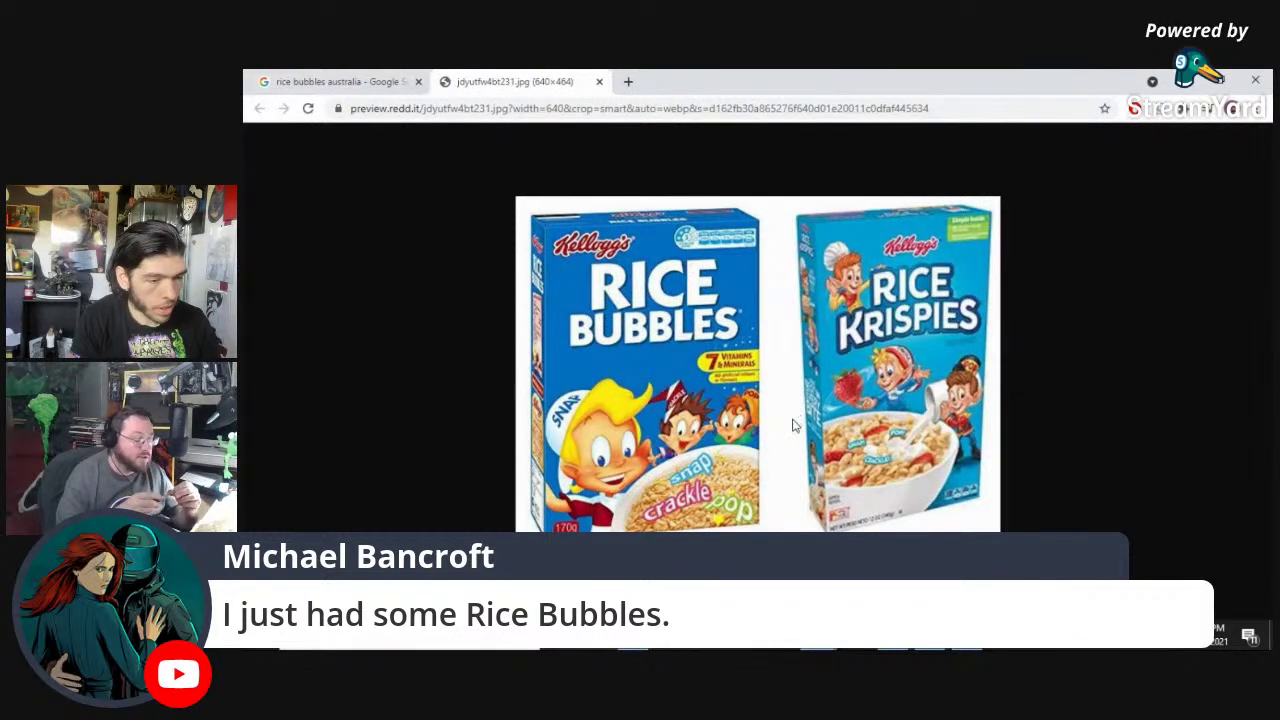
{"action": "key", "text": "ctrl+plus"}
{"action": "key", "text": "ctrl+plus"}
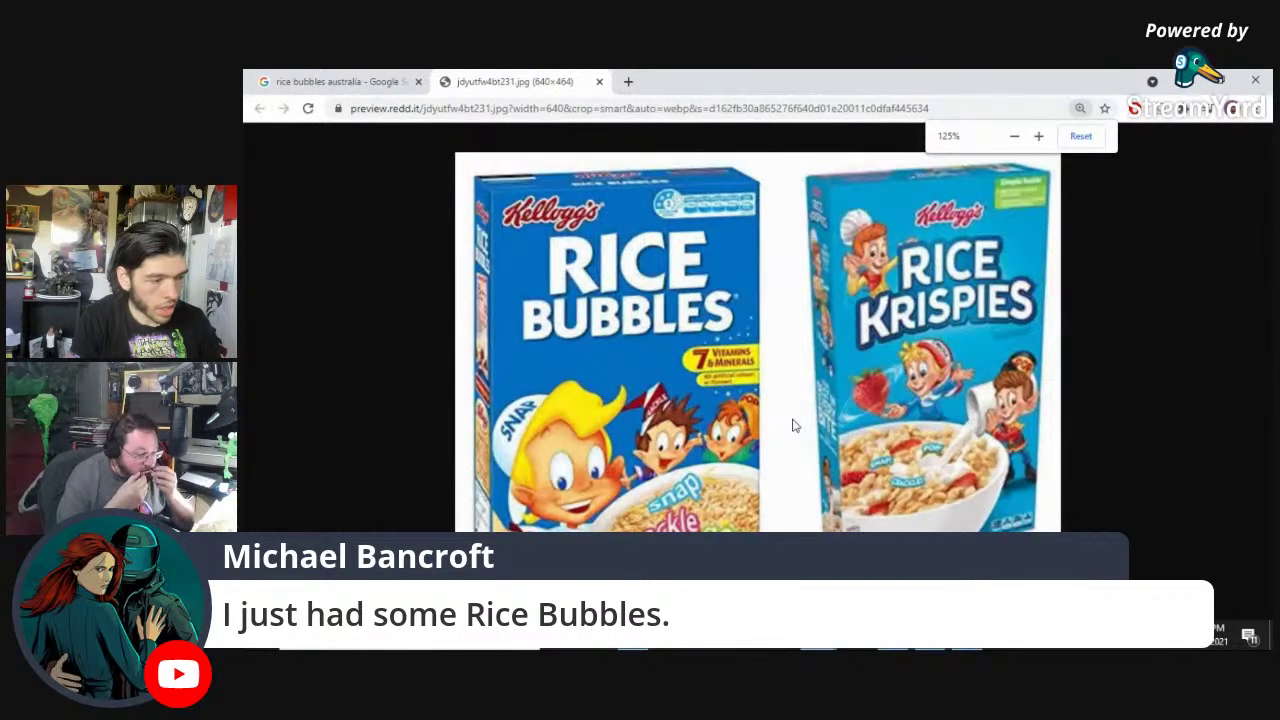
{"action": "key", "text": "ctrl+plus"}
{"action": "scroll", "coordinate": [793, 425], "scroll_direction": "down", "scroll_amount": 1}
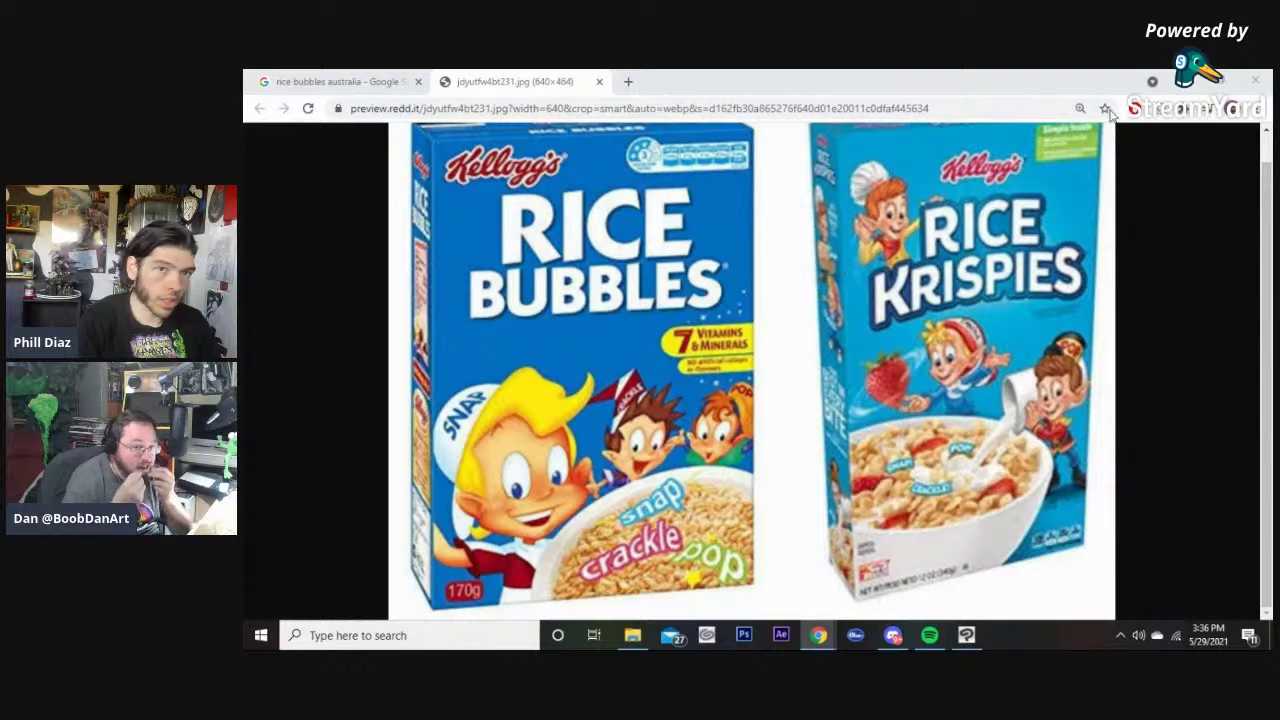
{"action": "left_click", "coordinate": [1256, 82]}
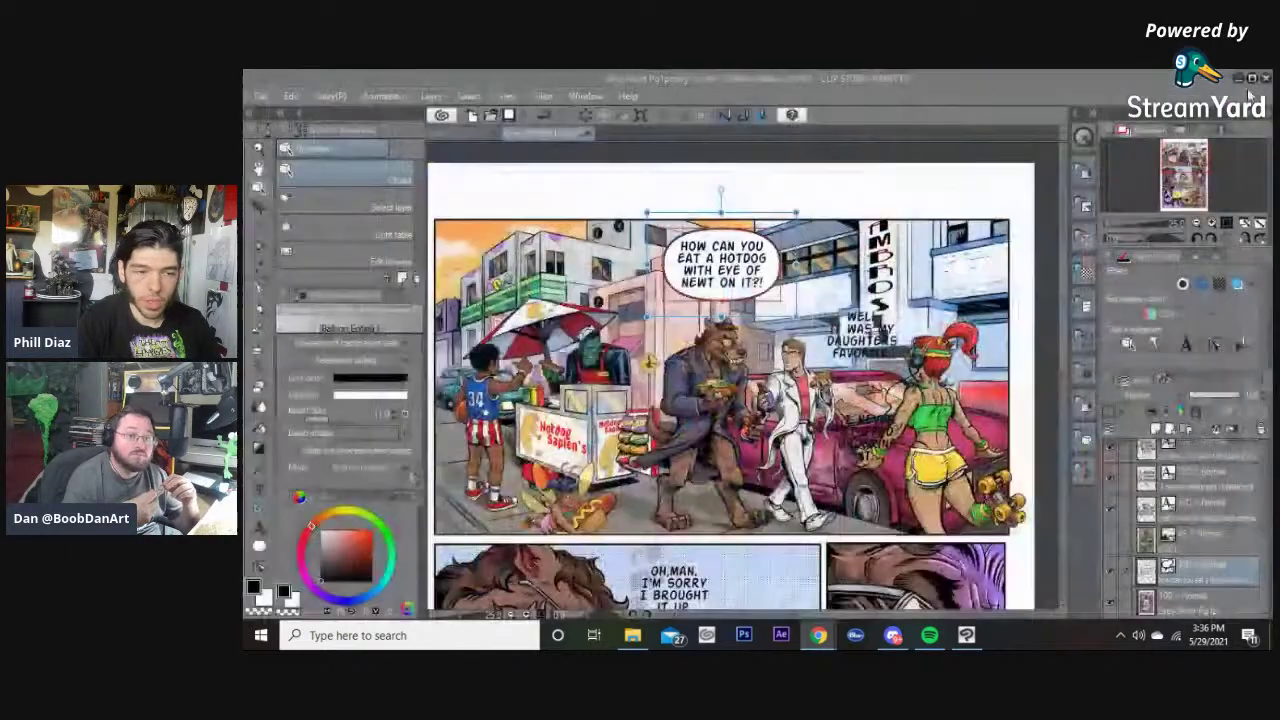
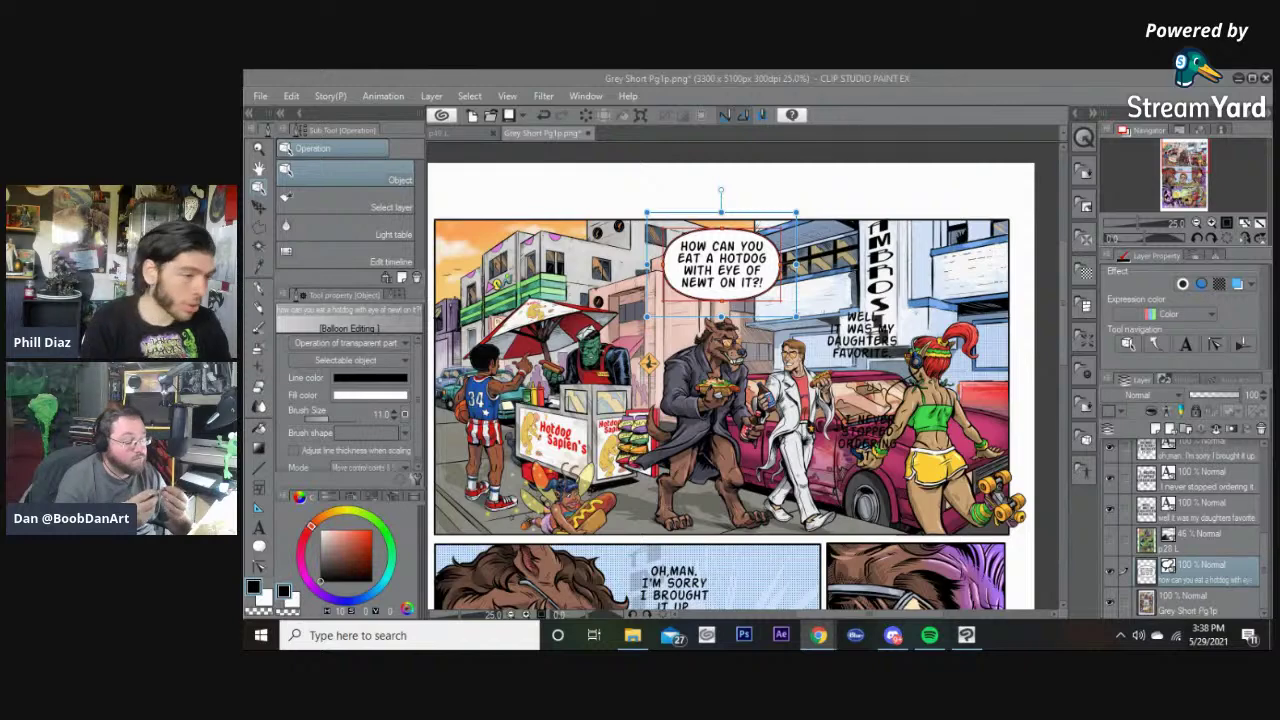
{"action": "left_click", "coordinate": [944, 77]}
{"action": "left_click_drag", "start_coordinate": [836, 259], "coordinate": [868, 217]}
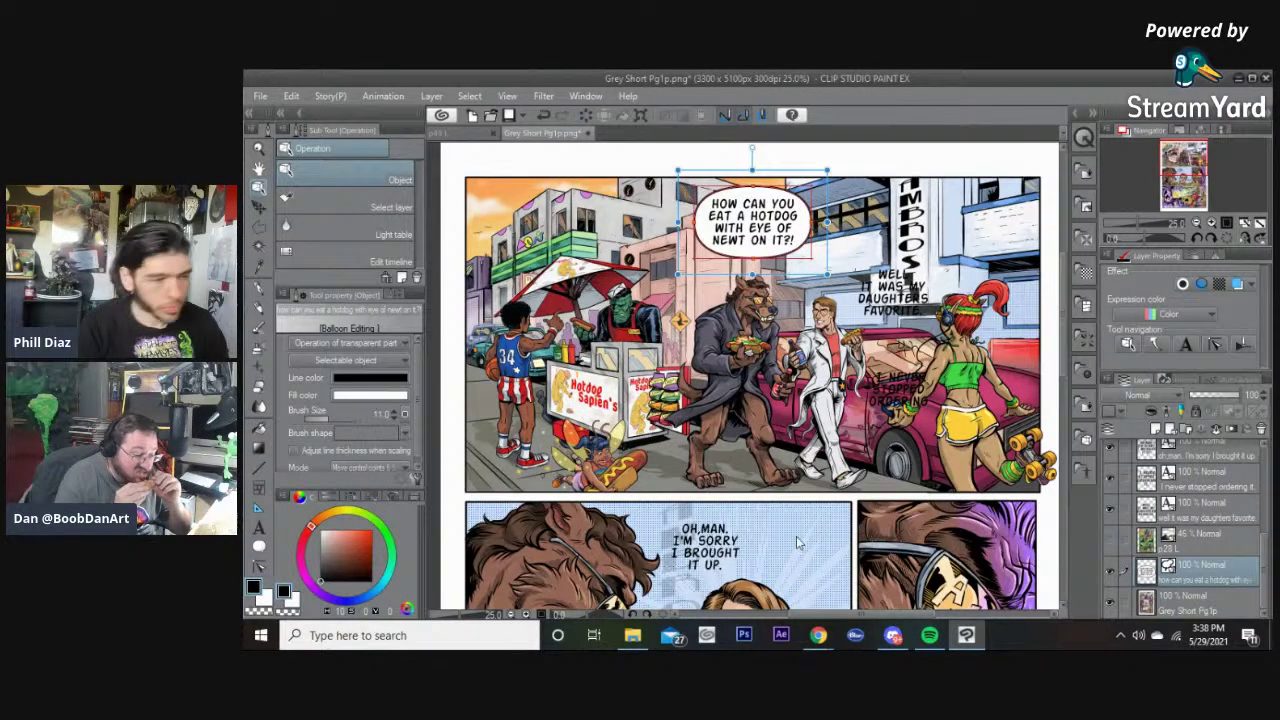
{"action": "left_click", "coordinate": [901, 219]}
{"action": "key", "text": "t"}
{"action": "key", "text": "t"}
Step: Switch to Spotify, restart the track Star Circuit from the beginning, turn its sound back on, and return to Clip Studio Paint
{"action": "left_click", "coordinate": [929, 635]}
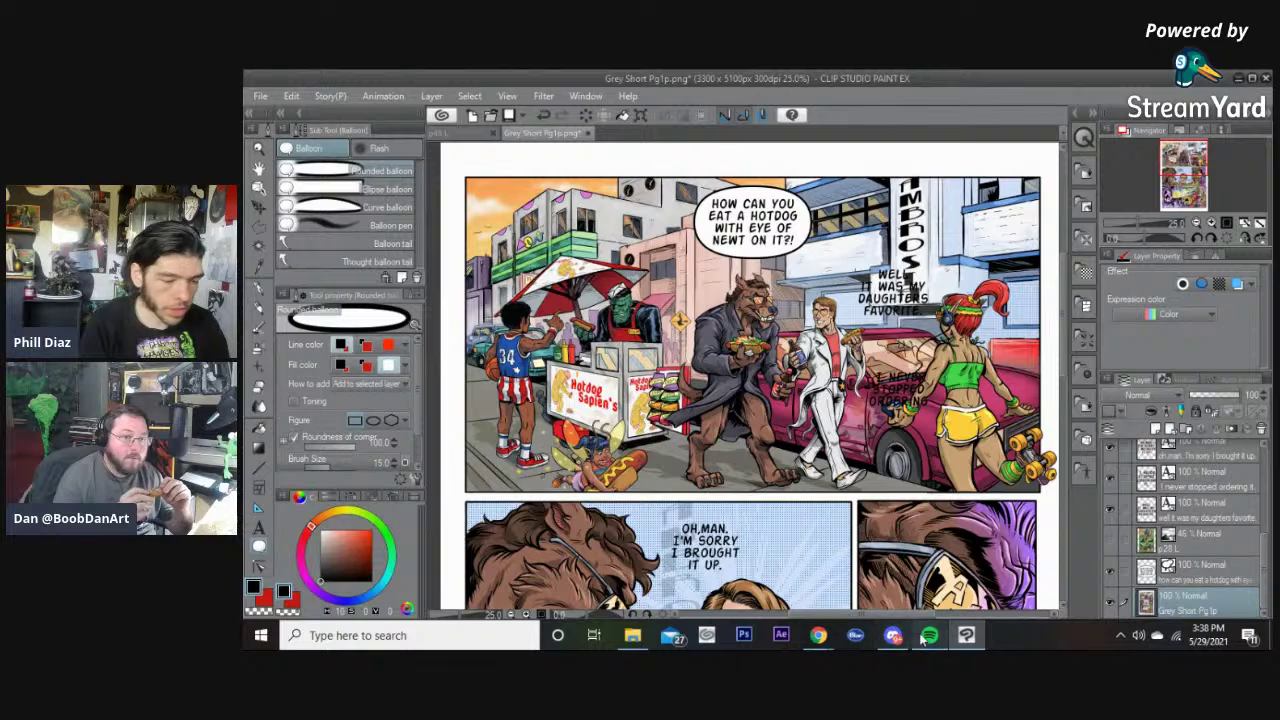
{"action": "left_click", "coordinate": [612, 604]}
{"action": "left_click_drag", "start_coordinate": [606, 601], "coordinate": [586, 602]}
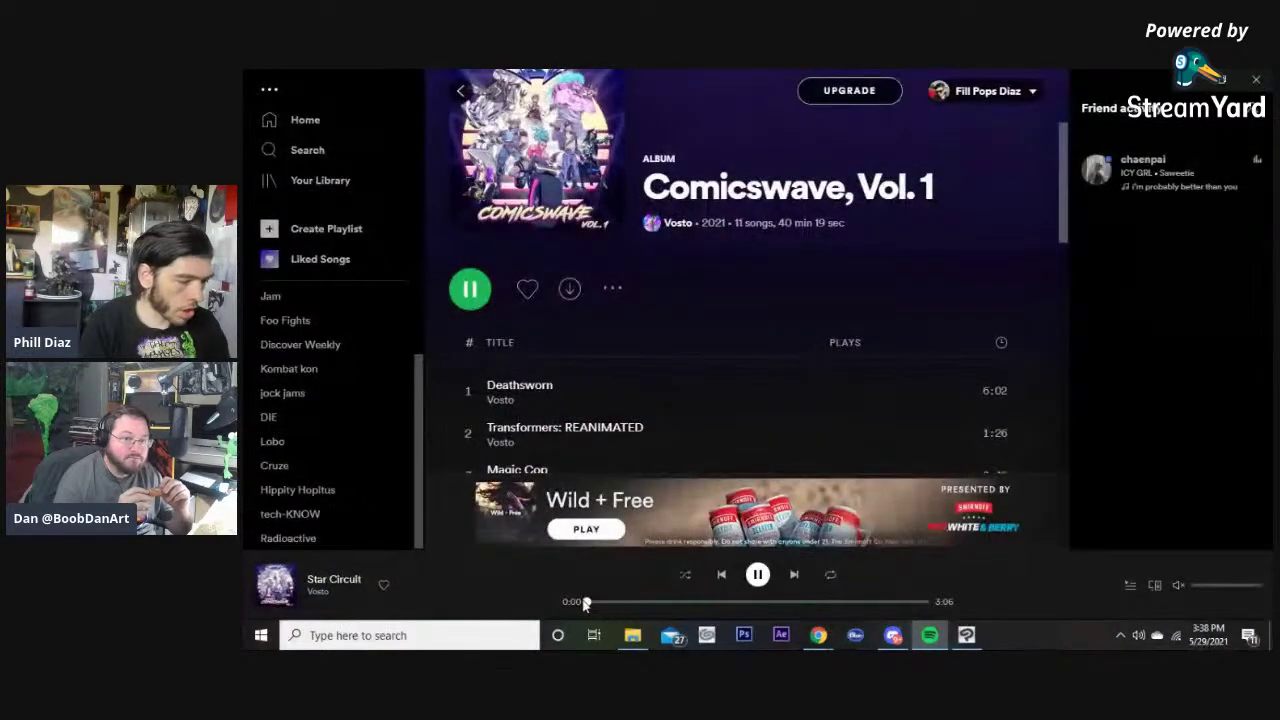
{"action": "left_click", "coordinate": [1177, 586]}
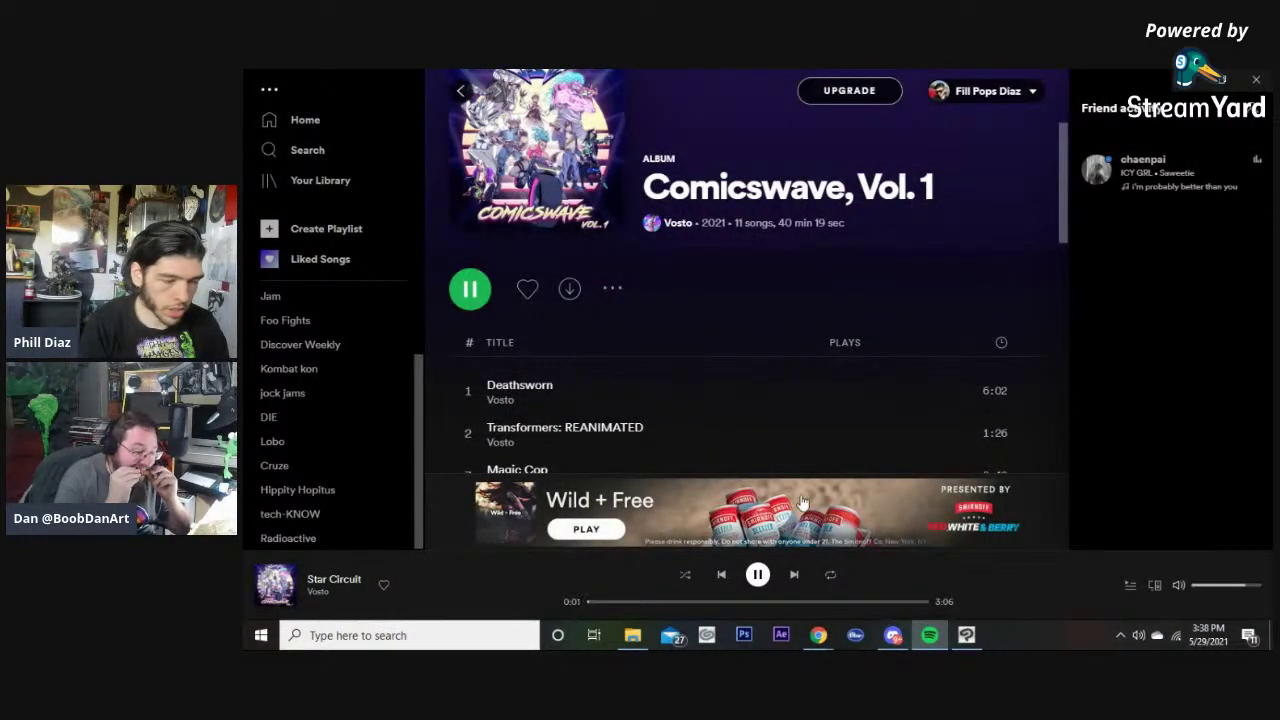
{"action": "left_click", "coordinate": [1190, 82]}
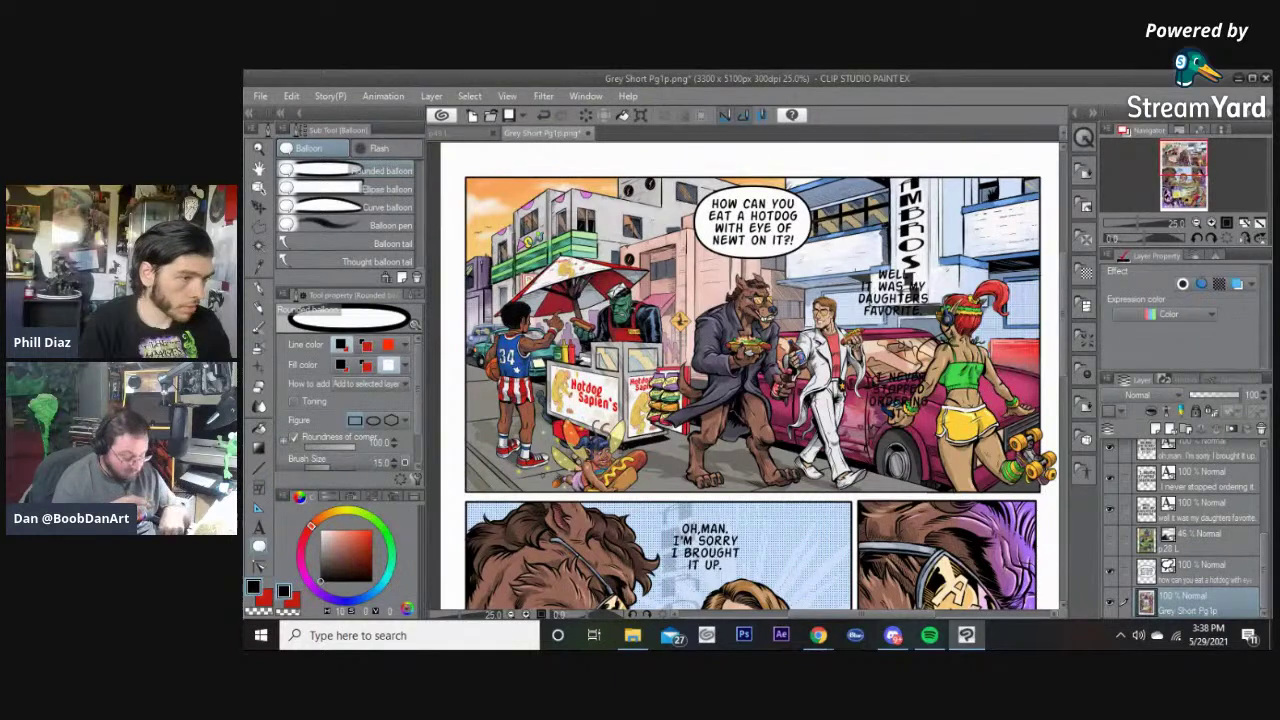
Step: Check the finished balloon's line thickness and set the rounded balloon tool's brush size to 11
{"action": "key", "text": "o"}
{"action": "left_click", "coordinate": [703, 250]}
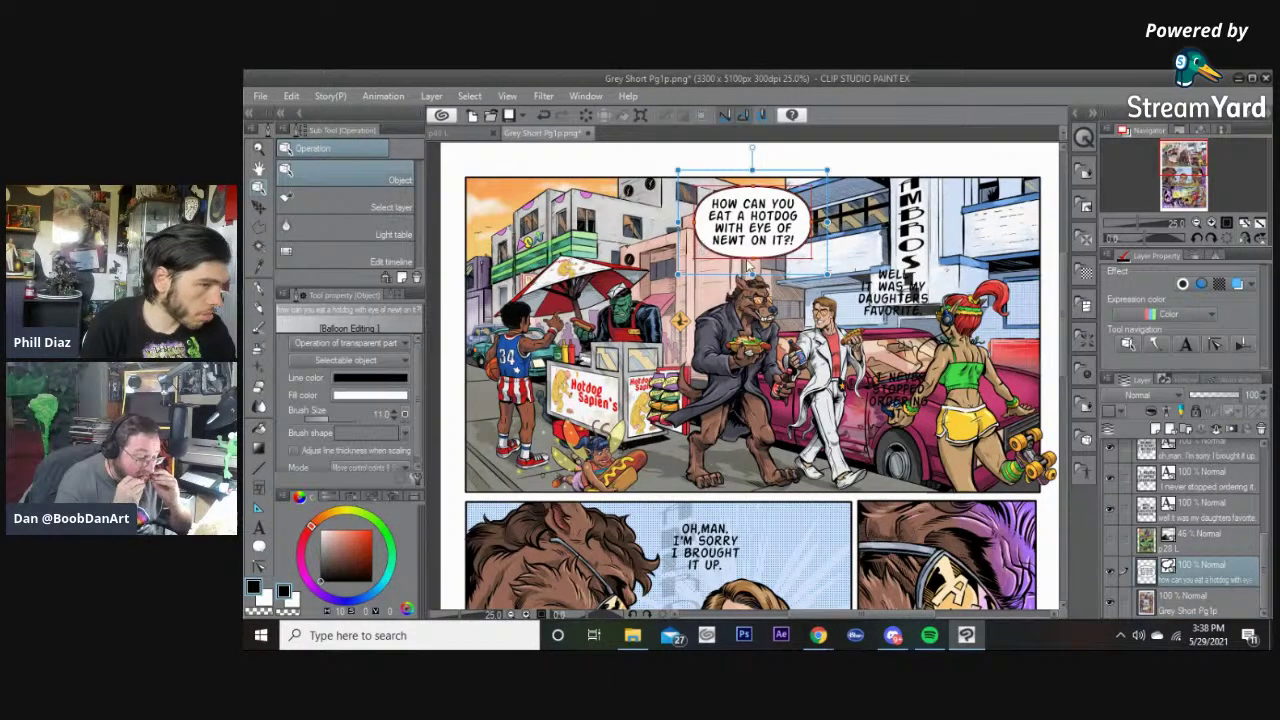
{"action": "left_click", "coordinate": [905, 237]}
{"action": "key", "text": "t"}
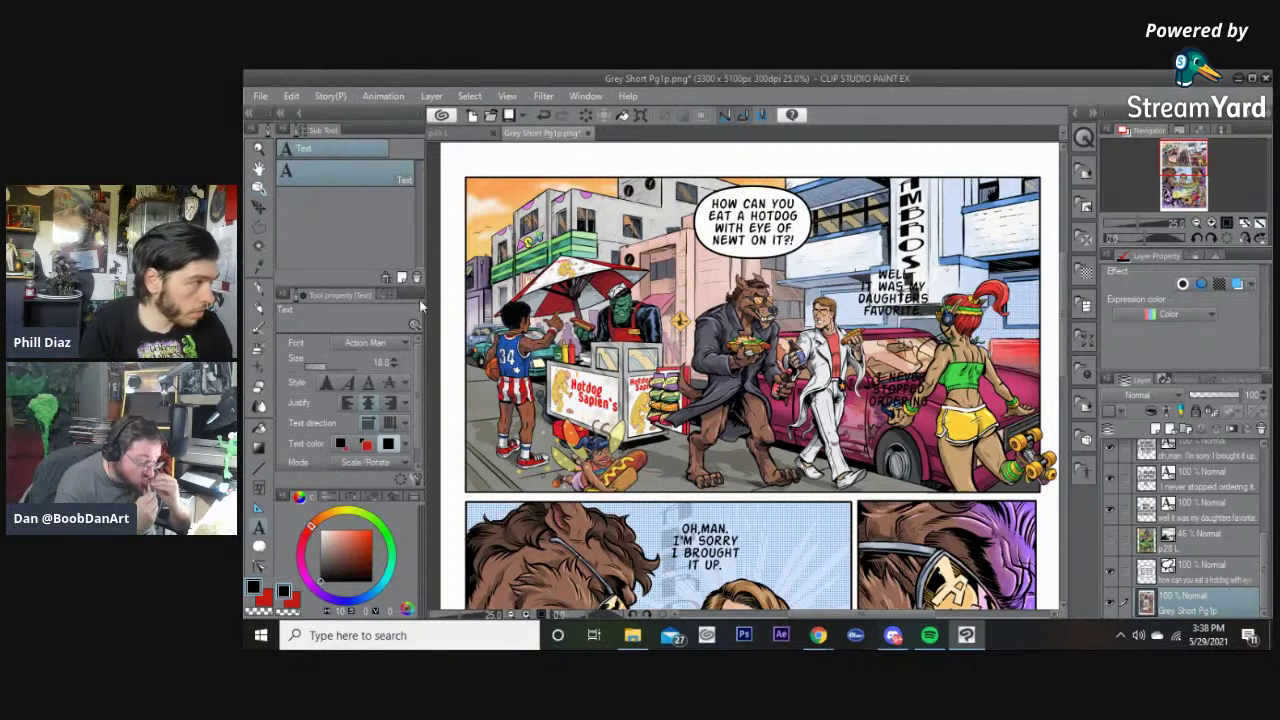
{"action": "key", "text": "t"}
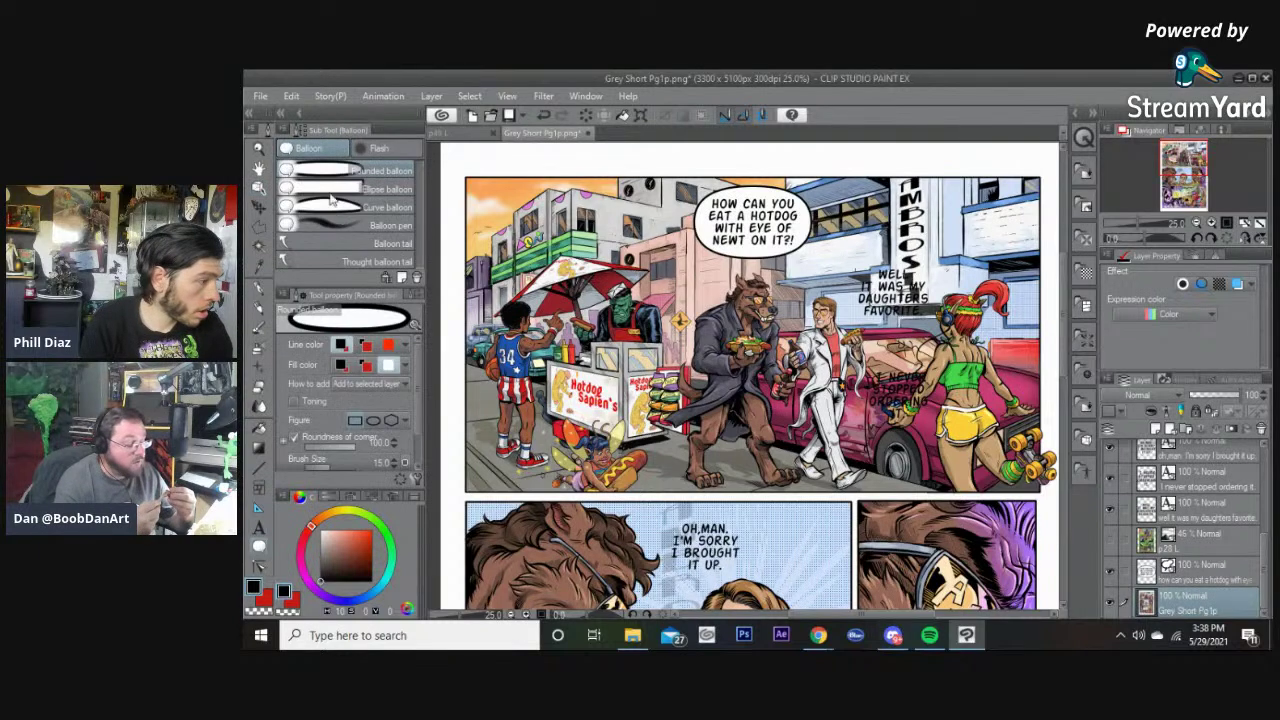
{"action": "left_click", "coordinate": [381, 462]}
{"action": "type", "text": "11"}
{"action": "key", "text": "Return"}
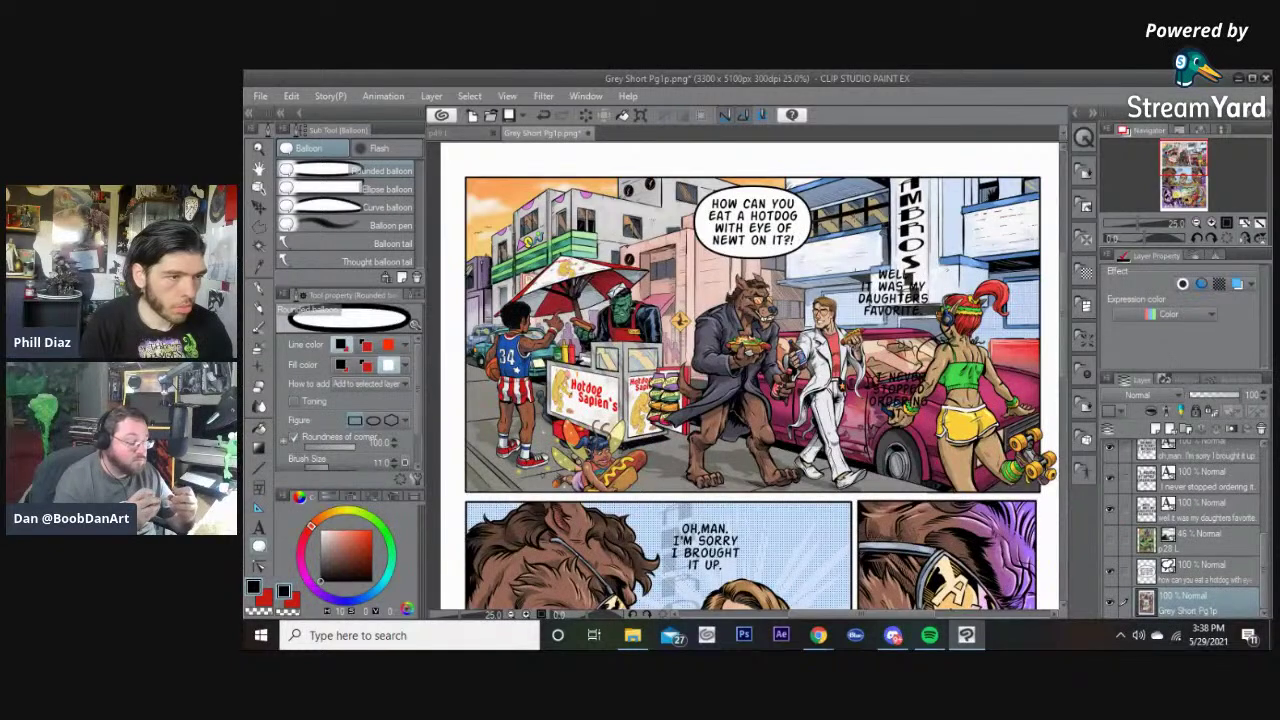
Step: Draw a rounded balloon around the "WELL IT WAS MY DAUGHTERS FAVORITE." text in the first panel
{"action": "left_click_drag", "start_coordinate": [842, 253], "coordinate": [945, 325]}
{"action": "key", "text": "o"}
{"action": "left_click", "coordinate": [889, 298]}
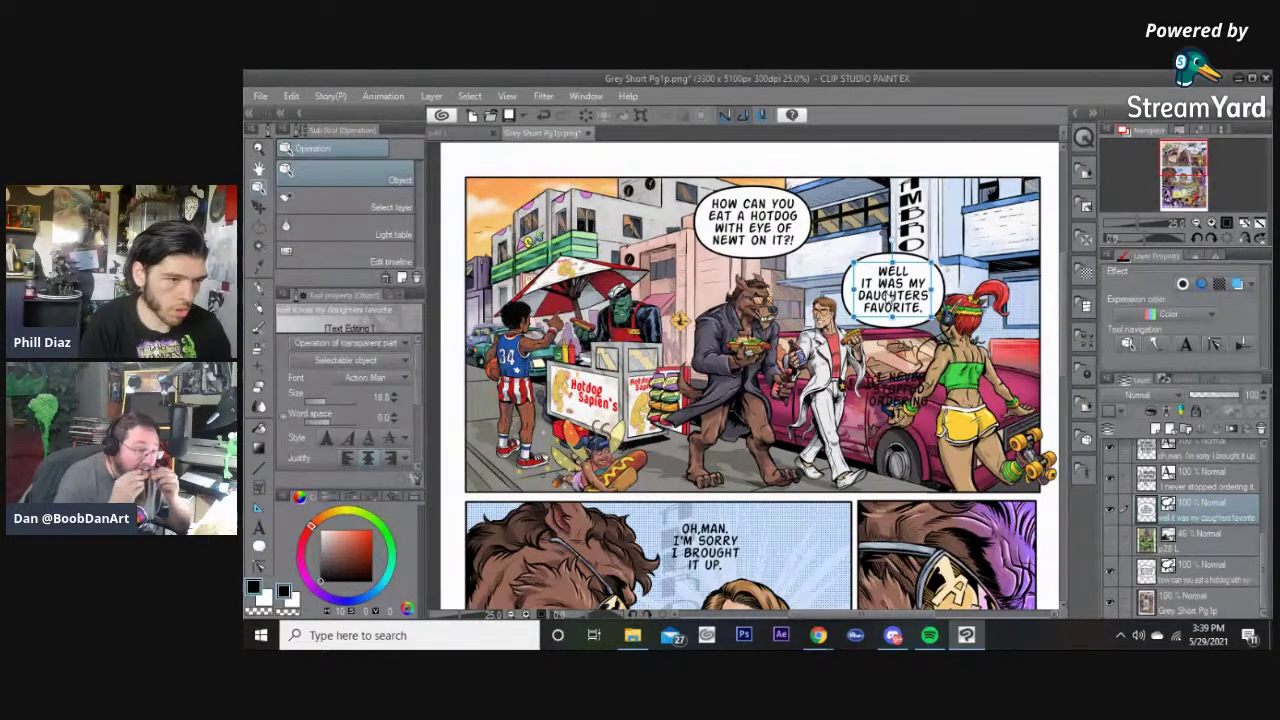
Step: Tighten the "WELL IT WAS MY DAUGHTERS FAVORITE." balloon slightly and recenter the text inside it
{"action": "left_click", "coordinate": [913, 333]}
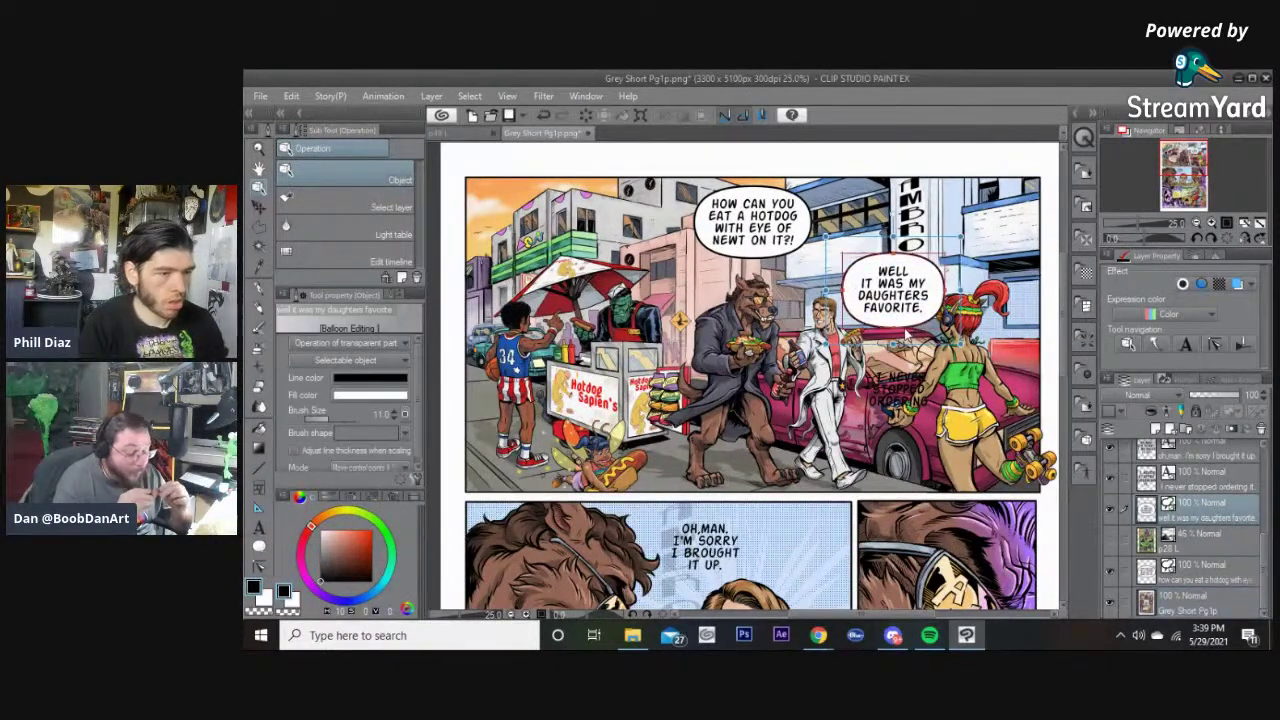
{"action": "left_click", "coordinate": [891, 341]}
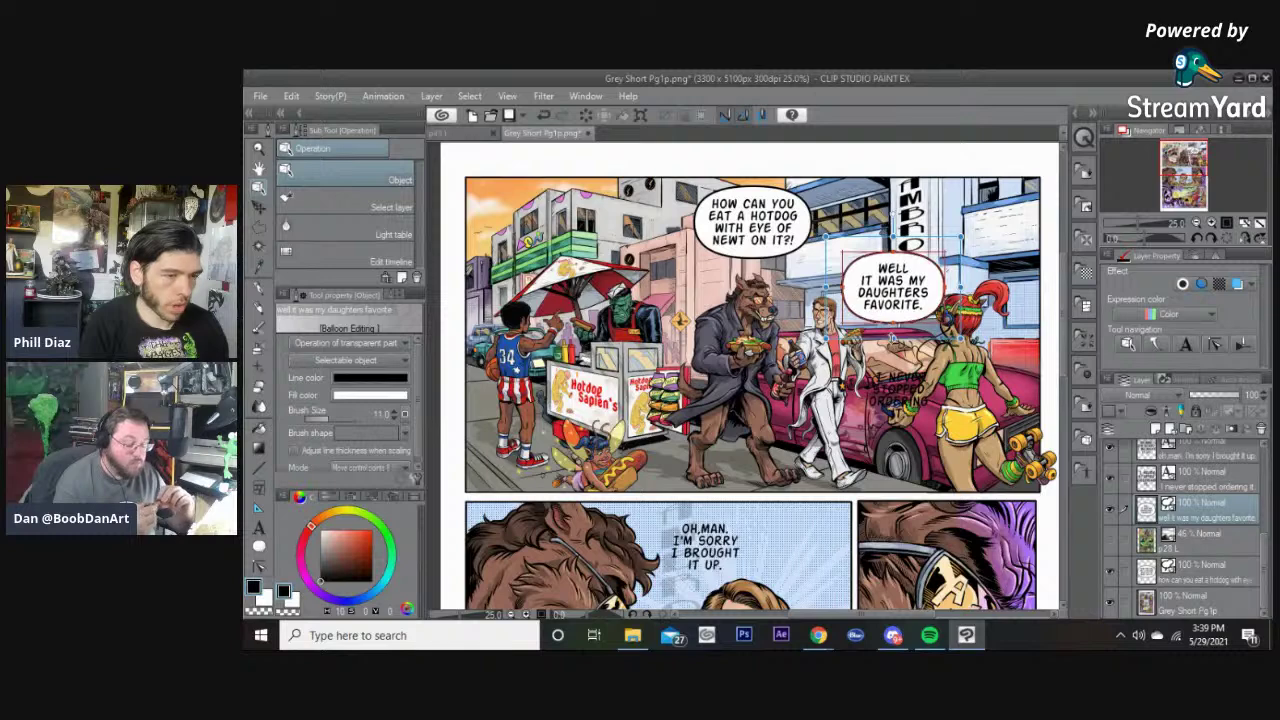
{"action": "left_click_drag", "start_coordinate": [893, 339], "coordinate": [893, 331]}
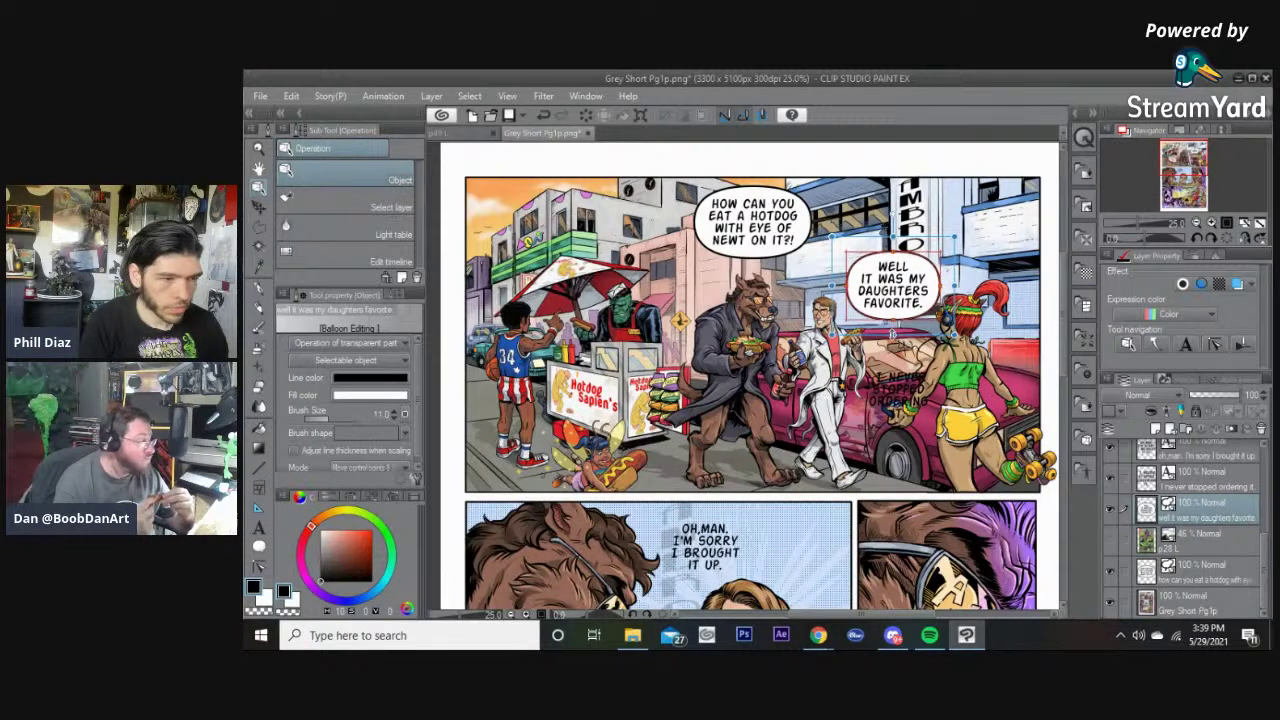
{"action": "double_click", "coordinate": [899, 292]}
{"action": "left_click_drag", "start_coordinate": [902, 290], "coordinate": [899, 291]}
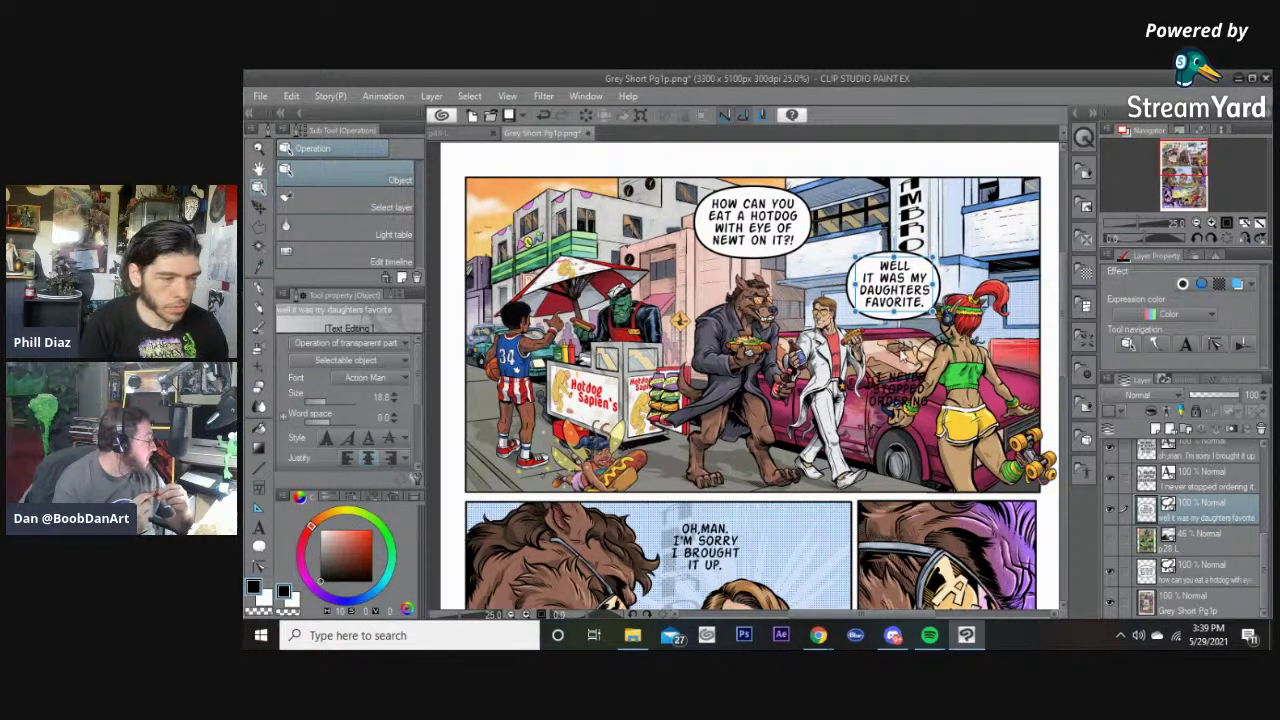
Step: Draw a rounded balloon around the "I NEVER STOPPED ORDERING IT." text in the first panel
{"action": "key", "text": "t"}
{"action": "key", "text": "t"}
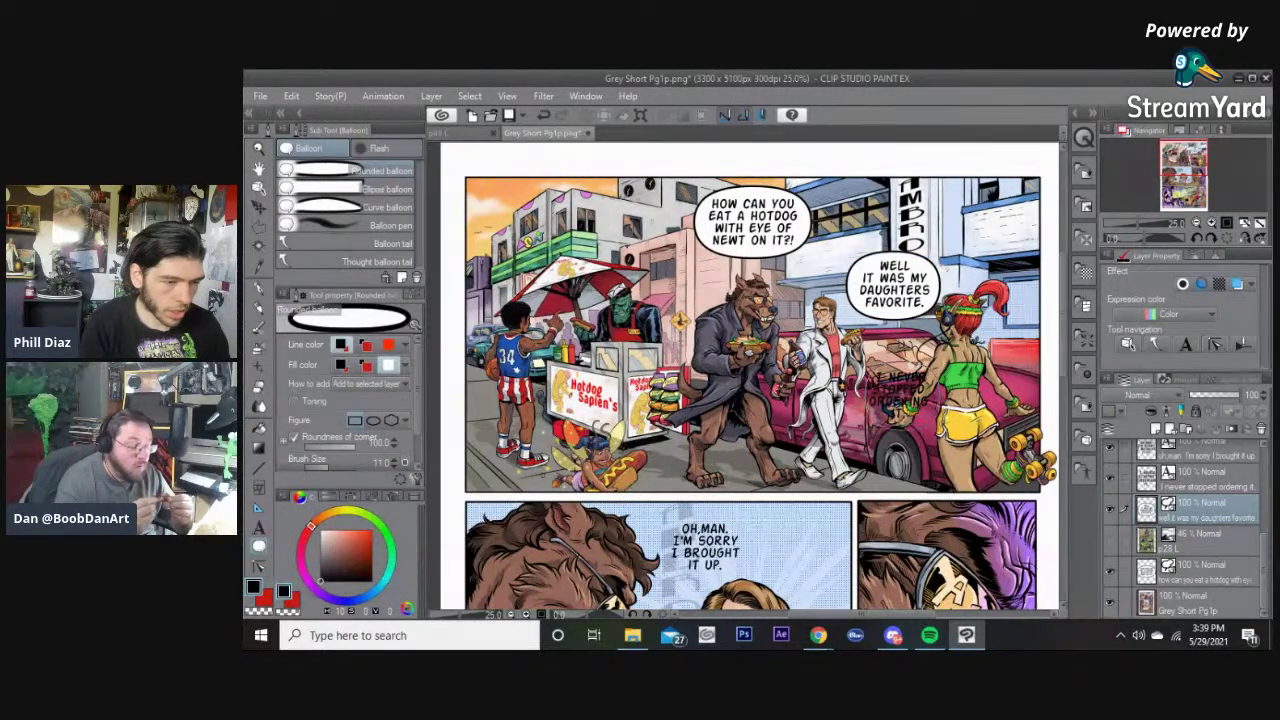
{"action": "mouse_move", "coordinate": [868, 368]}
{"action": "left_mouse_down"}
{"action": "mouse_move", "coordinate": [932, 425]}
{"action": "mouse_move", "coordinate": [903, 403]}
{"action": "left_mouse_up"}
{"action": "key", "text": "o"}
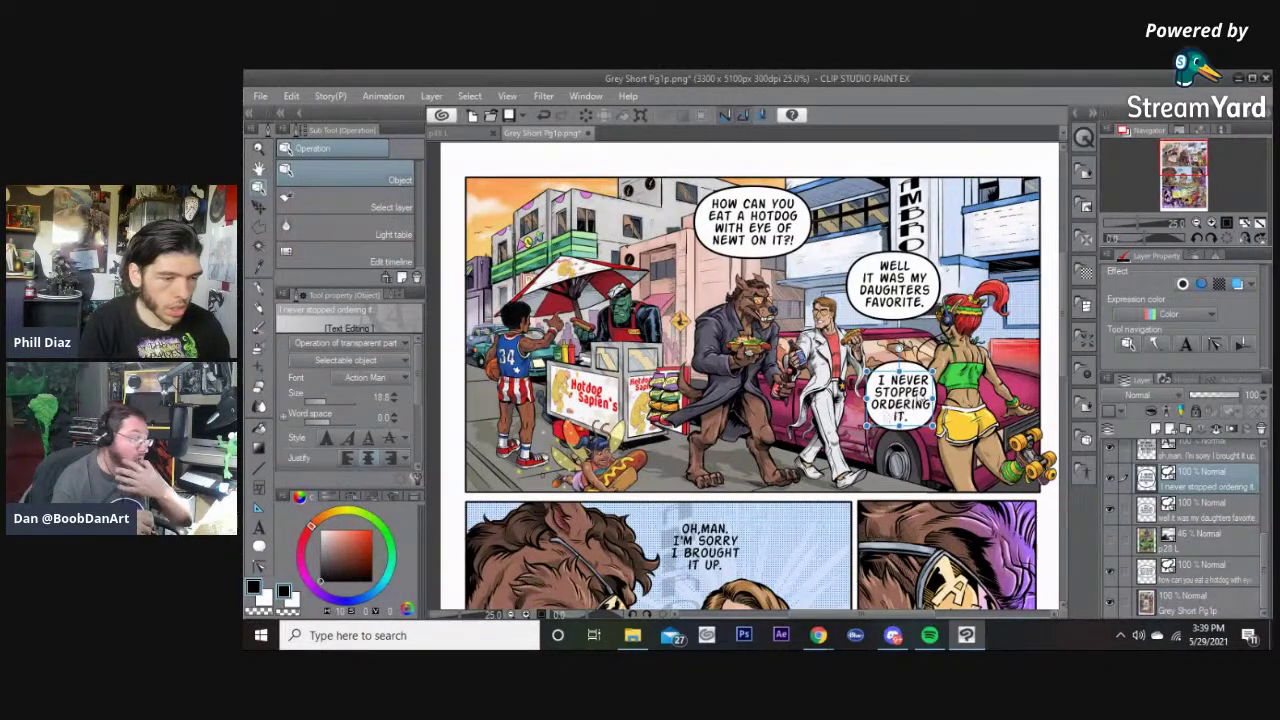
{"action": "left_click", "coordinate": [982, 339]}
Step: Draw a rounded balloon around "OH, MAN. I'M SORRY I BROUGHT IT UP." in the second panel and nudge the text to its center
{"action": "left_click_drag", "start_coordinate": [826, 454], "coordinate": [923, 256]}
{"action": "left_click_drag", "start_coordinate": [900, 305], "coordinate": [886, 288]}
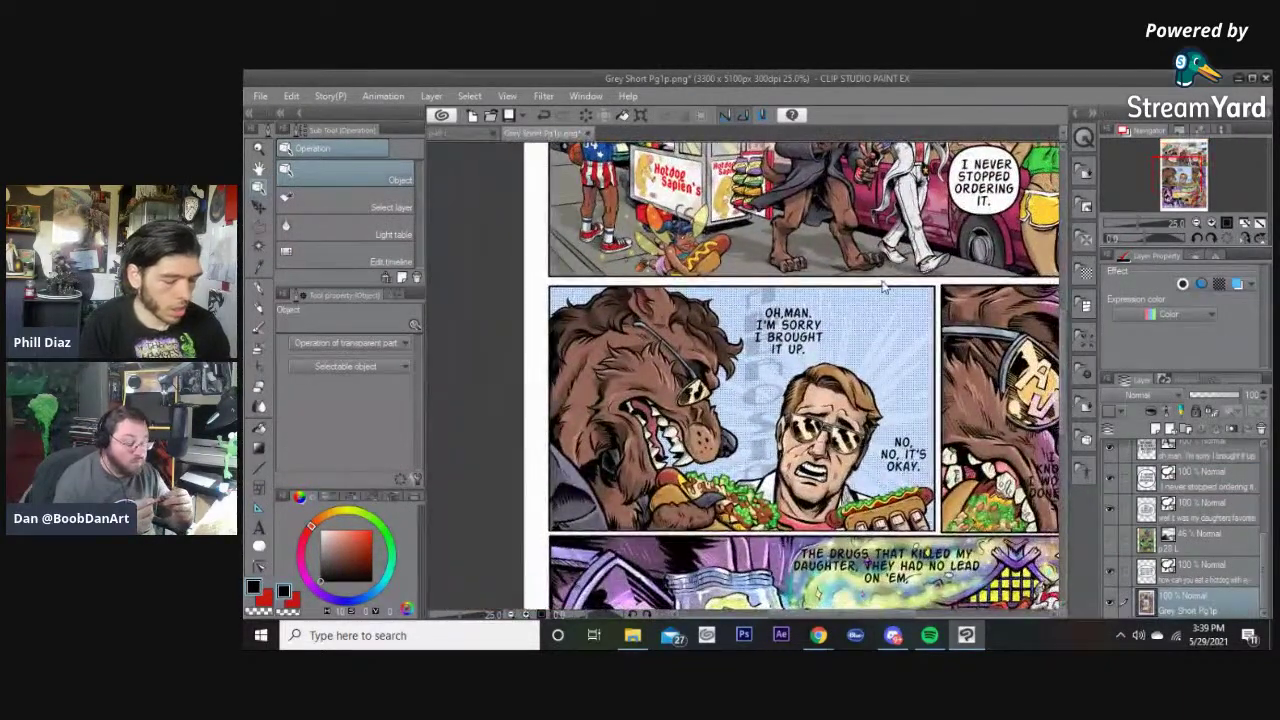
{"action": "key", "text": "t"}
{"action": "key", "text": "t"}
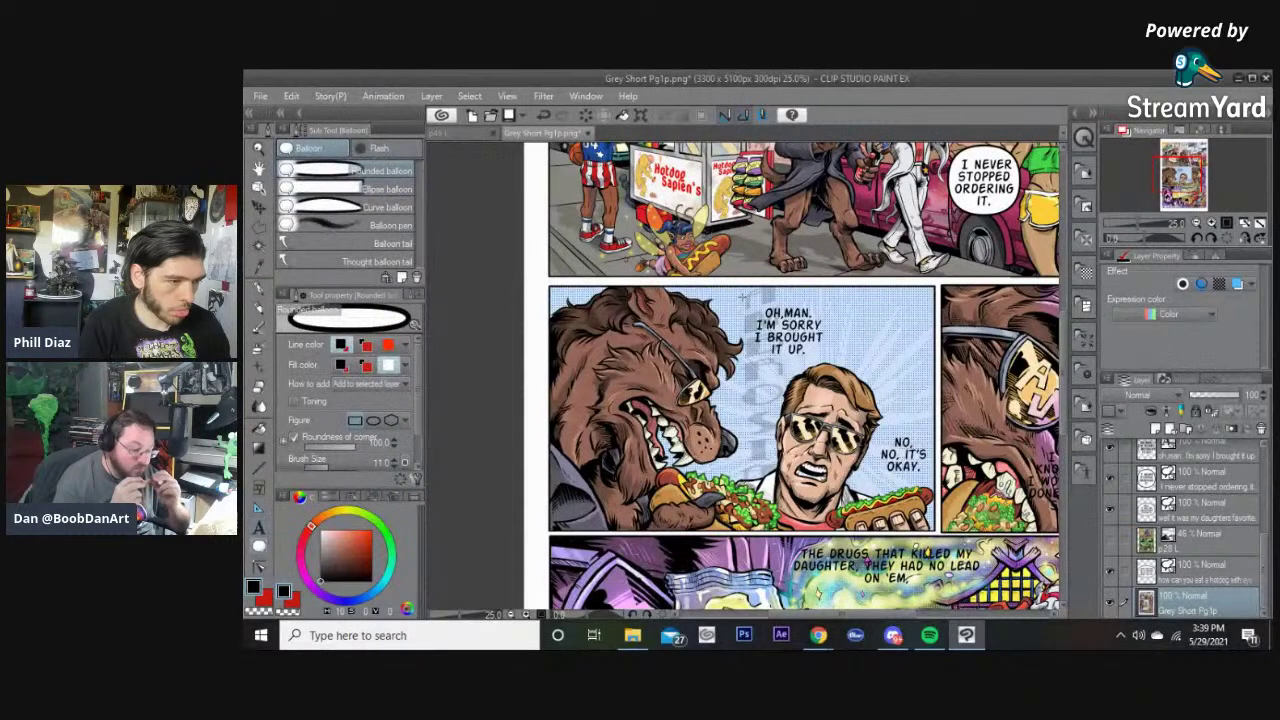
{"action": "left_click_drag", "start_coordinate": [806, 346], "coordinate": [836, 367]}
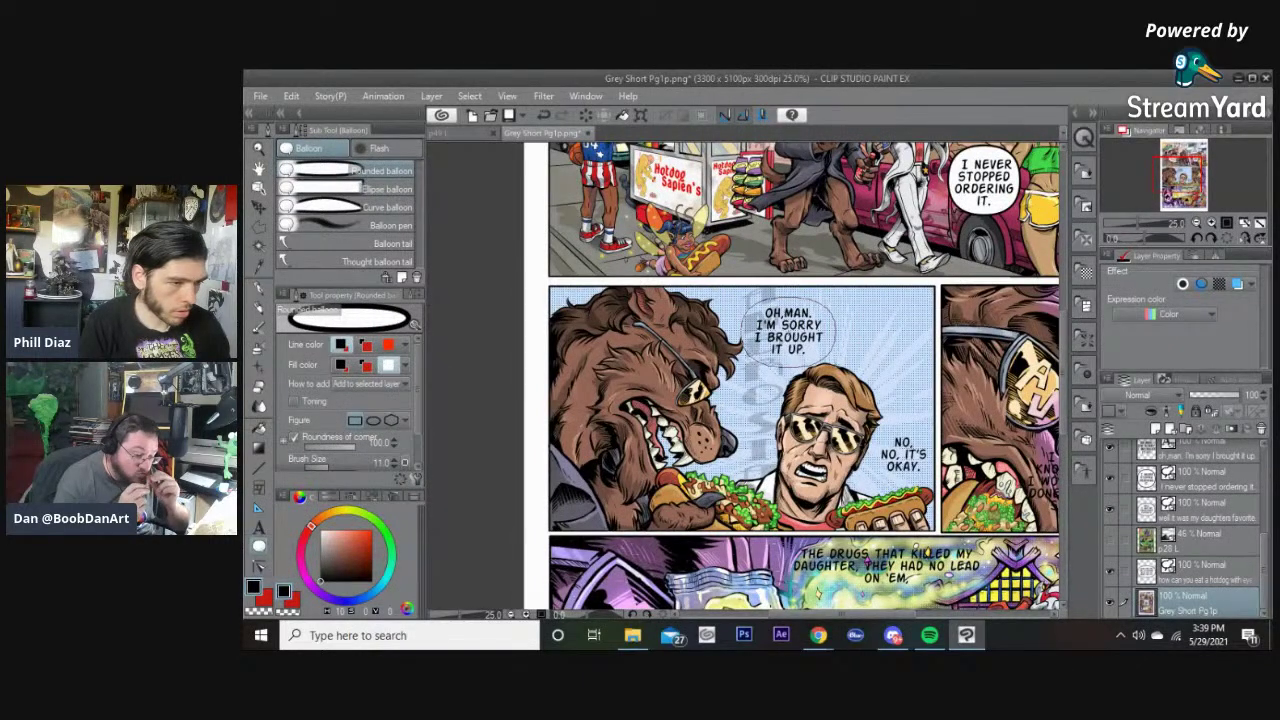
{"action": "key", "text": "o"}
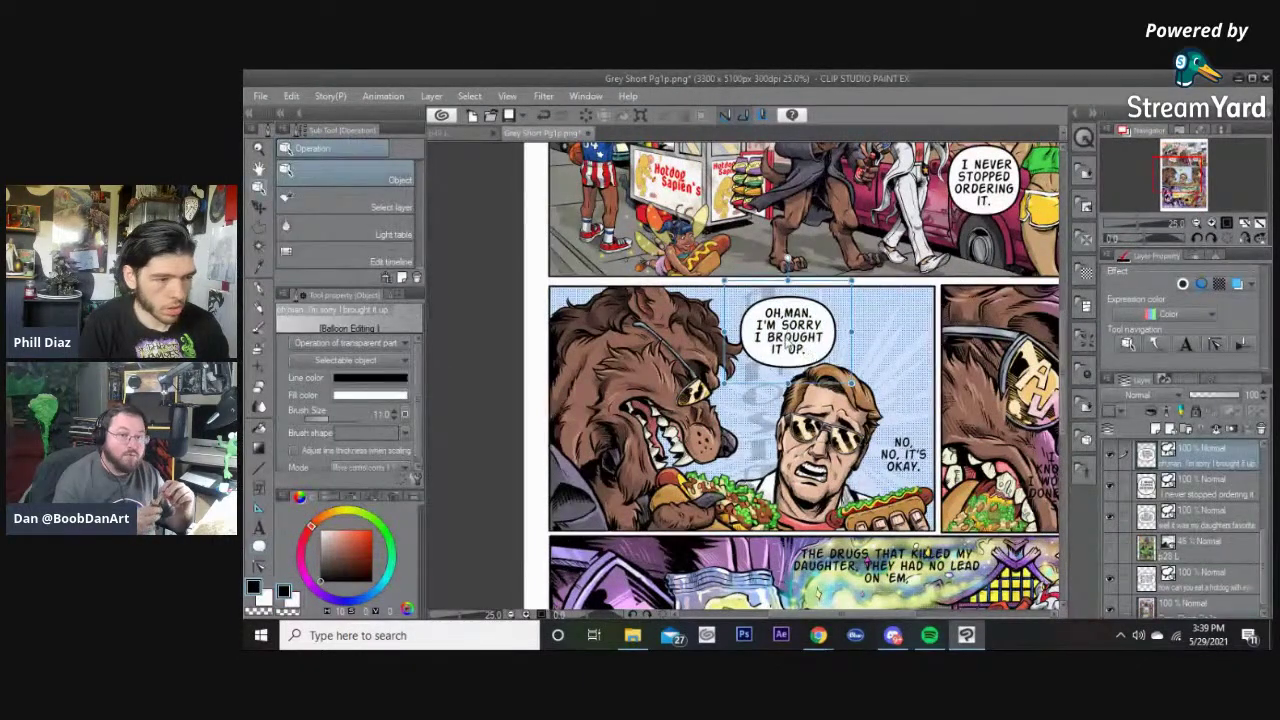
{"action": "left_click", "coordinate": [797, 338]}
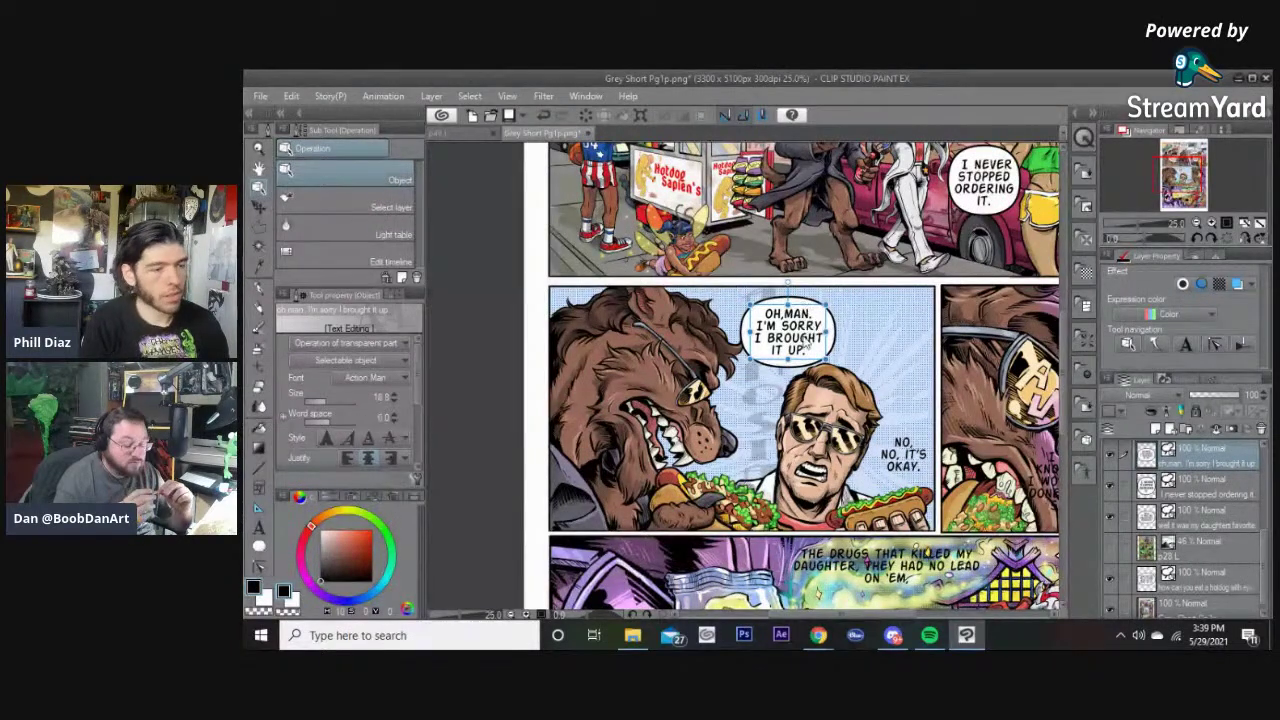
Step: Shift the "OH, MAN. I'M SORRY I BROUGHT IT UP." balloon and its text slightly into the open sky above the blond man
{"action": "left_click", "coordinate": [849, 309]}
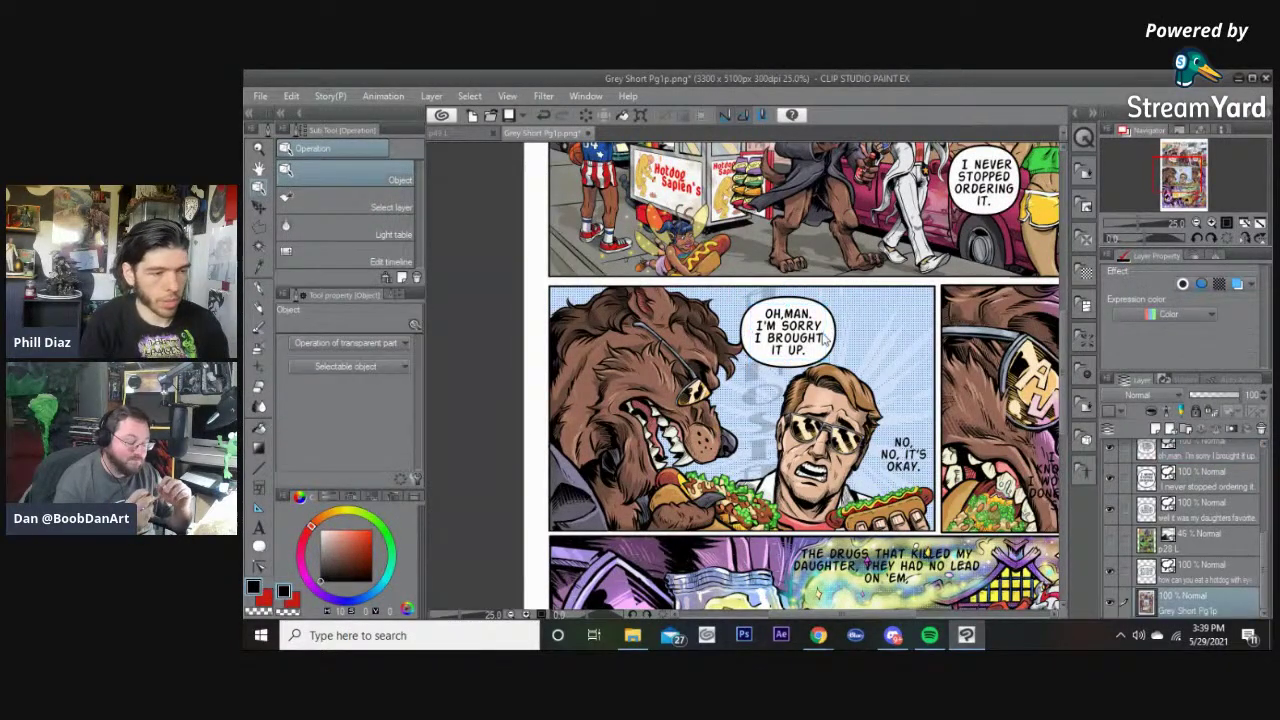
{"action": "left_click_drag", "start_coordinate": [764, 365], "coordinate": [741, 325]}
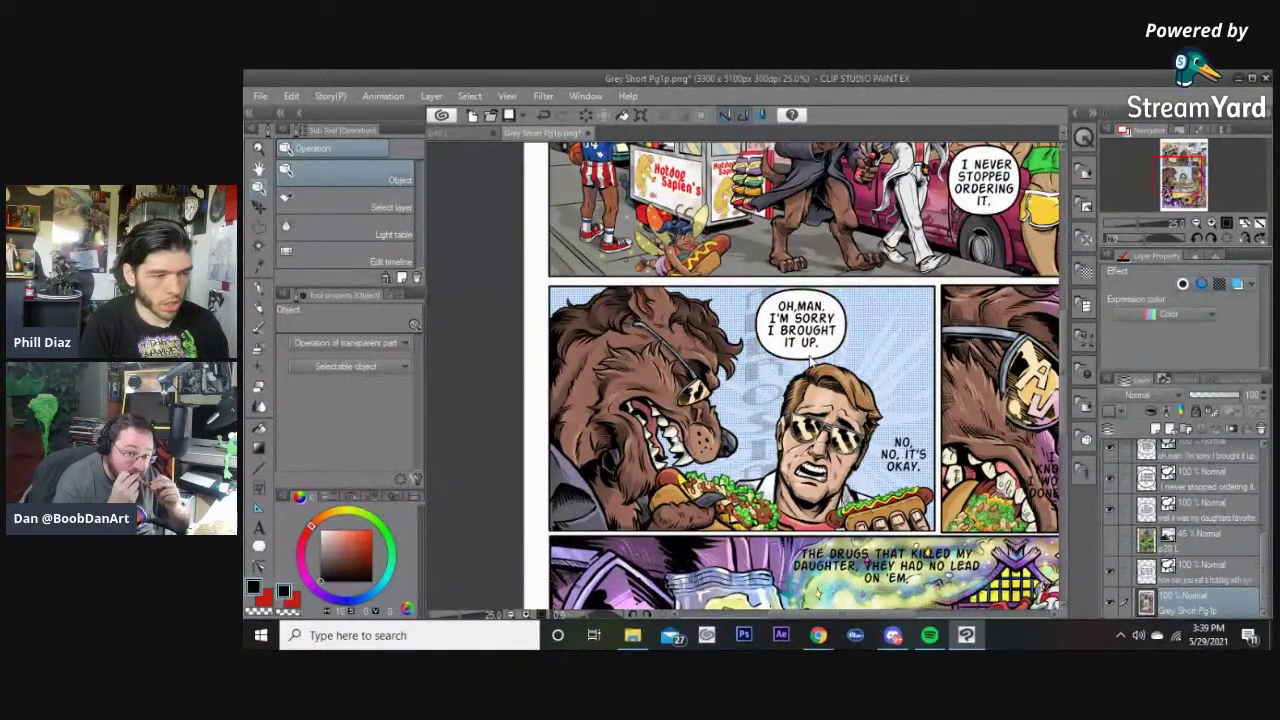
{"action": "left_click_drag", "start_coordinate": [812, 360], "coordinate": [801, 364]}
{"action": "scroll", "coordinate": [924, 412], "scroll_direction": "up", "scroll_amount": 2}
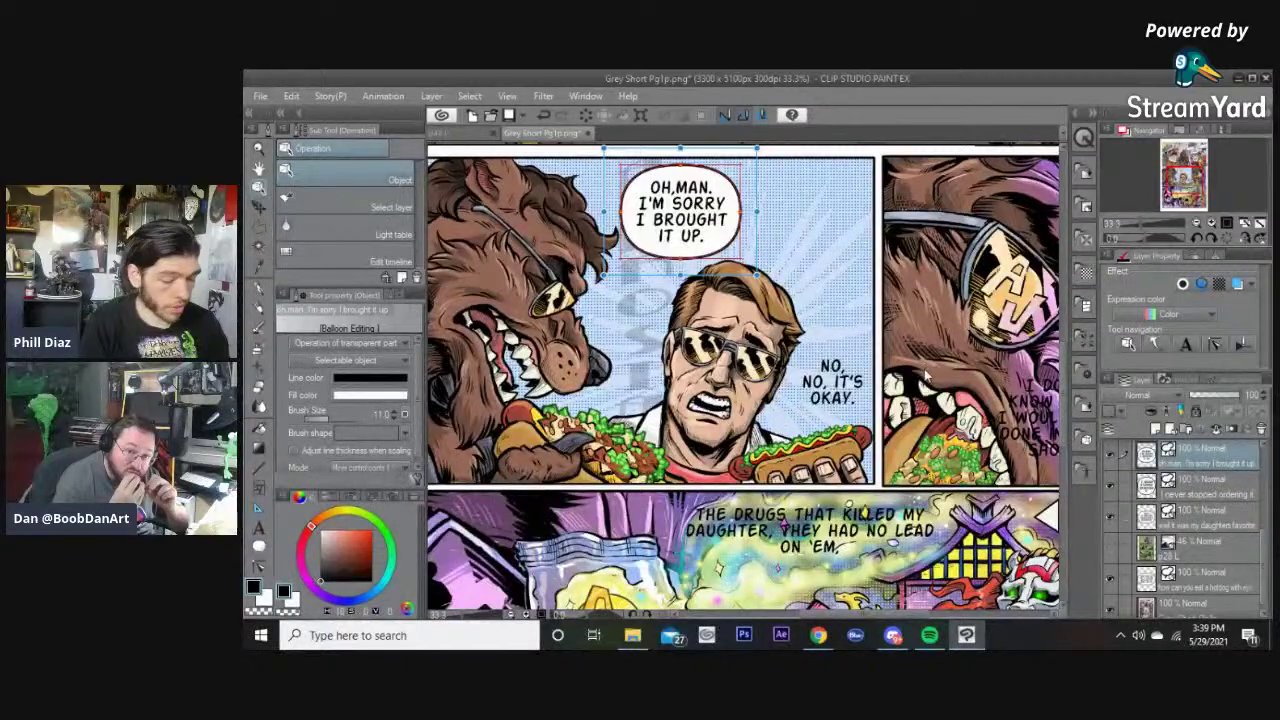
Step: Draw a freeform S-shaped balloon with the Curve balloon tool beside the "OH, MAN." balloon in the second panel
{"action": "key", "text": "t"}
{"action": "key", "text": "t"}
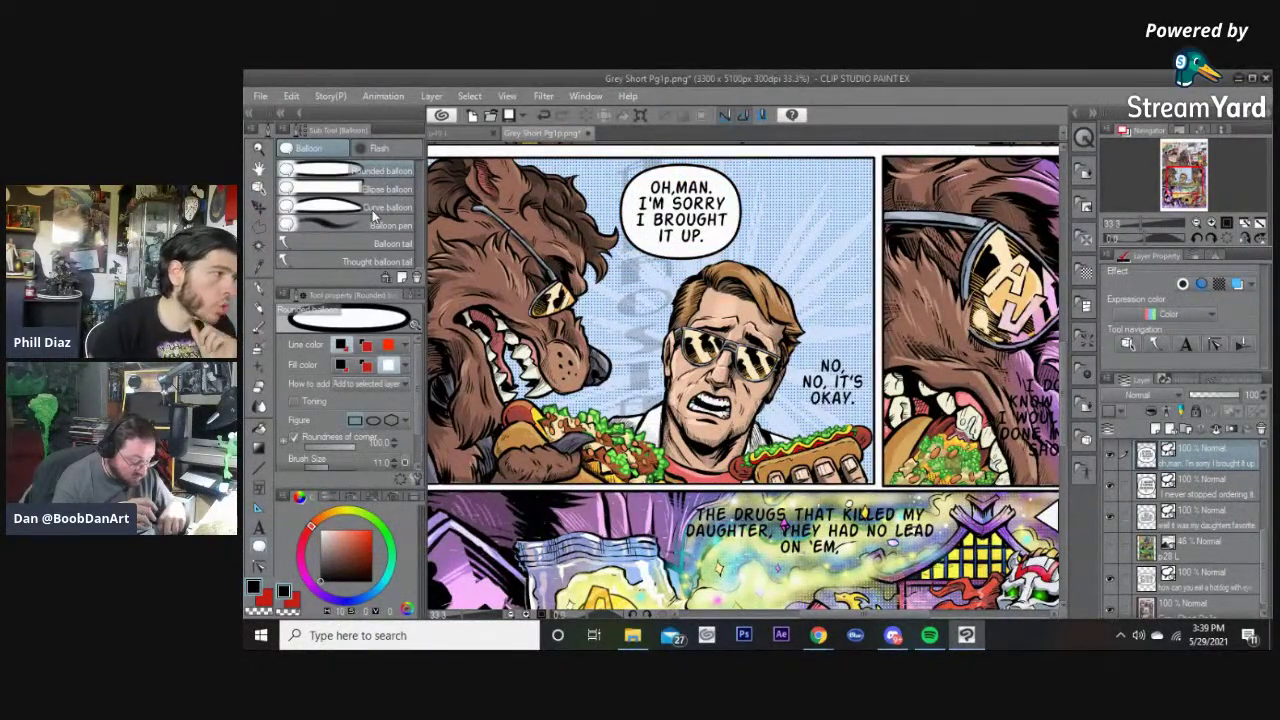
{"action": "left_click", "coordinate": [373, 208]}
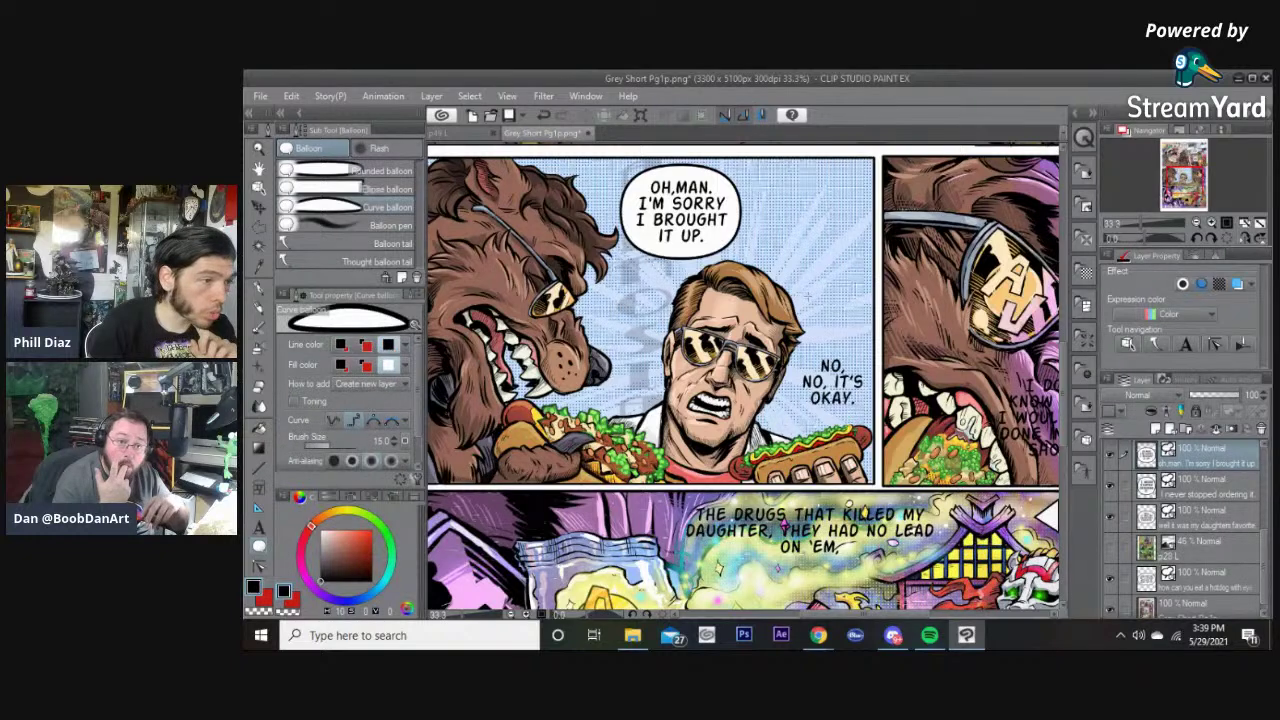
{"action": "mouse_move", "coordinate": [812, 203]}
{"action": "left_mouse_down"}
{"action": "mouse_move", "coordinate": [784, 256]}
{"action": "mouse_move", "coordinate": [775, 216]}
{"action": "mouse_move", "coordinate": [755, 215]}
{"action": "mouse_move", "coordinate": [753, 188]}
{"action": "mouse_move", "coordinate": [784, 255]}
{"action": "mouse_move", "coordinate": [811, 243]}
{"action": "mouse_move", "coordinate": [783, 158]}
{"action": "mouse_move", "coordinate": [812, 186]}
{"action": "left_mouse_up"}
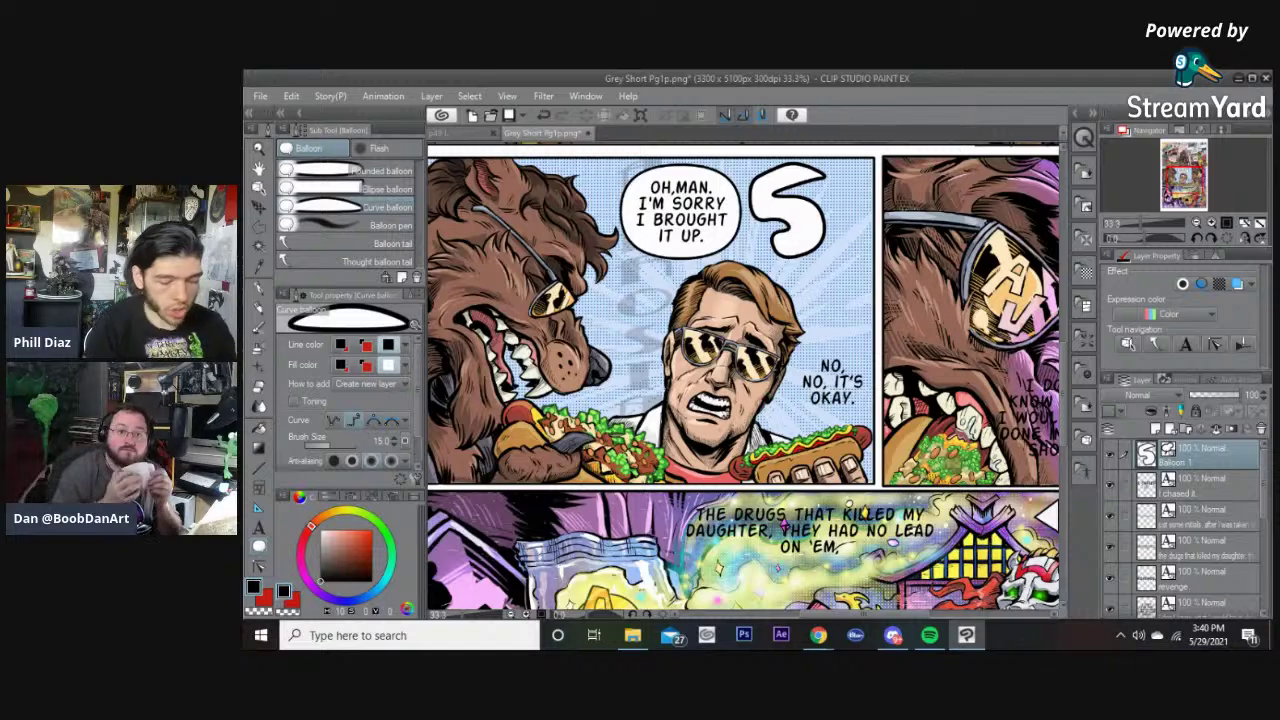
Step: Reshape the S-shaped balloon's lower curve through its control points, and delete the balloon while leaving its layer empty
{"action": "key", "text": "o"}
{"action": "left_click", "coordinate": [820, 228]}
{"action": "scroll", "coordinate": [779, 206], "scroll_direction": "up", "scroll_amount": 1}
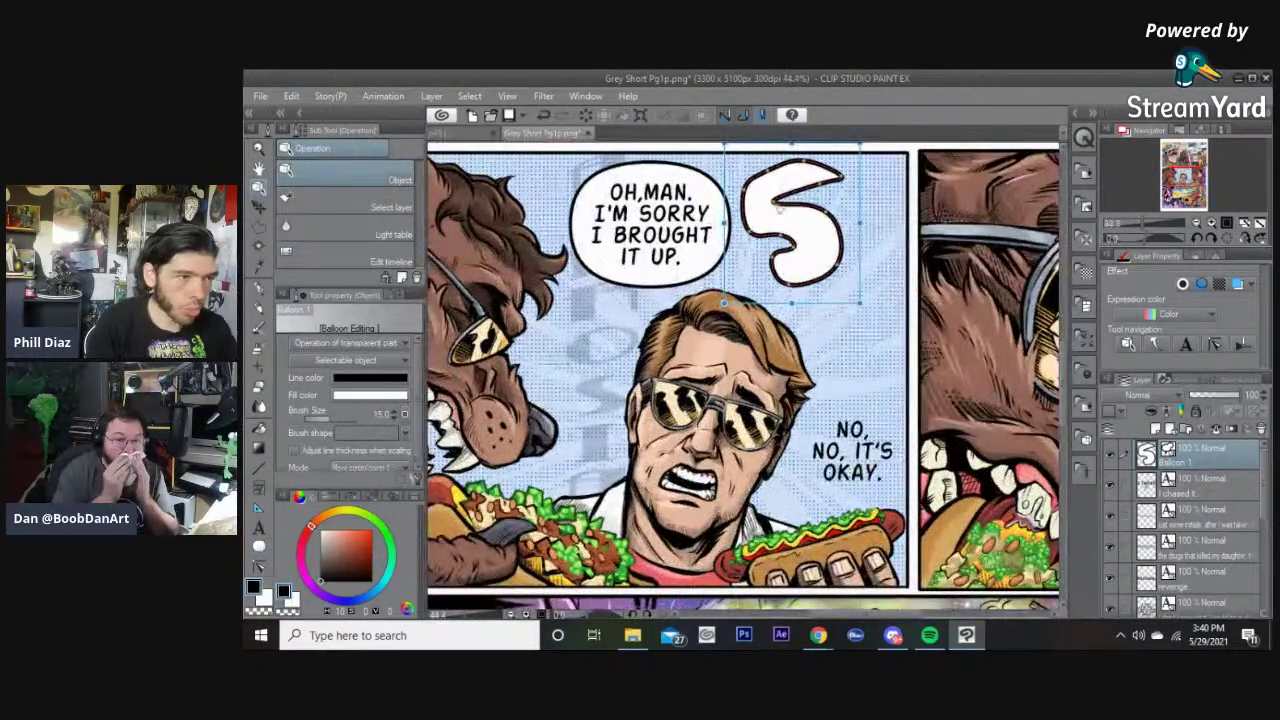
{"action": "left_click_drag", "start_coordinate": [790, 248], "coordinate": [797, 296]}
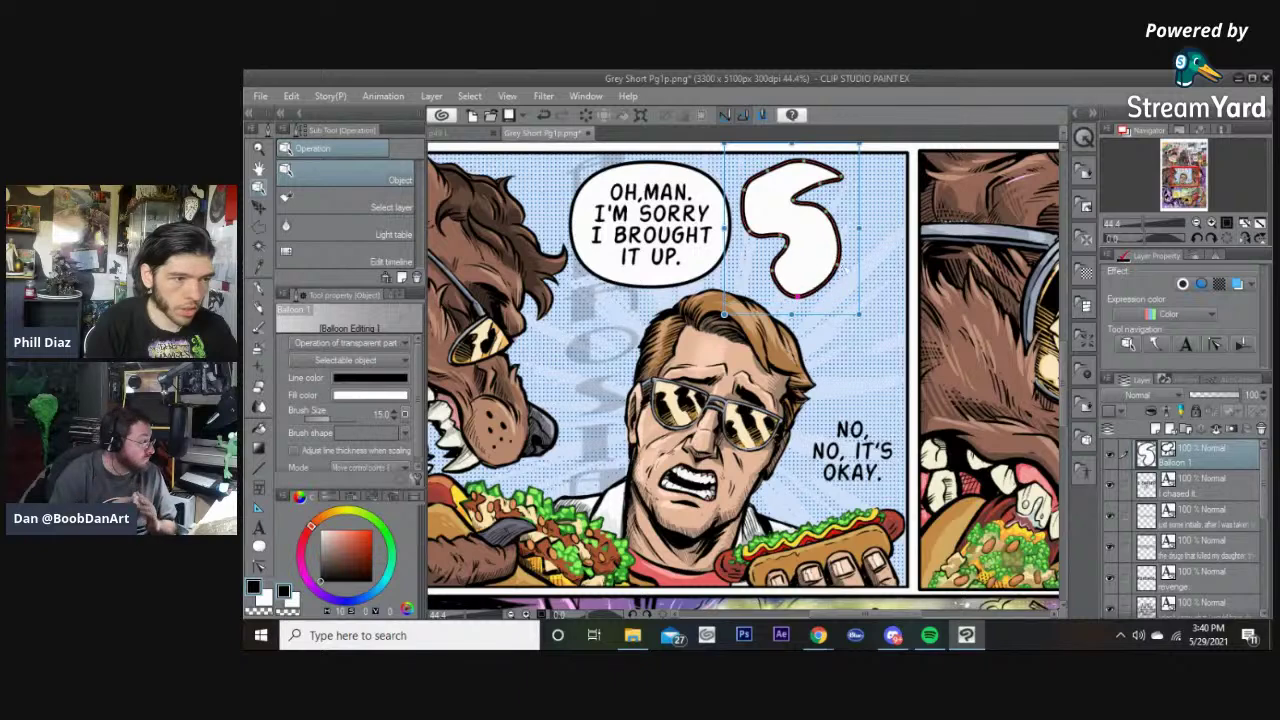
{"action": "left_click_drag", "start_coordinate": [829, 214], "coordinate": [836, 211]}
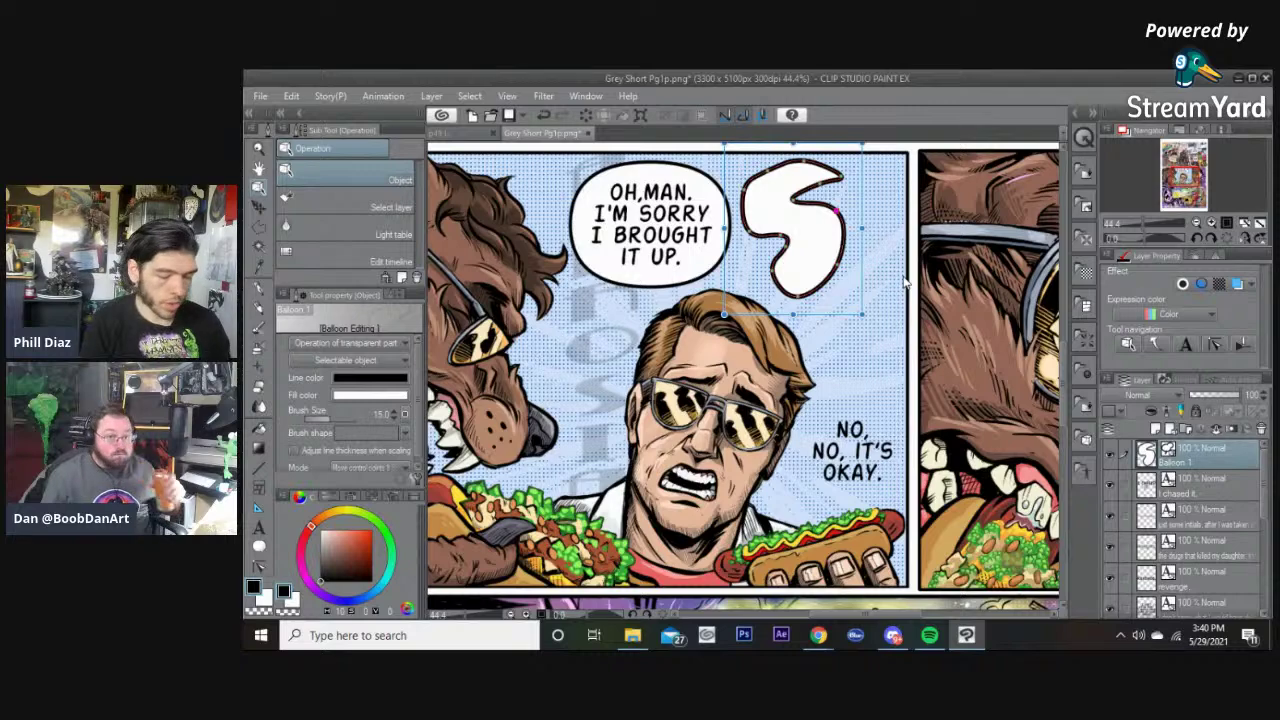
{"action": "key", "text": "Delete"}
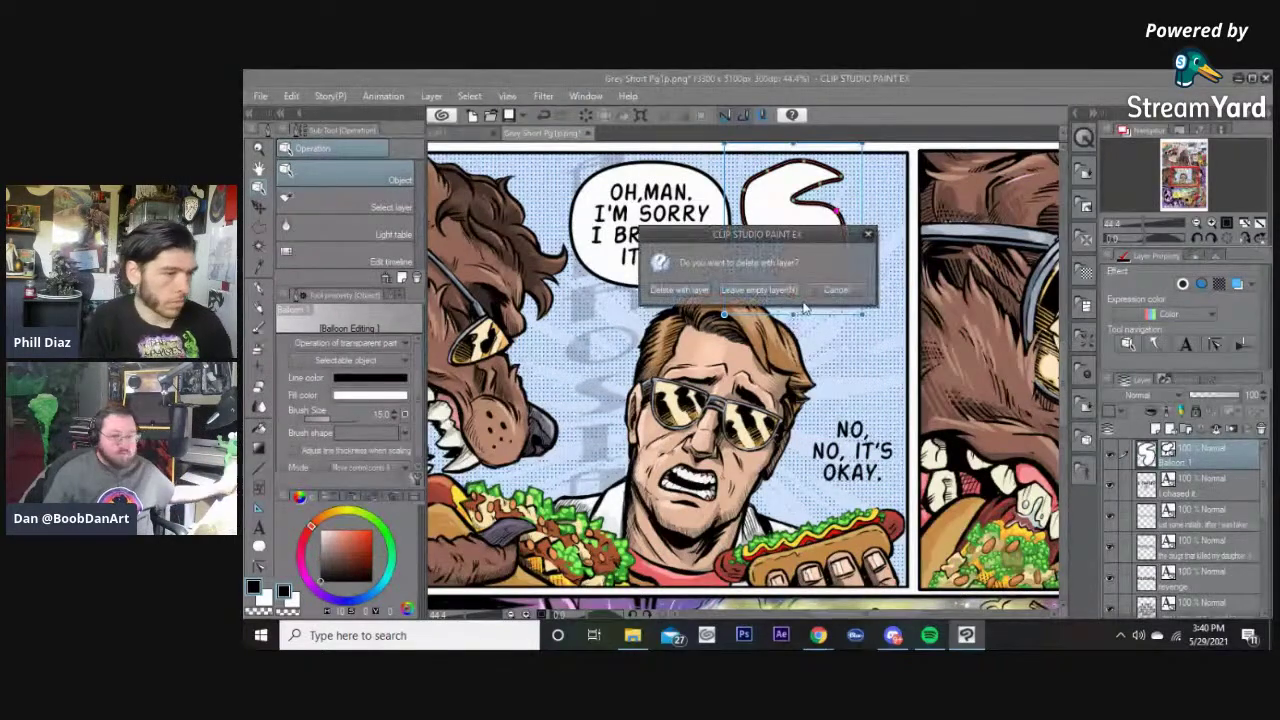
{"action": "left_click", "coordinate": [774, 291]}
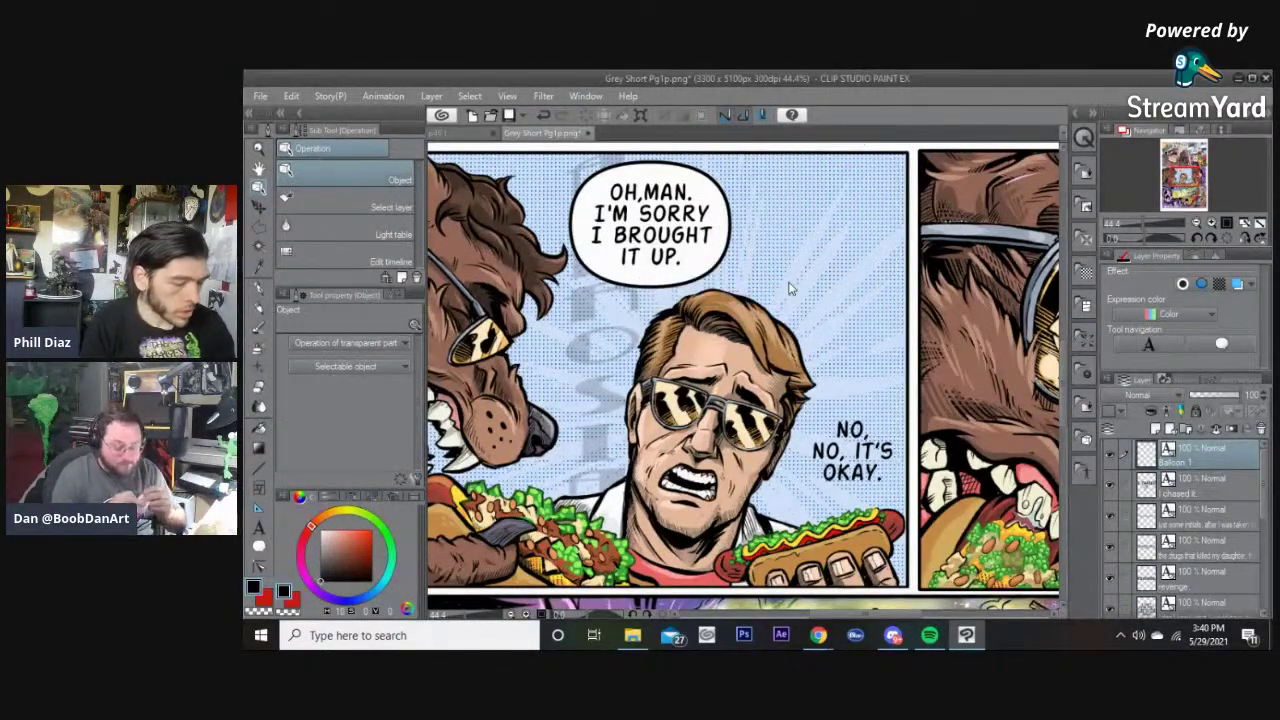
Step: Draw a rounded balloon around the "NO, NO, IT'S OKAY." text in the second panel
{"action": "key", "text": "t"}
{"action": "key", "text": "t"}
{"action": "left_click_drag", "start_coordinate": [763, 342], "coordinate": [725, 246]}
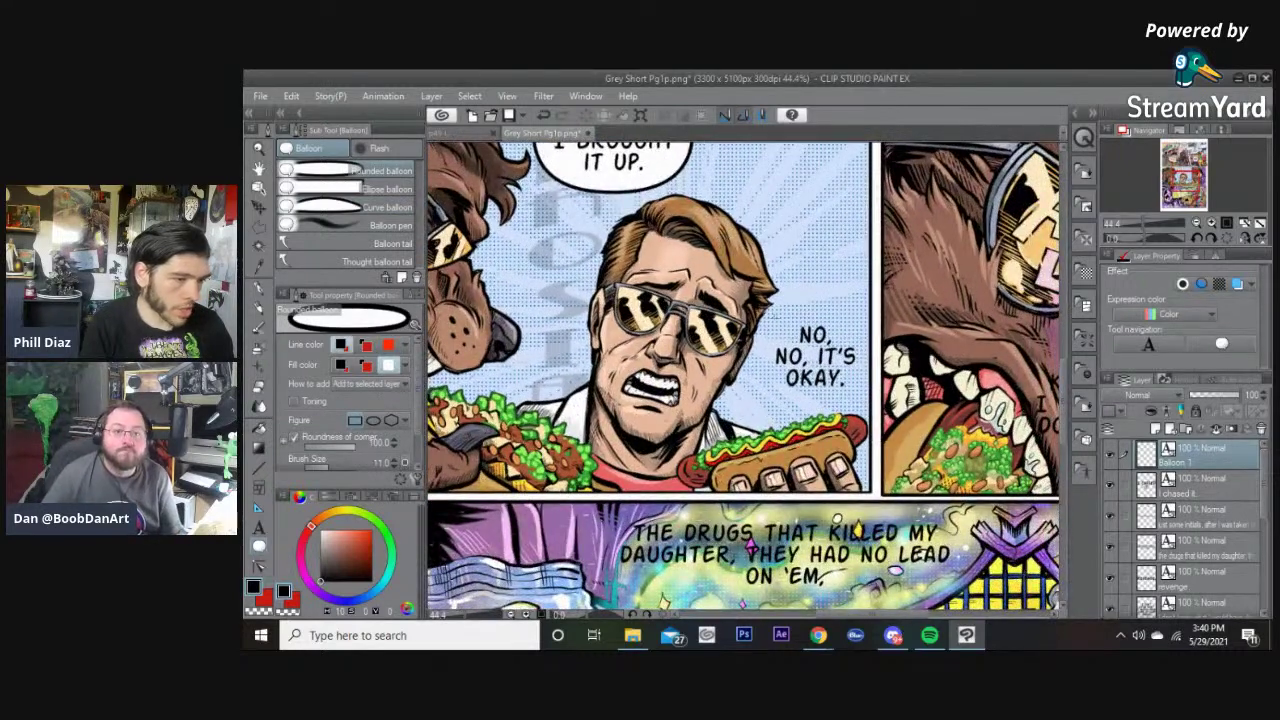
{"action": "left_click_drag", "start_coordinate": [768, 308], "coordinate": [865, 407]}
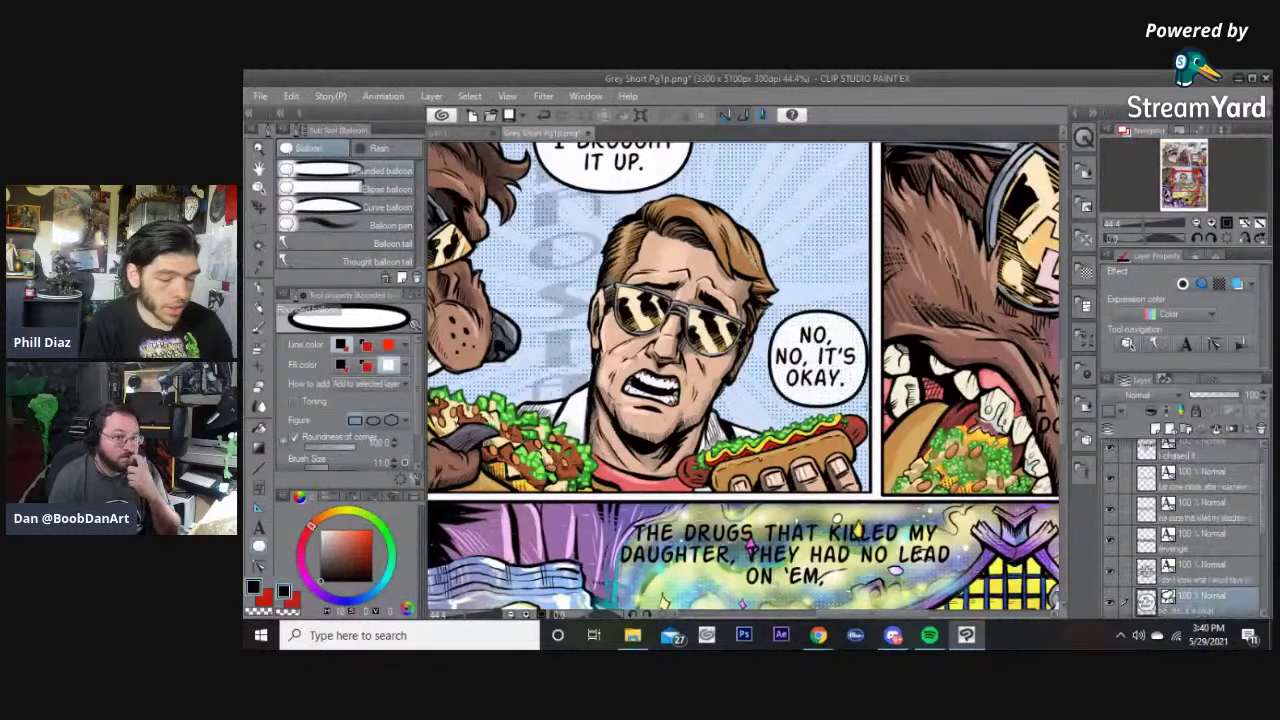
Step: Nudge the "NO, NO, IT'S OKAY." text slightly right and down to center it inside its balloon
{"action": "key", "text": "o"}
{"action": "left_click", "coordinate": [818, 362]}
{"action": "key", "text": "Right"}
{"action": "key", "text": "Right"}
{"action": "key", "text": "Right"}
{"action": "key", "text": "Right"}
{"action": "key", "text": "Right"}
{"action": "key", "text": "Right"}
{"action": "key", "text": "Down"}
{"action": "key", "text": "Down"}
{"action": "key", "text": "Down"}
{"action": "key", "text": "Down"}
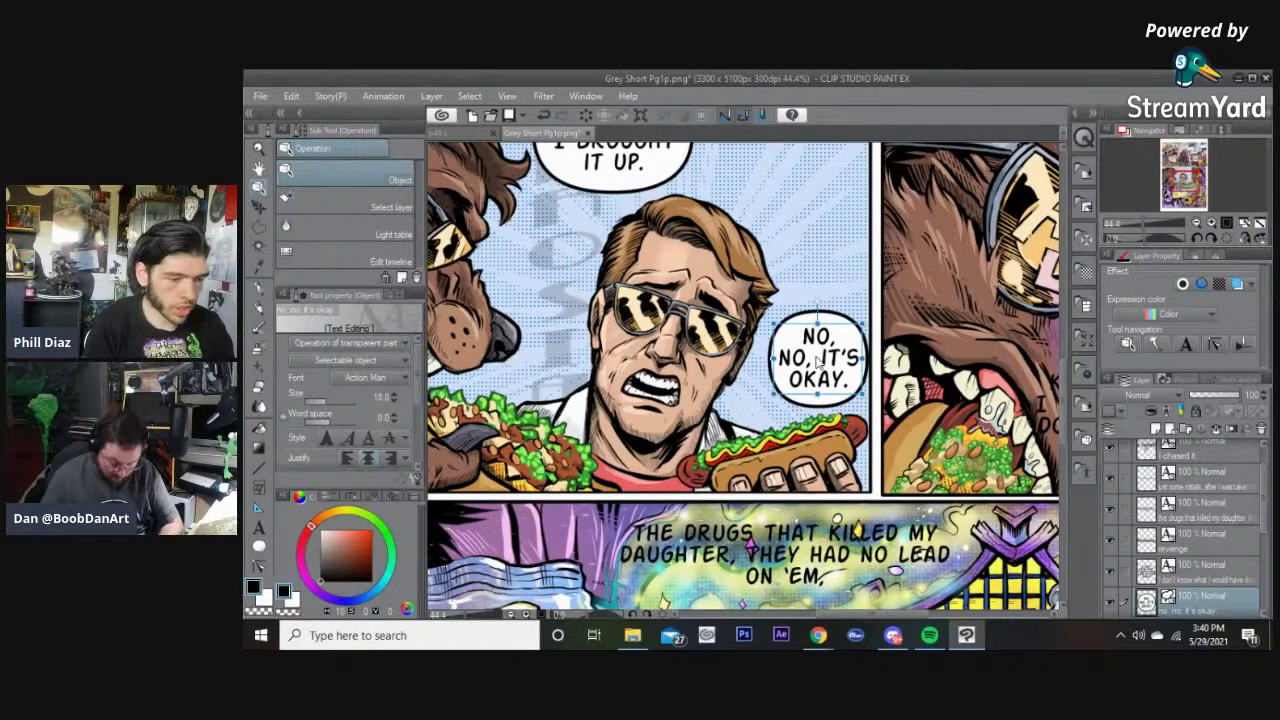
{"action": "key", "text": "Right"}
{"action": "key", "text": "Down"}
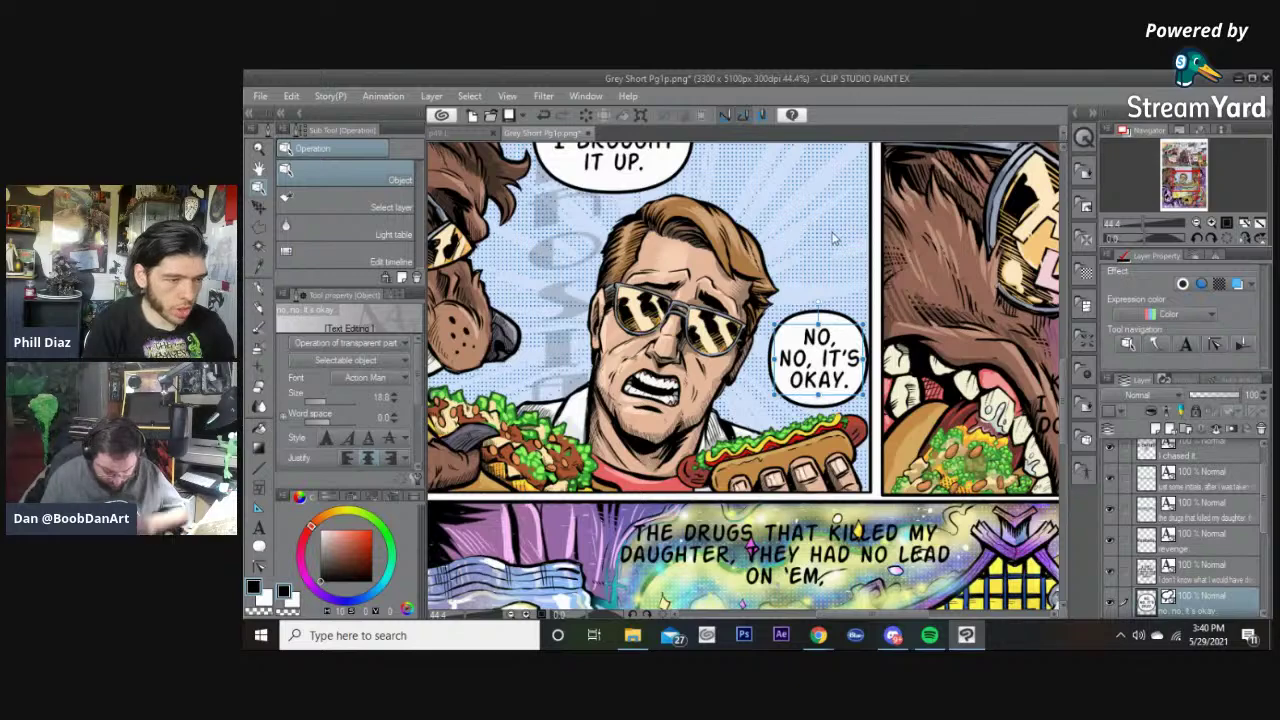
Step: Move the "NO, NO, IT'S OKAY." balloon with its text slightly away from the panel border and the hotdog
{"action": "left_click", "coordinate": [789, 330]}
{"action": "left_click_drag", "start_coordinate": [789, 330], "coordinate": [782, 322]}
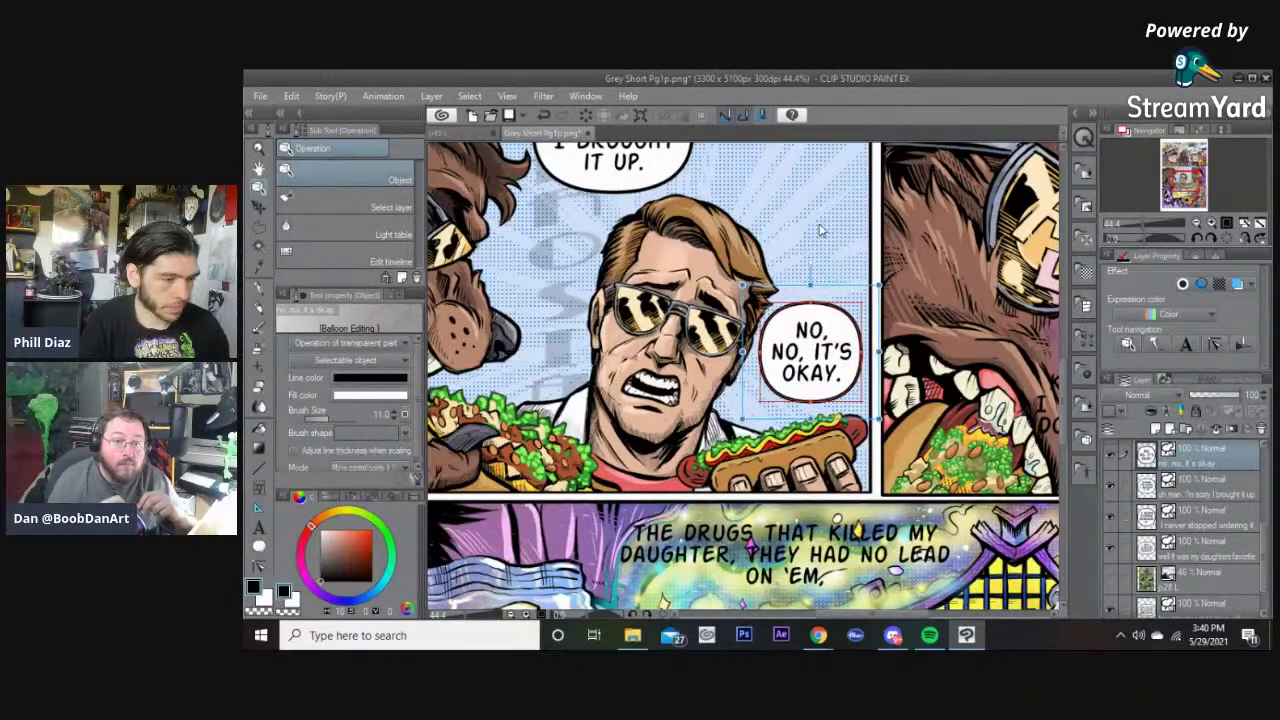
{"action": "left_click", "coordinate": [815, 372]}
{"action": "left_click_drag", "start_coordinate": [809, 396], "coordinate": [808, 403]}
Step: Draw a rounded balloon around the "I DON'T KNOW WHAT I WOULD HAVE DONE IN YOUR SHOES." text in the third panel
{"action": "scroll", "coordinate": [858, 348], "scroll_direction": "down", "scroll_amount": 1}
{"action": "left_click_drag", "start_coordinate": [946, 314], "coordinate": [746, 331]}
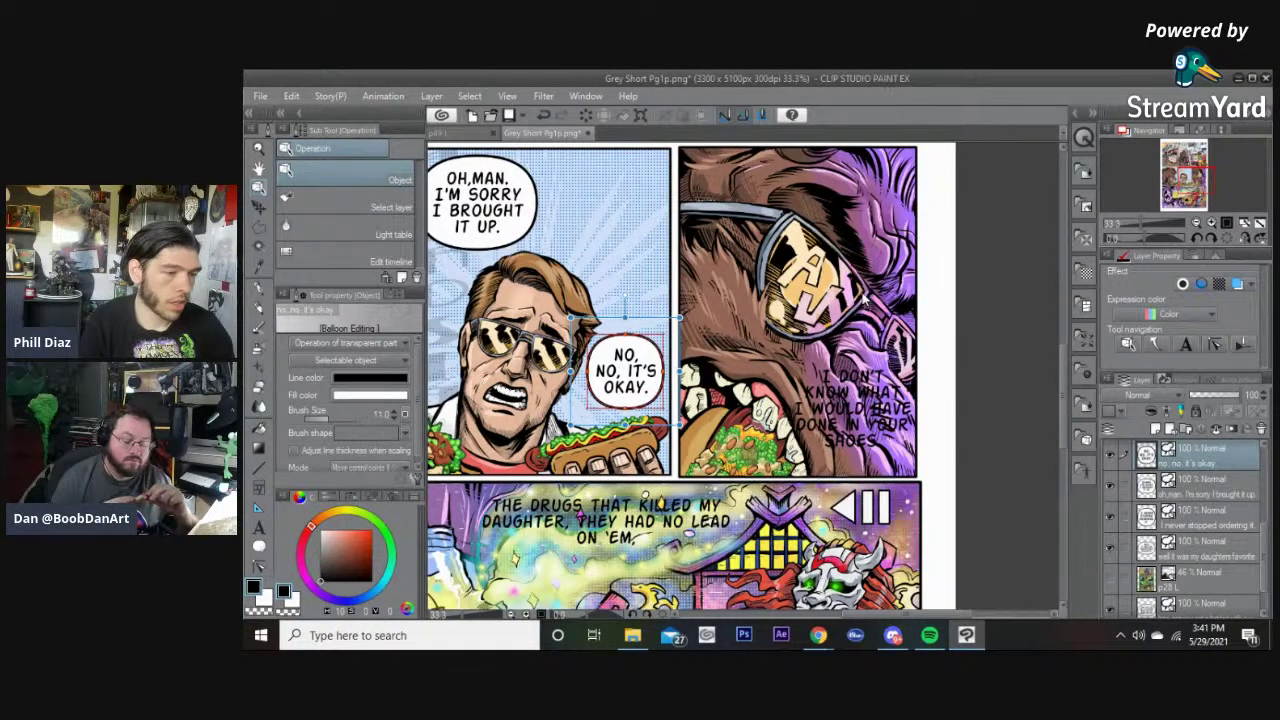
{"action": "scroll", "coordinate": [863, 296], "scroll_direction": "down", "scroll_amount": 3}
{"action": "scroll", "coordinate": [820, 405], "scroll_direction": "up", "scroll_amount": 5}
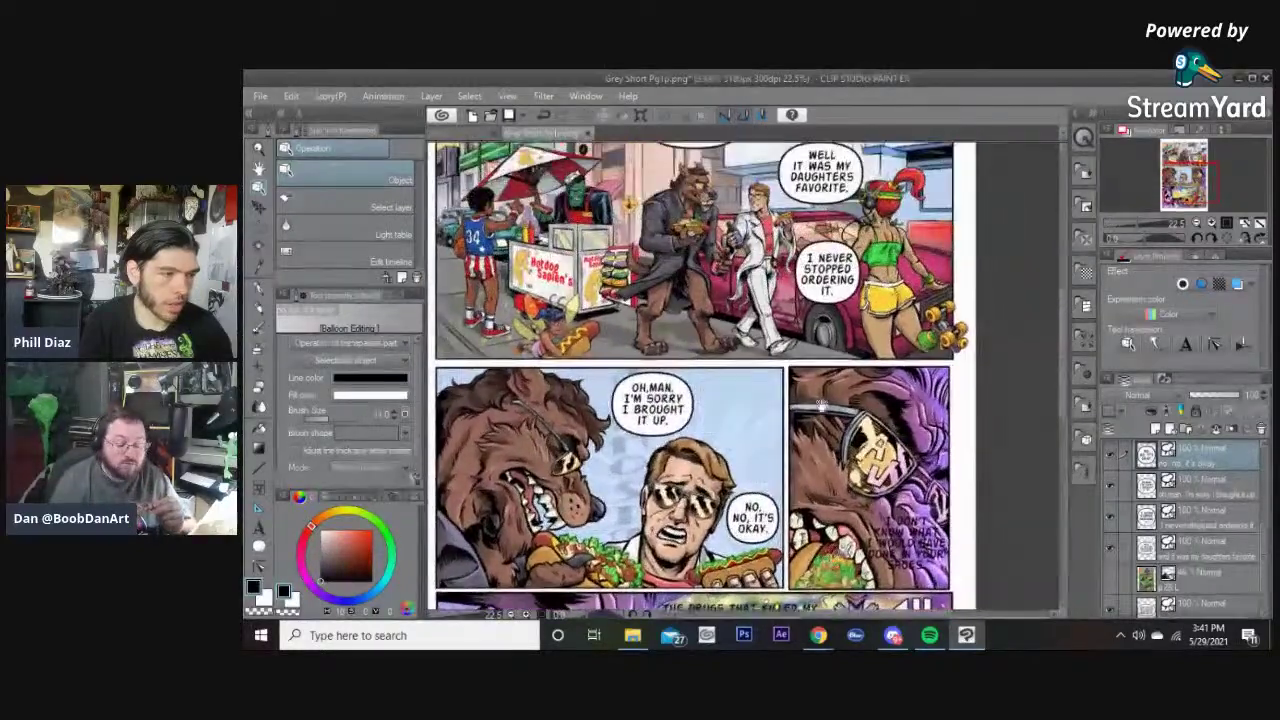
{"action": "scroll", "coordinate": [820, 406], "scroll_direction": "up", "scroll_amount": 2}
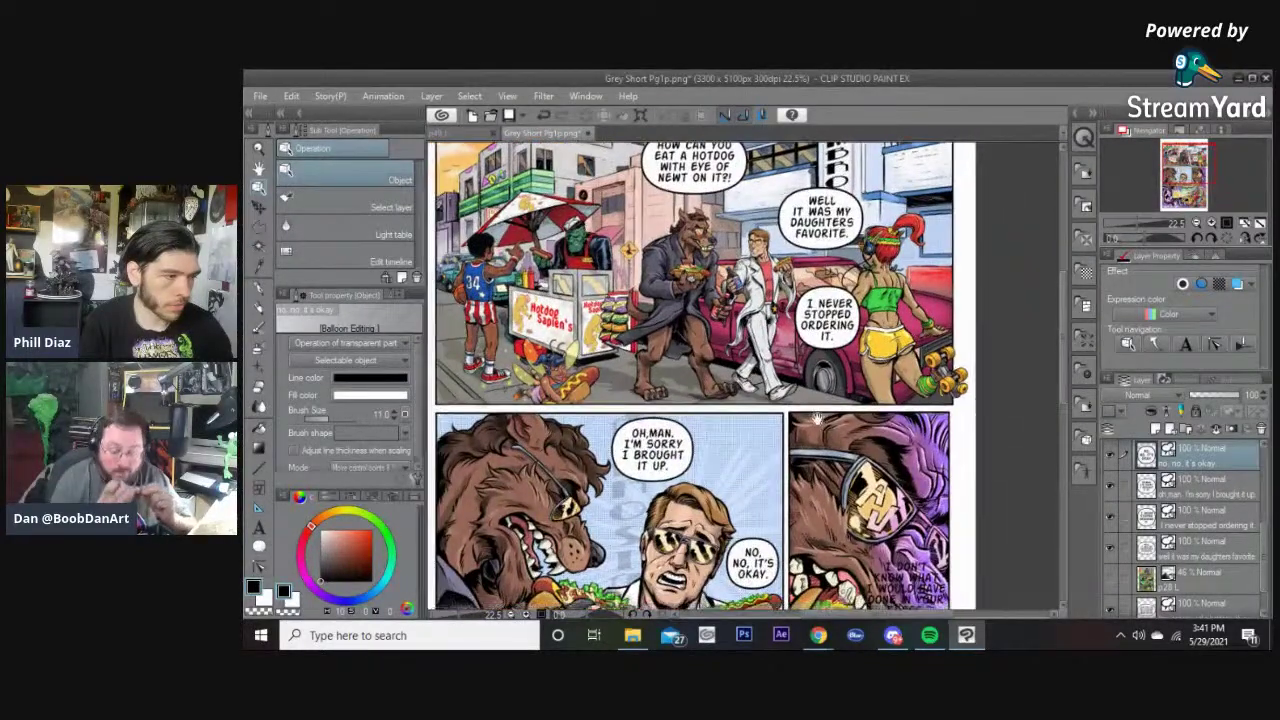
{"action": "scroll", "coordinate": [807, 424], "scroll_direction": "down", "scroll_amount": 6}
{"action": "scroll", "coordinate": [770, 315], "scroll_direction": "up", "scroll_amount": 3}
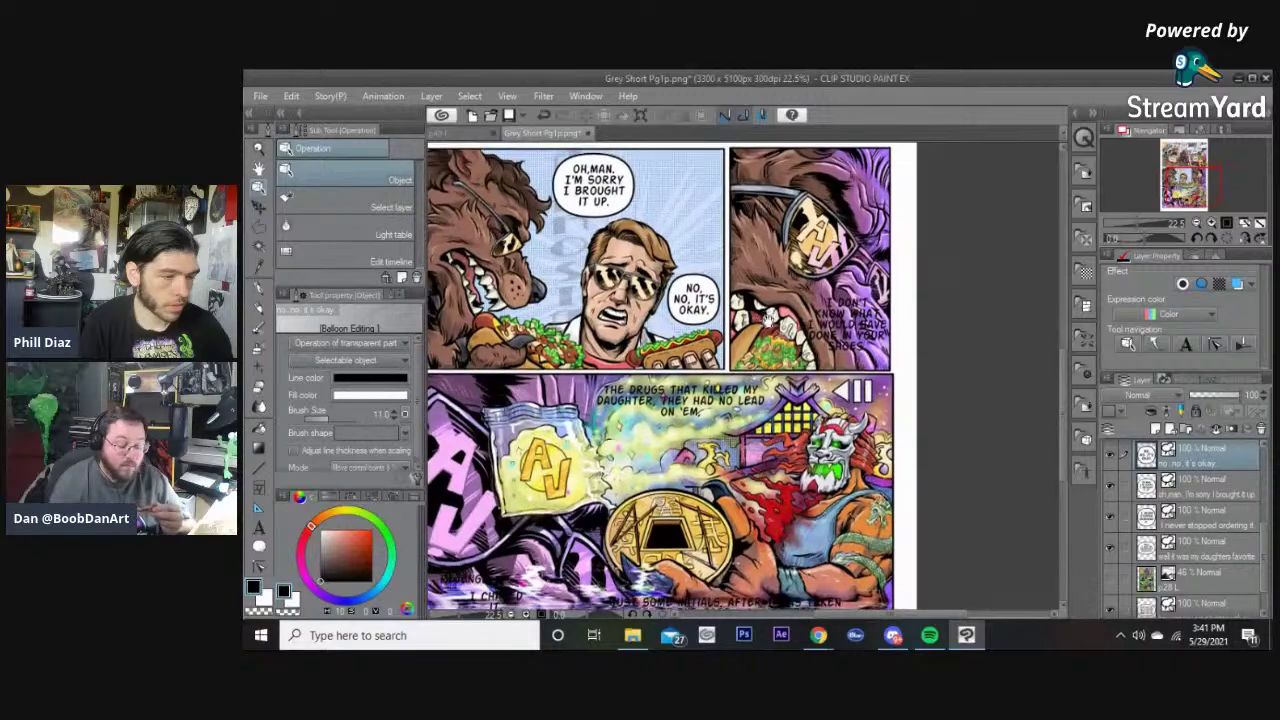
{"action": "key", "text": "t"}
{"action": "key", "text": "t"}
{"action": "left_click_drag", "start_coordinate": [776, 302], "coordinate": [935, 428]}
Step: Adjust the "I DON'T KNOW WHAT I WOULD HAVE DONE IN YOUR SHOES." balloon's fit and shift it slightly down
{"action": "key", "text": "o"}
{"action": "left_click_drag", "start_coordinate": [855, 442], "coordinate": [855, 423]}
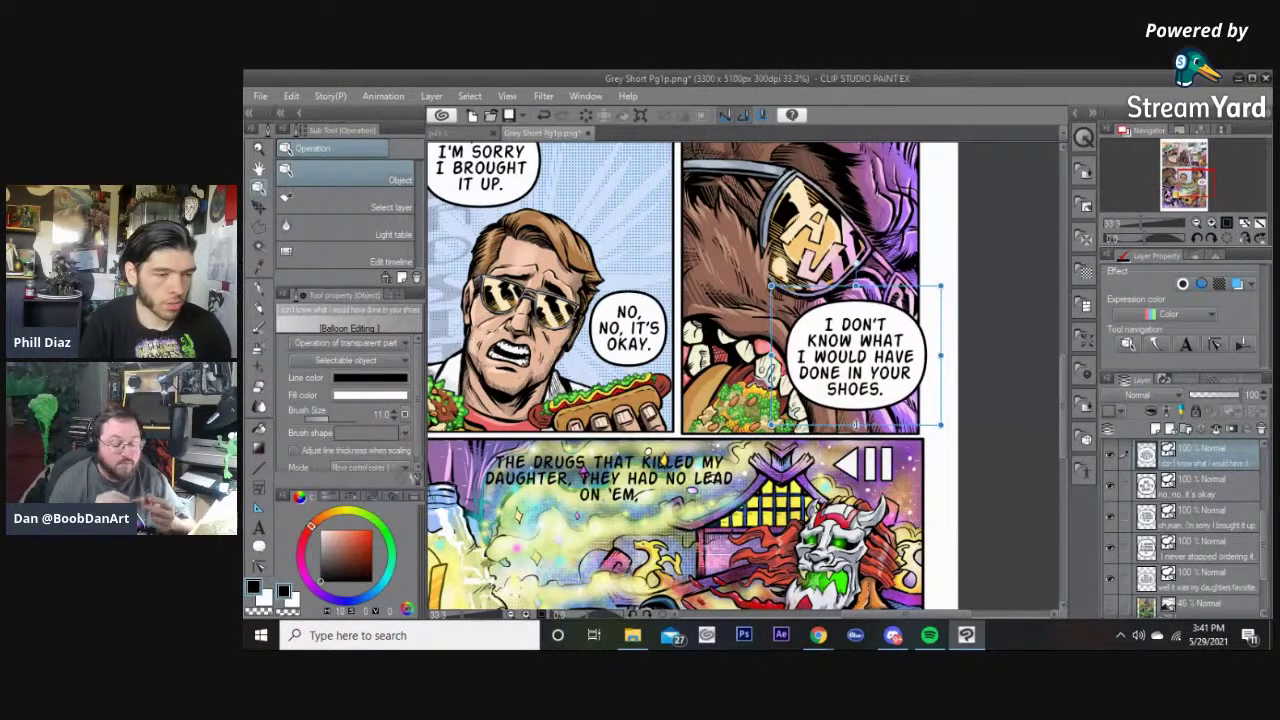
{"action": "left_click_drag", "start_coordinate": [927, 381], "coordinate": [928, 385]}
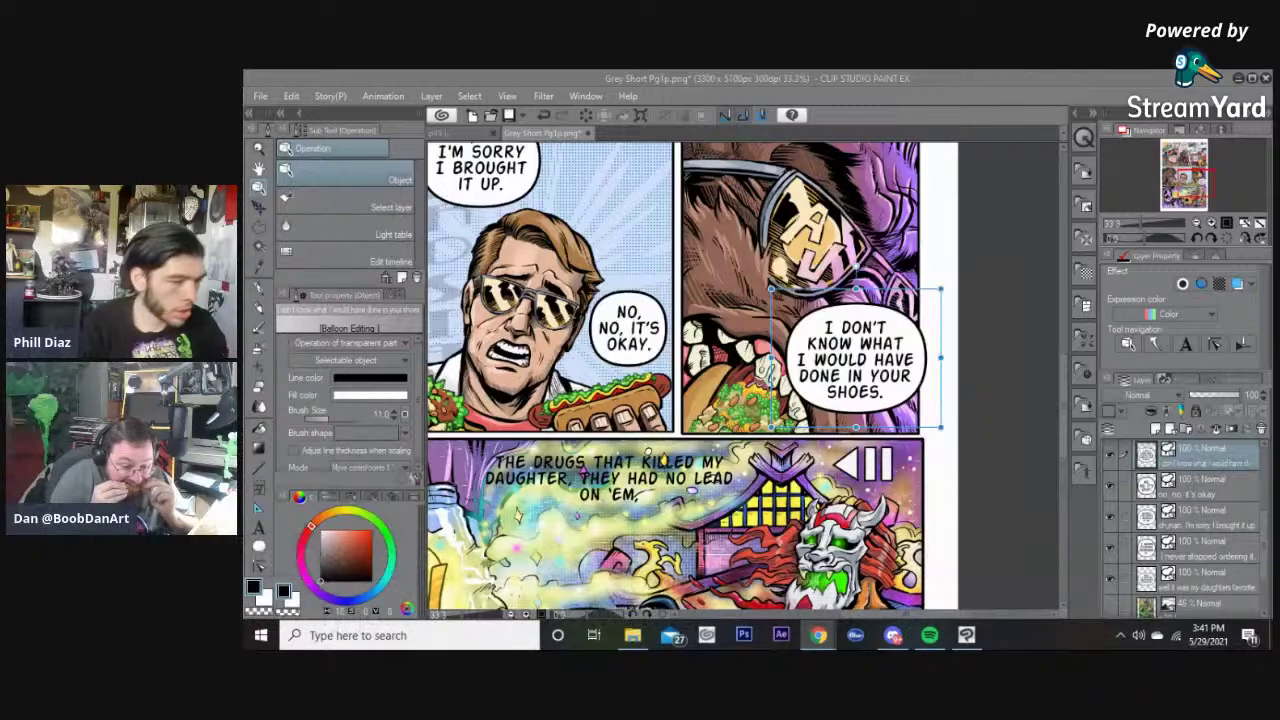
Step: Draw a rounded balloon around the "REVENGE." text in the lower corner of the last panel
{"action": "left_click", "coordinate": [978, 74]}
{"action": "left_click_drag", "start_coordinate": [557, 589], "coordinate": [997, 287]}
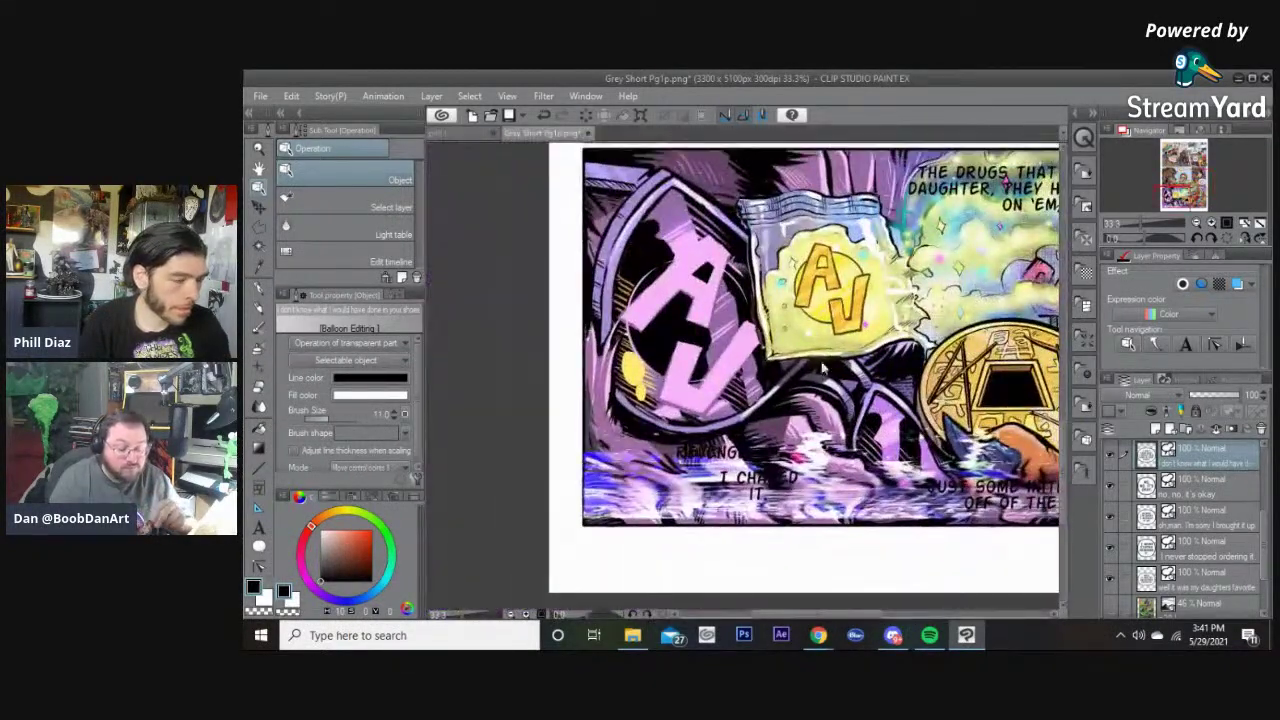
{"action": "key", "text": "t"}
{"action": "key", "text": "t"}
{"action": "left_click_drag", "start_coordinate": [659, 421], "coordinate": [758, 479]}
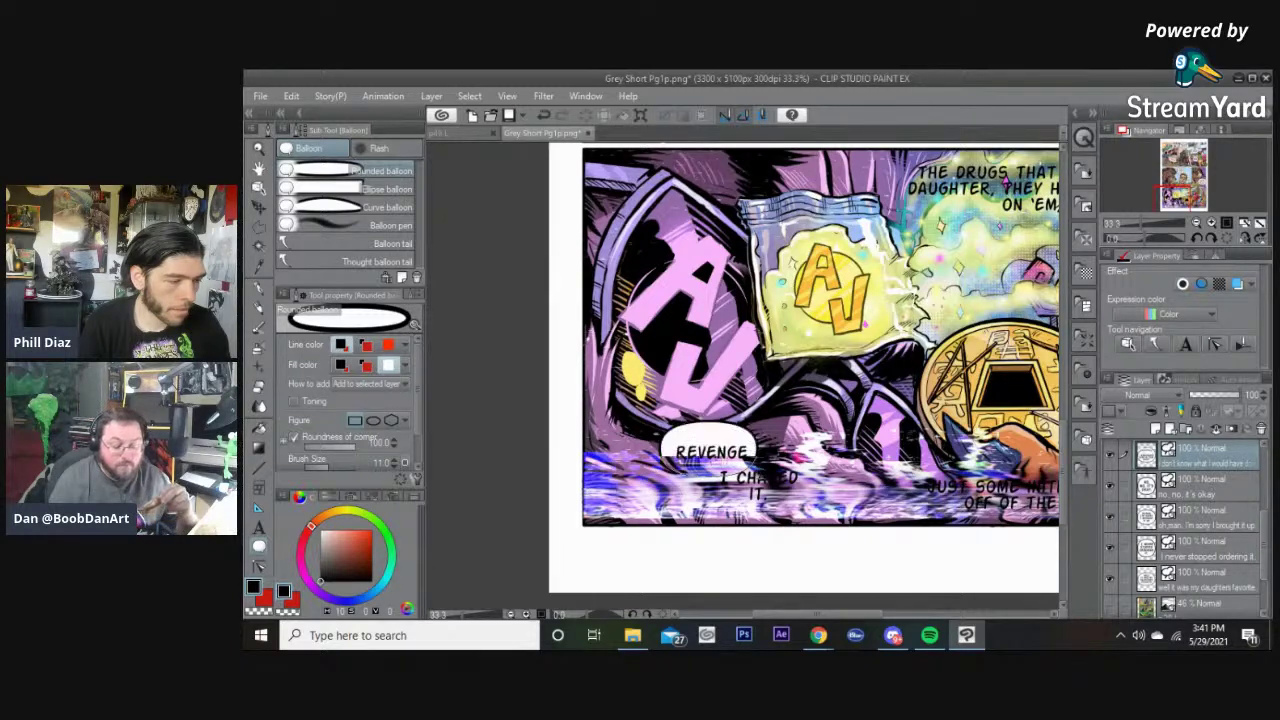
Step: Draw a rounded balloon around the "I CHASED IT." text, overlapping the "REVENGE." balloon, and center the text inside it
{"action": "mouse_move", "coordinate": [930, 642]}
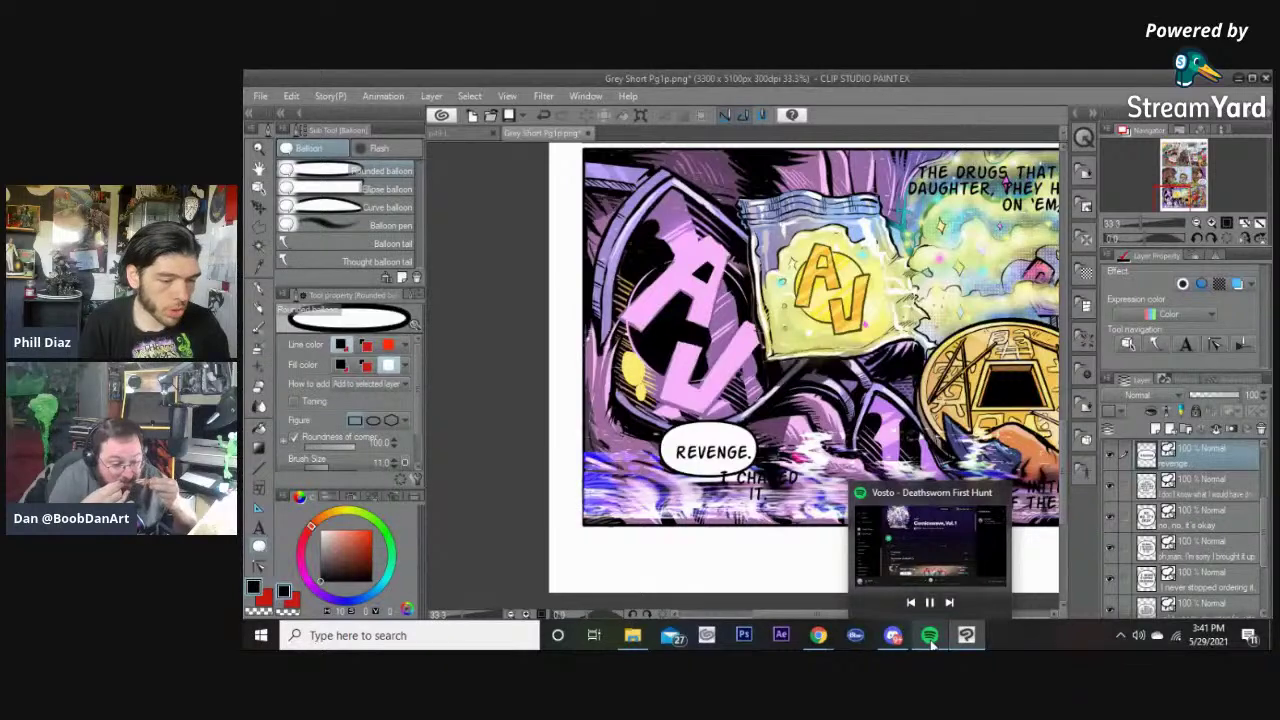
{"action": "left_click_drag", "start_coordinate": [811, 508], "coordinate": [783, 466]}
{"action": "key", "text": "o"}
{"action": "double_click", "coordinate": [766, 498]}
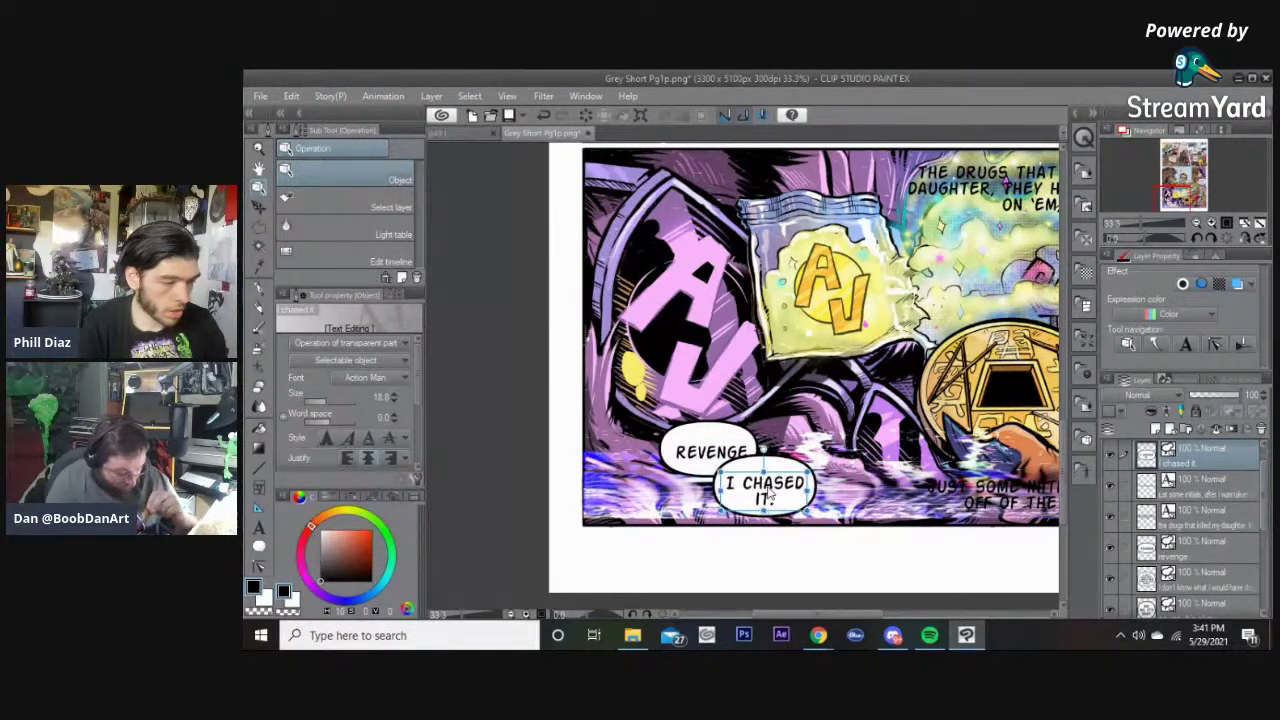
{"action": "left_click_drag", "start_coordinate": [766, 493], "coordinate": [769, 491]}
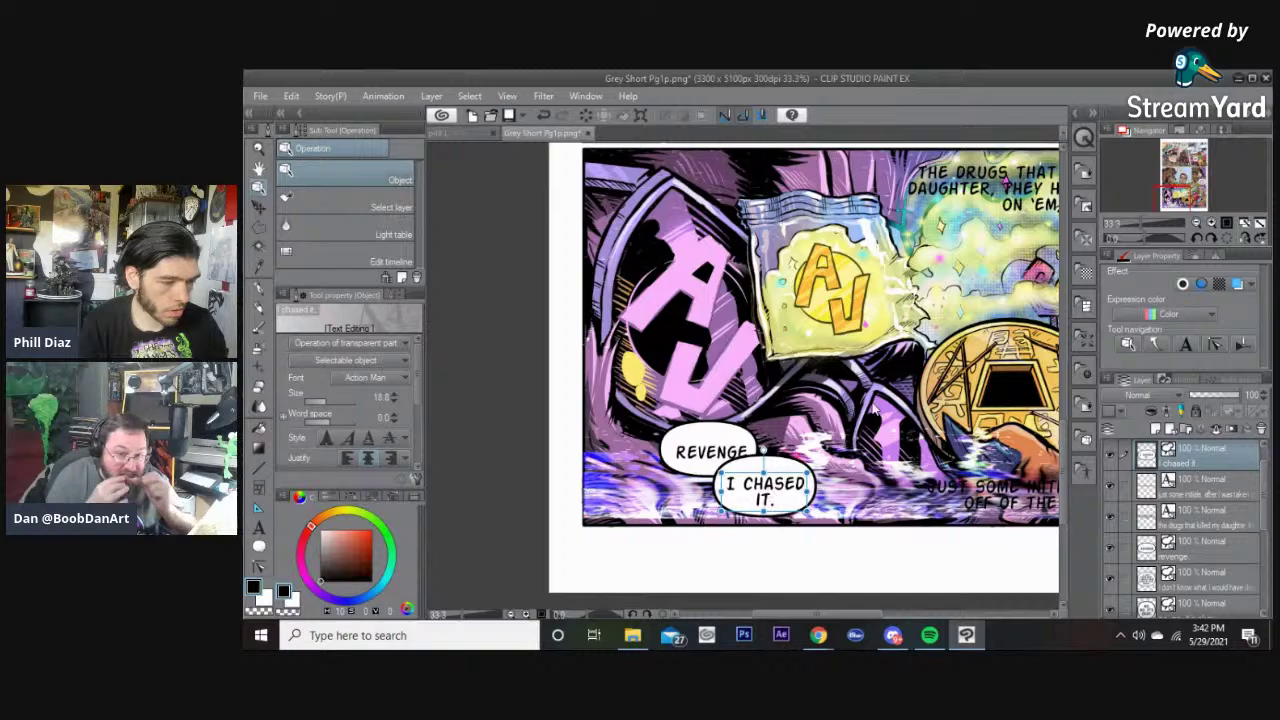
Step: Enclose the "THE DRUGS THAT KILLED MY DAUGHTER, THEY HAD NO LEAD ON 'EM" caption in double quotation marks
{"action": "left_click", "coordinate": [866, 414]}
{"action": "left_click_drag", "start_coordinate": [923, 330], "coordinate": [622, 413]}
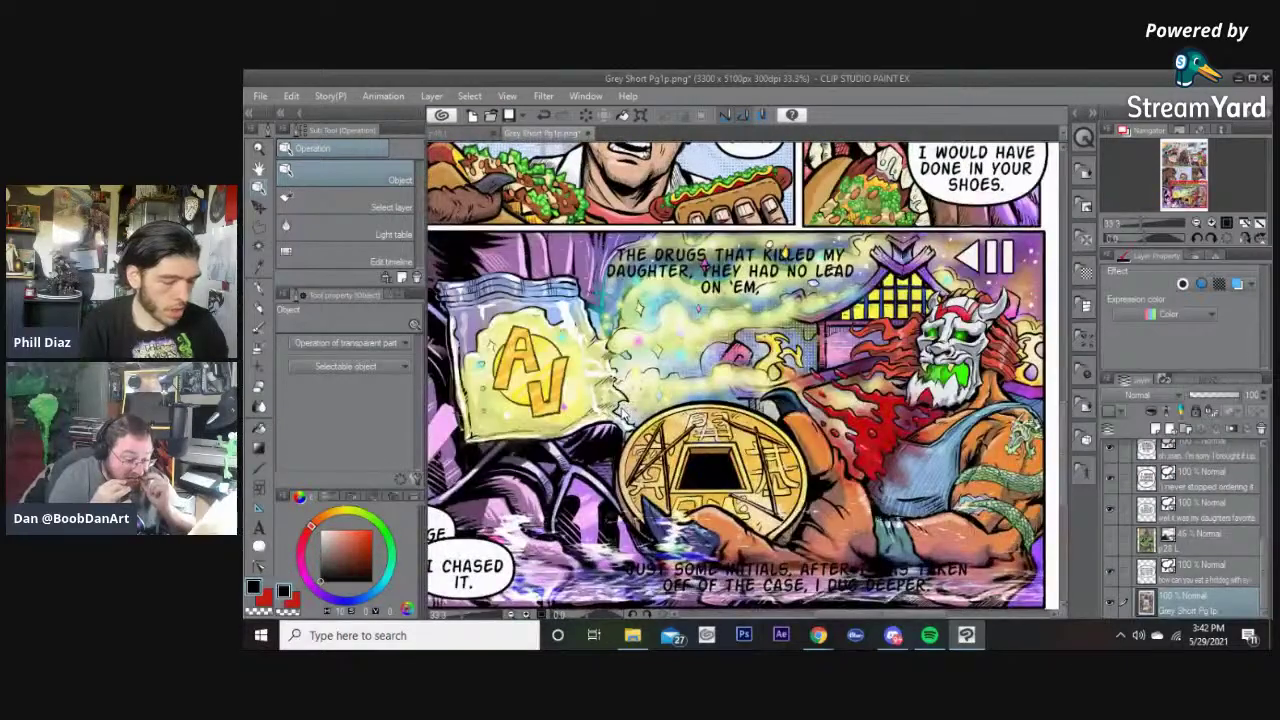
{"action": "key", "text": "t"}
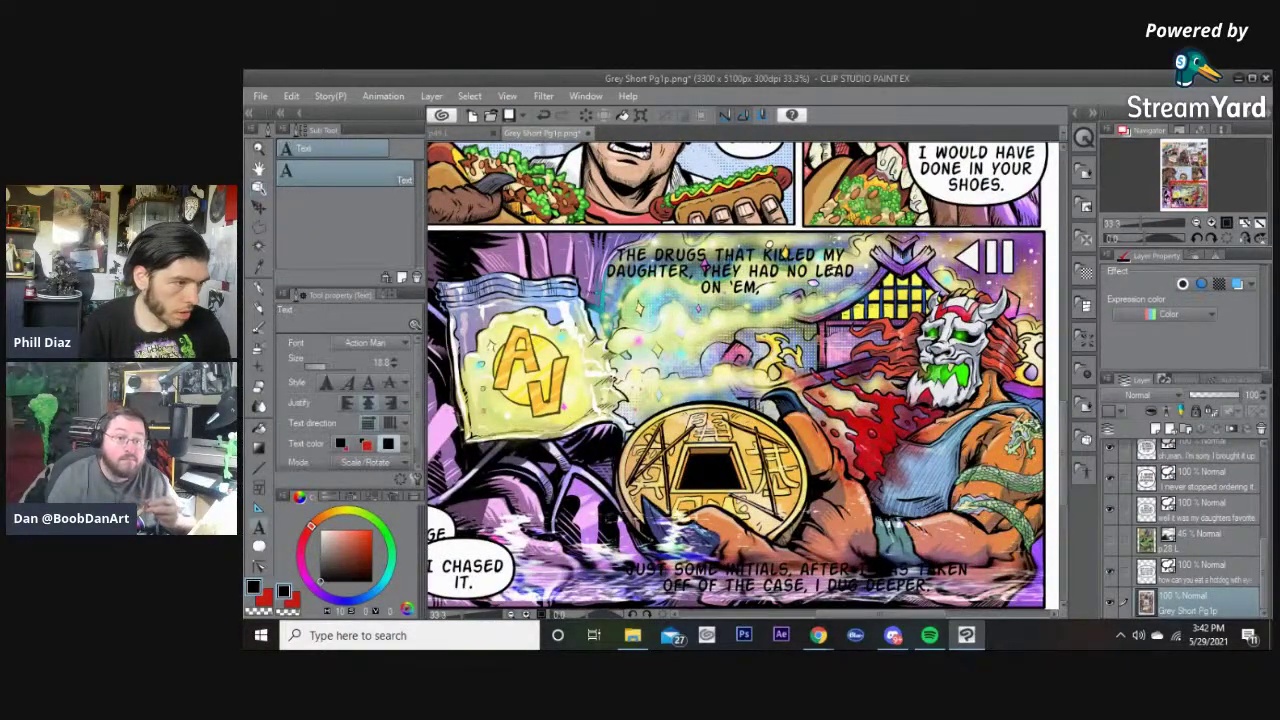
{"action": "left_click", "coordinate": [730, 256]}
{"action": "left_click", "coordinate": [614, 256]}
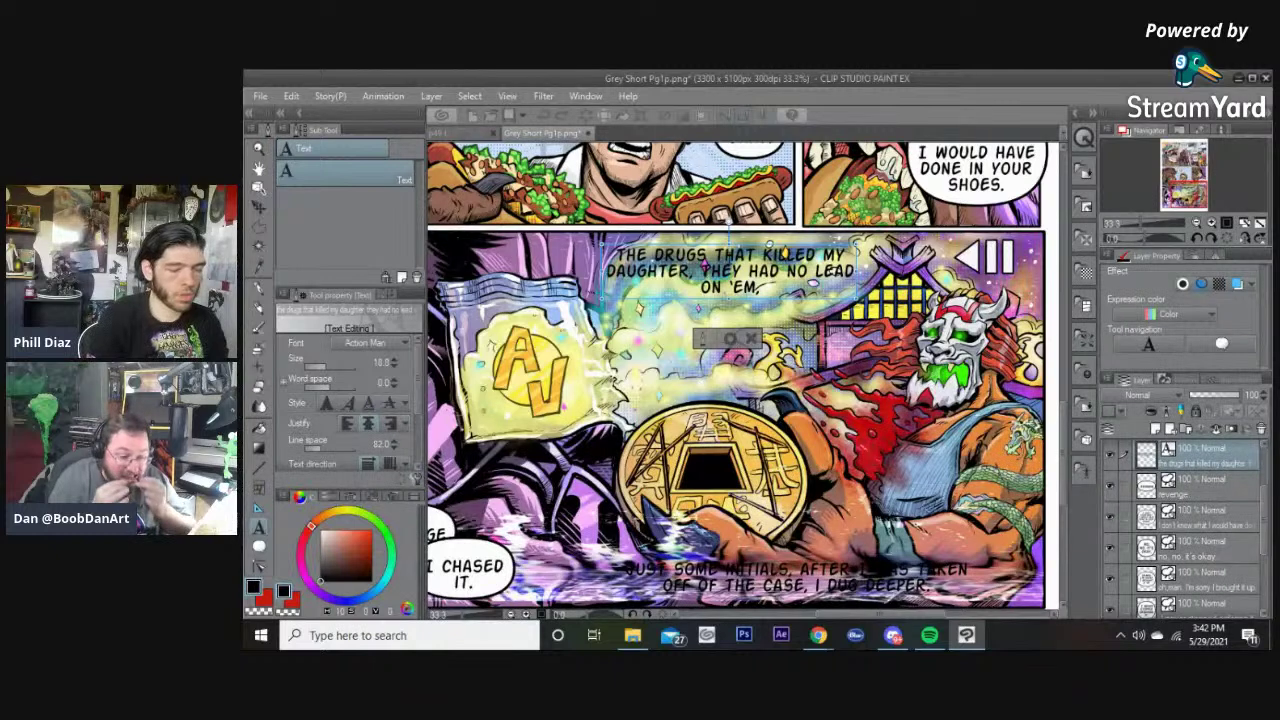
{"action": "type", "text": "\""}
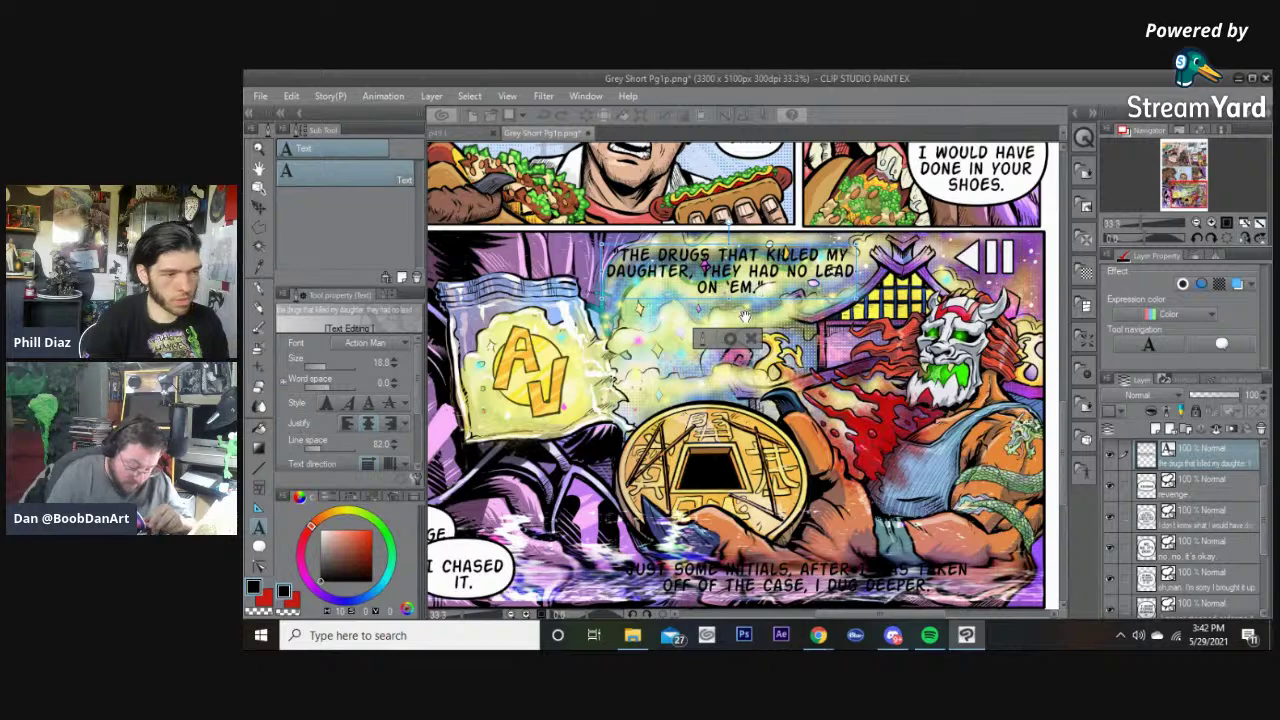
{"action": "left_click", "coordinate": [730, 338]}
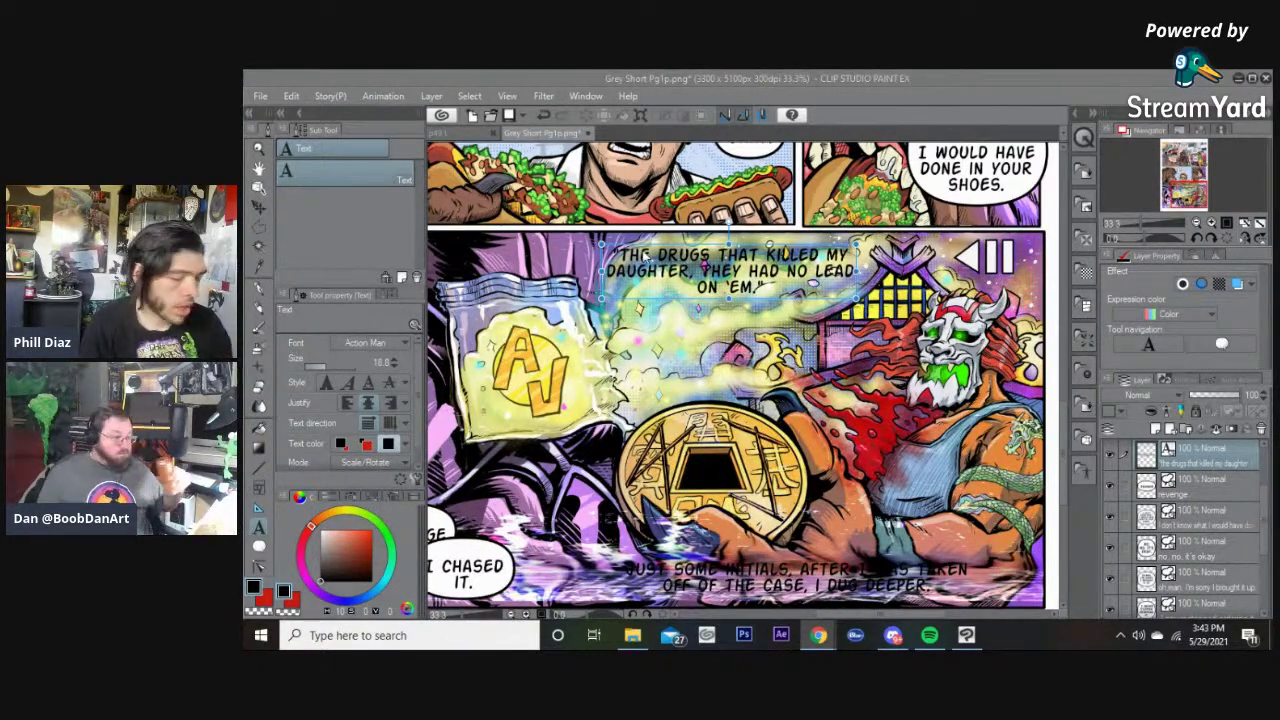
Step: Draw a red-filled rectangular caption box with a black outline around the "THE DRUGS THAT KILLED MY DAUGHTER" text using the Ellipse balloon tool
{"action": "left_click", "coordinate": [762, 81]}
{"action": "left_click", "coordinate": [259, 546]}
{"action": "key", "text": "t"}
{"action": "key", "text": "t"}
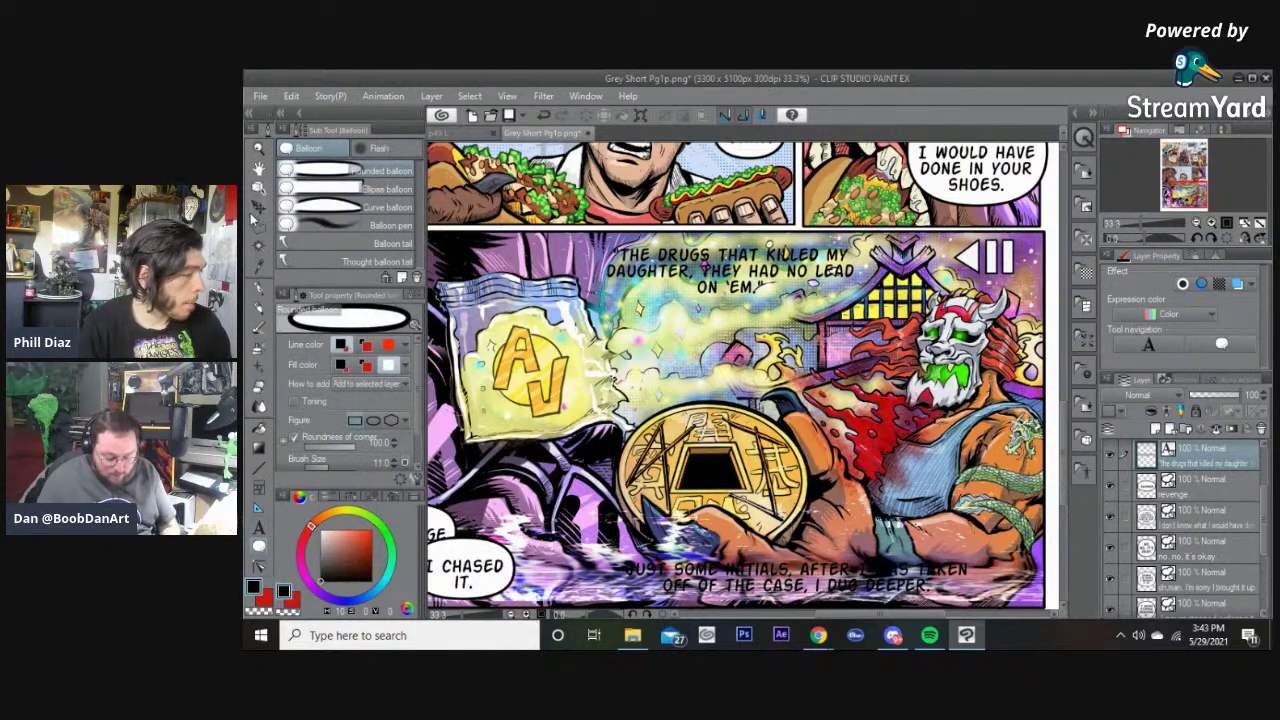
{"action": "left_click", "coordinate": [322, 189]}
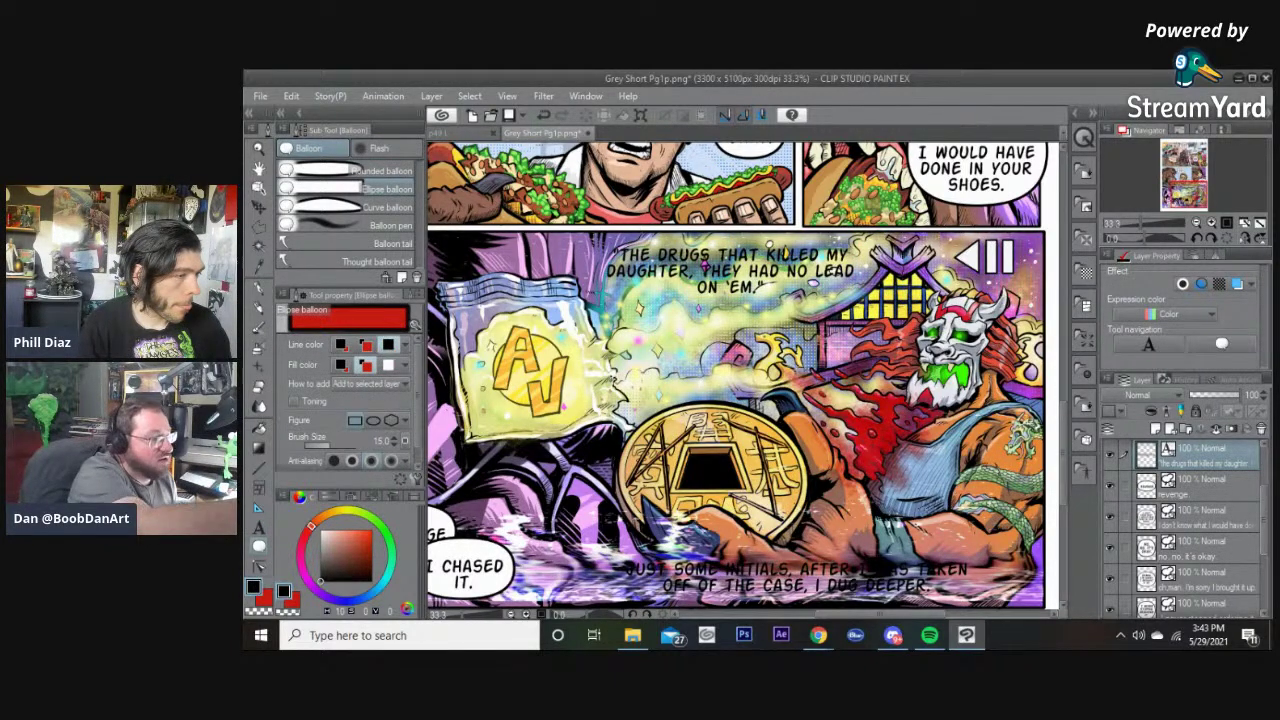
{"action": "left_click_drag", "start_coordinate": [592, 238], "coordinate": [872, 306]}
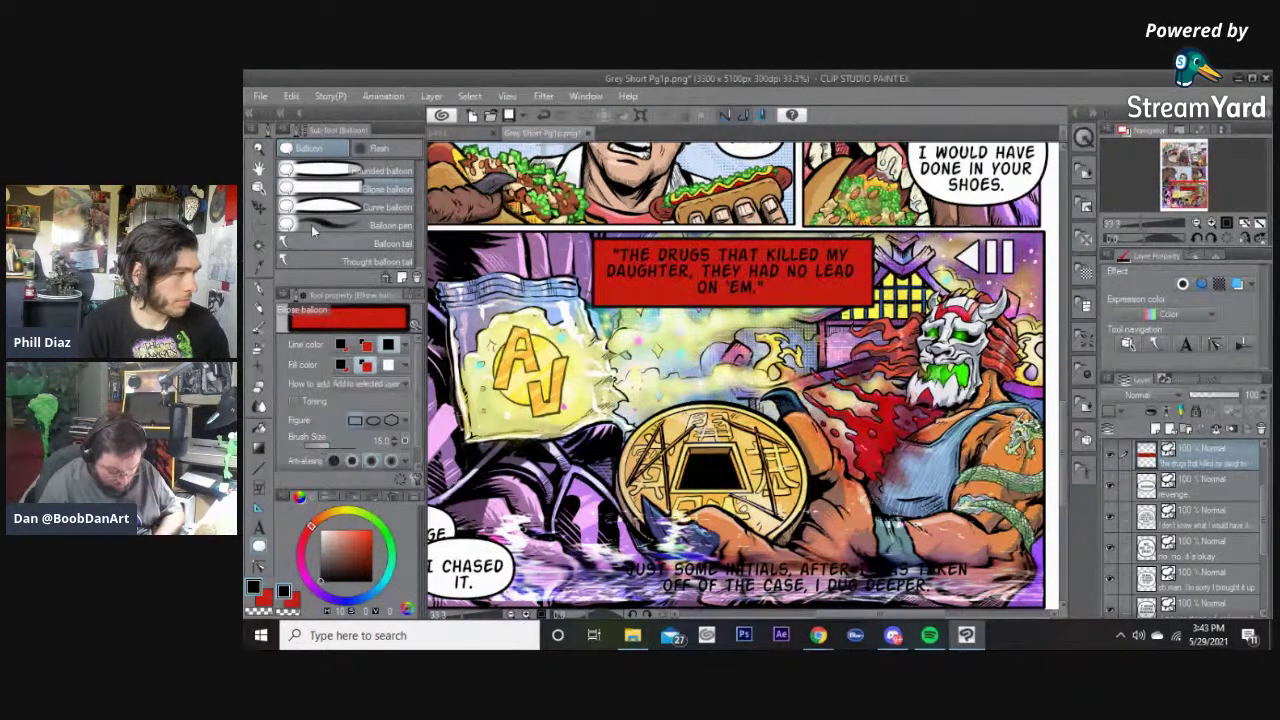
Step: Set the balloon tool's fill to white and recolor the "THE DRUGS THAT KILLED MY DAUGHTER" caption box to pale mint green (E6FFF0)
{"action": "left_click", "coordinate": [389, 364]}
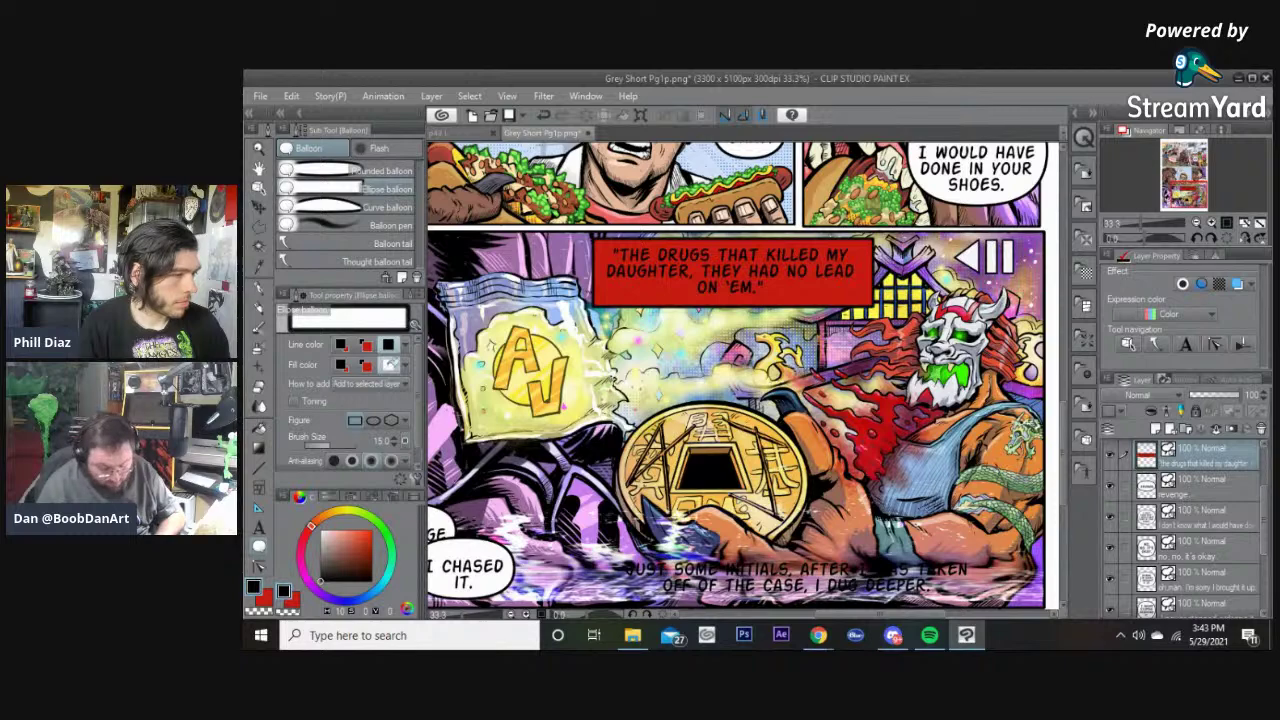
{"action": "key", "text": "o"}
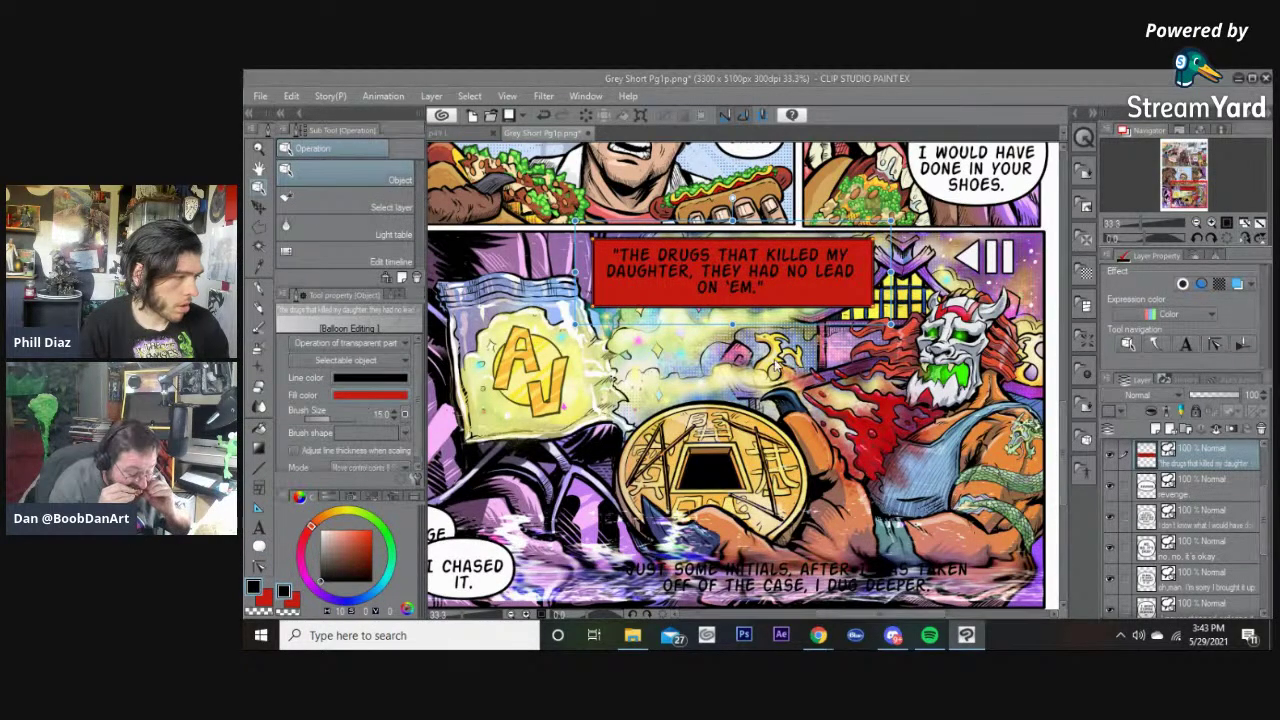
{"action": "left_click", "coordinate": [368, 395]}
{"action": "left_click", "coordinate": [933, 259]}
{"action": "key", "text": "Return"}
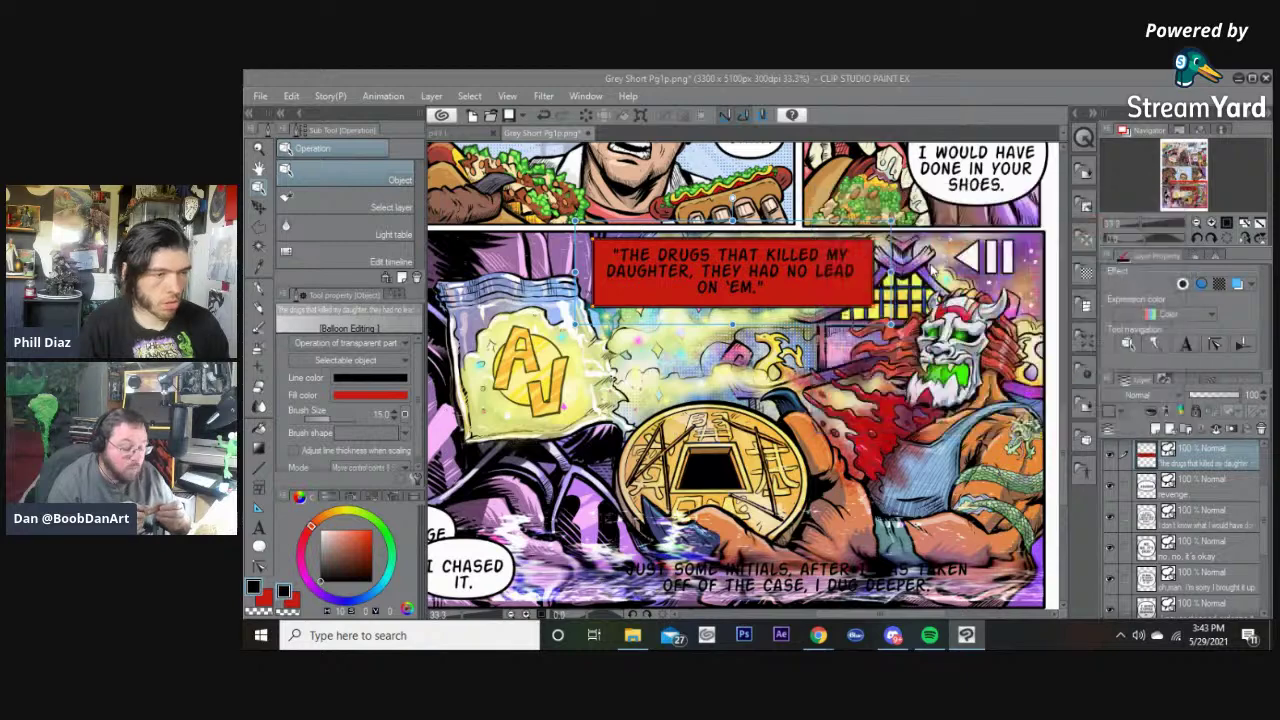
{"action": "left_click", "coordinate": [802, 372]}
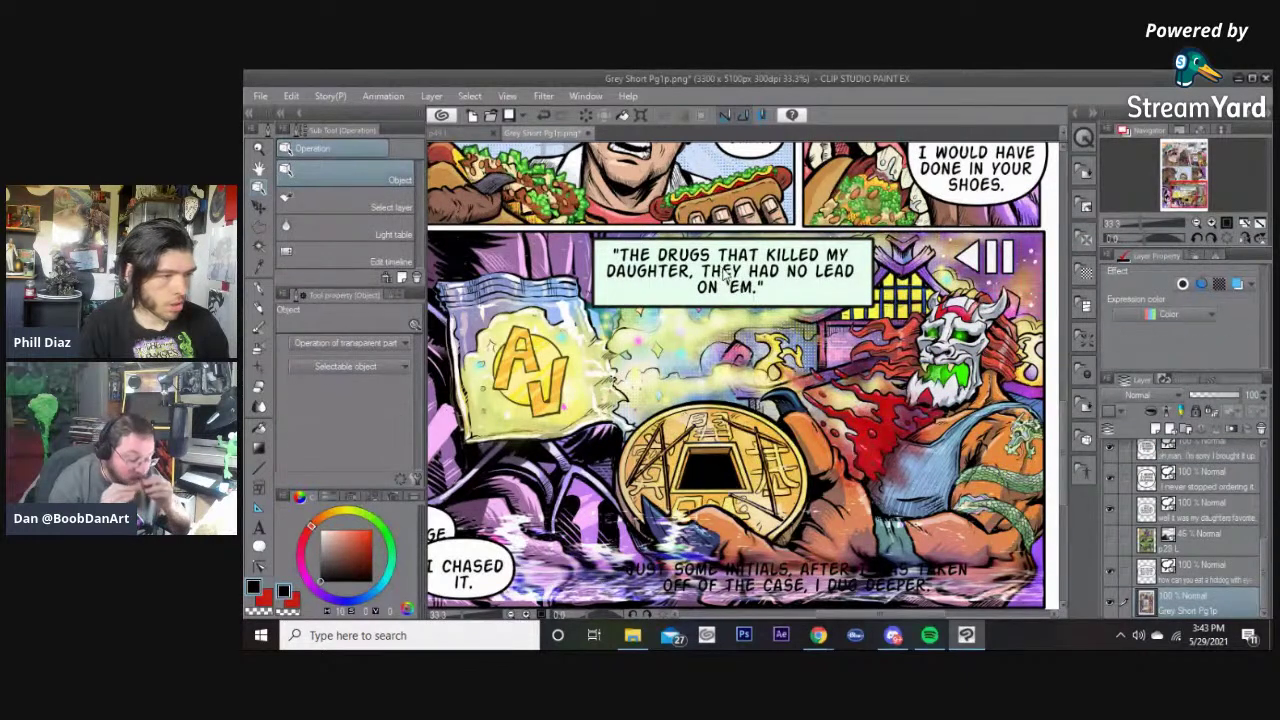
Step: Shift the "THE DRUGS THAT KILLED MY DAUGHTER" text slightly down to center it inside its caption box
{"action": "left_click", "coordinate": [722, 272]}
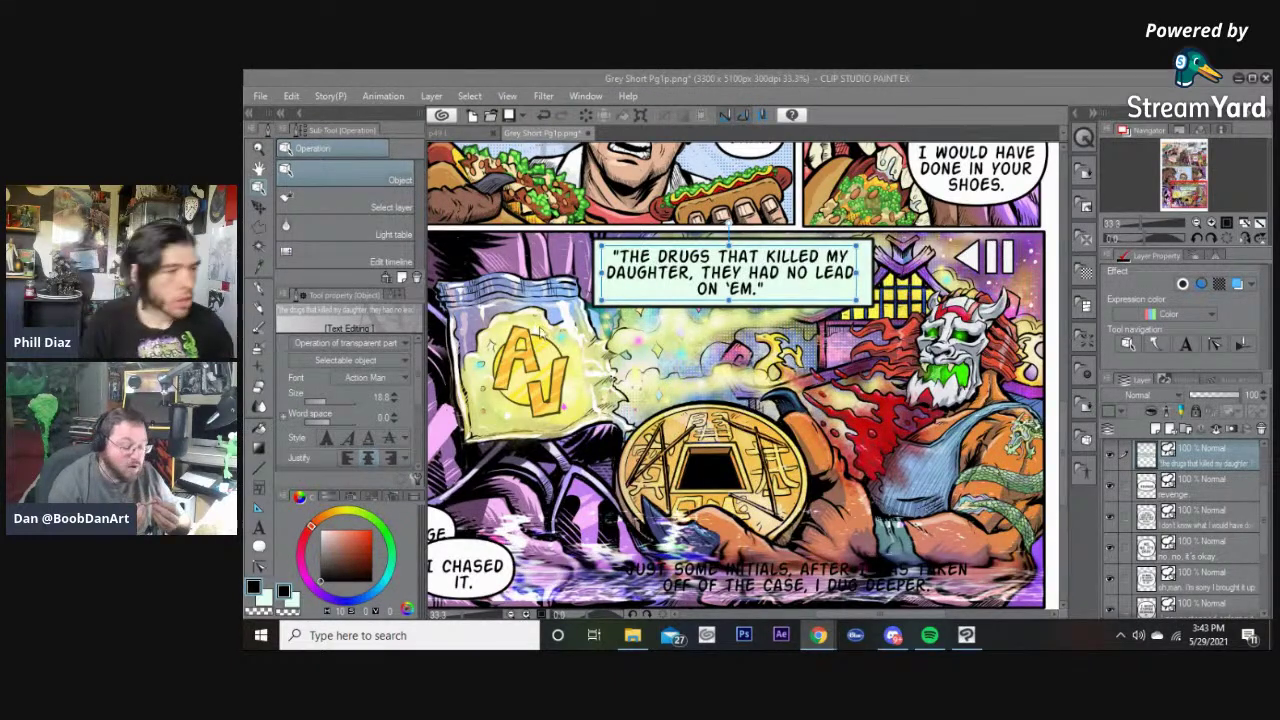
{"action": "left_click", "coordinate": [753, 281]}
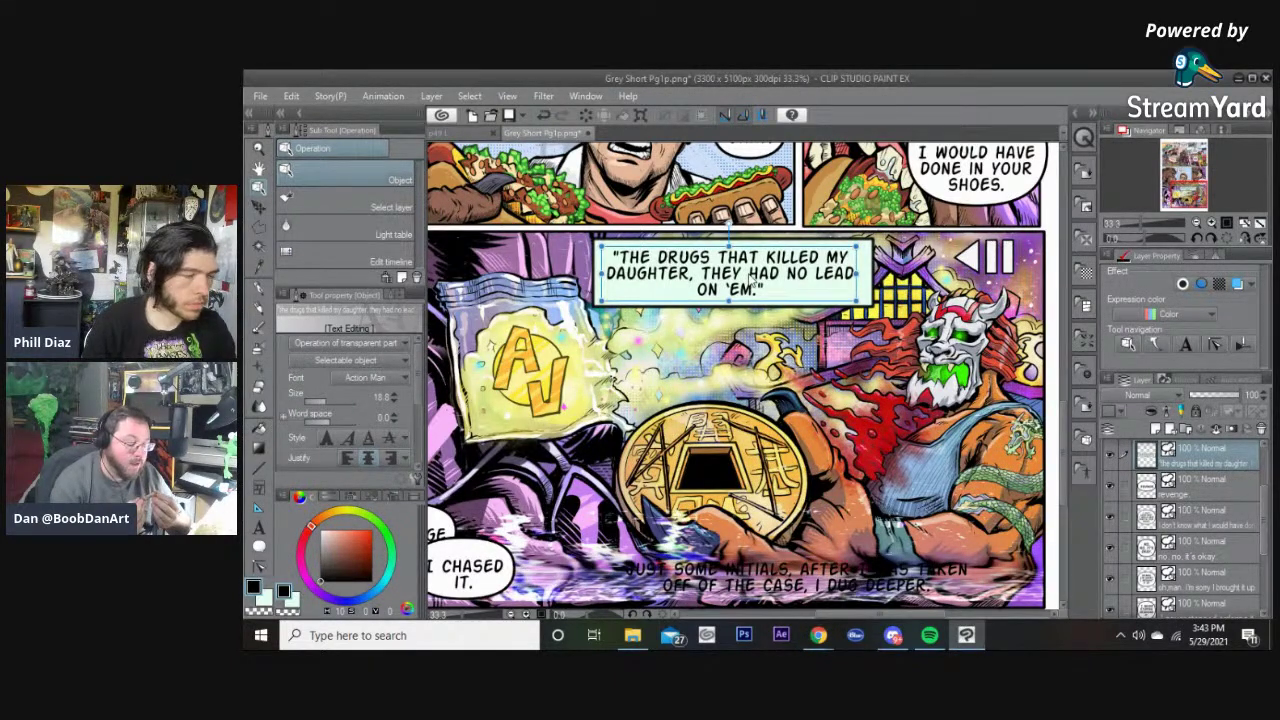
{"action": "left_click", "coordinate": [728, 391]}
{"action": "left_click_drag", "start_coordinate": [766, 309], "coordinate": [770, 308]}
Step: Draw a white rectangular caption box with a black outline around the "JUST SOME INITIALS" text at the last panel's lower edge
{"action": "key", "text": "ctrl+minus"}
{"action": "left_click_drag", "start_coordinate": [748, 408], "coordinate": [744, 298]}
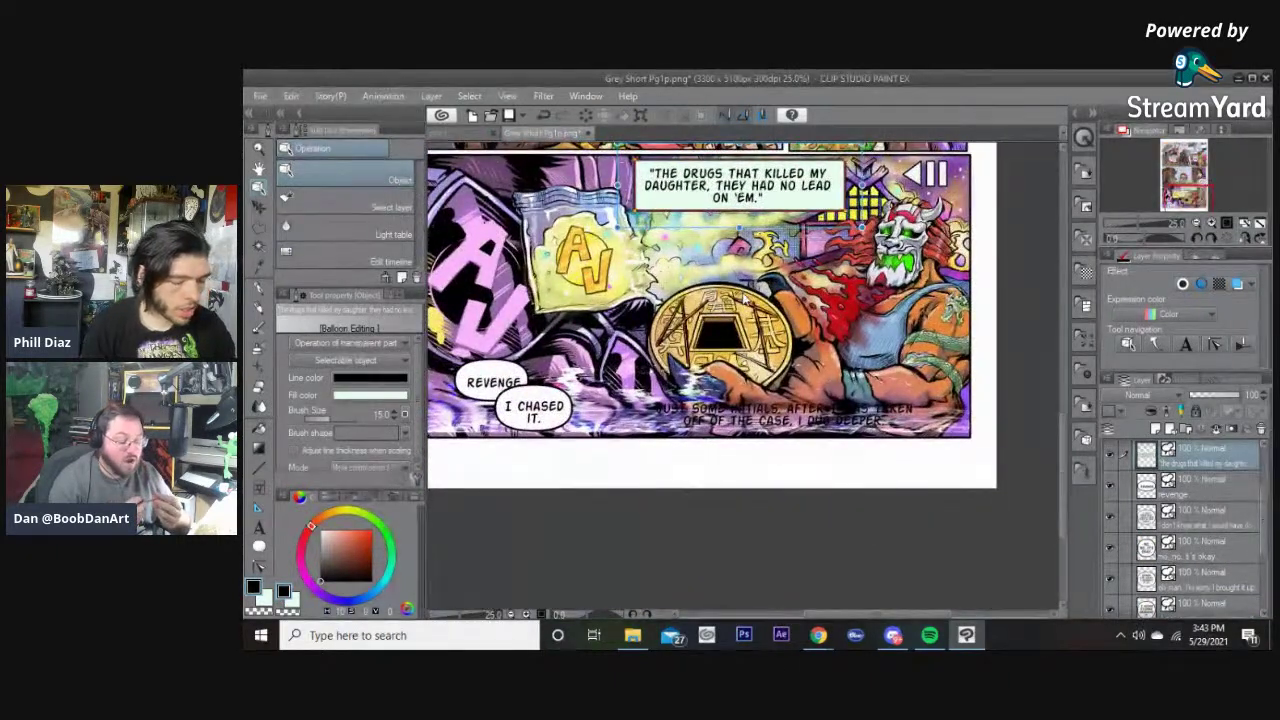
{"action": "key", "text": "t"}
{"action": "key", "text": "t"}
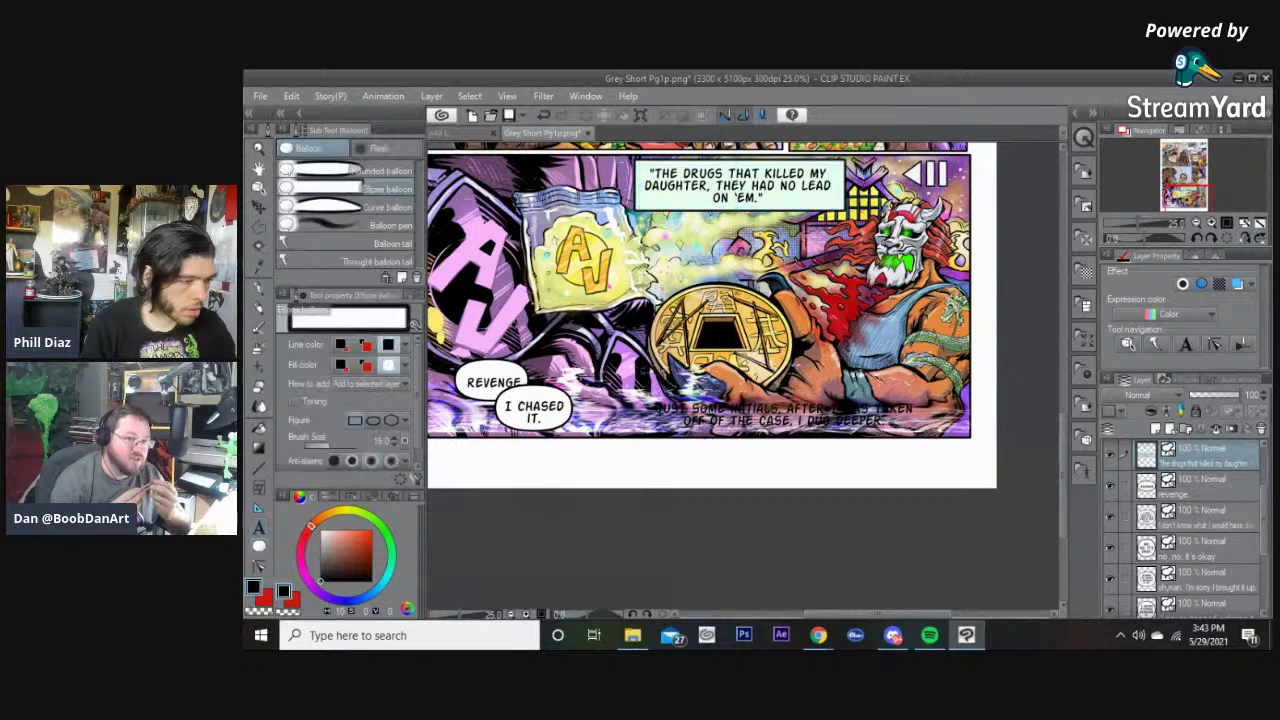
{"action": "left_click_drag", "start_coordinate": [637, 393], "coordinate": [926, 440]}
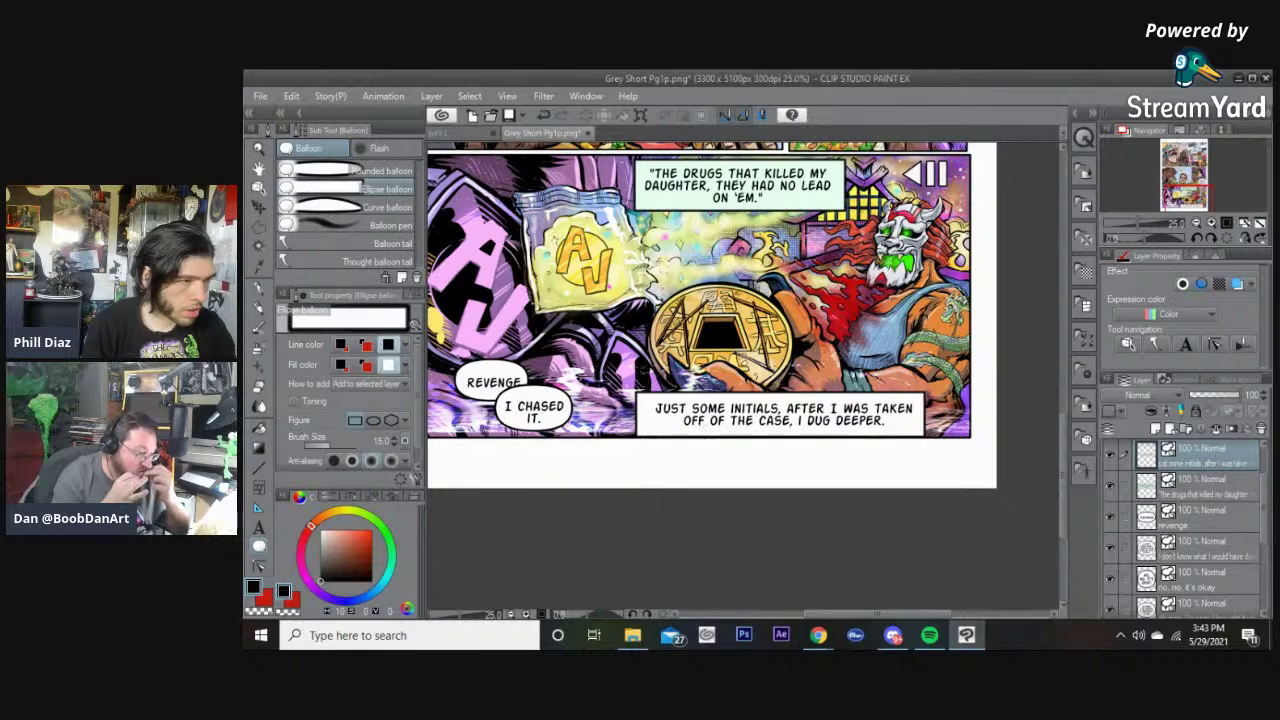
Step: Change the fill of the "JUST SOME INITIALS" caption box to the brownish mauve swatch A5857F
{"action": "key", "text": "o"}
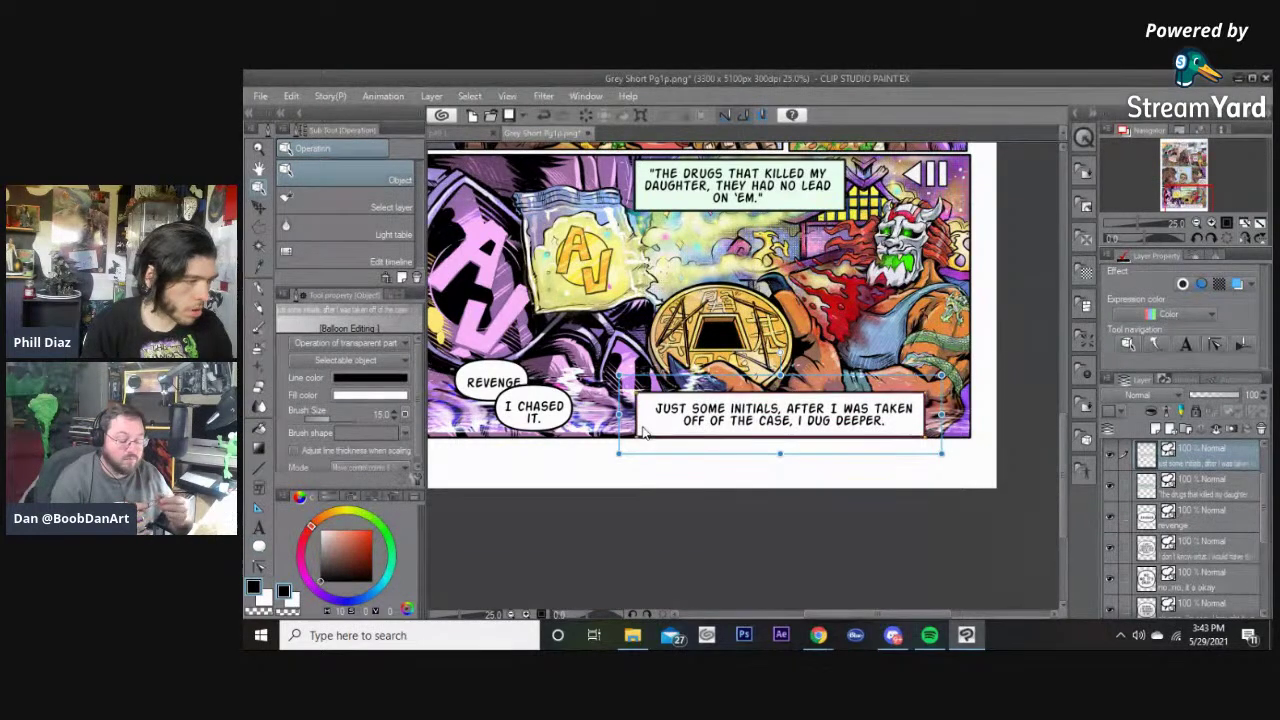
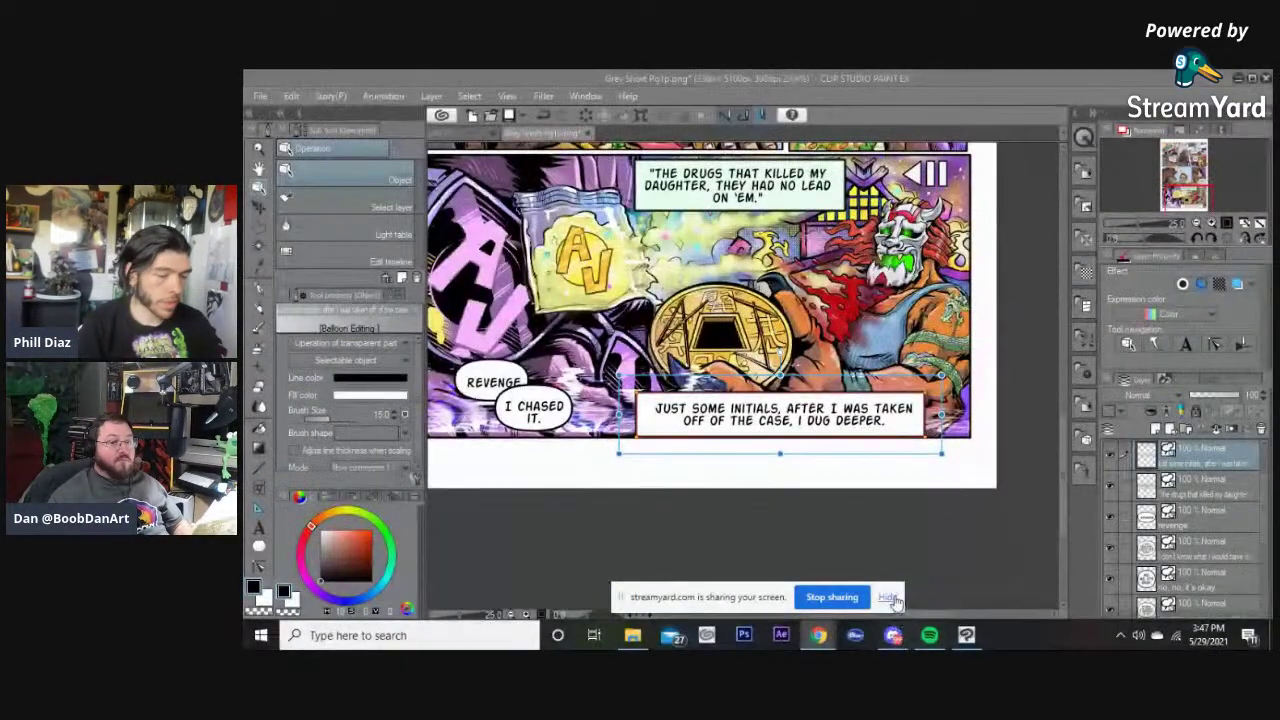
{"action": "left_click", "coordinate": [887, 597]}
{"action": "left_click", "coordinate": [891, 76]}
{"action": "key", "text": "space"}
{"action": "left_click_drag", "start_coordinate": [838, 263], "coordinate": [912, 346]}
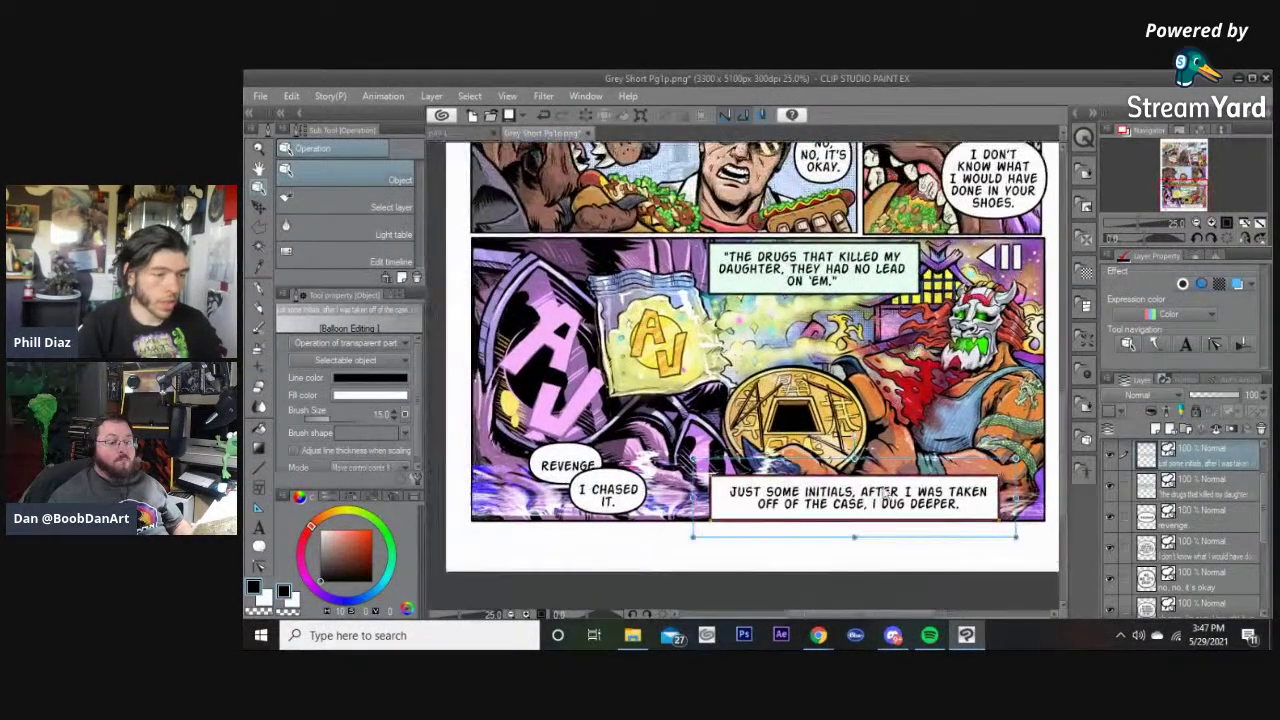
{"action": "left_click", "coordinate": [370, 395]}
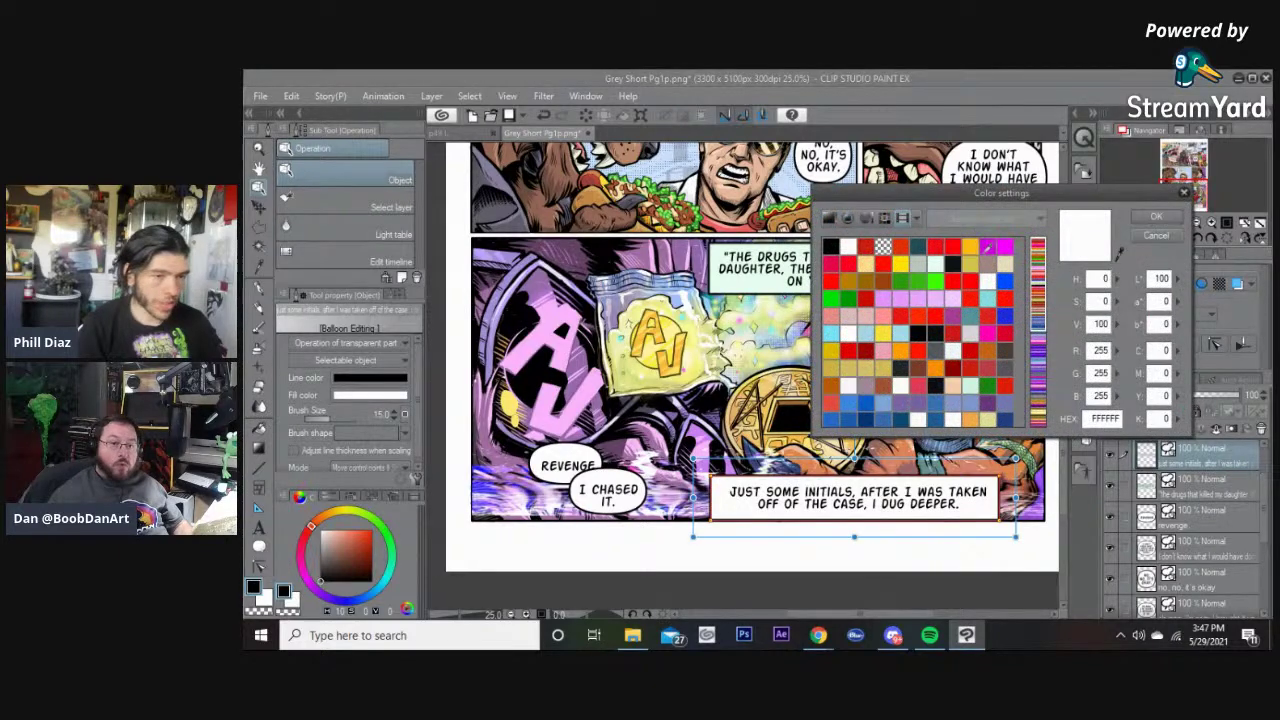
{"action": "left_click", "coordinate": [987, 263]}
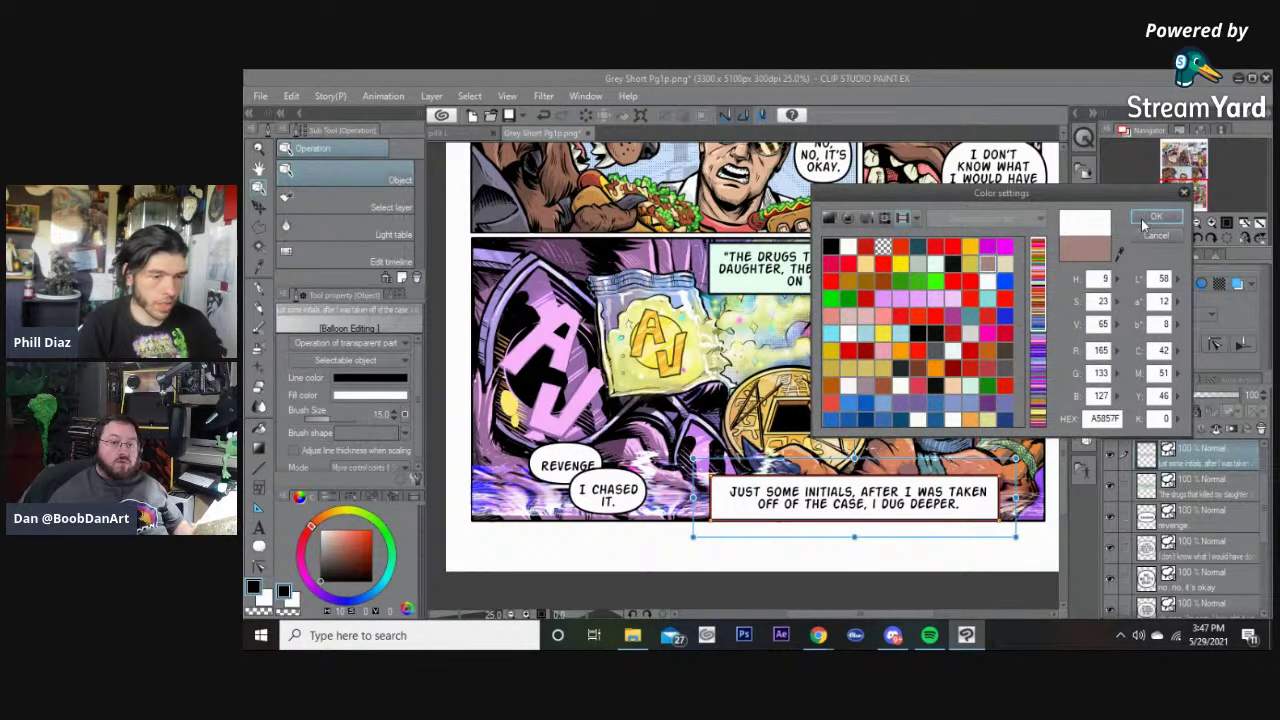
{"action": "left_click", "coordinate": [1156, 217]}
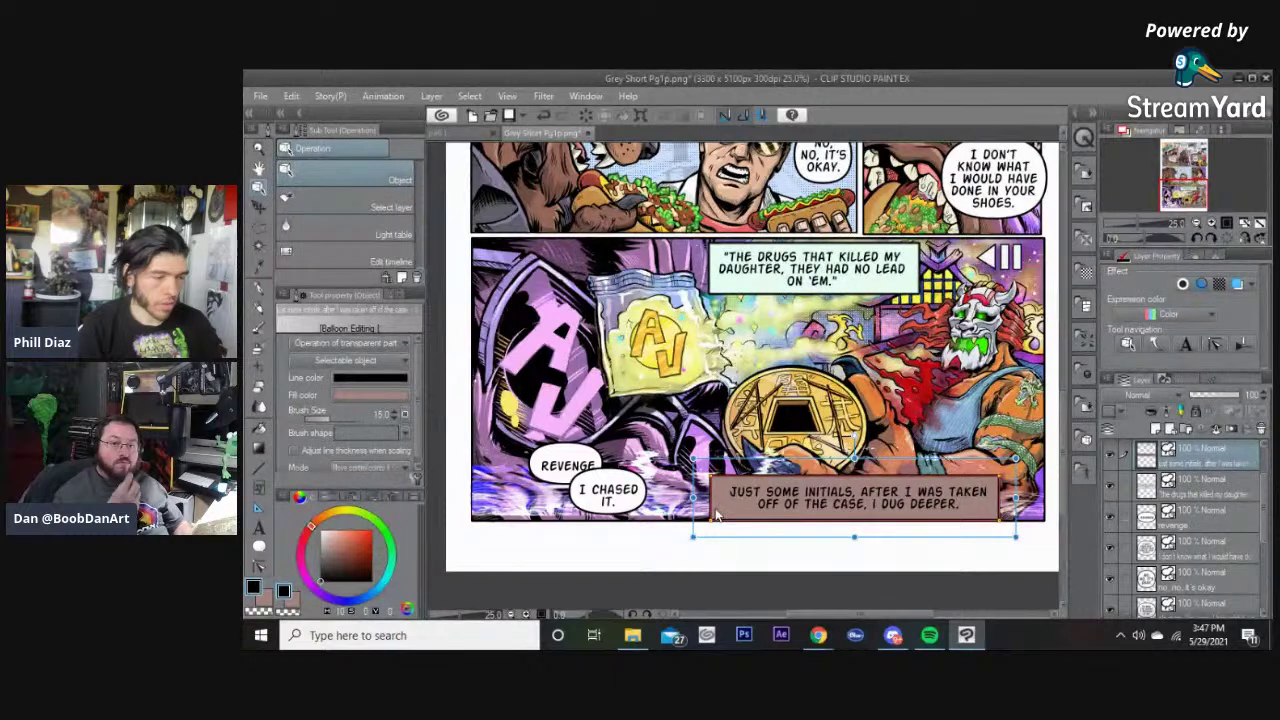
Step: Narrow the "JUST SOME INITIALS" caption box and move it slightly toward the panel's middle, keeping its lower edge on the panel border
{"action": "left_click_drag", "start_coordinate": [692, 500], "coordinate": [712, 498]}
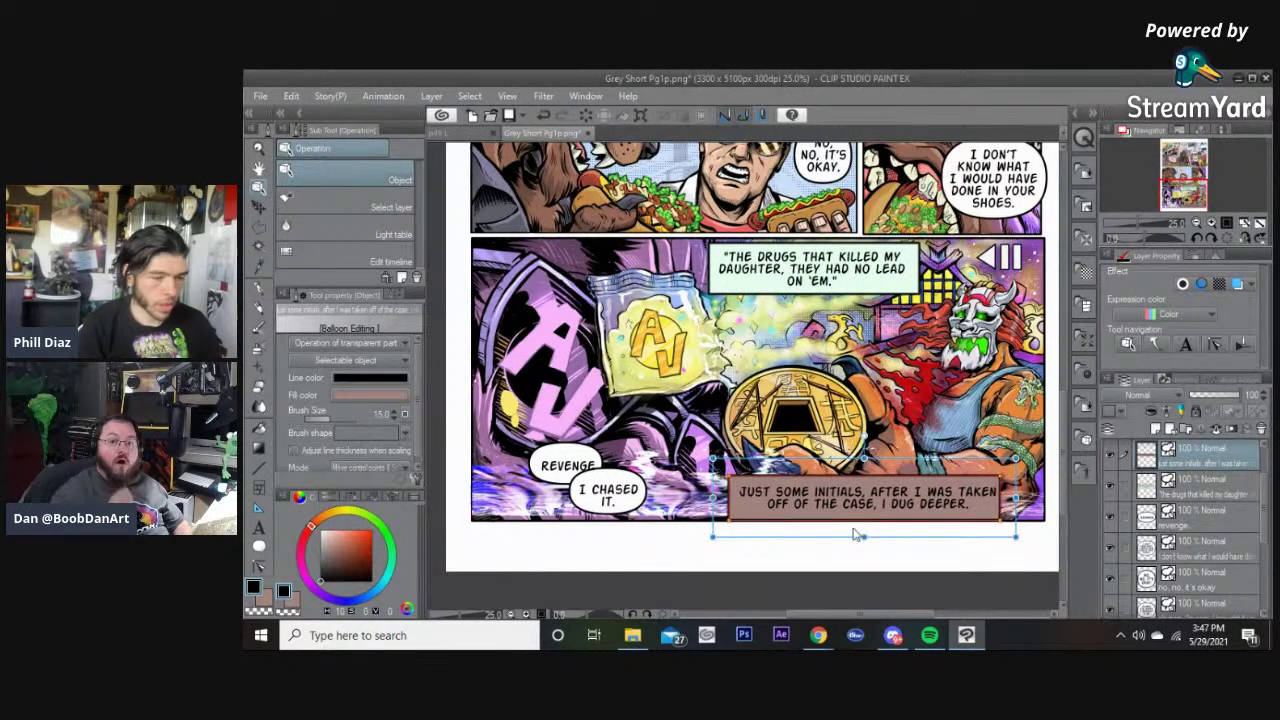
{"action": "left_click_drag", "start_coordinate": [920, 521], "coordinate": [910, 521]}
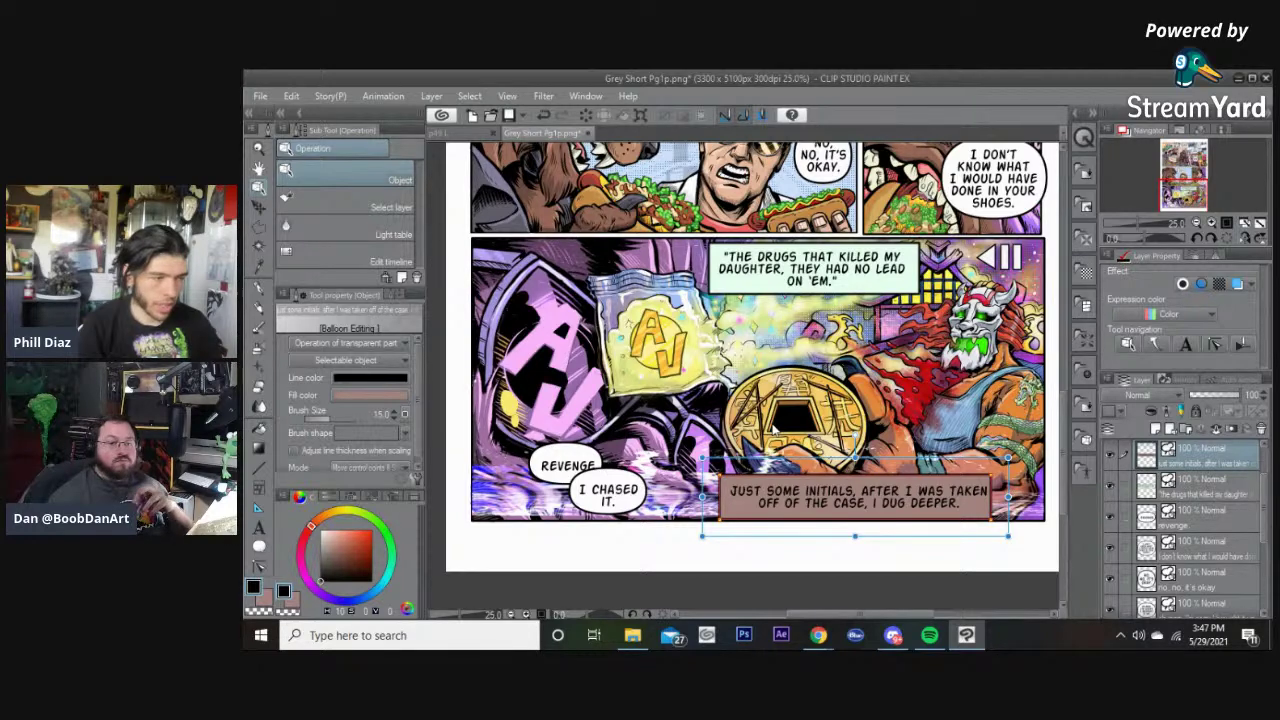
{"action": "key", "text": "space"}
{"action": "left_click_drag", "start_coordinate": [833, 364], "coordinate": [805, 377]}
{"action": "left_click", "coordinate": [803, 380]}
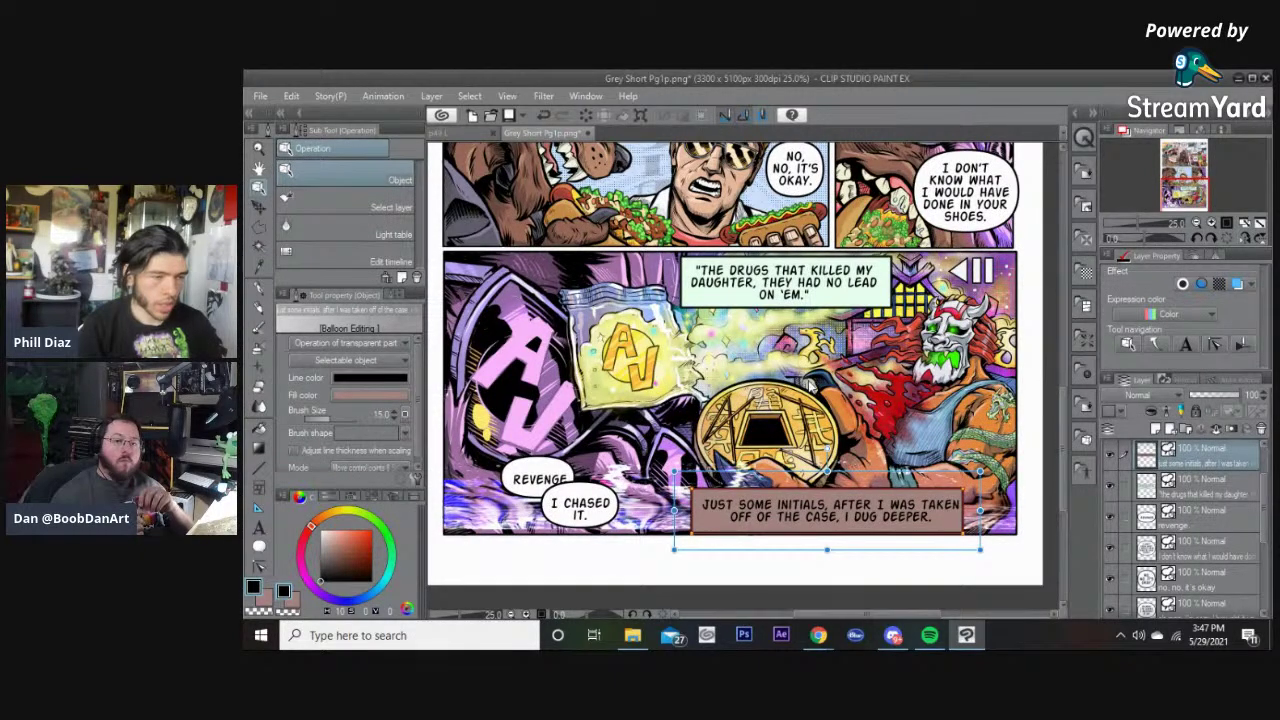
Step: Recolor the "THE DRUGS THAT KILLED MY DAUGHTER" caption box with the same brownish mauve fill, A5857F
{"action": "scroll", "coordinate": [809, 380], "scroll_direction": "down", "scroll_amount": 1}
{"action": "scroll", "coordinate": [809, 380], "scroll_direction": "up", "scroll_amount": 2}
{"action": "scroll", "coordinate": [809, 380], "scroll_direction": "up", "scroll_amount": 2}
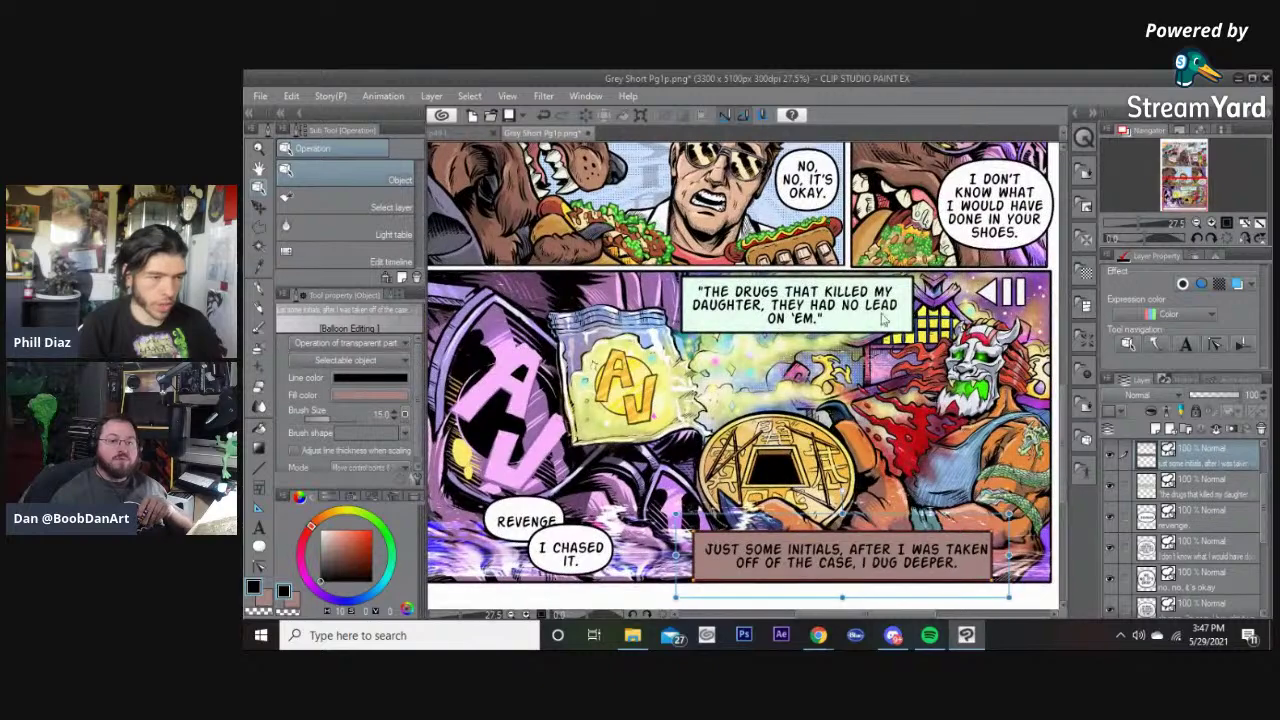
{"action": "left_click", "coordinate": [799, 306]}
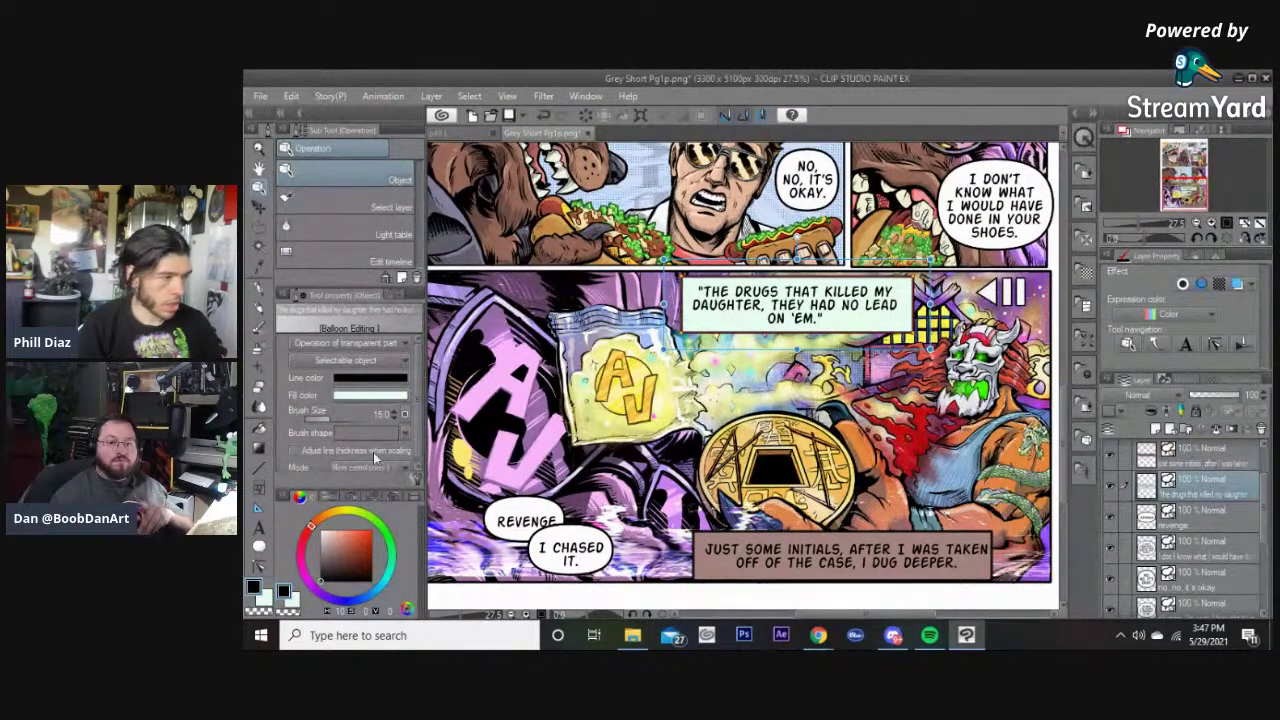
{"action": "left_click", "coordinate": [353, 396]}
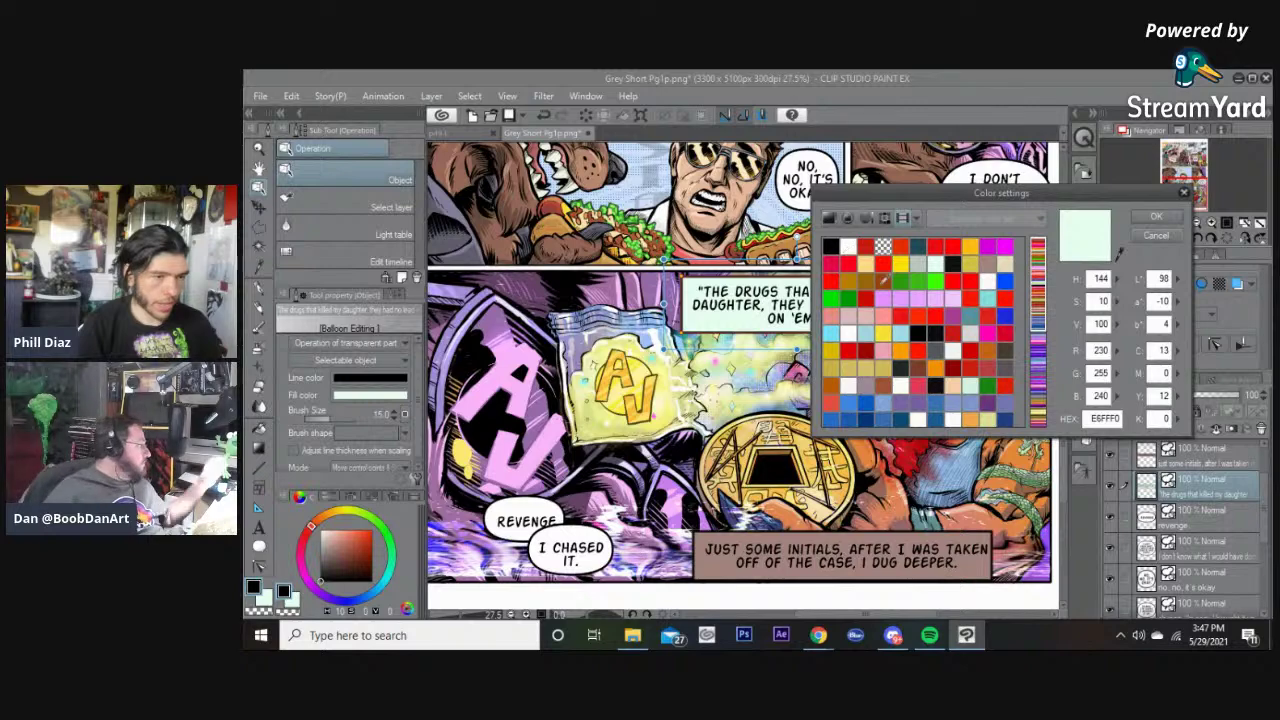
{"action": "left_click", "coordinate": [987, 263]}
{"action": "left_click", "coordinate": [1156, 220]}
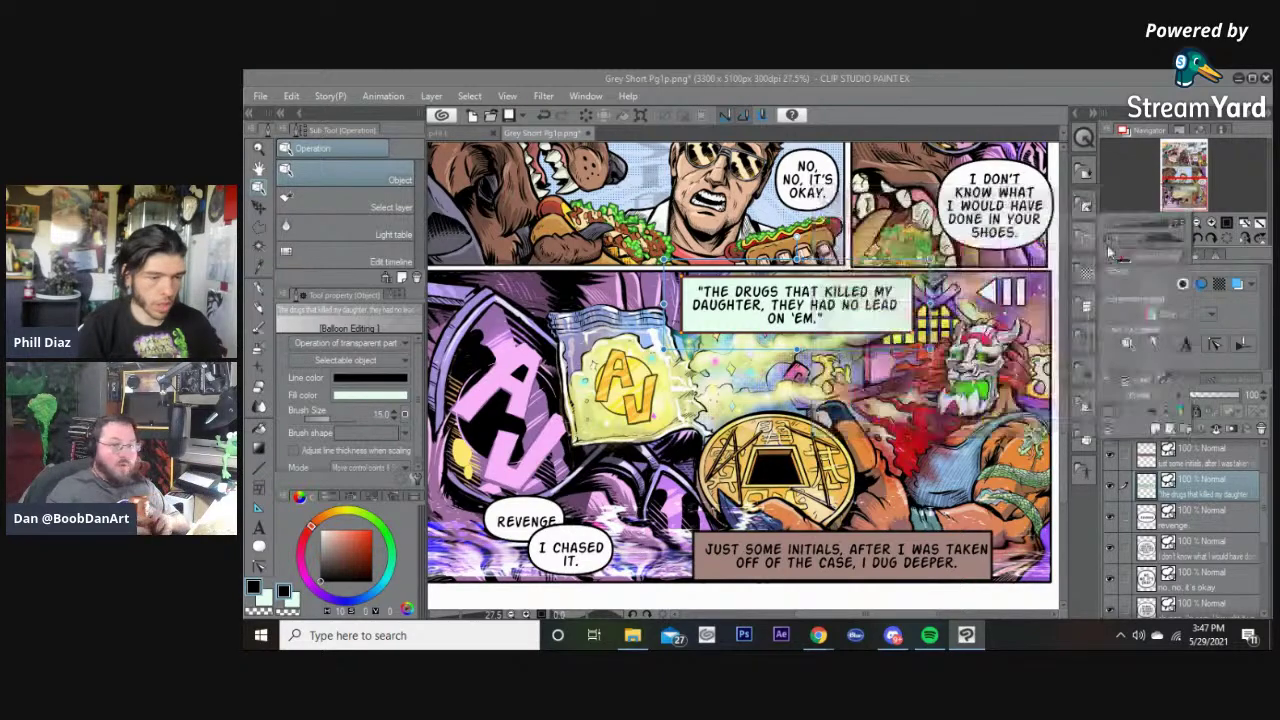
Step: Nudge the "THE DRUGS THAT KILLED MY DAUGHTER" caption box upward so its upper edge meets the last panel's border
{"action": "scroll", "coordinate": [838, 388], "scroll_direction": "down", "scroll_amount": 2}
{"action": "left_click_drag", "start_coordinate": [838, 388], "coordinate": [865, 409]}
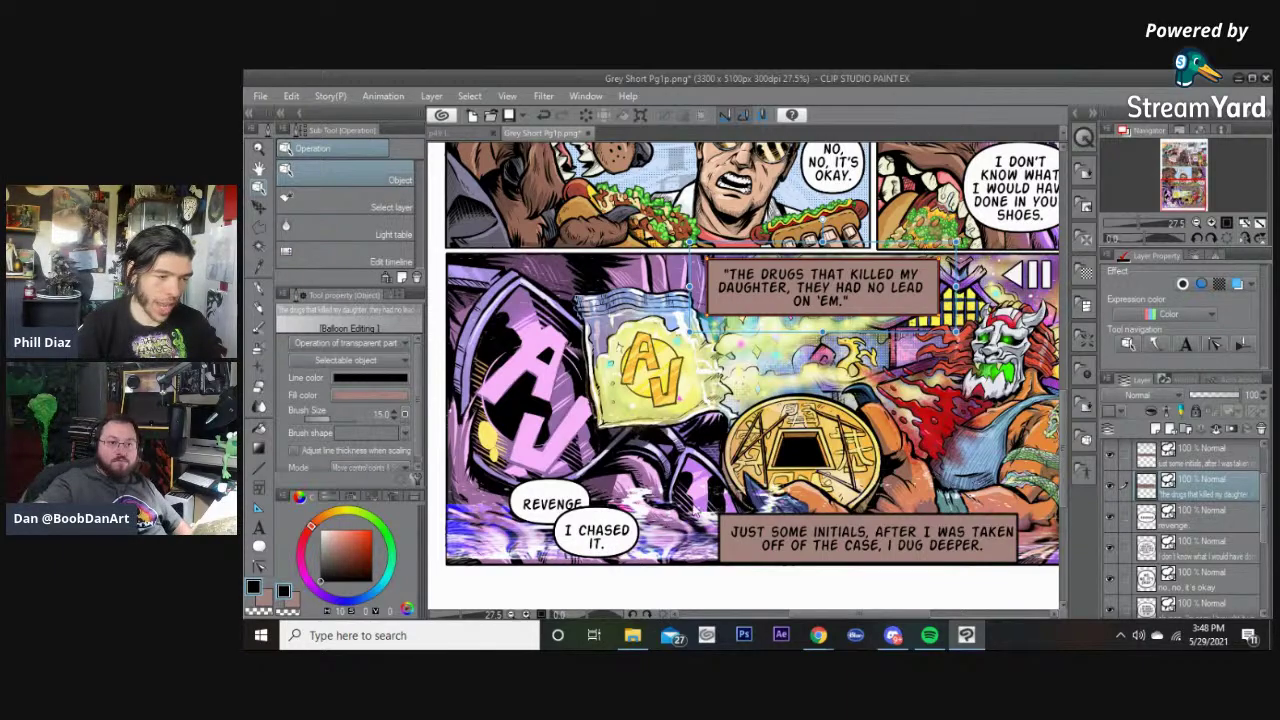
{"action": "left_click_drag", "start_coordinate": [986, 315], "coordinate": [893, 329]}
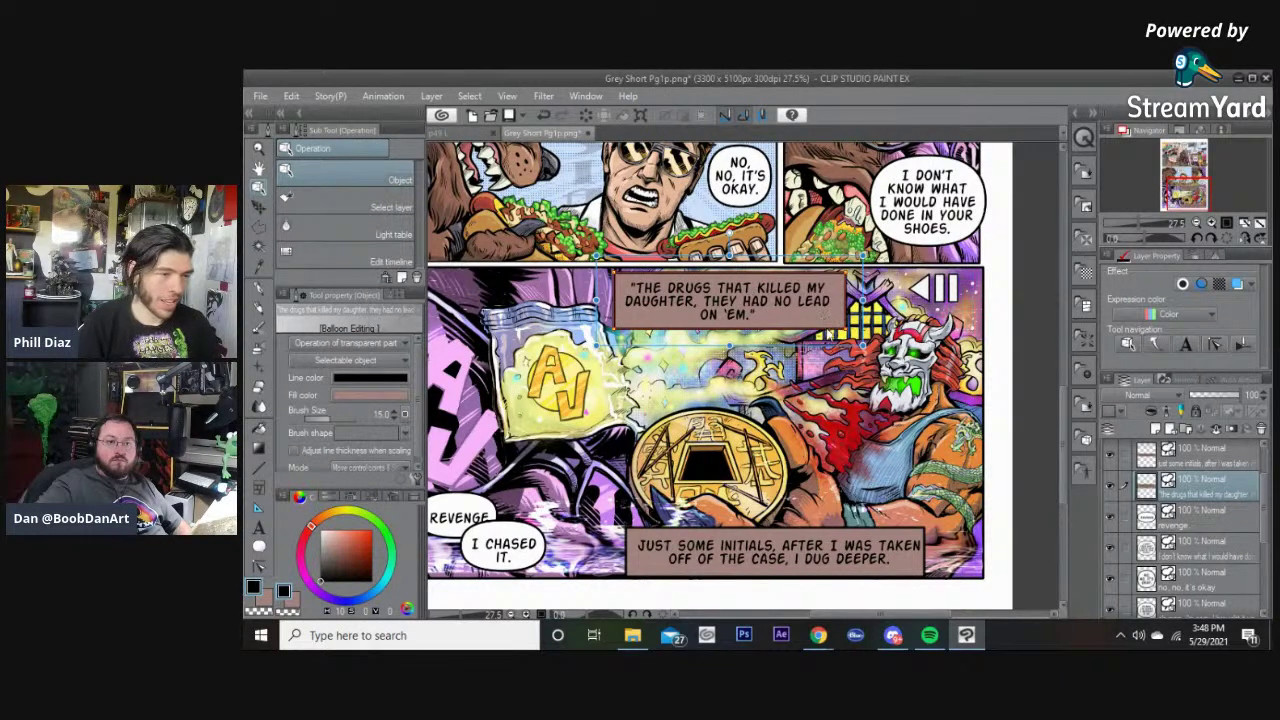
{"action": "left_click_drag", "start_coordinate": [829, 335], "coordinate": [829, 333]}
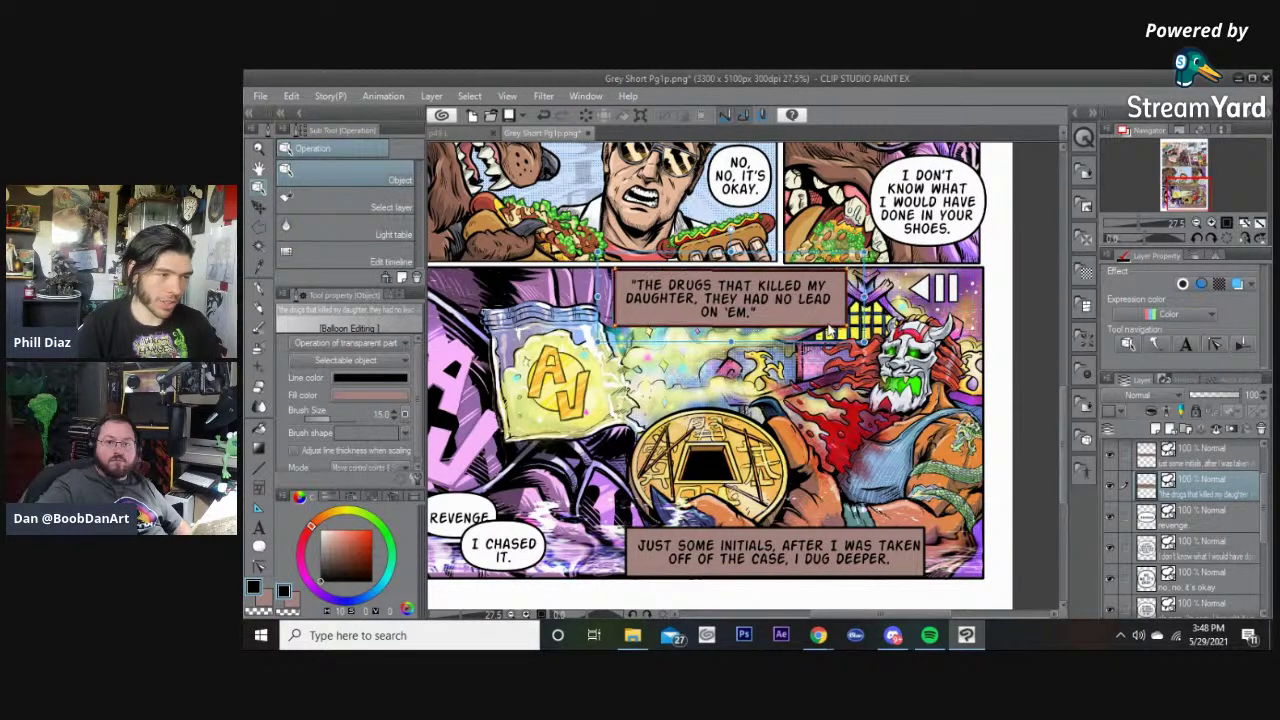
{"action": "key", "text": "Up"}
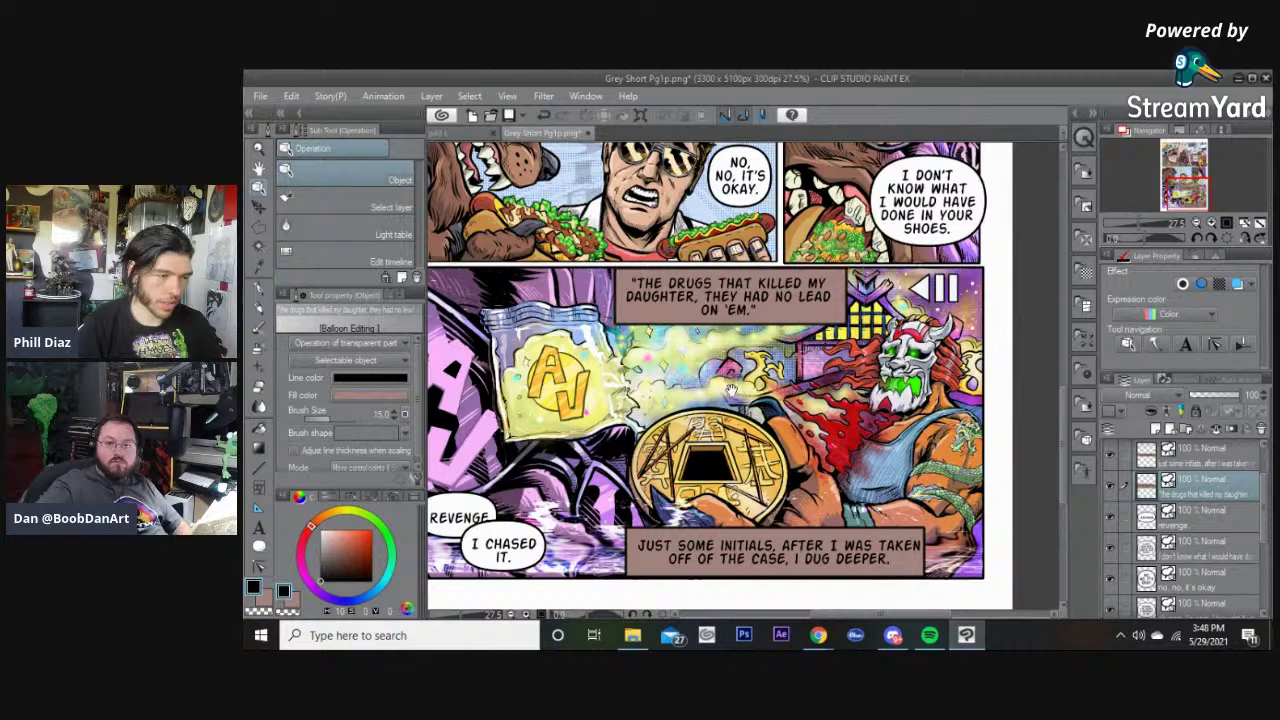
Step: Examine up close how the upper edge of the "THE DRUGS THAT KILLED MY DAUGHTER" caption box lines up with the panel border
{"action": "scroll", "coordinate": [805, 400], "scroll_direction": "up", "scroll_amount": 2}
{"action": "scroll", "coordinate": [805, 400], "scroll_direction": "up", "scroll_amount": 2}
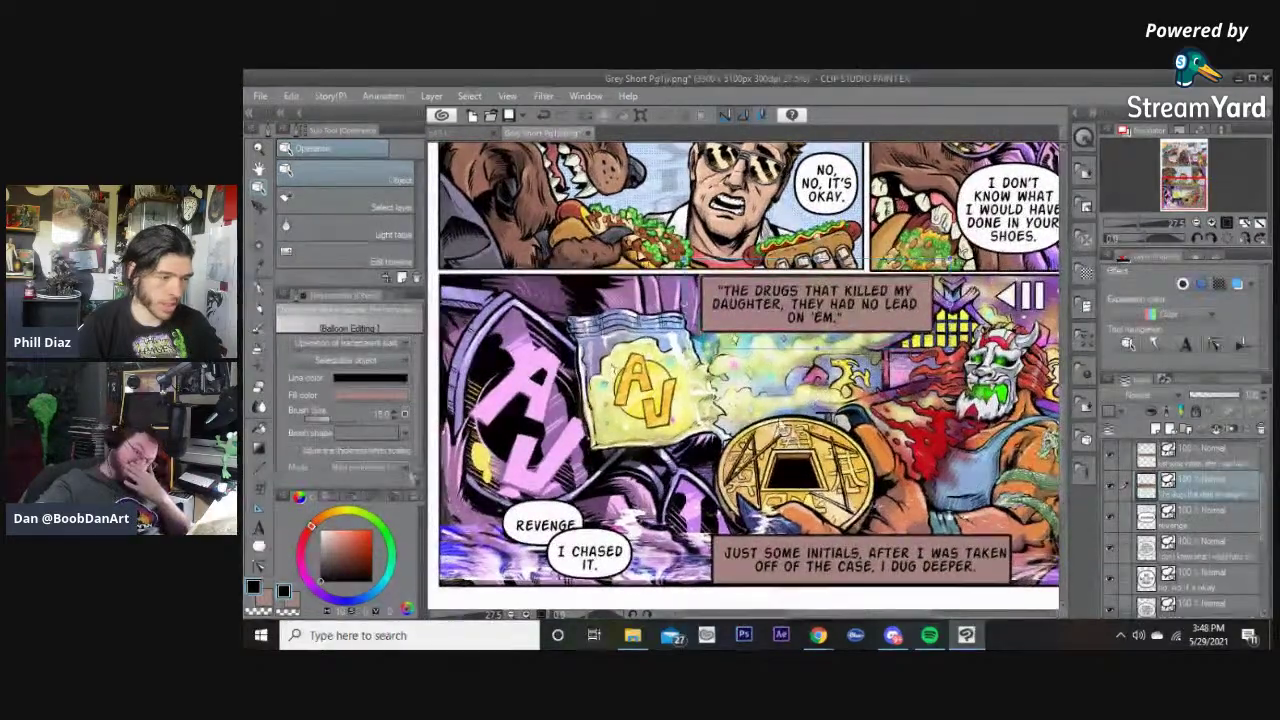
{"action": "left_click_drag", "start_coordinate": [762, 382], "coordinate": [727, 356]}
{"action": "scroll", "coordinate": [727, 357], "scroll_direction": "up", "scroll_amount": 3}
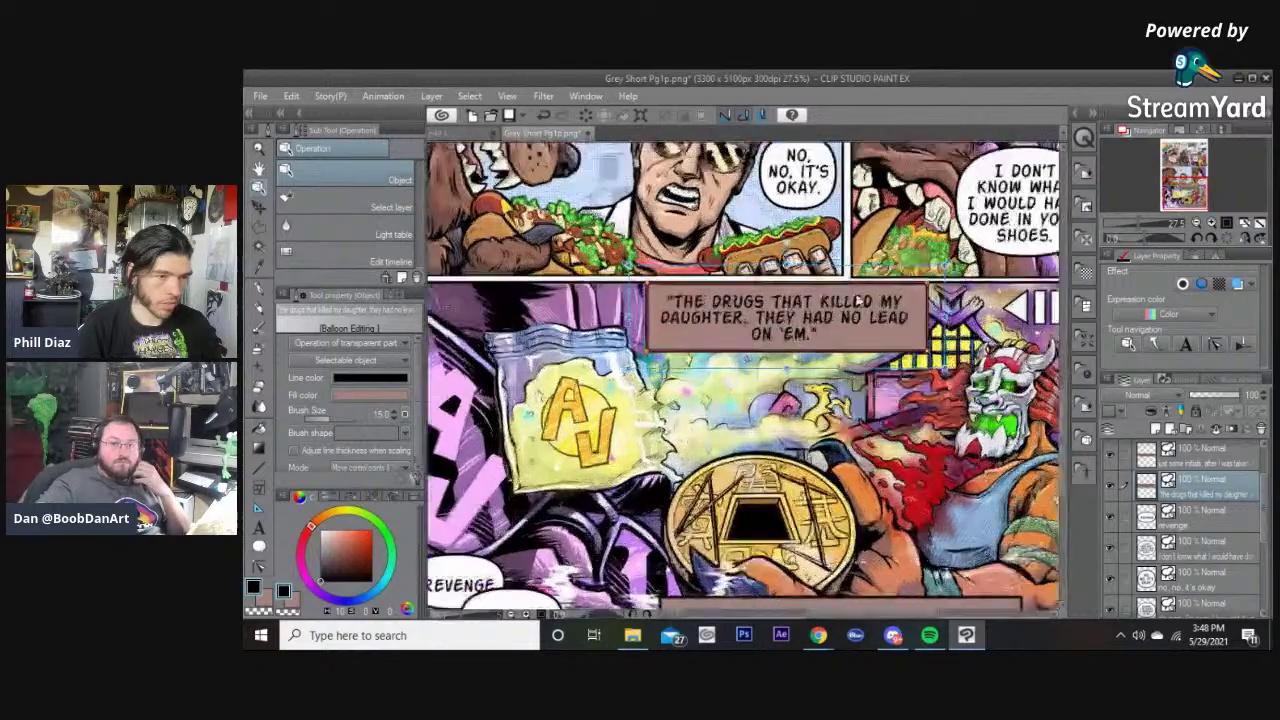
{"action": "left_click", "coordinate": [957, 294]}
{"action": "scroll", "coordinate": [958, 296], "scroll_direction": "up", "scroll_amount": 2}
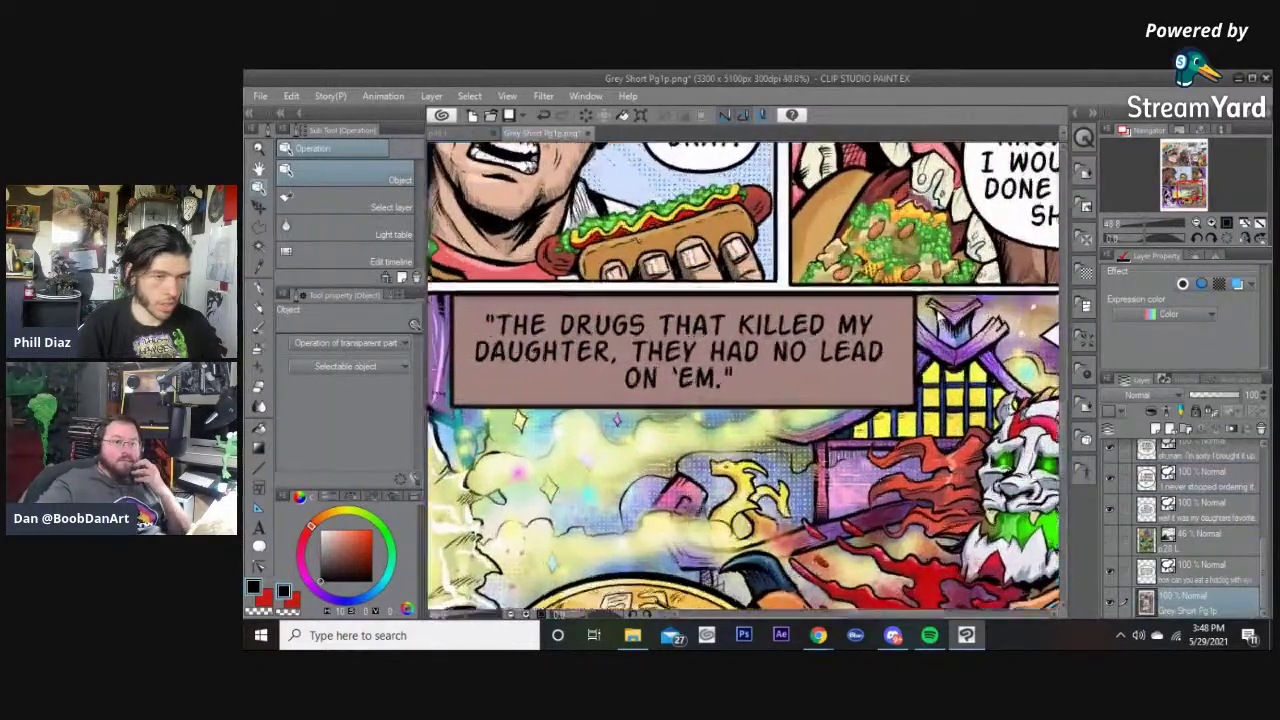
{"action": "left_click", "coordinate": [897, 308]}
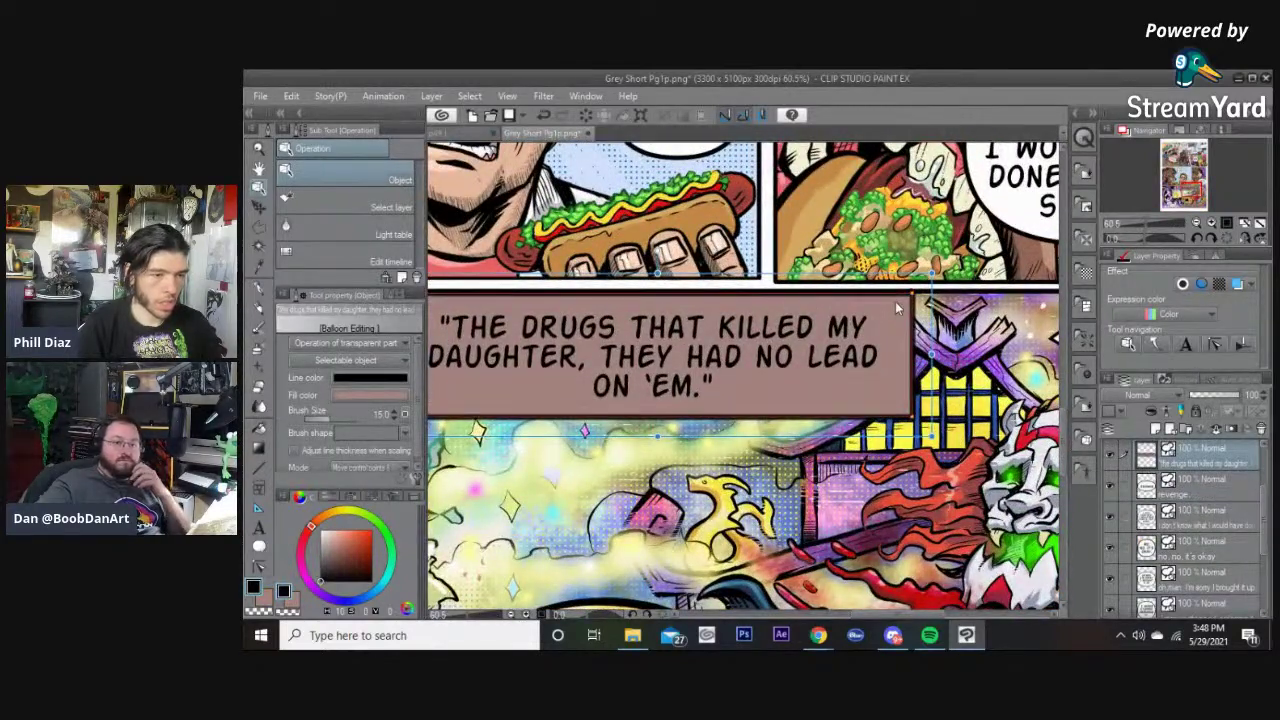
{"action": "left_click", "coordinate": [970, 360]}
Step: Switch to the Balloon tail tool for the "HOW CAN YOU EAT A HOTDOG" balloon in the first panel
{"action": "scroll", "coordinate": [972, 359], "scroll_direction": "down", "scroll_amount": 2}
{"action": "scroll", "coordinate": [973, 358], "scroll_direction": "down", "scroll_amount": 2}
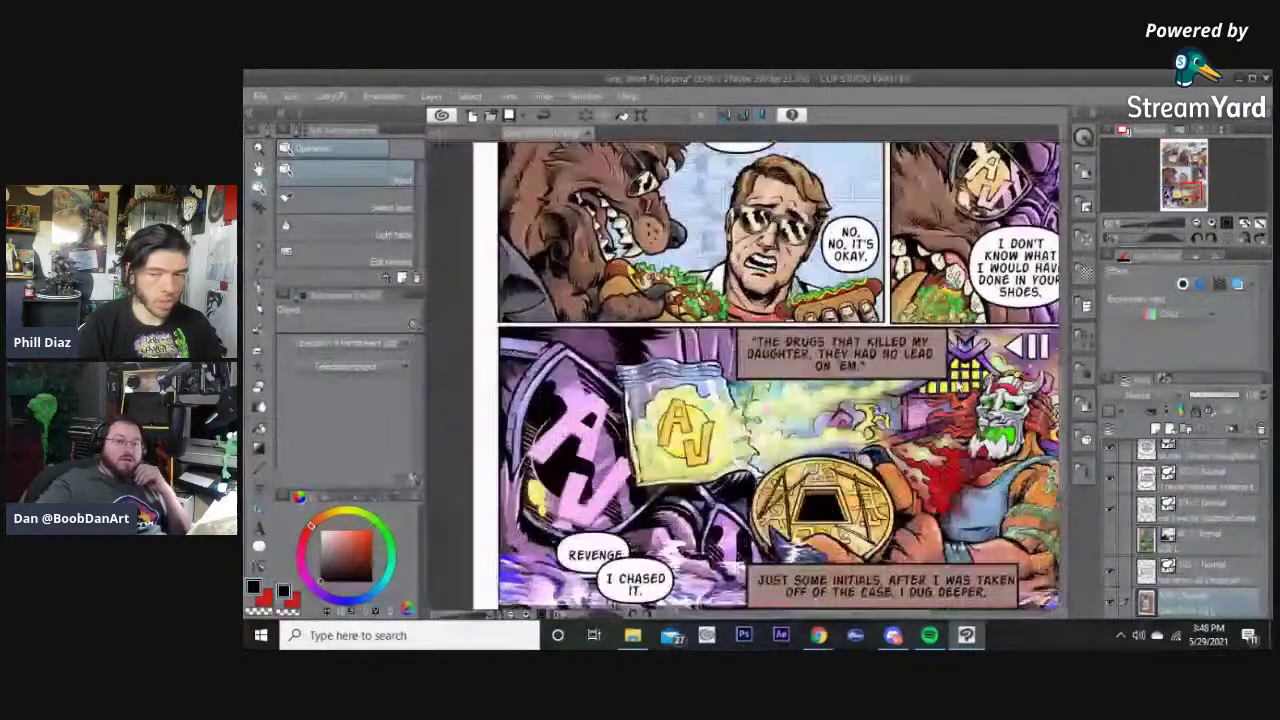
{"action": "scroll", "coordinate": [818, 363], "scroll_direction": "down", "scroll_amount": 1}
{"action": "scroll", "coordinate": [822, 365], "scroll_direction": "up", "scroll_amount": 5}
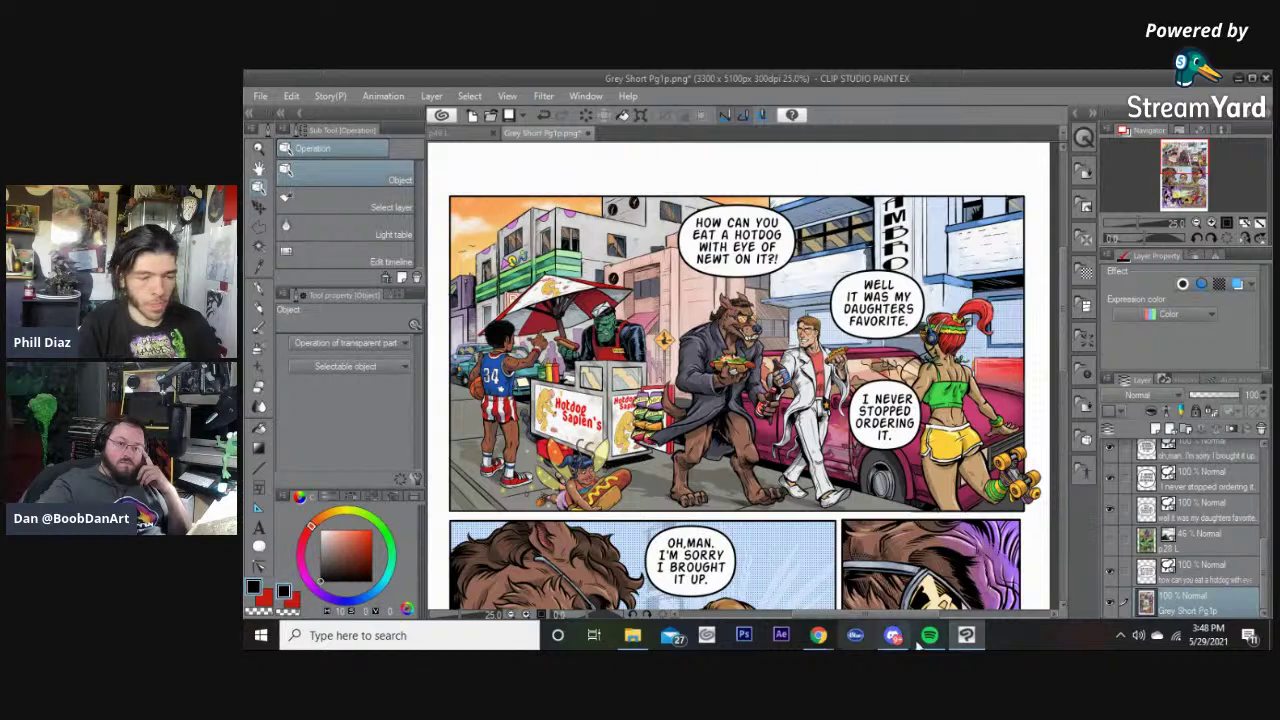
{"action": "key", "text": "t"}
{"action": "key", "text": "t"}
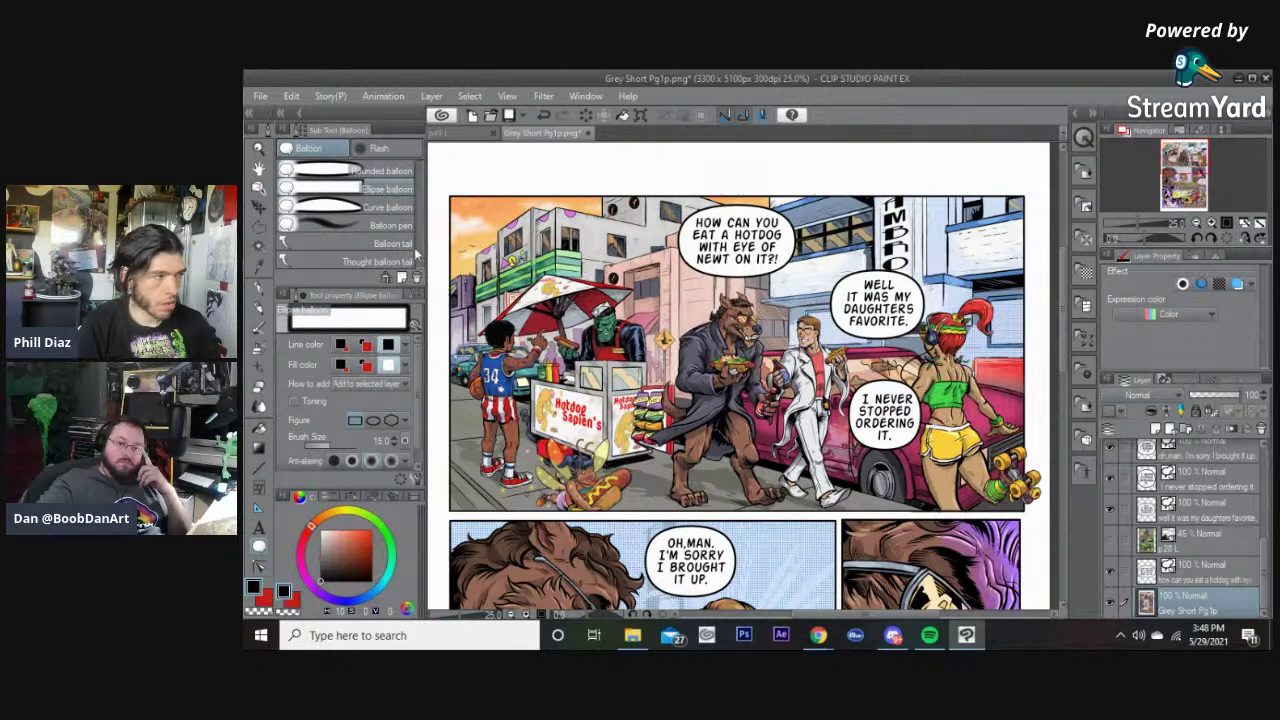
{"action": "left_click", "coordinate": [326, 241]}
{"action": "scroll", "coordinate": [796, 277], "scroll_direction": "up", "scroll_amount": 2}
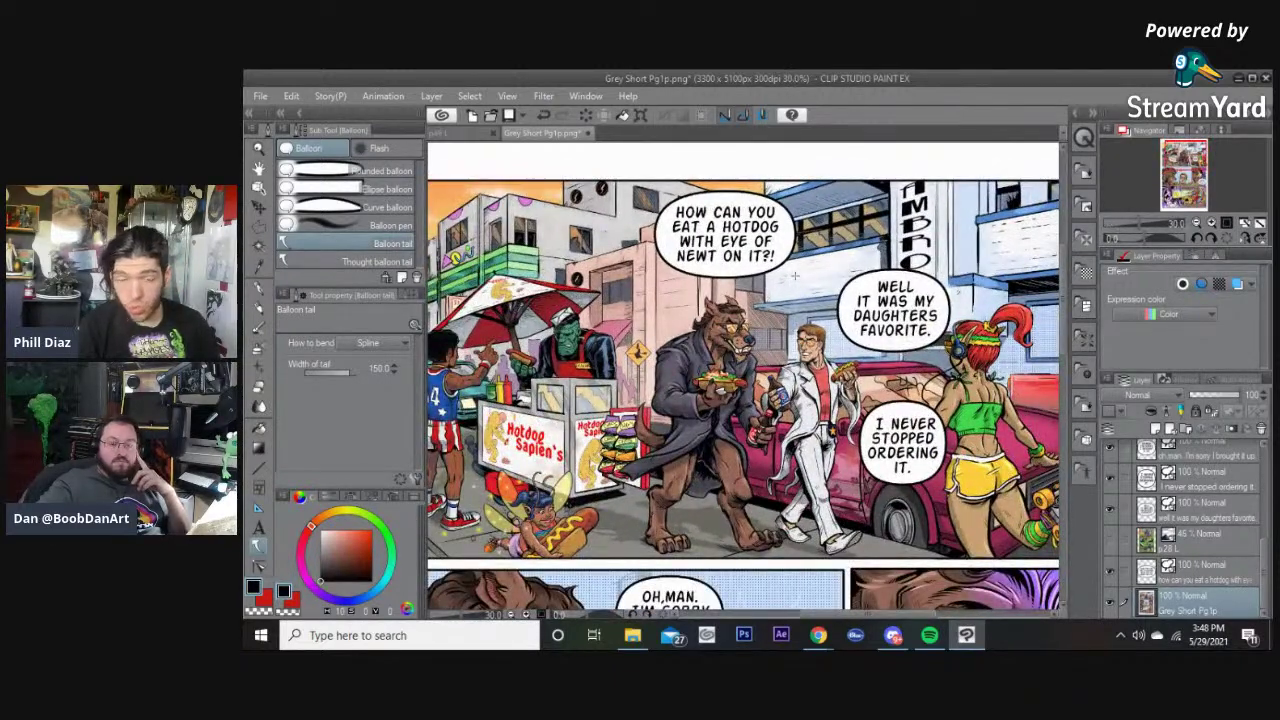
{"action": "scroll", "coordinate": [794, 276], "scroll_direction": "up", "scroll_amount": 1}
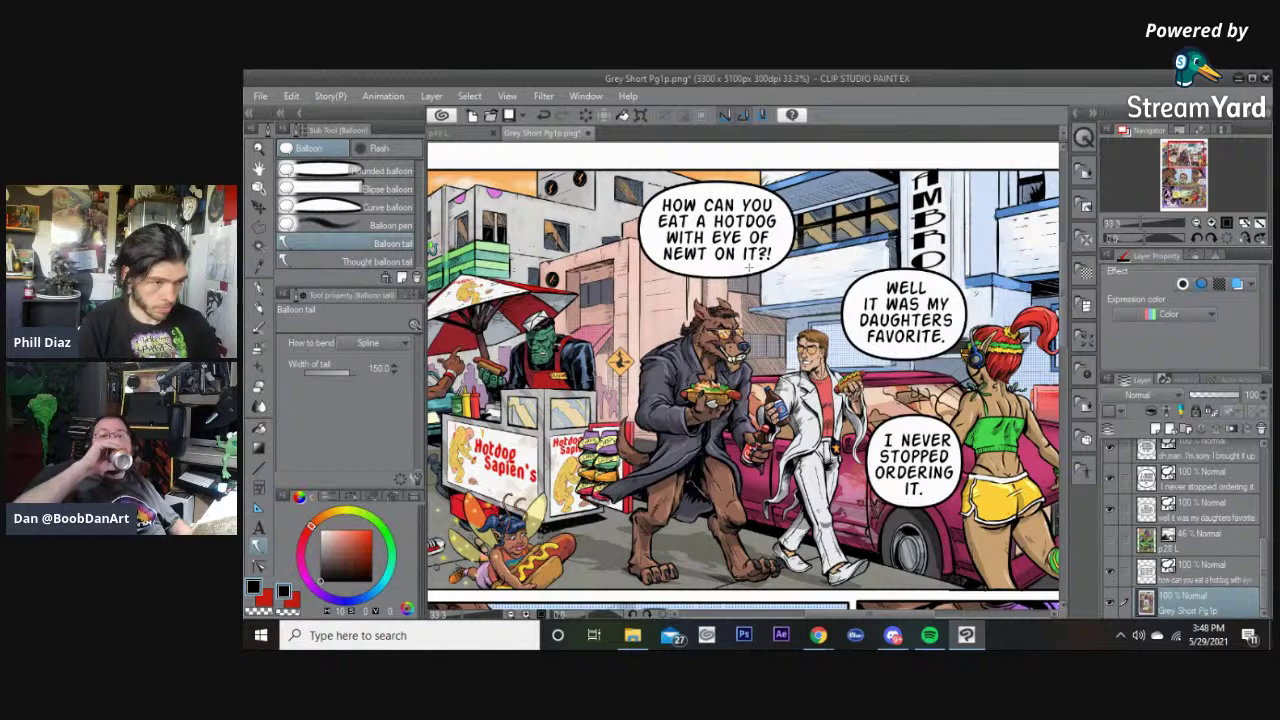
Step: Try a curved tail of width 150 from the "HOW CAN YOU EAT A HOTDOG" balloon, bending down beside the werewolf's head
{"action": "left_click", "coordinate": [783, 296]}
{"action": "double_click", "coordinate": [800, 320]}
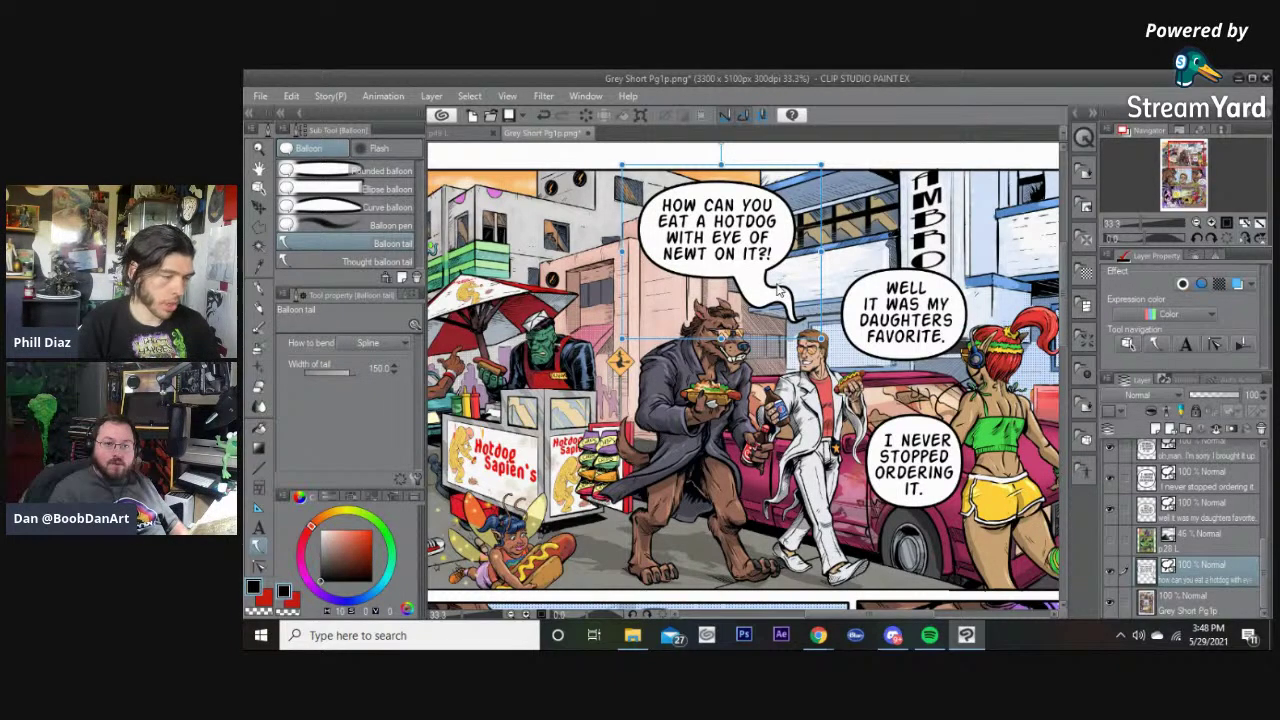
{"action": "key", "text": "ctrl+z"}
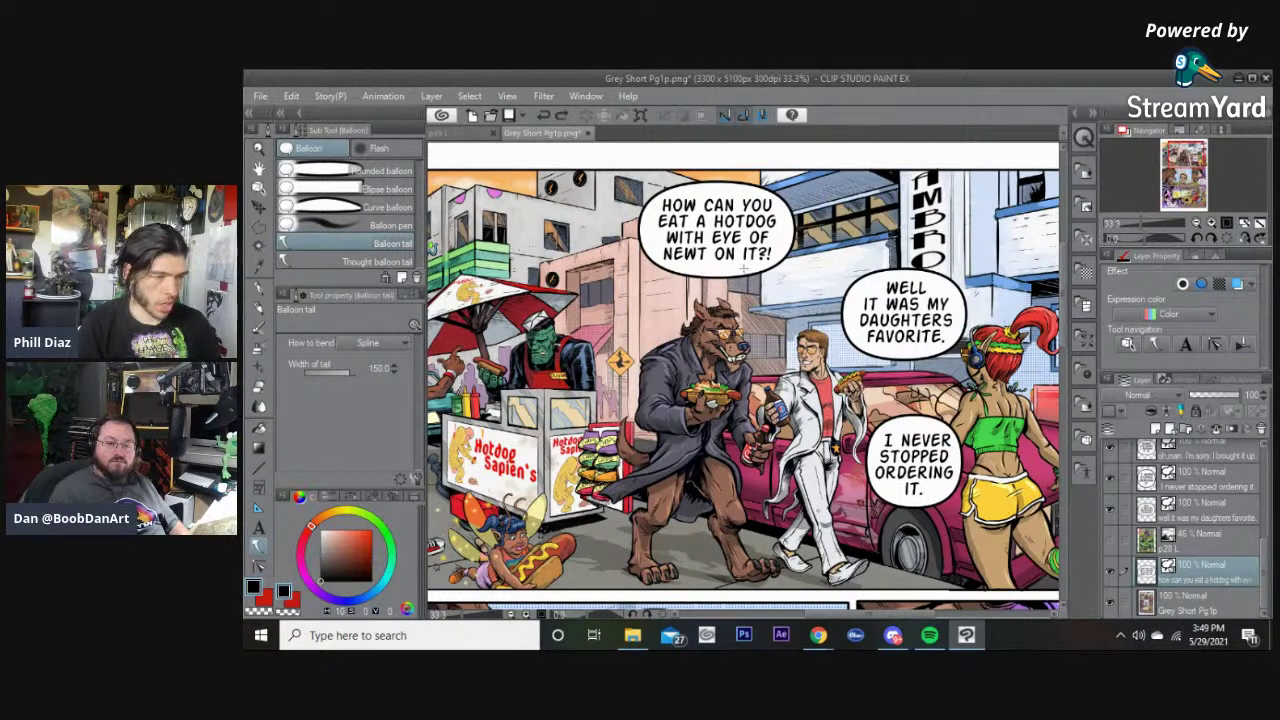
{"action": "left_click", "coordinate": [772, 300]}
{"action": "double_click", "coordinate": [787, 324]}
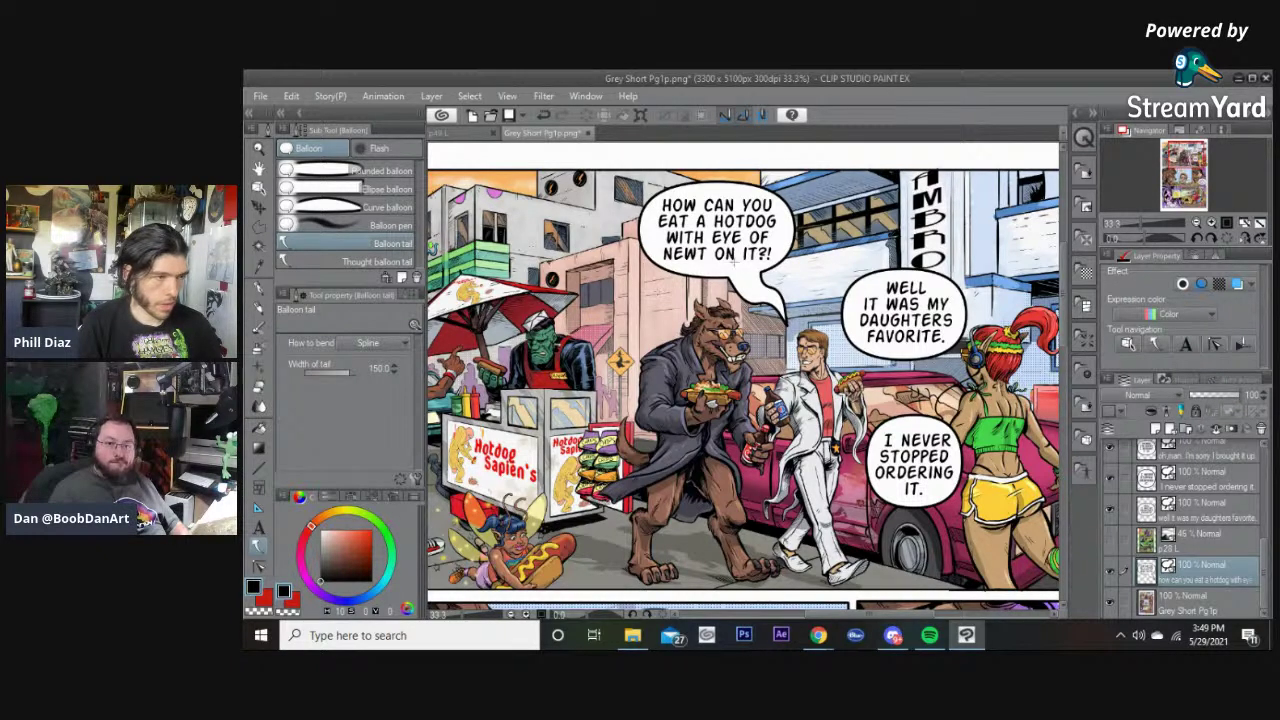
Step: Set the tail width to 79 and add a narrow curved tail to the underside of the "HOW CAN YOU EAT A HOTDOG" balloon
{"action": "left_click_drag", "start_coordinate": [352, 366], "coordinate": [348, 366]}
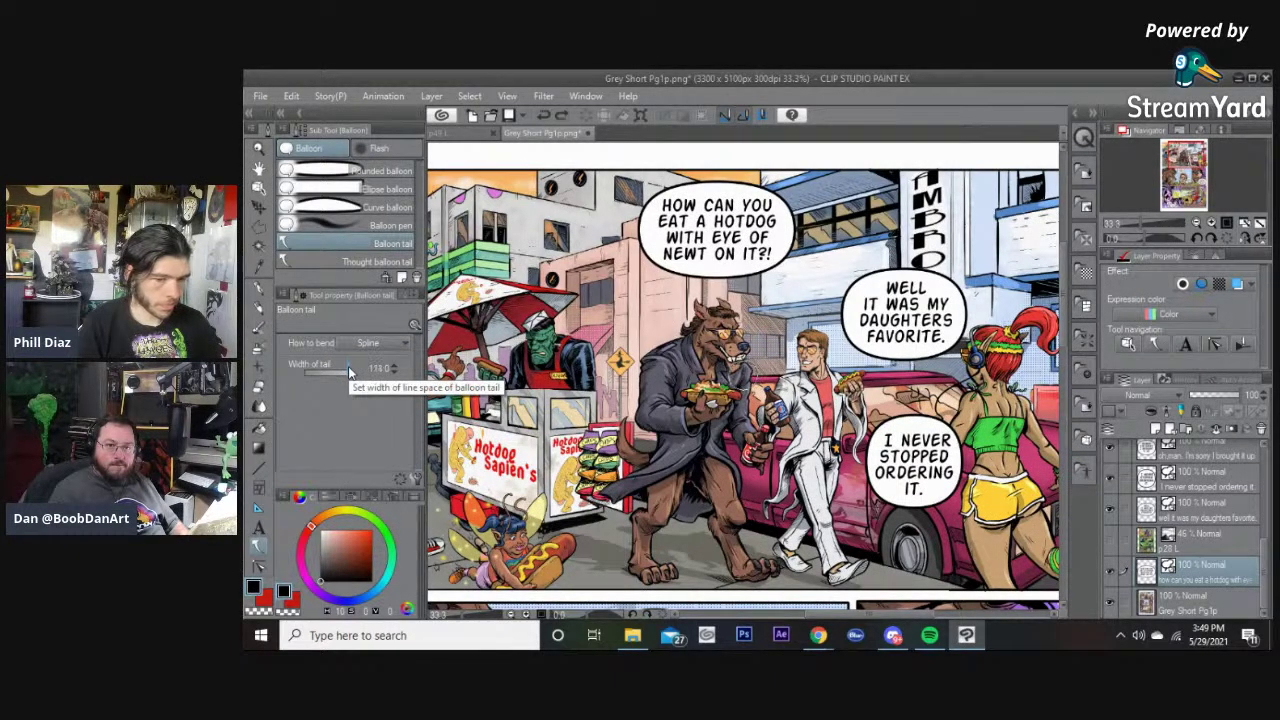
{"action": "left_click_drag", "start_coordinate": [349, 372], "coordinate": [348, 372]}
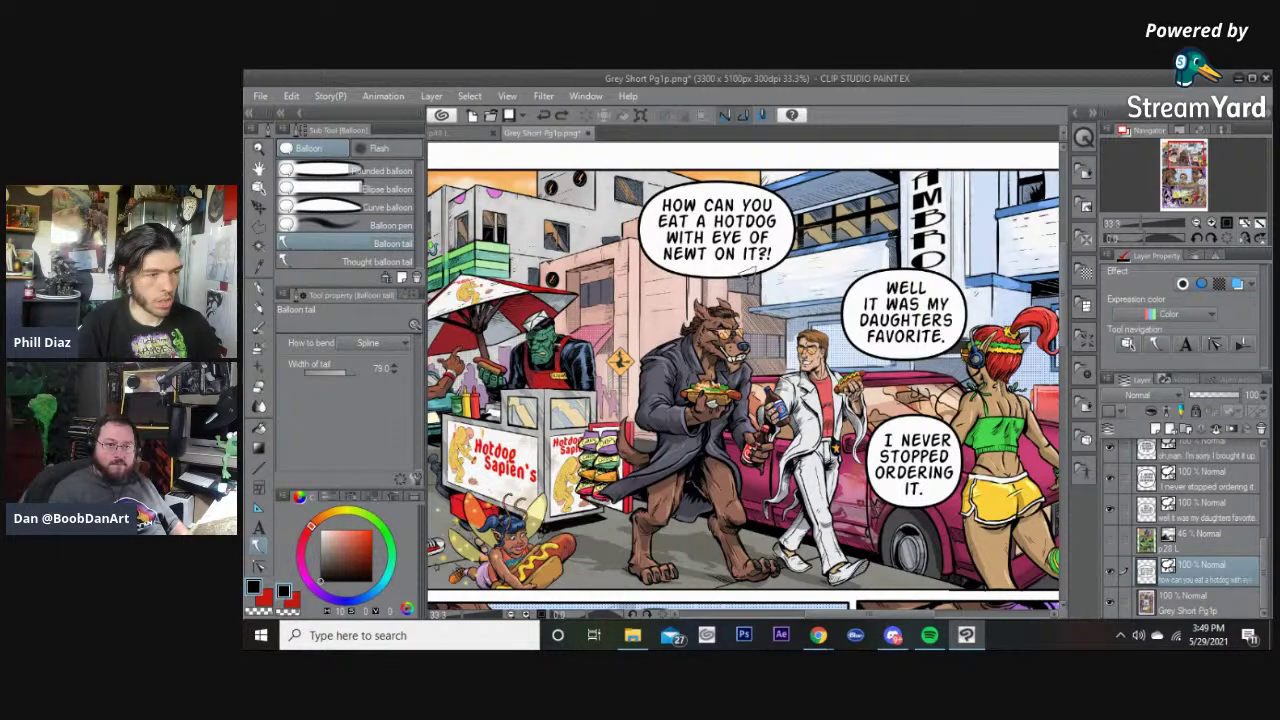
{"action": "double_click", "coordinate": [785, 308]}
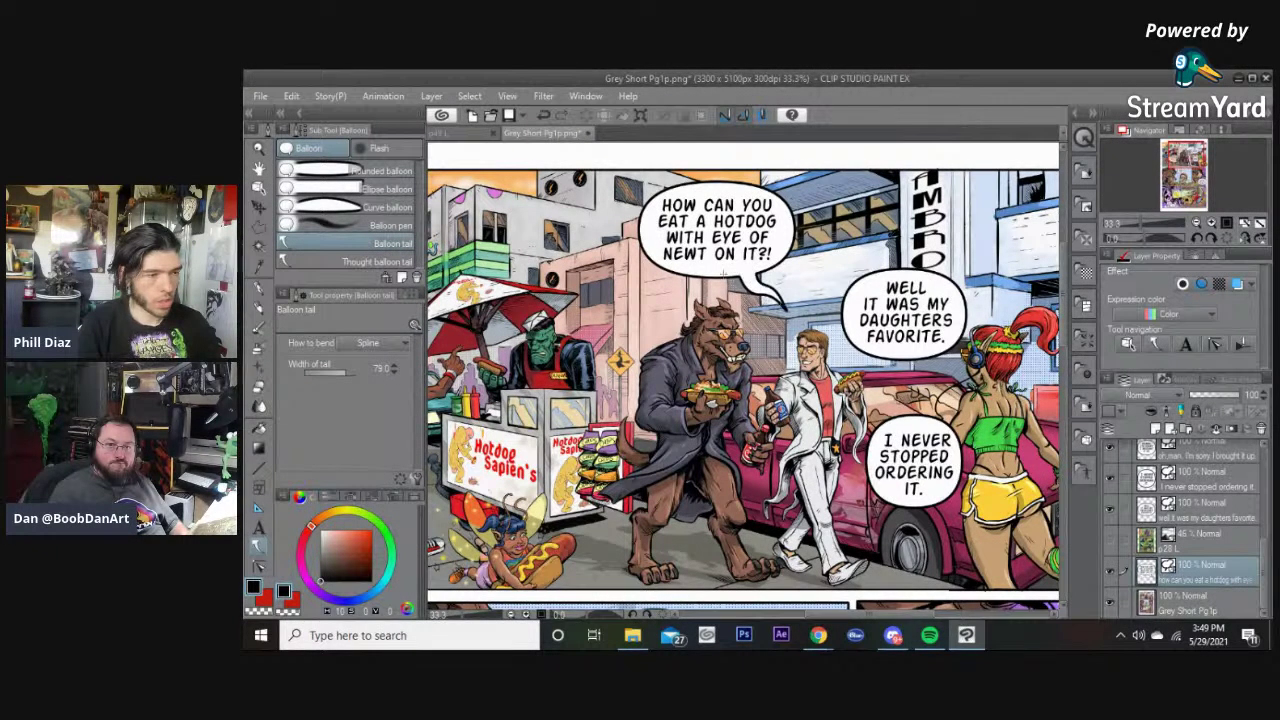
Step: Move the "WELL IT WAS MY DAUGHTERS FAVORITE" balloon over the hot dog cart, beside the werewolf in the first panel
{"action": "scroll", "coordinate": [655, 253], "scroll_direction": "down", "scroll_amount": 3}
{"action": "scroll", "coordinate": [655, 253], "scroll_direction": "up", "scroll_amount": 2}
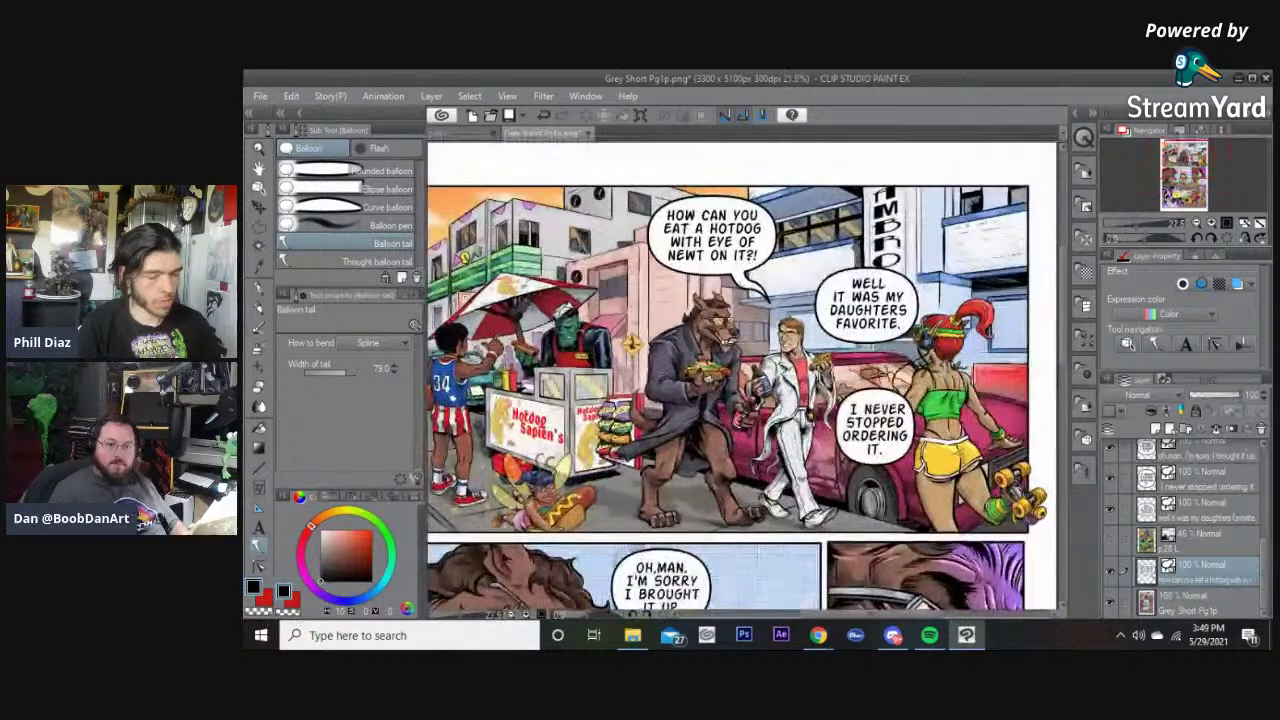
{"action": "key", "text": "o"}
{"action": "left_click", "coordinate": [824, 330]}
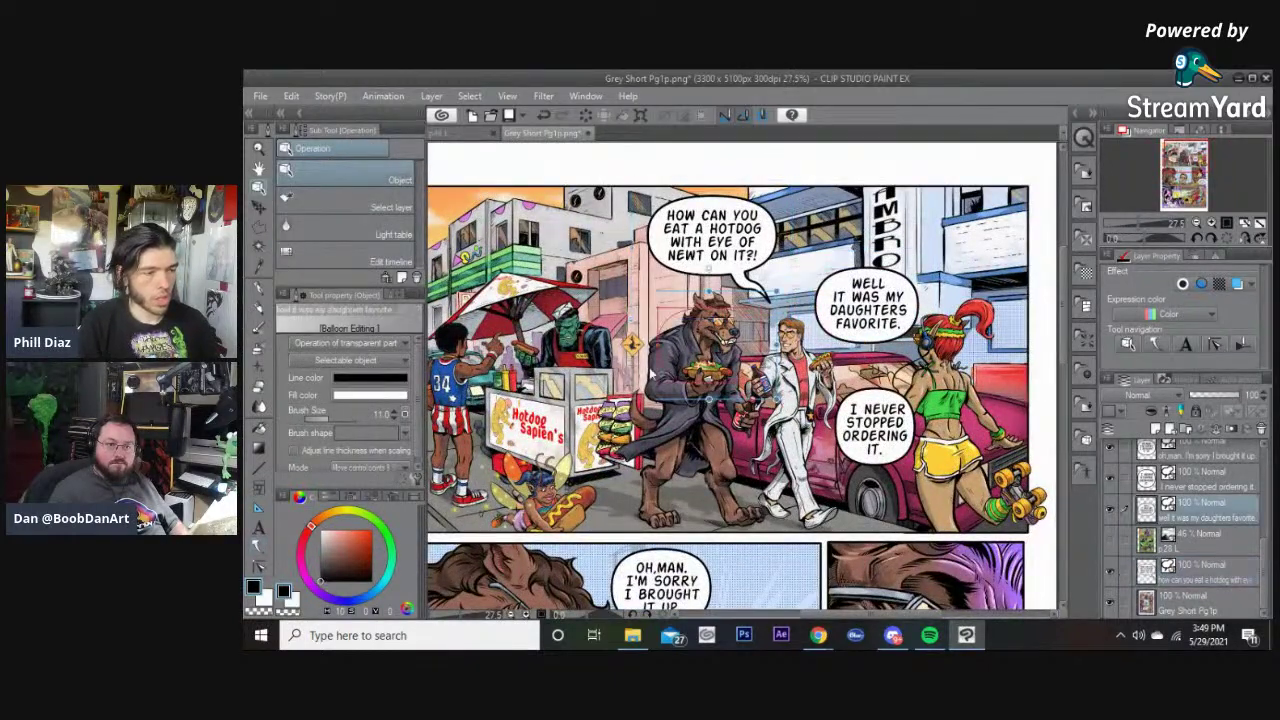
{"action": "left_click_drag", "start_coordinate": [824, 330], "coordinate": [580, 476]}
{"action": "scroll", "coordinate": [772, 450], "scroll_direction": "down", "scroll_amount": 3}
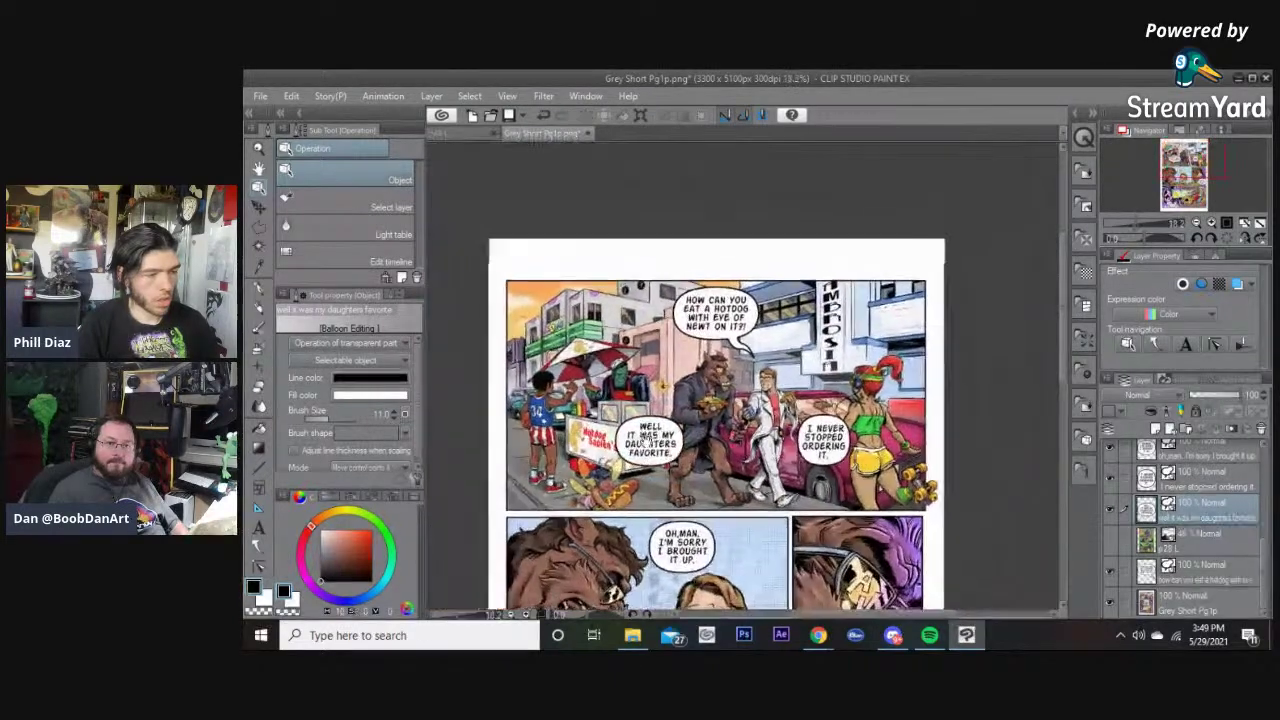
Step: Move the "I NEVER STOPPED ORDERING IT" balloon just below the "DAUGHTERS FAVORITE" balloon, near the first panel's lower edge
{"action": "left_click_drag", "start_coordinate": [825, 450], "coordinate": [685, 503]}
{"action": "left_click_drag", "start_coordinate": [751, 428], "coordinate": [736, 185]}
{"action": "left_click_drag", "start_coordinate": [699, 488], "coordinate": [736, 538]}
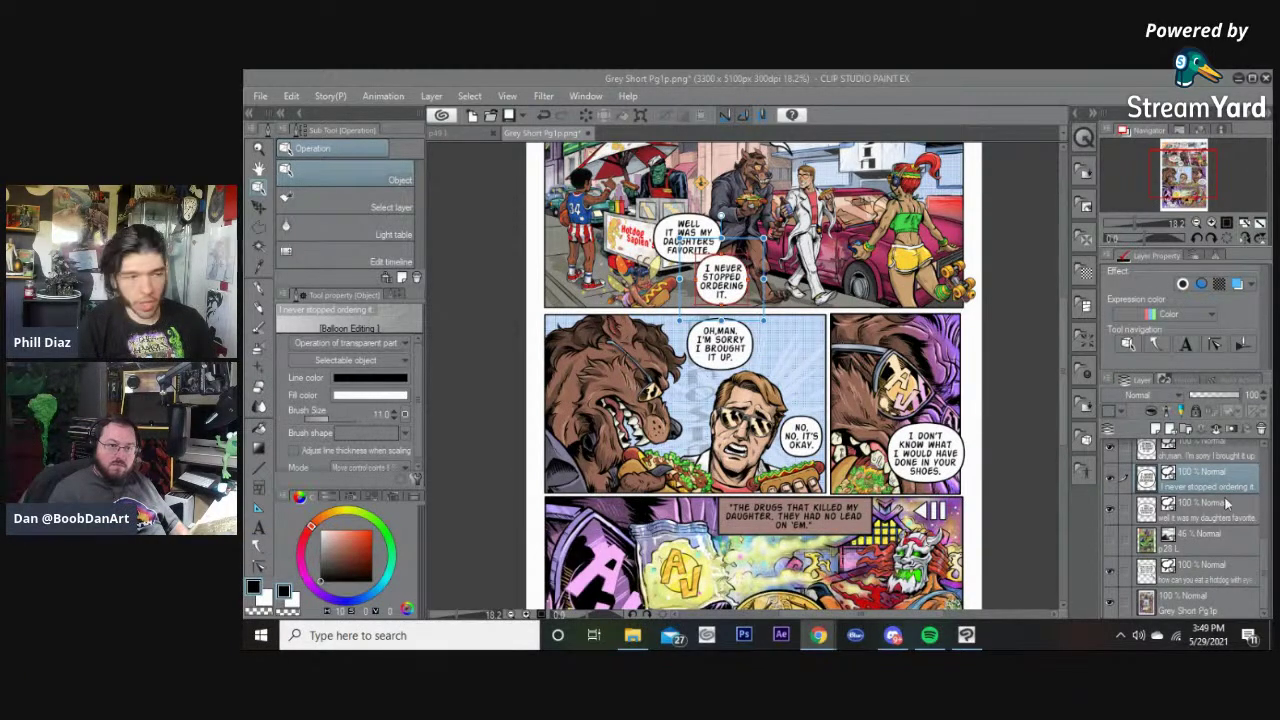
Step: Try to enlarge the "I NEVER STOPPED ORDERING IT" balloon from its corner, then undo the resize and deselect it
{"action": "left_click_drag", "start_coordinate": [764, 320], "coordinate": [788, 398]}
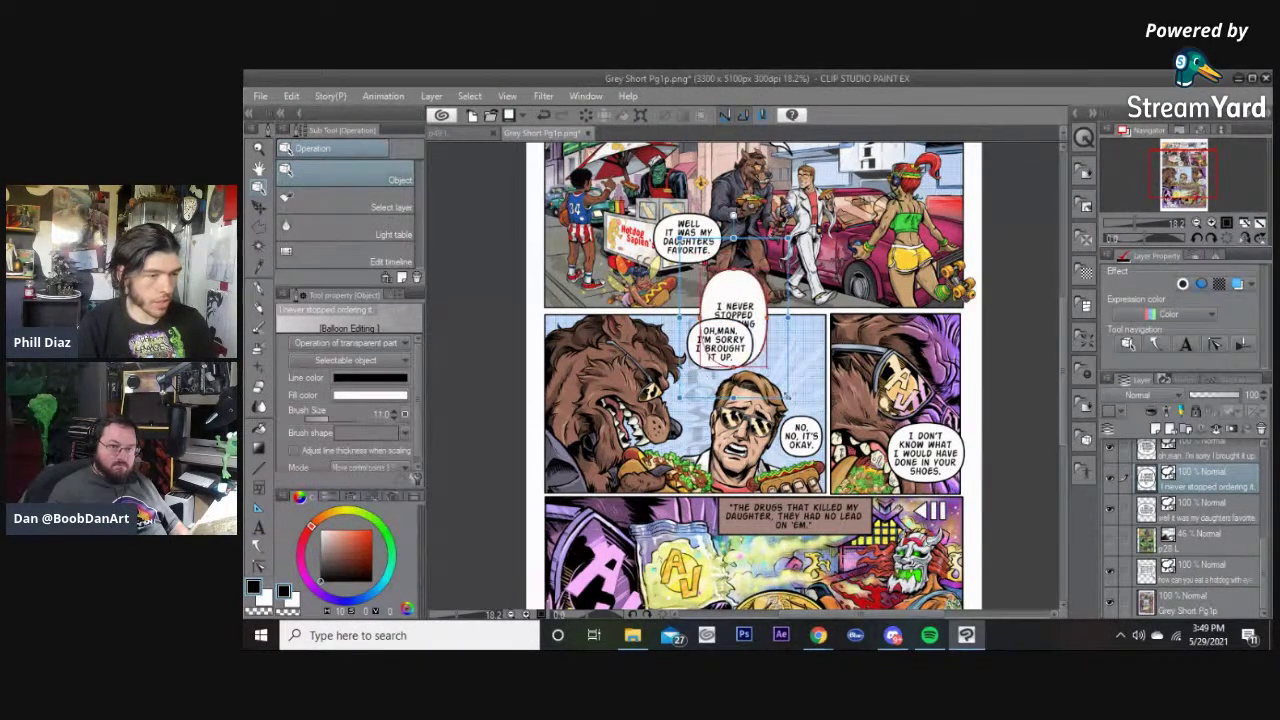
{"action": "key", "text": "ctrl+z"}
{"action": "left_click", "coordinate": [789, 295]}
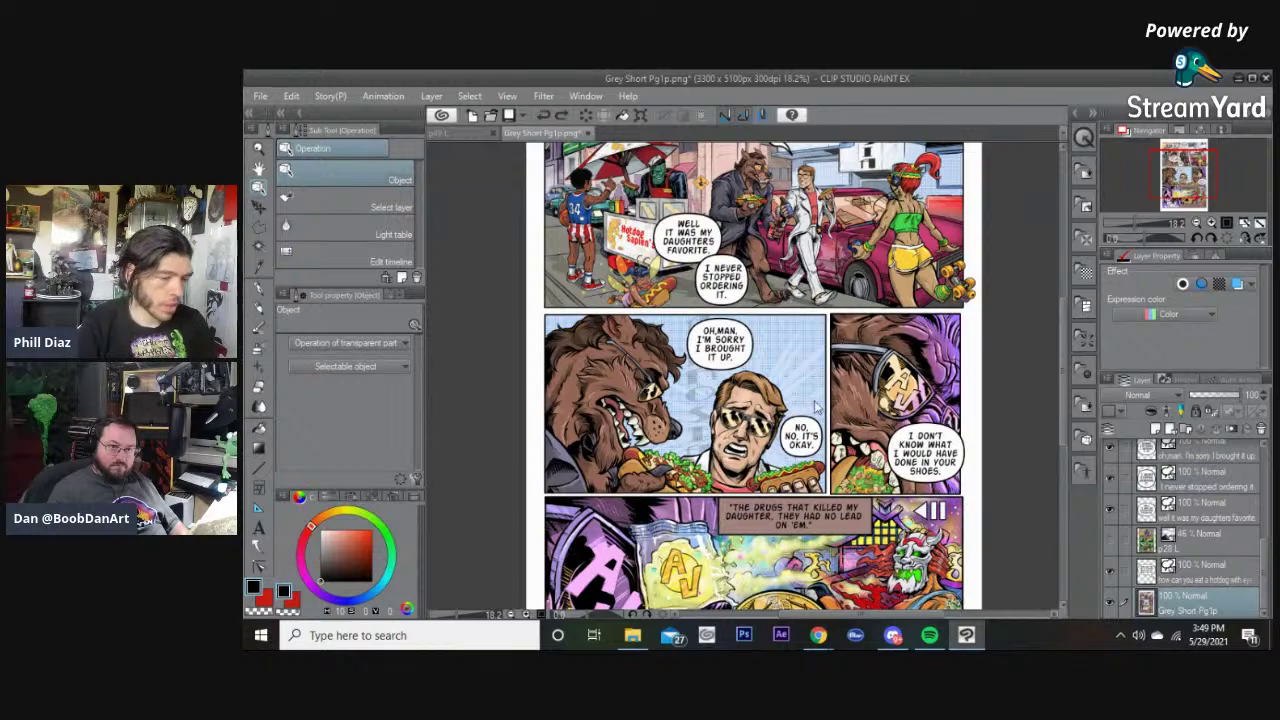
{"action": "scroll", "coordinate": [814, 401], "scroll_direction": "up", "scroll_amount": 2}
{"action": "scroll", "coordinate": [814, 401], "scroll_direction": "down", "scroll_amount": 2}
{"action": "left_click_drag", "start_coordinate": [813, 375], "coordinate": [851, 260]}
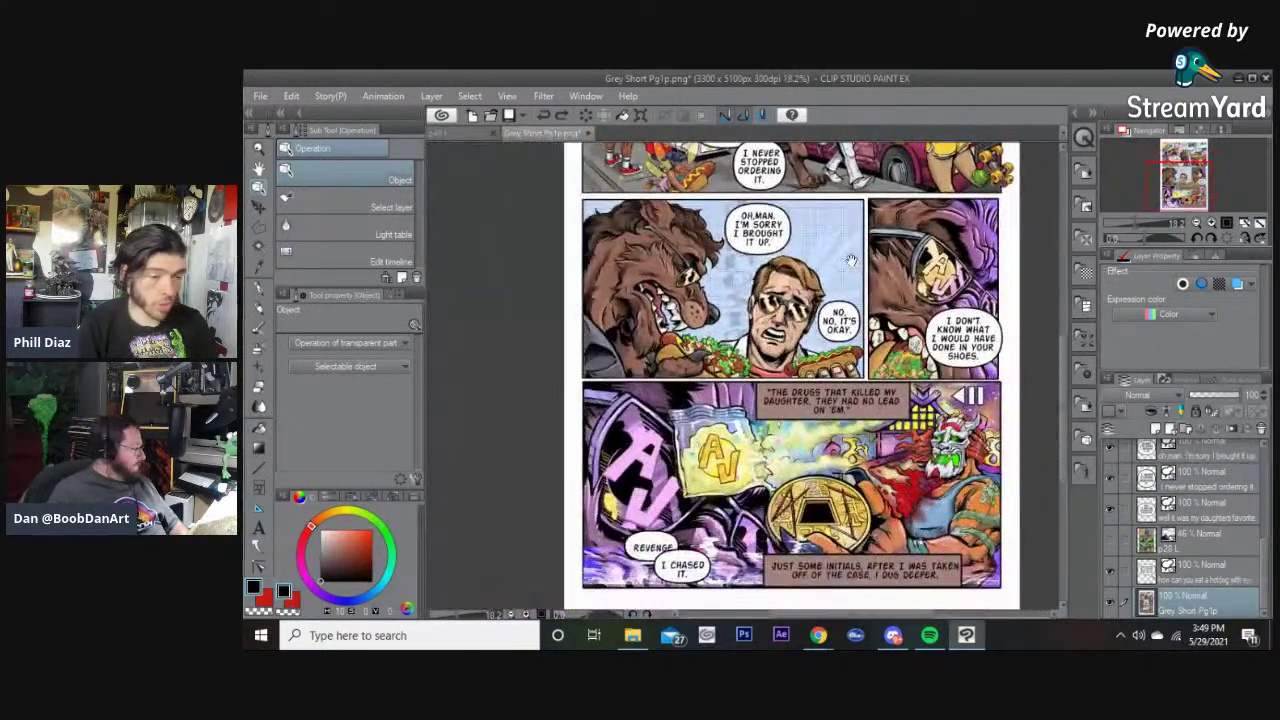